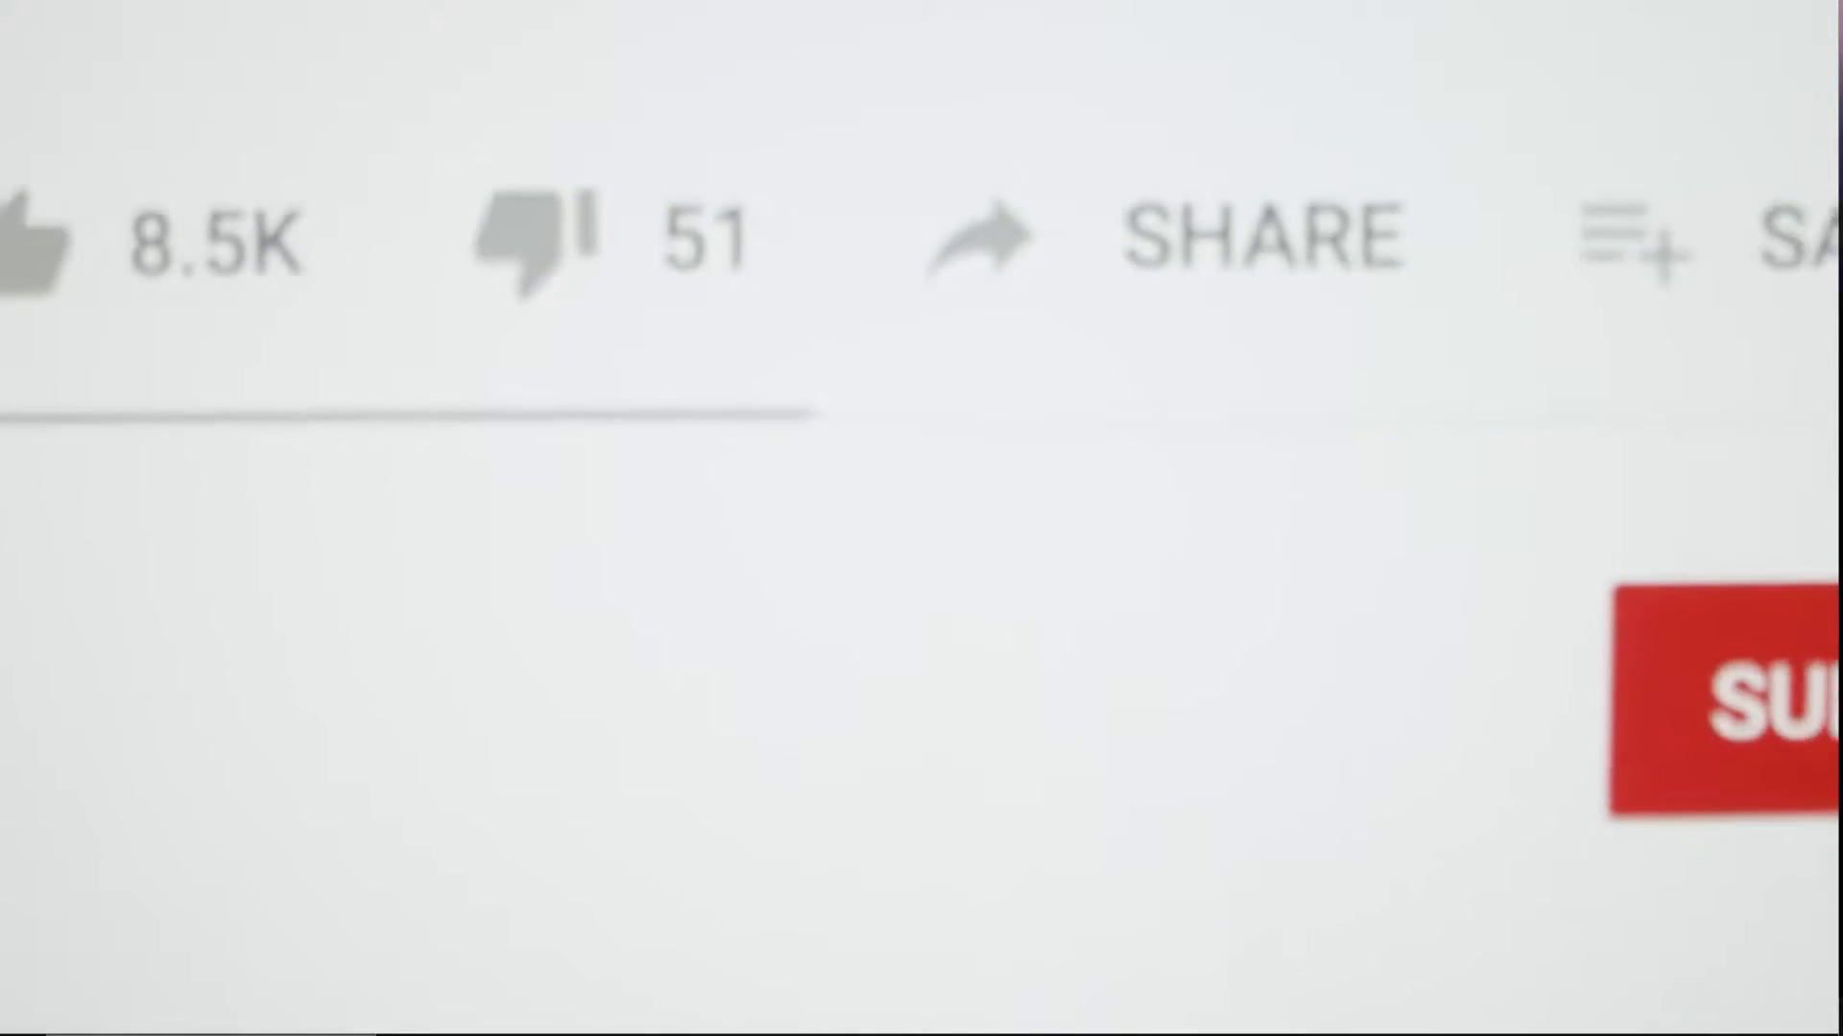
Run msinfo32 and find the BaseBoard Product B350 PC MATE (MS-7A34) in System Summary
{"action": "left_click", "coordinate": [1587, 617]}
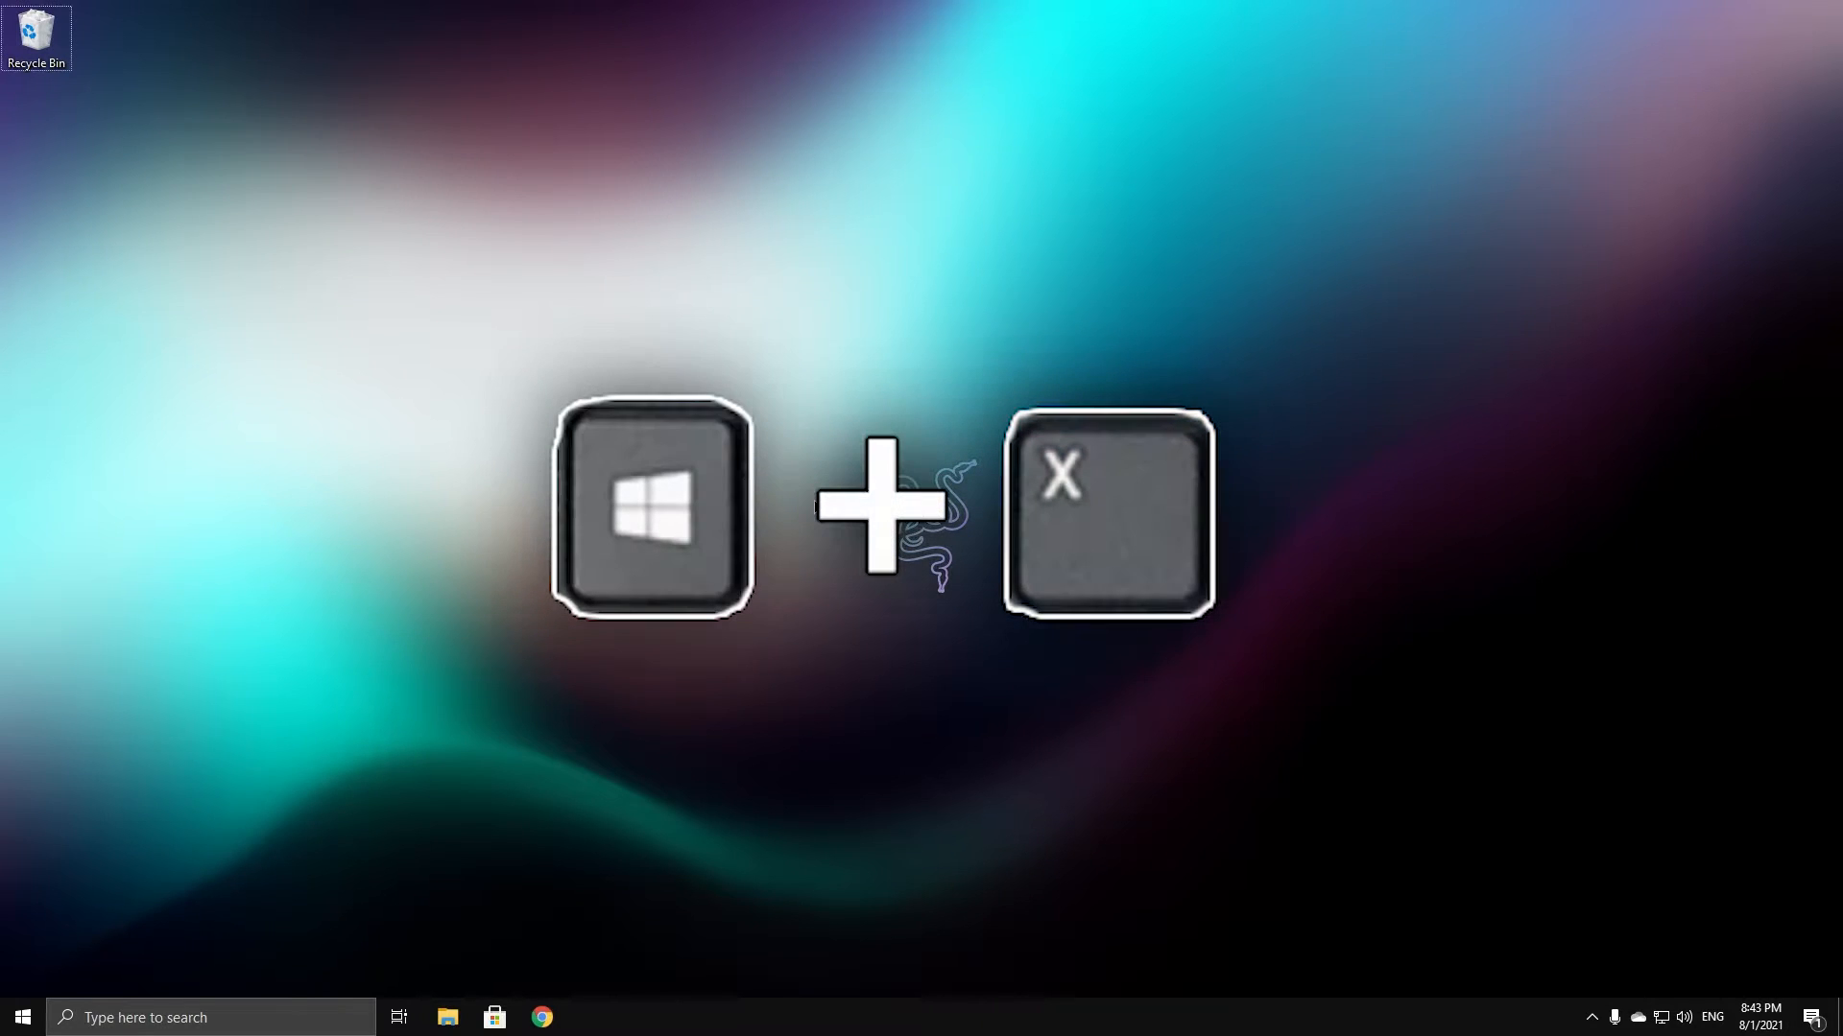
{"action": "key", "text": "super+x"}
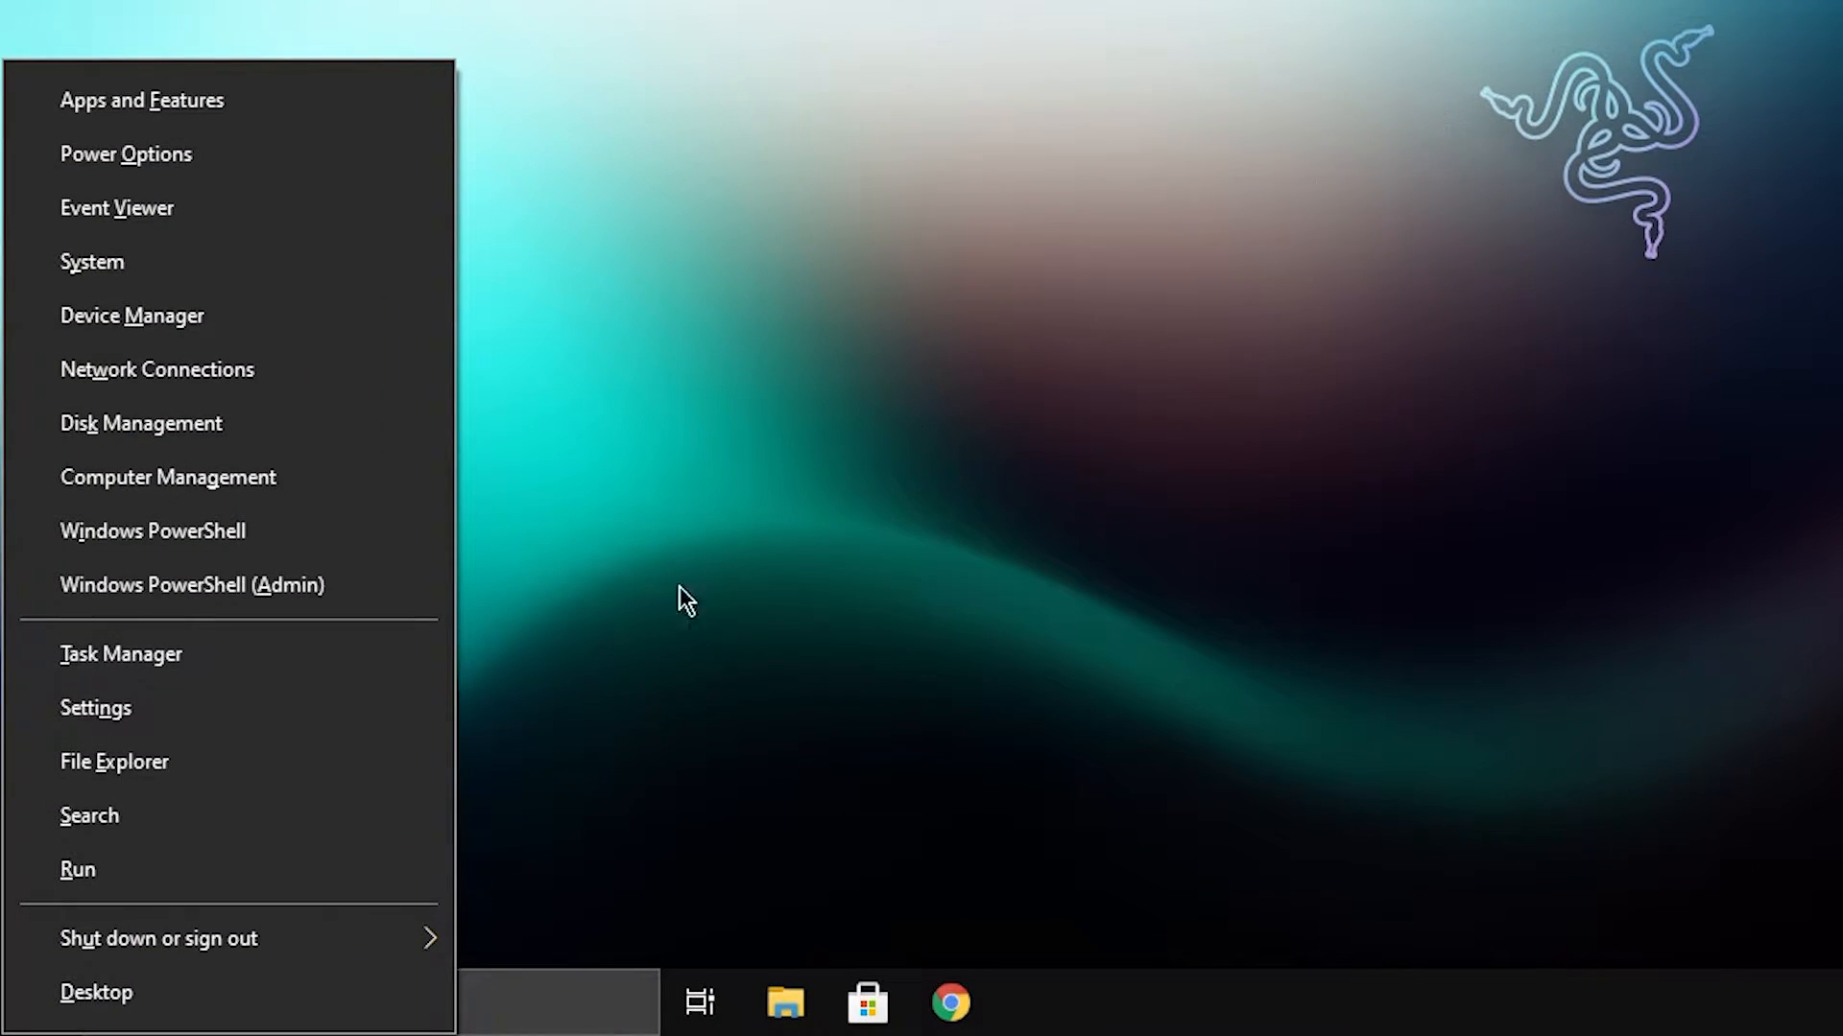
{"action": "left_click", "coordinate": [164, 872]}
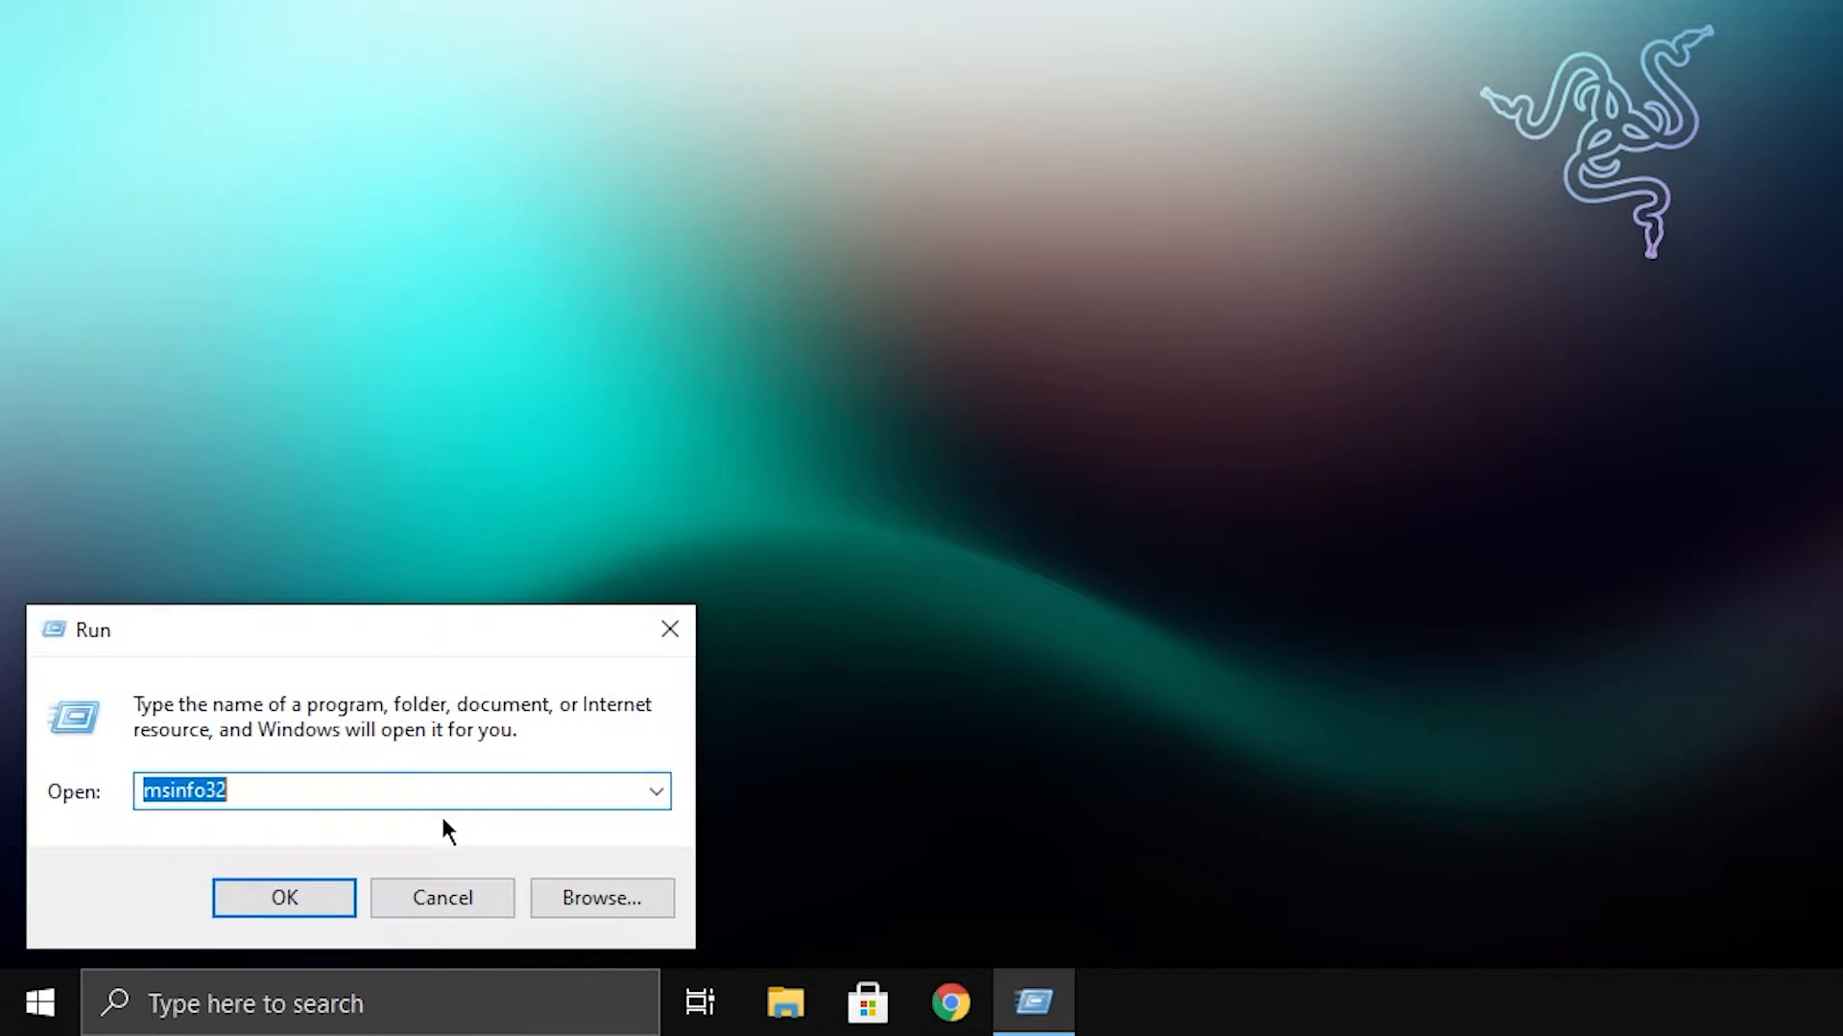
{"action": "type", "text": "msinfo"}
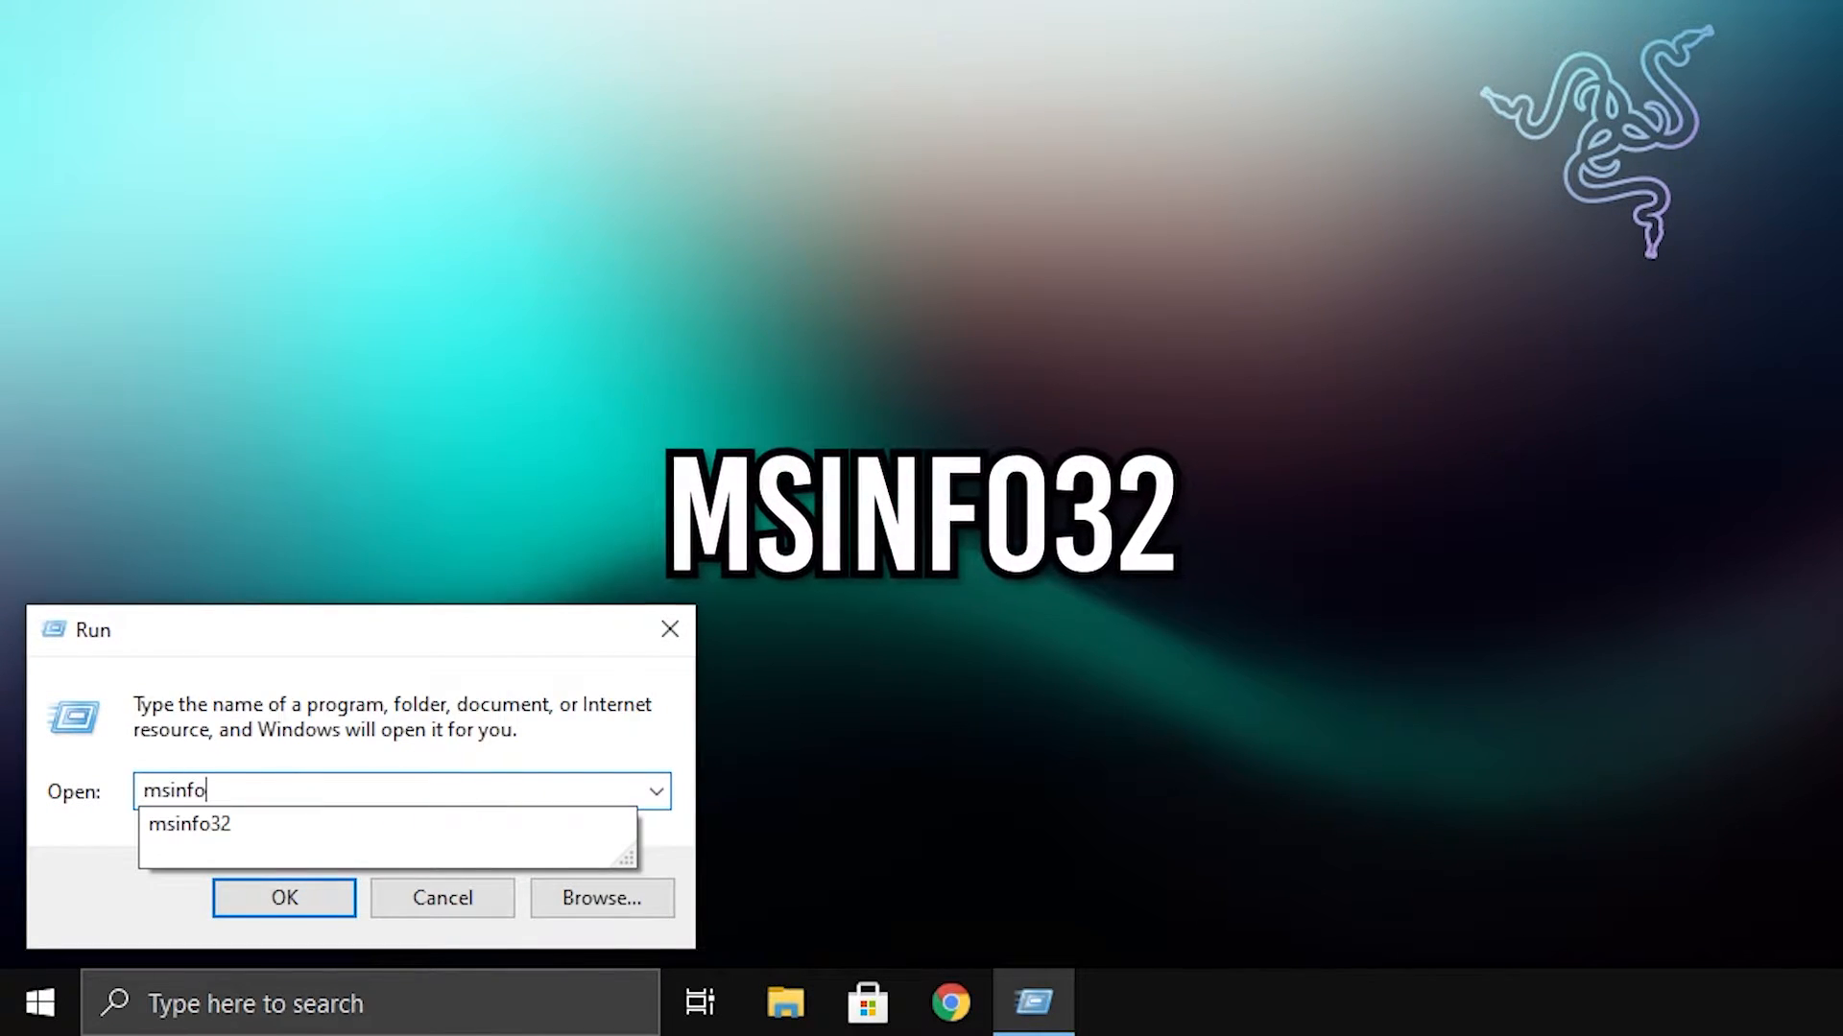
{"action": "type", "text": "32"}
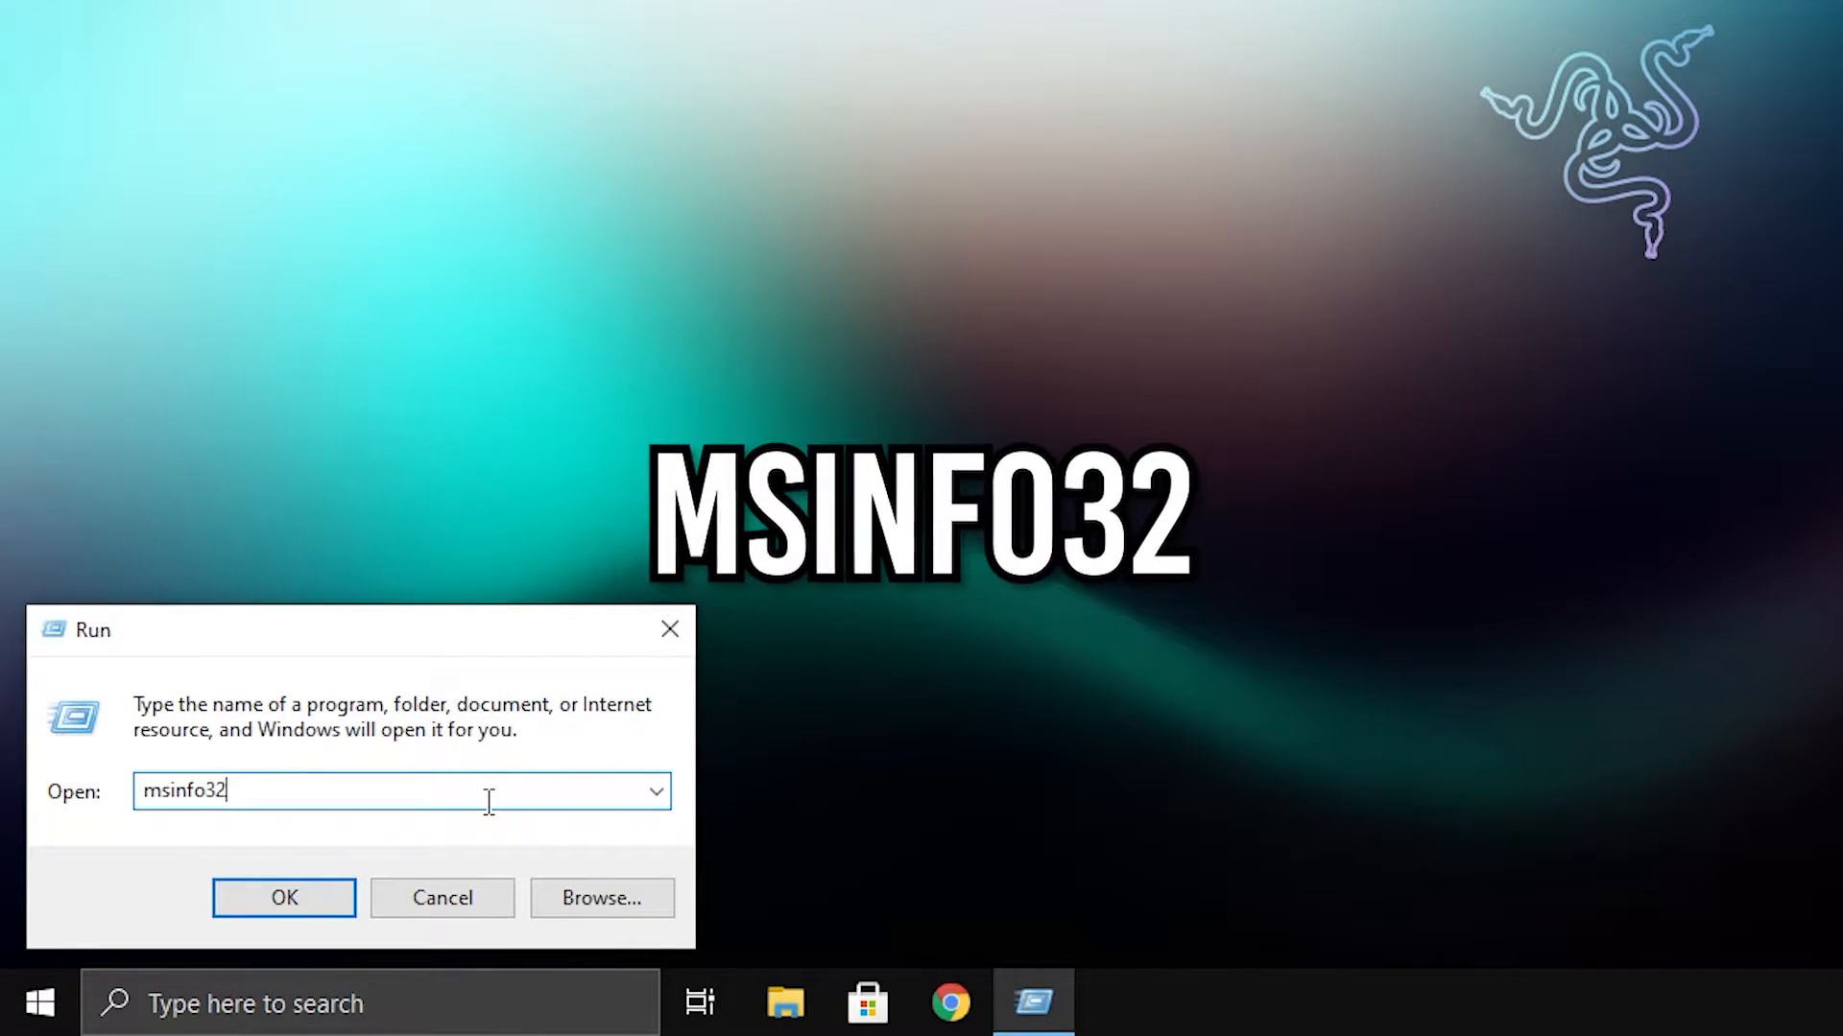
{"action": "left_click", "coordinate": [261, 900]}
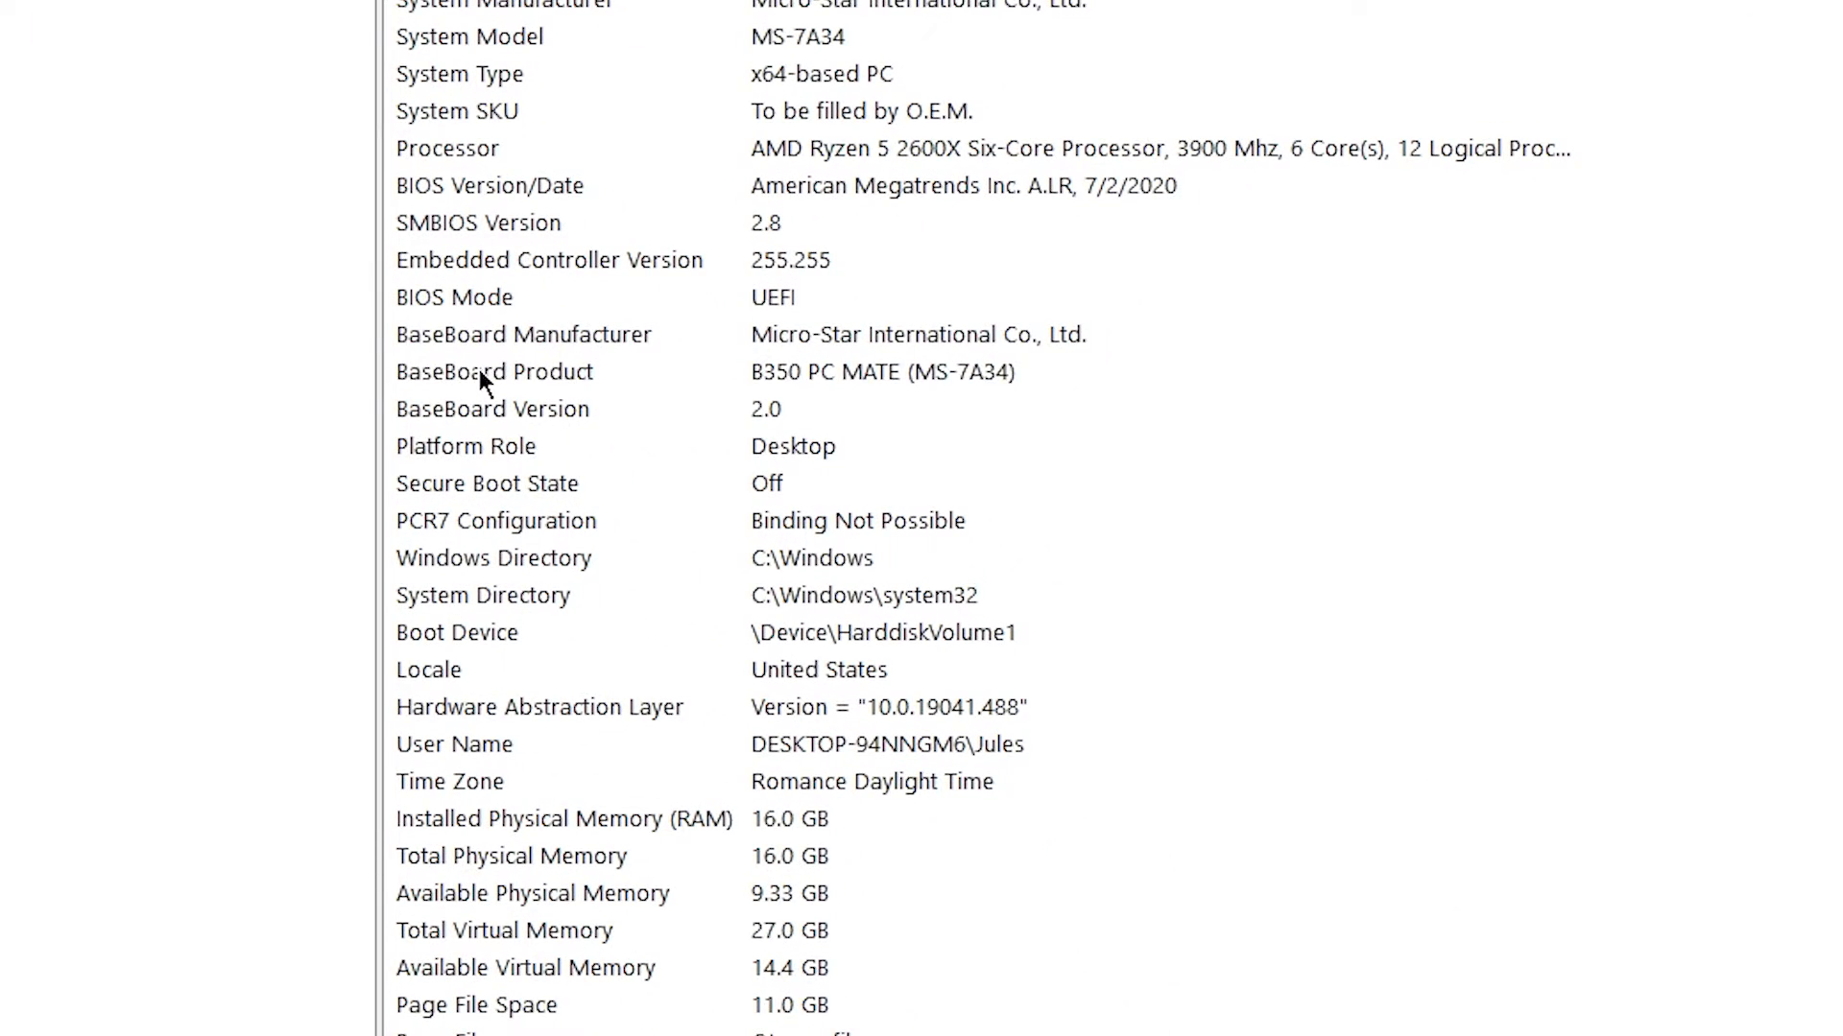
{"action": "left_click", "coordinate": [677, 439]}
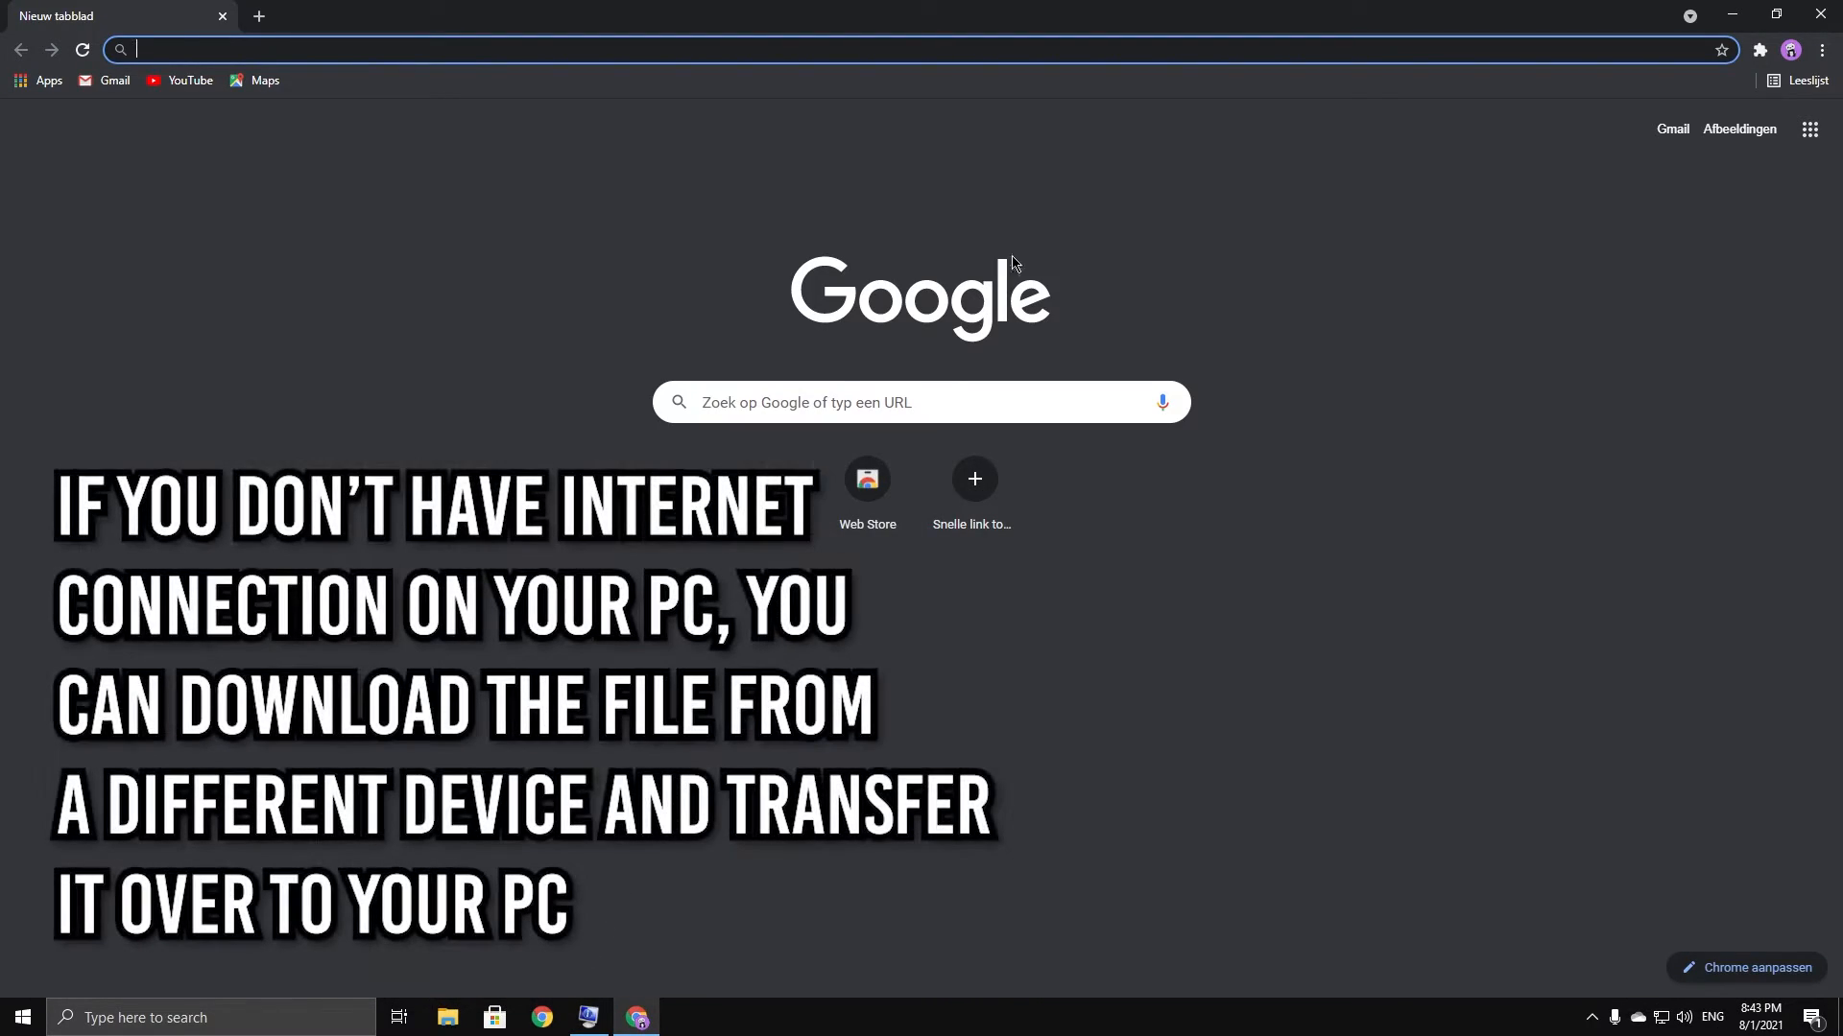
Restore and lower the Chrome window, then search Google for 'B350 Pcmate'
{"action": "left_click", "coordinate": [1775, 13]}
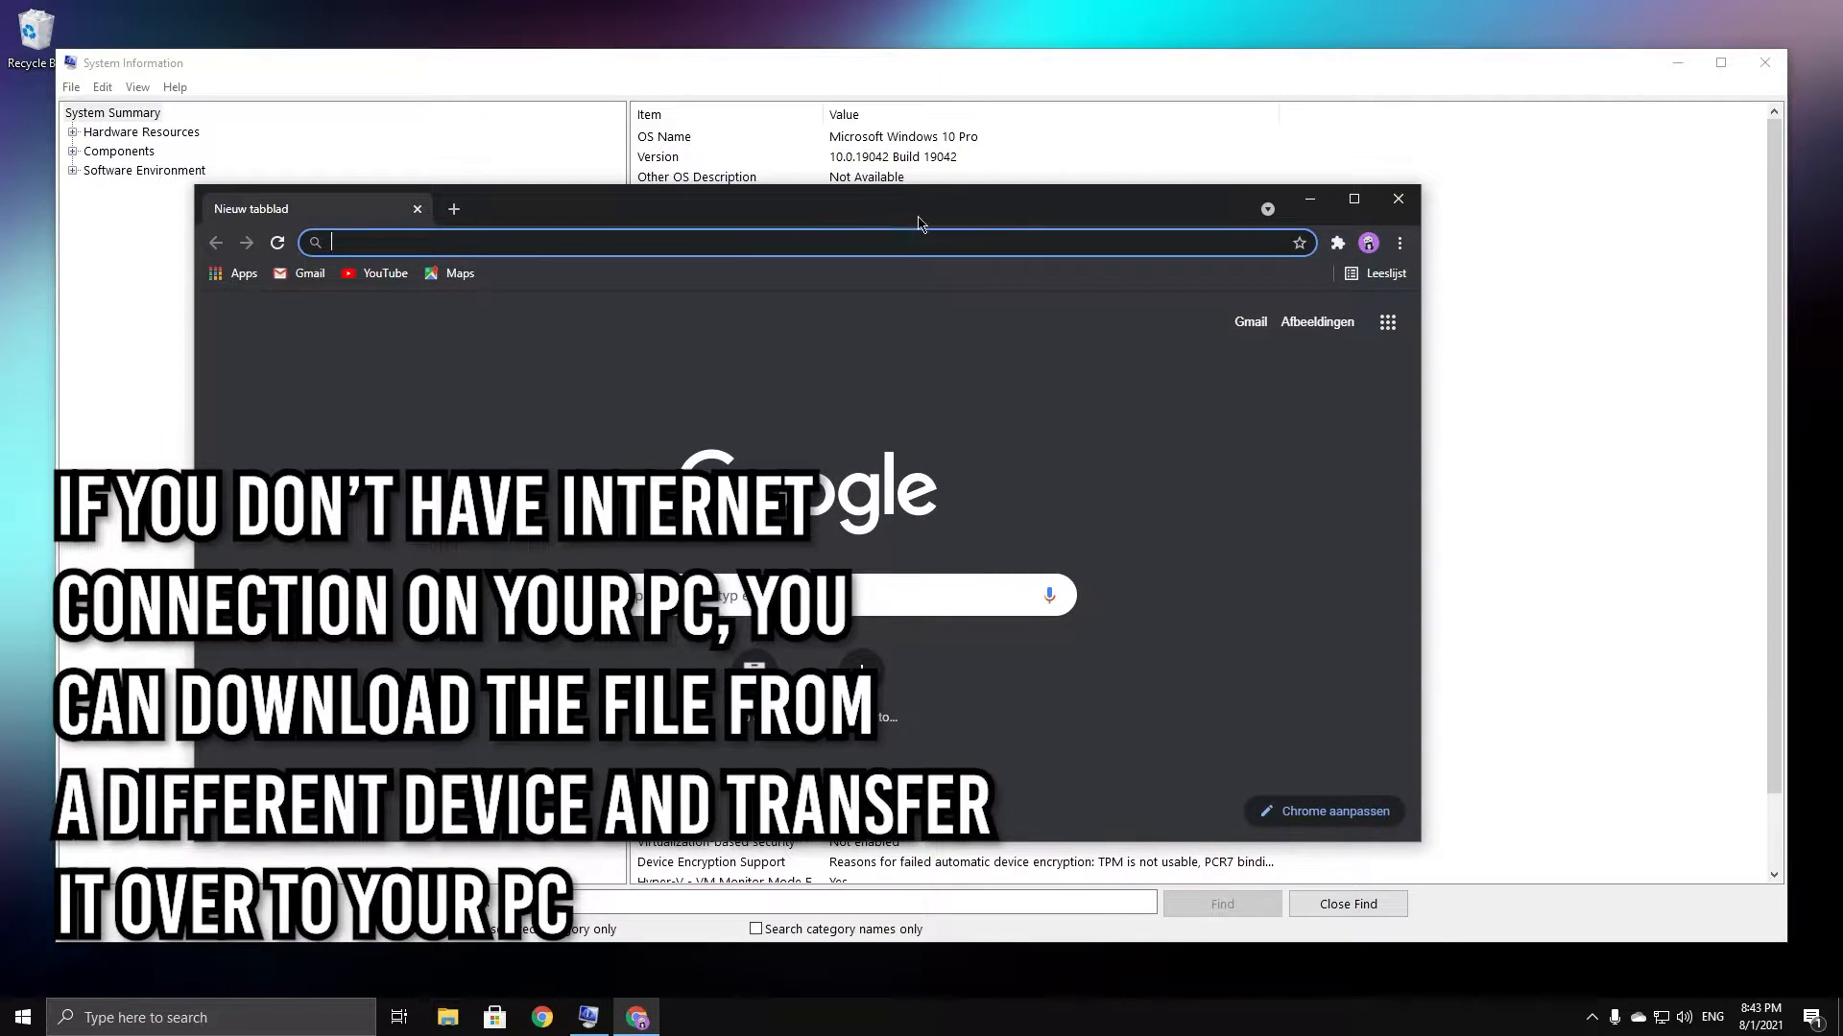
{"action": "left_click_drag", "start_coordinate": [918, 225], "coordinate": [882, 583]}
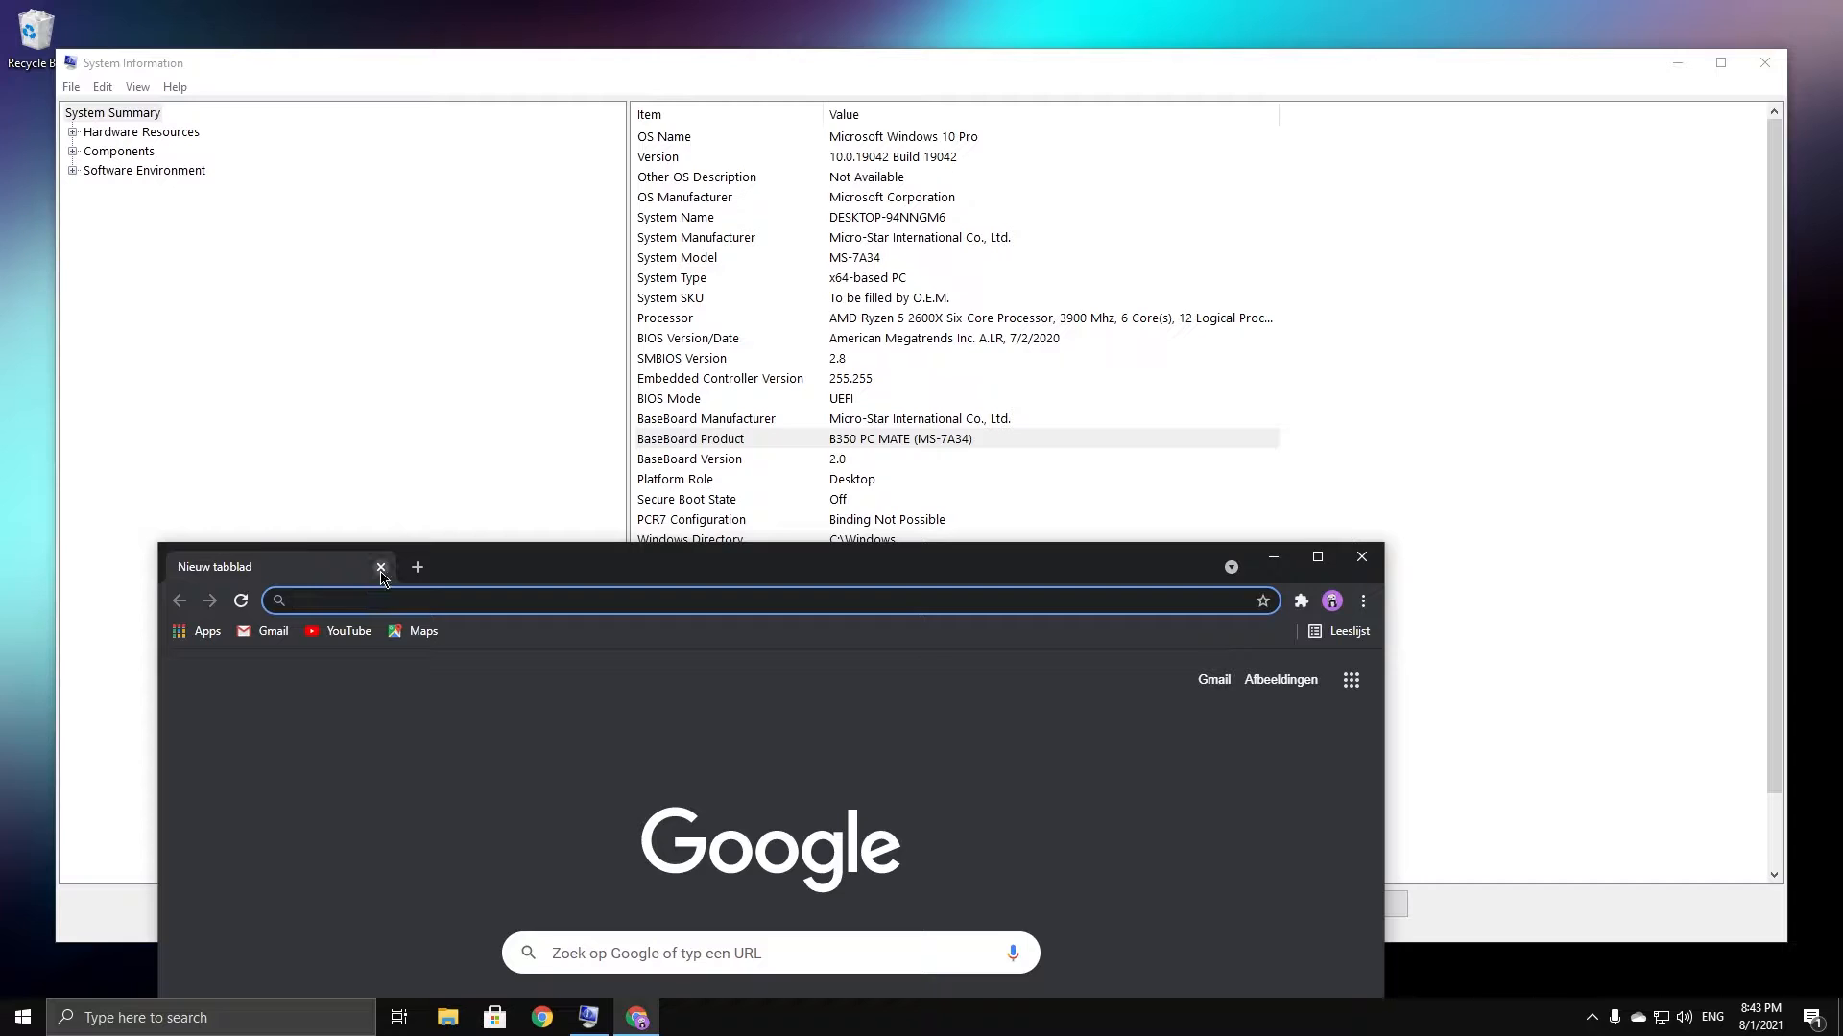
{"action": "type", "text": "B350 Pc"}
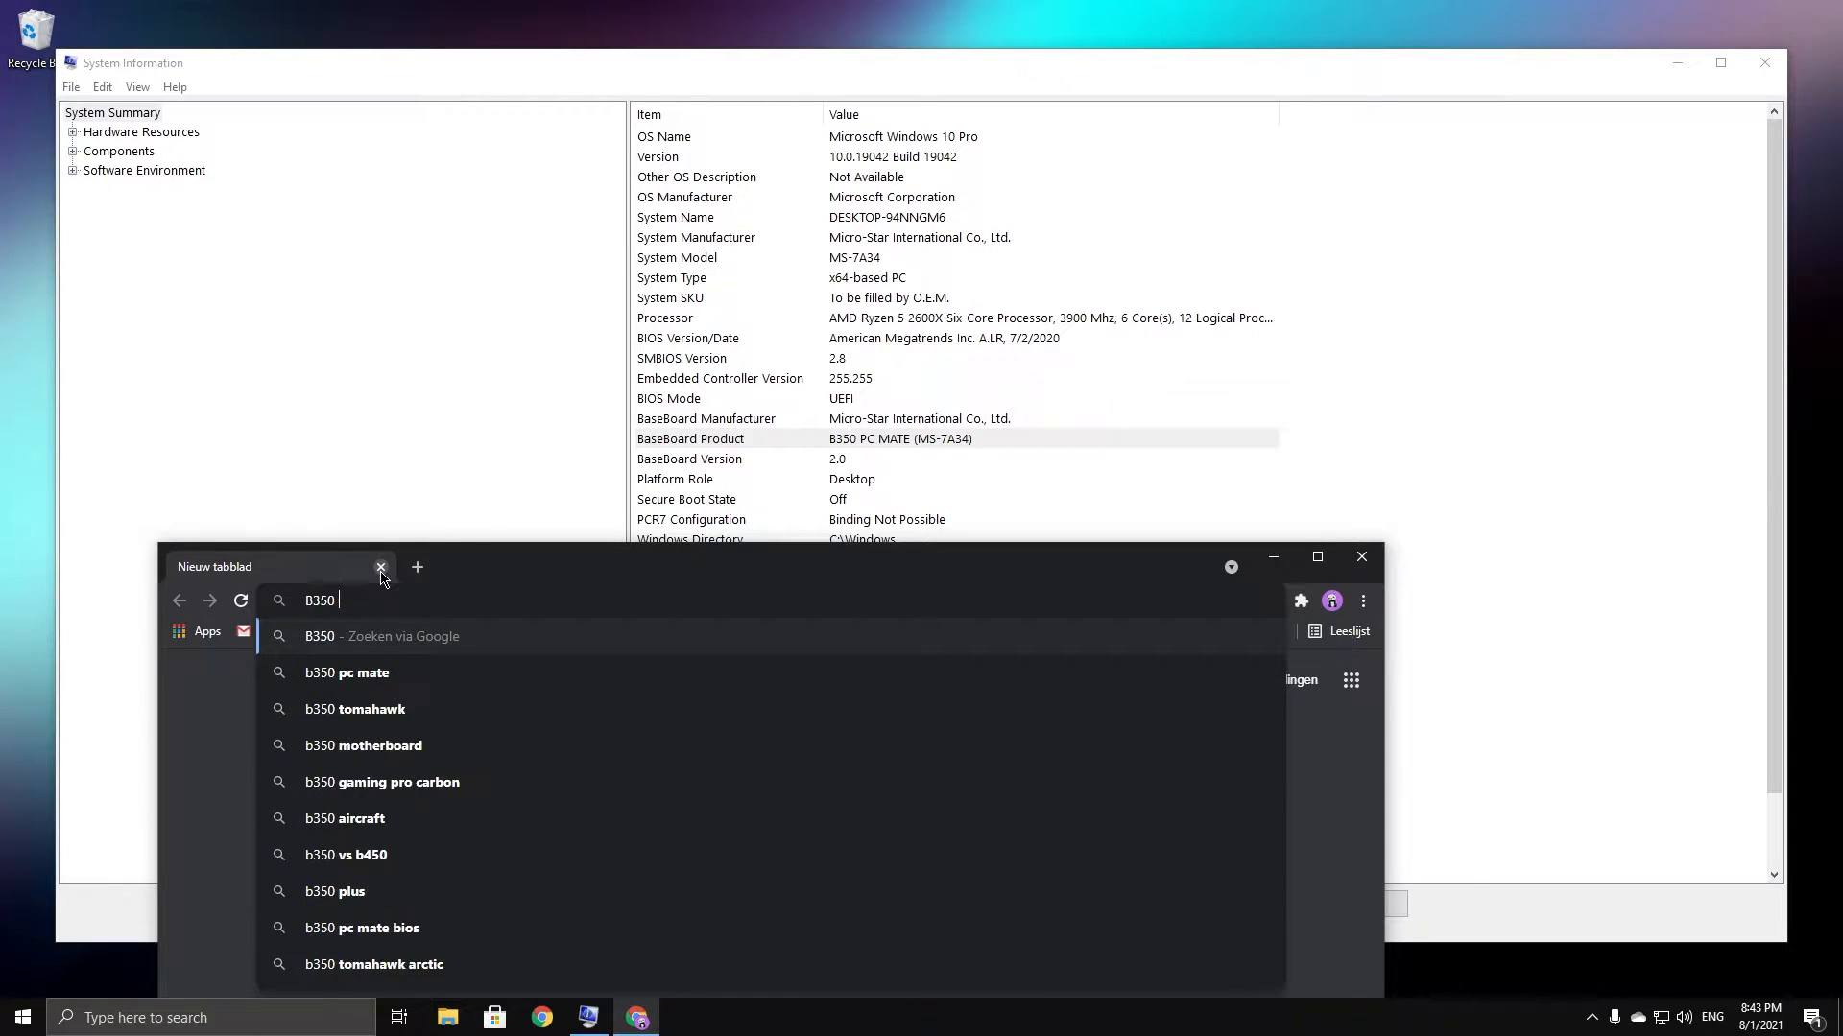
{"action": "type", "text": "mate"}
{"action": "key", "text": "Return"}
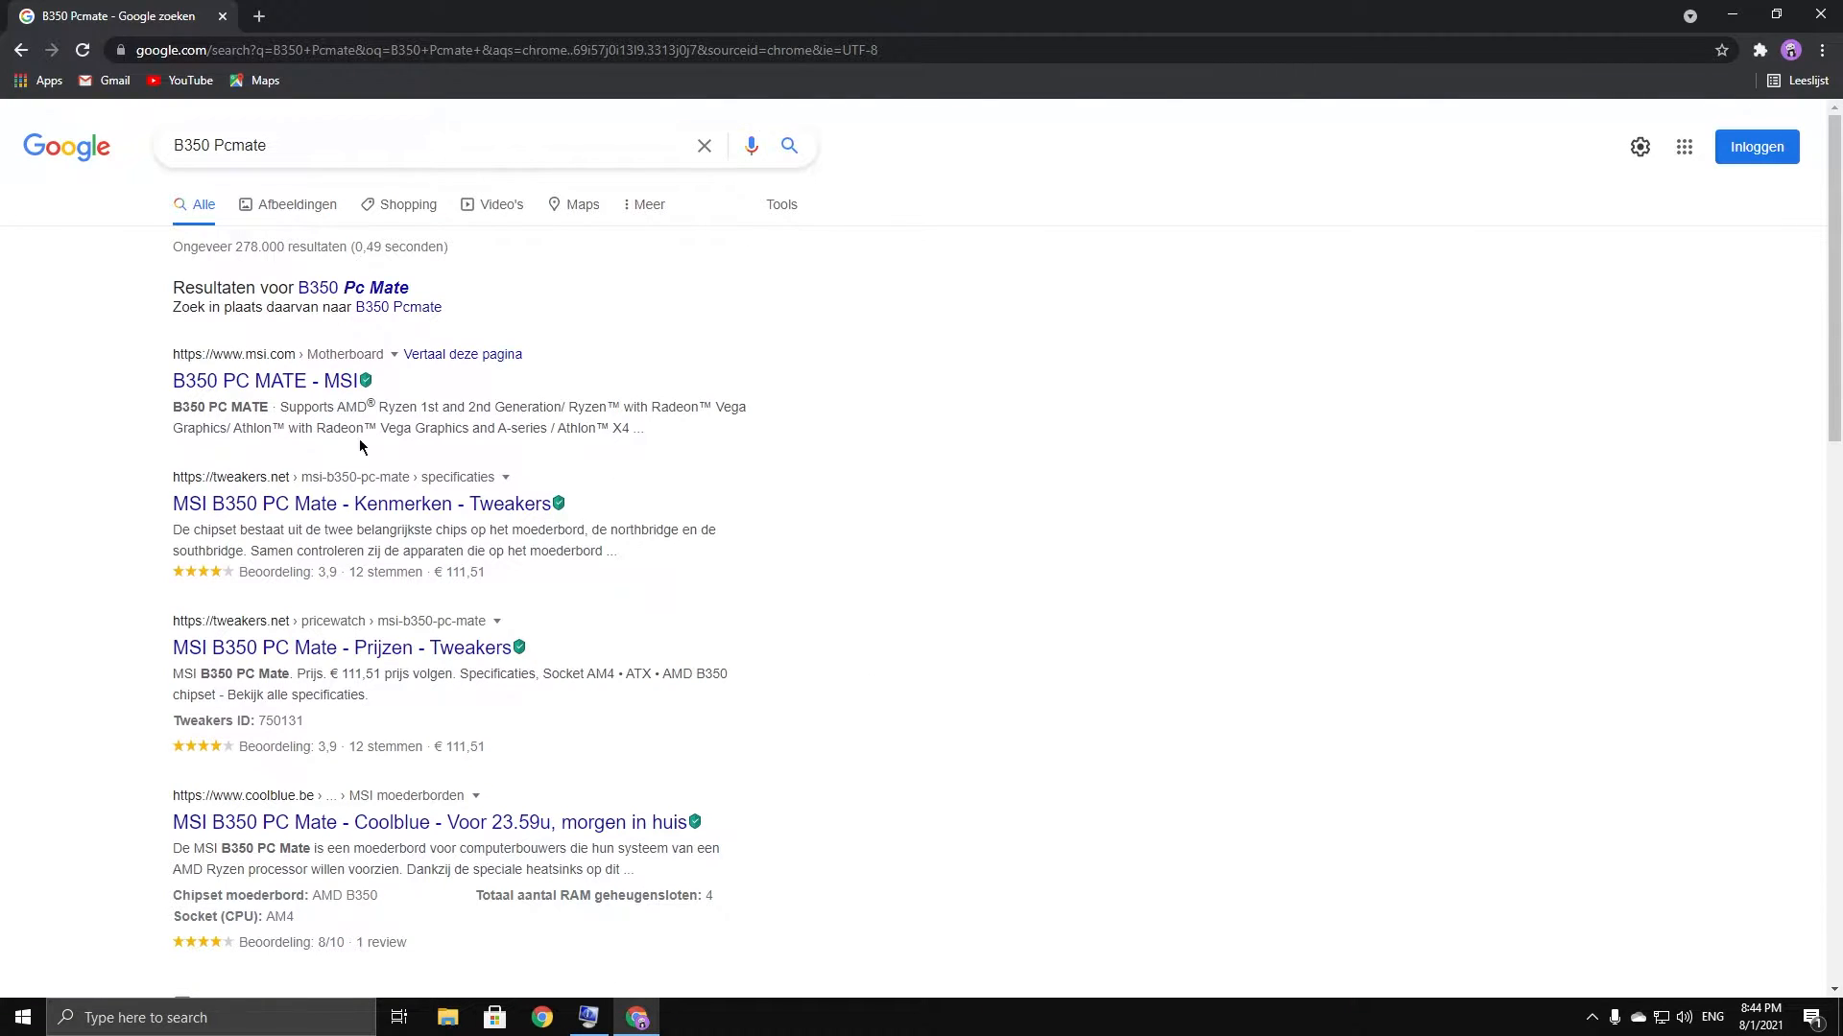
Open the MSI B350 PC MATE page and go to its Support driver downloads
{"action": "left_click", "coordinate": [244, 384]}
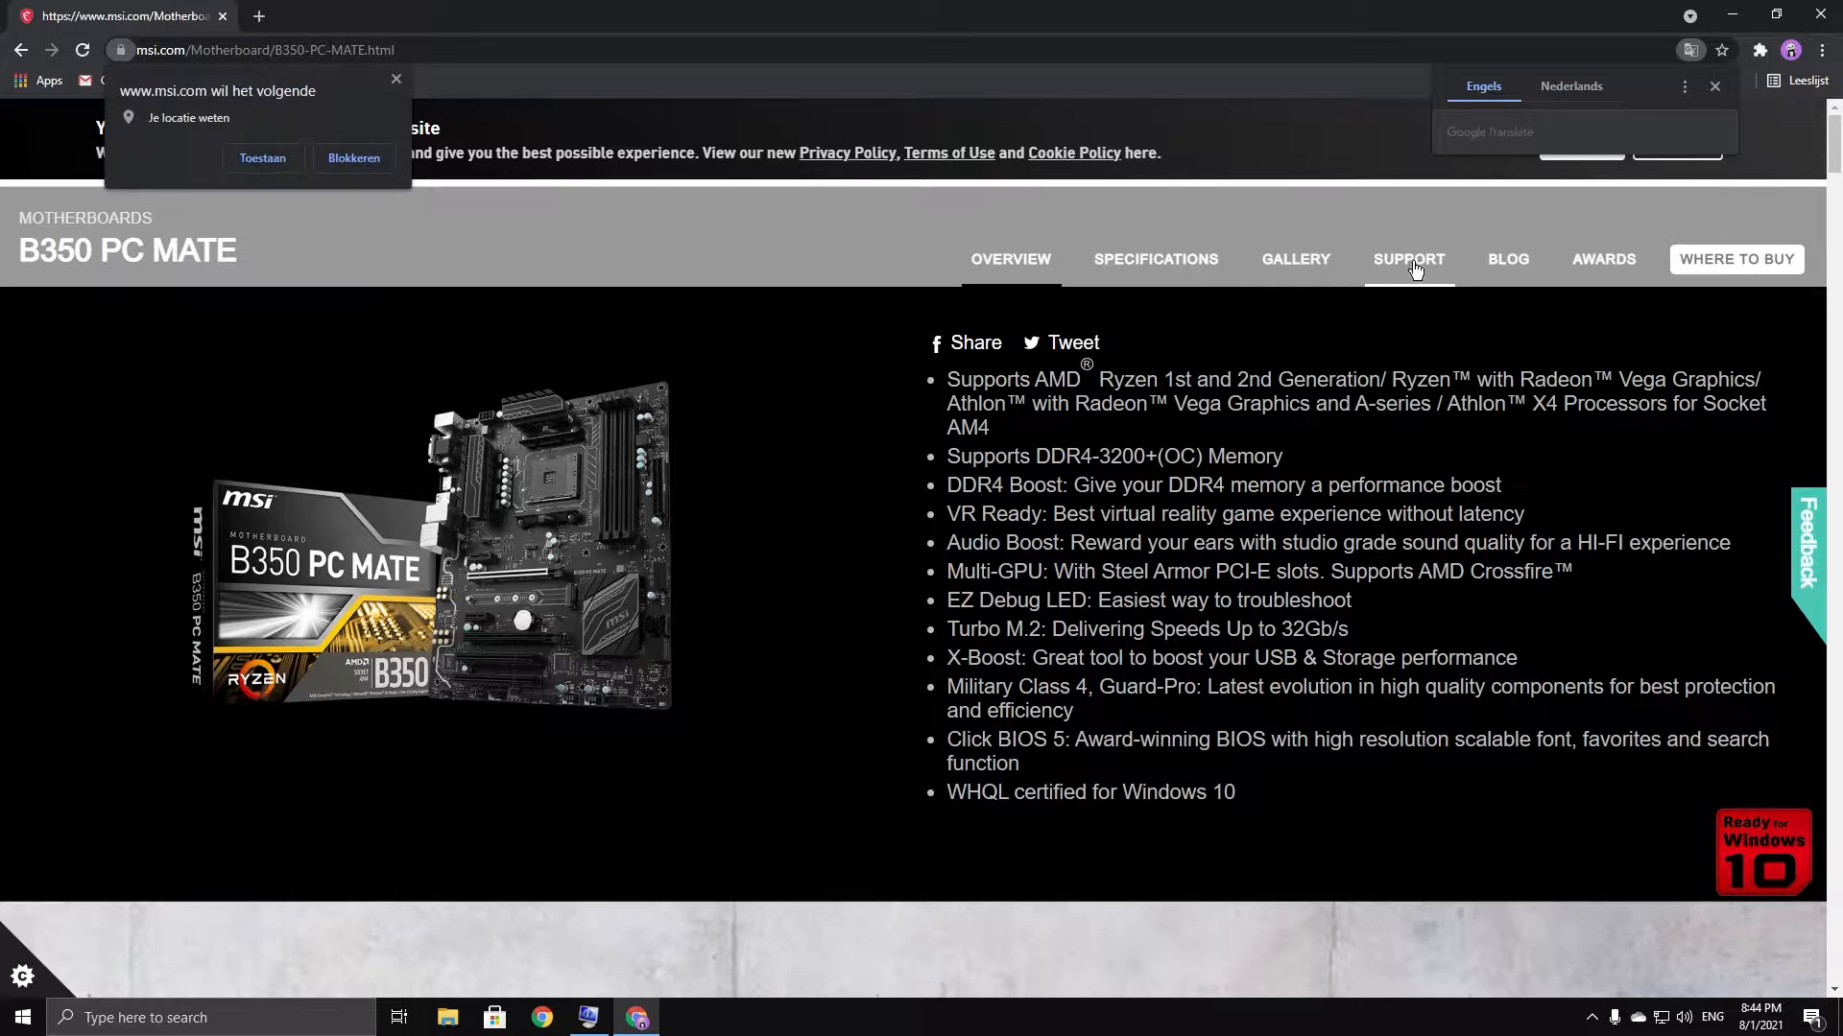
{"action": "left_click", "coordinate": [1396, 269]}
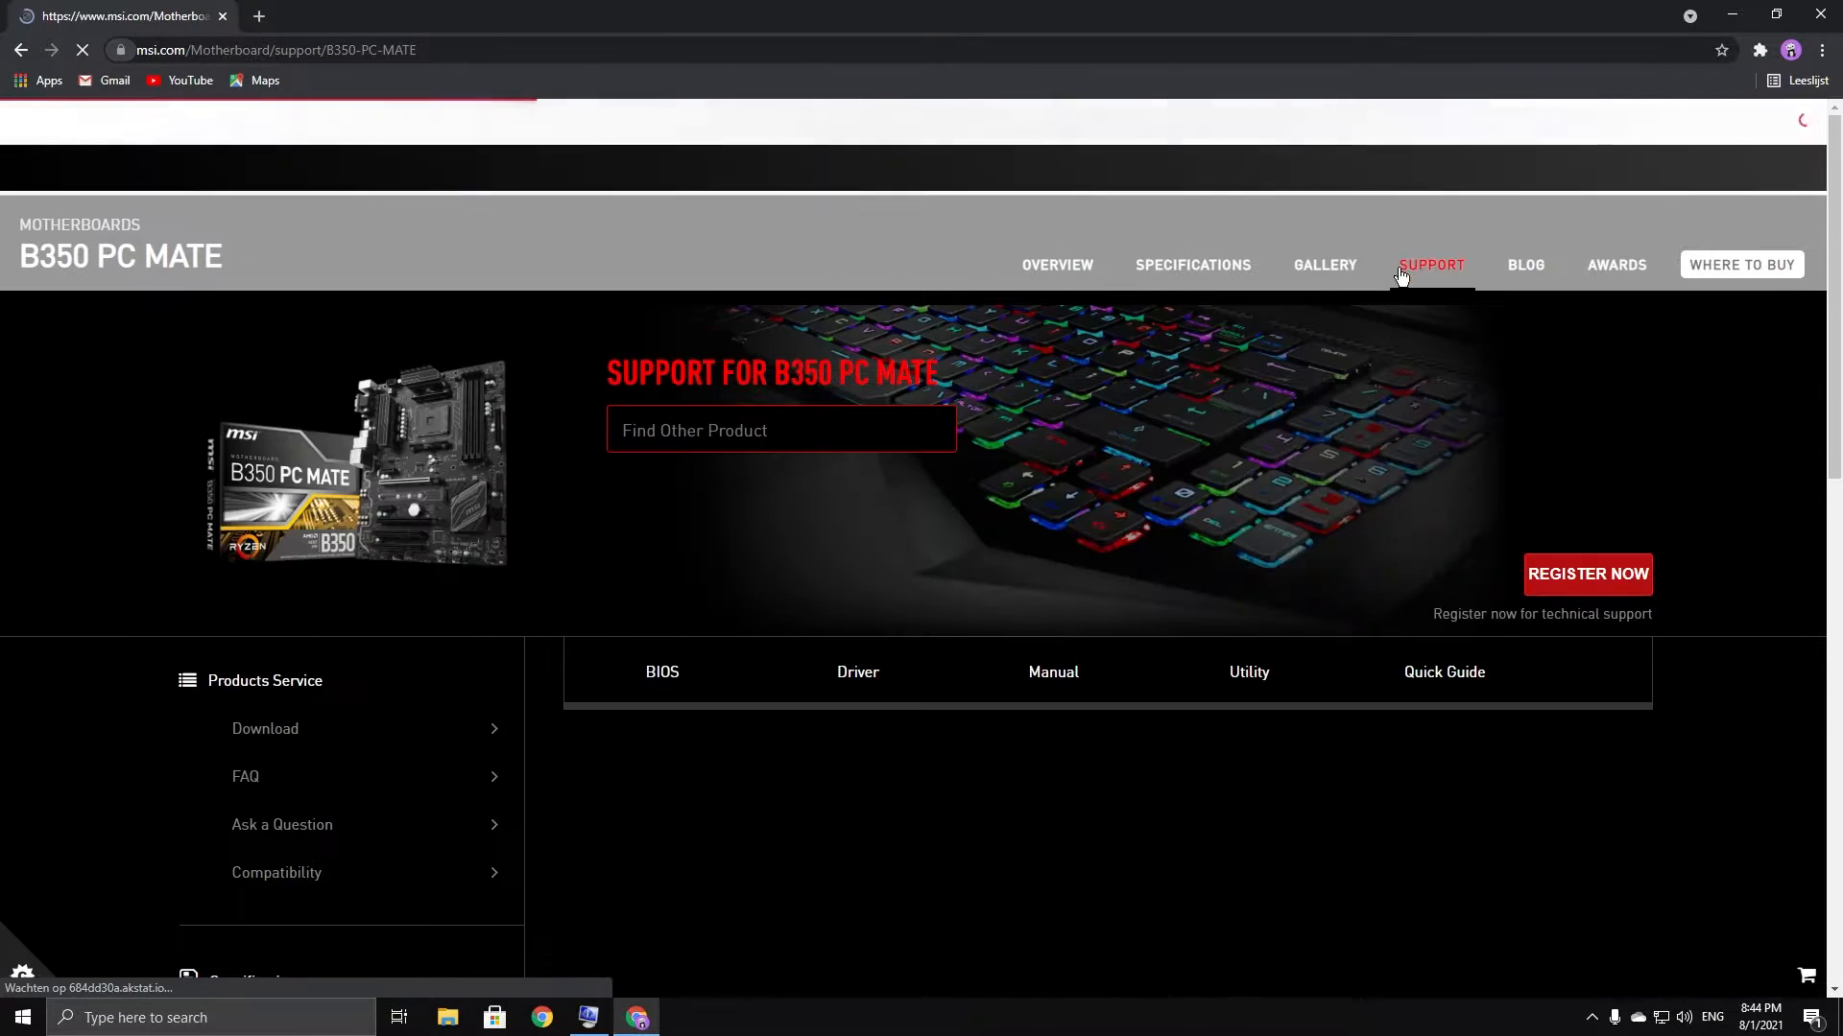
{"action": "scroll", "coordinate": [1242, 422], "scroll_direction": "down", "scroll_amount": 2}
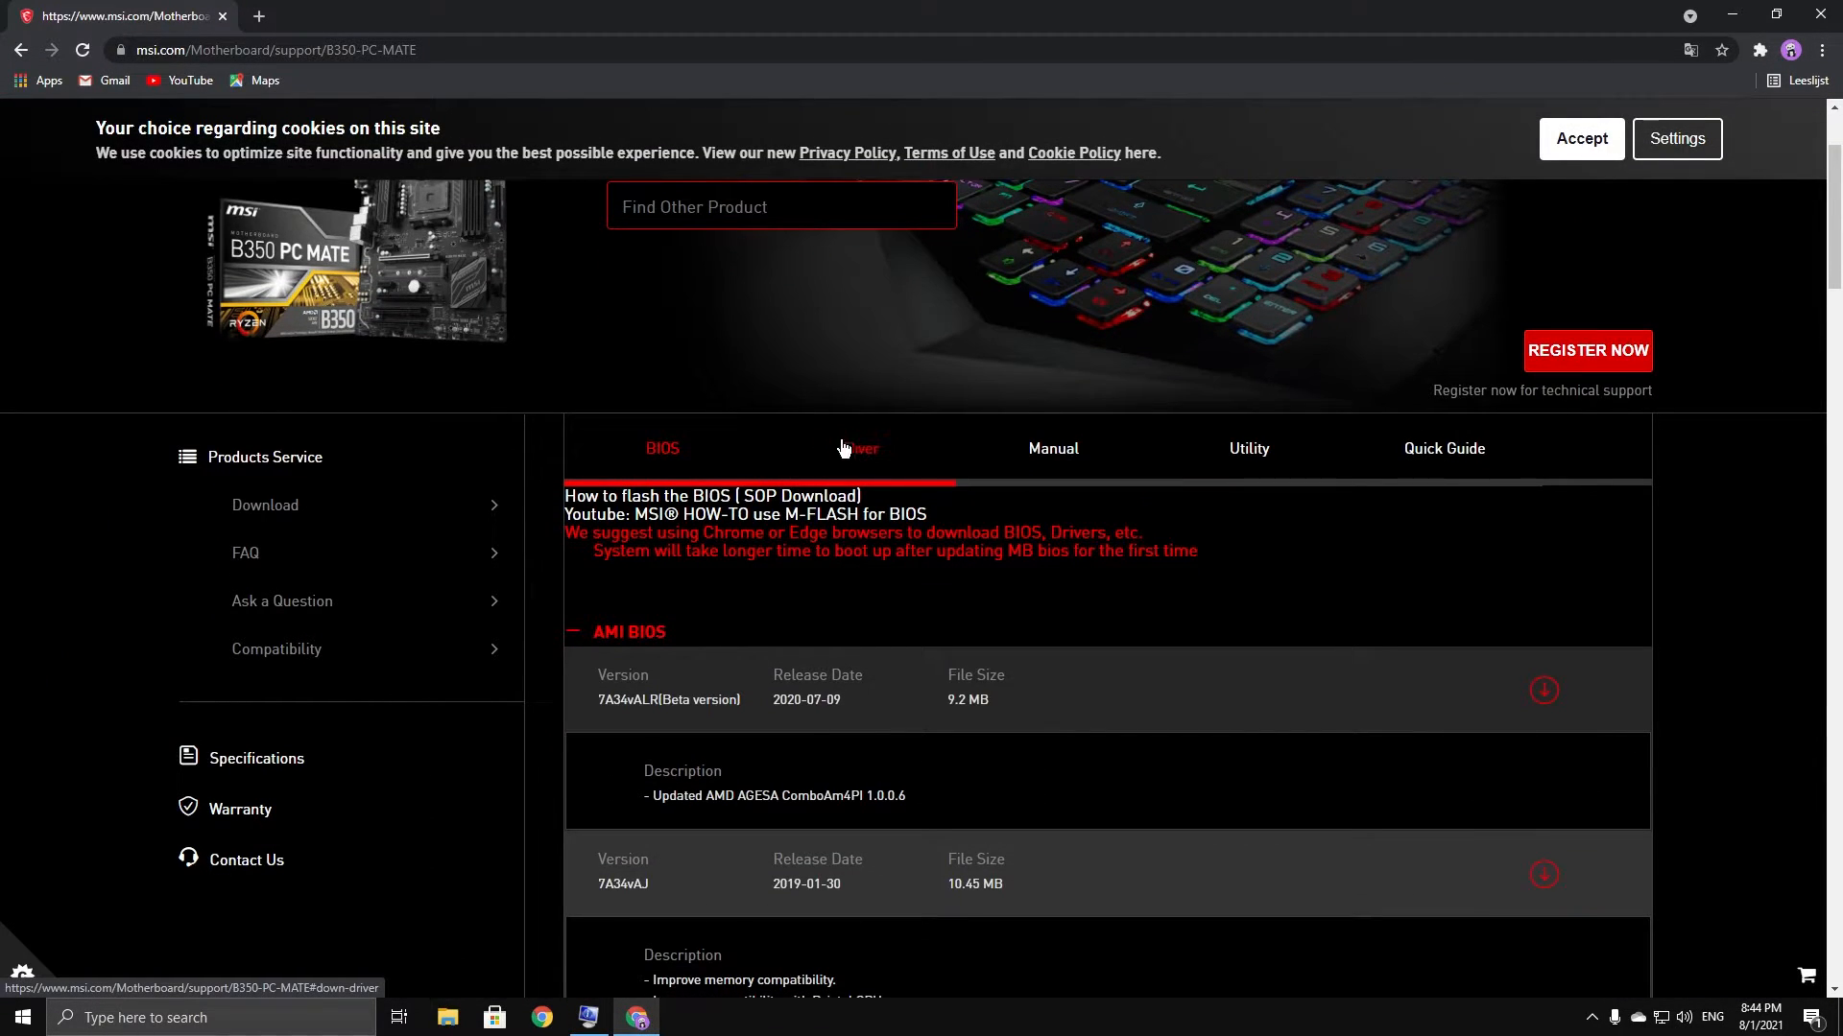
{"action": "left_click", "coordinate": [843, 448]}
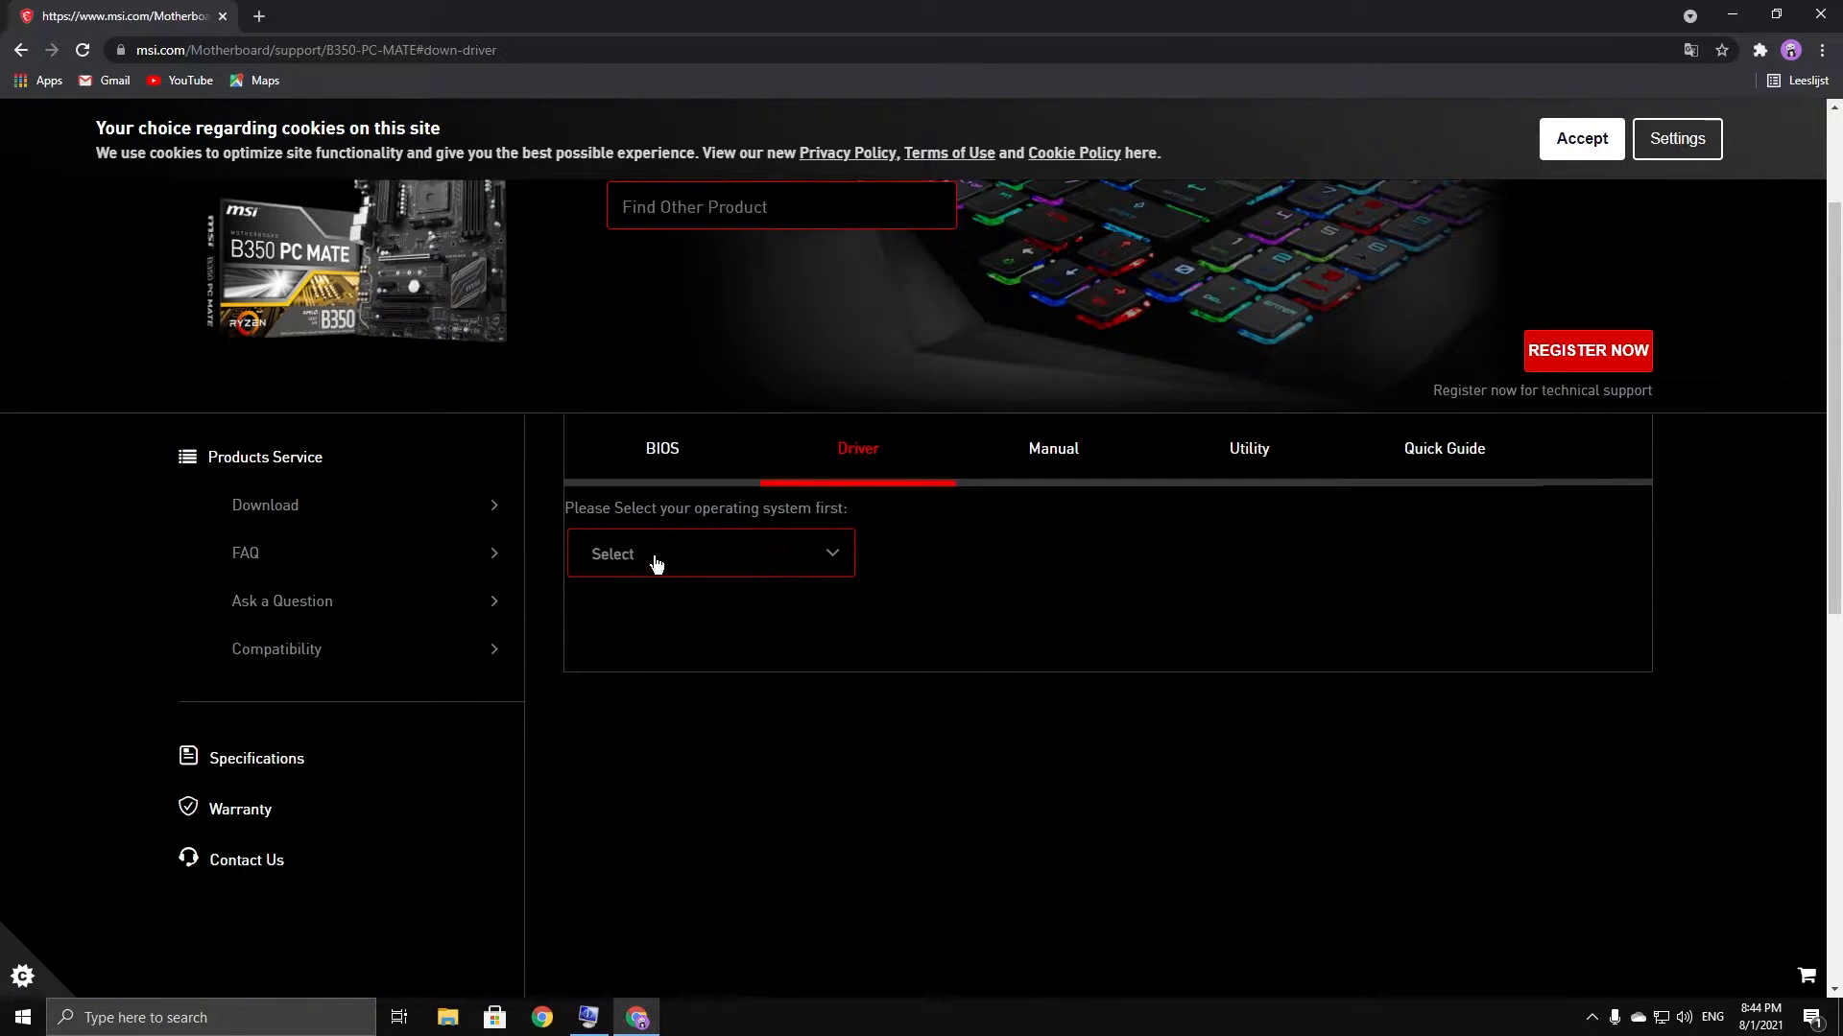
Select Win10 64 and download the Realtek PCI-E Ethernet LAN driver (realtek_pcielan_w10.zip)
{"action": "left_click", "coordinate": [652, 561]}
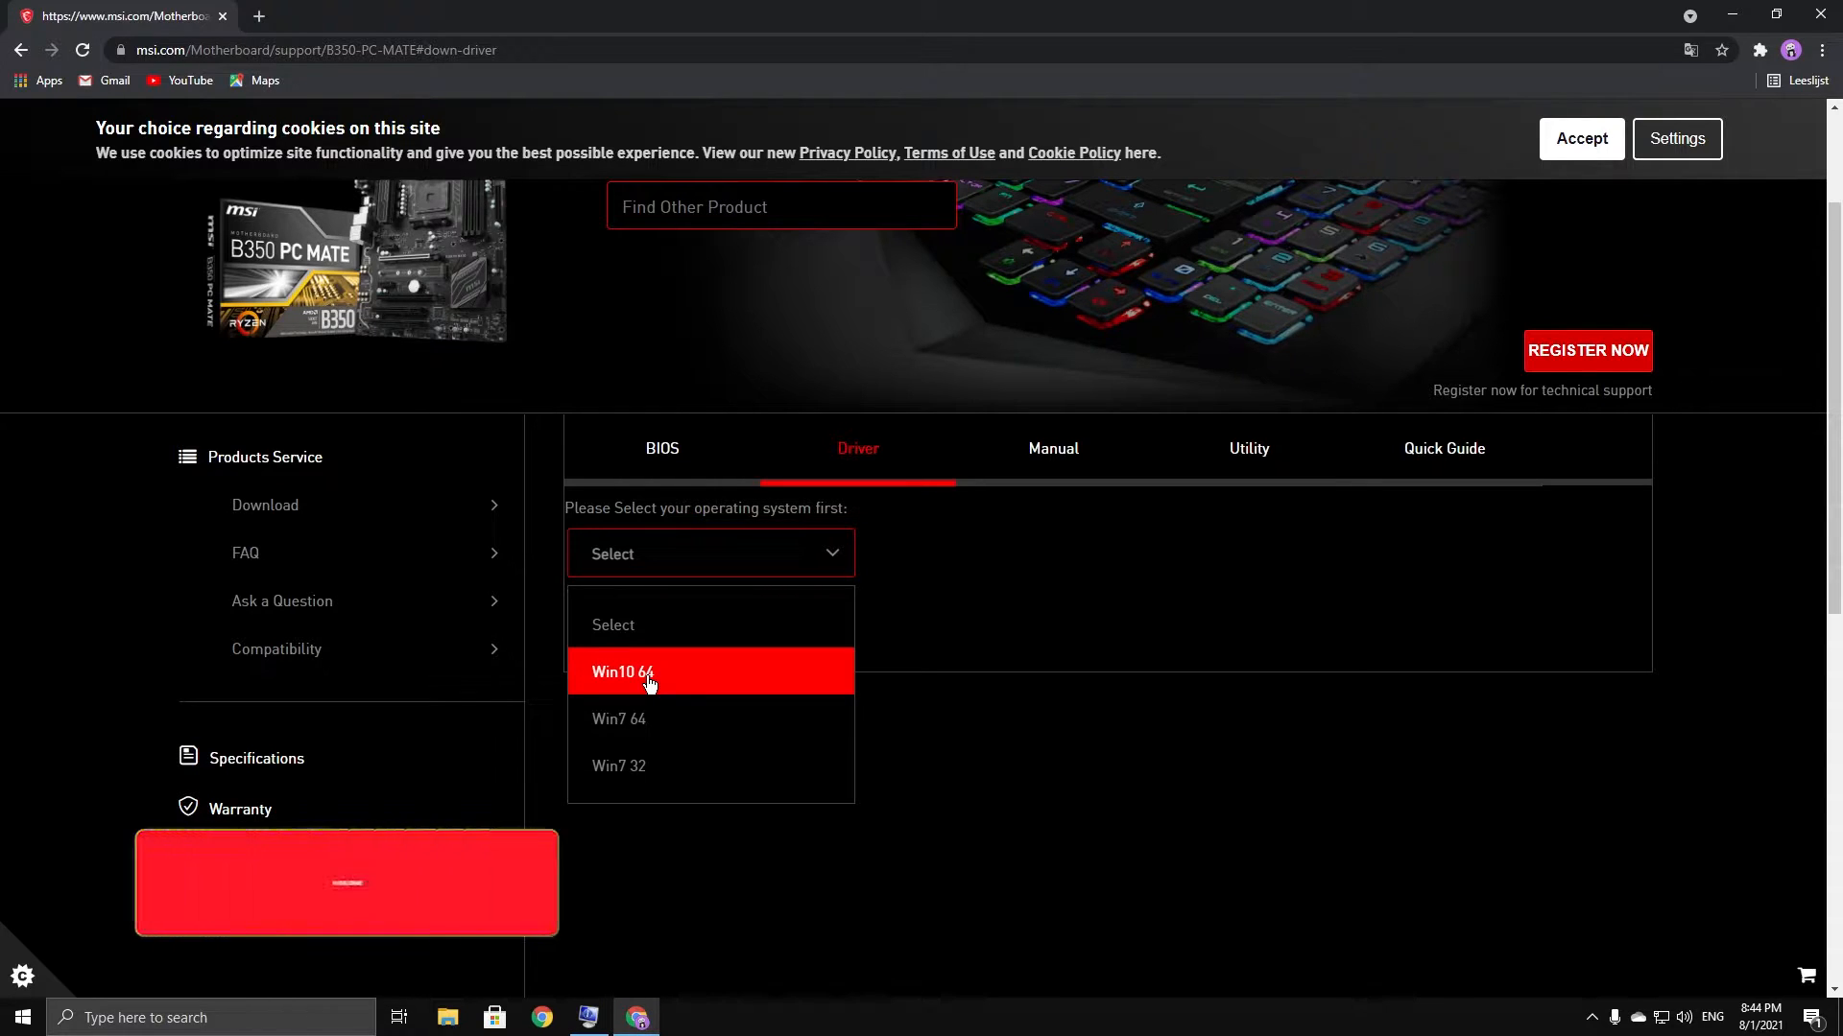
{"action": "left_click", "coordinate": [626, 675]}
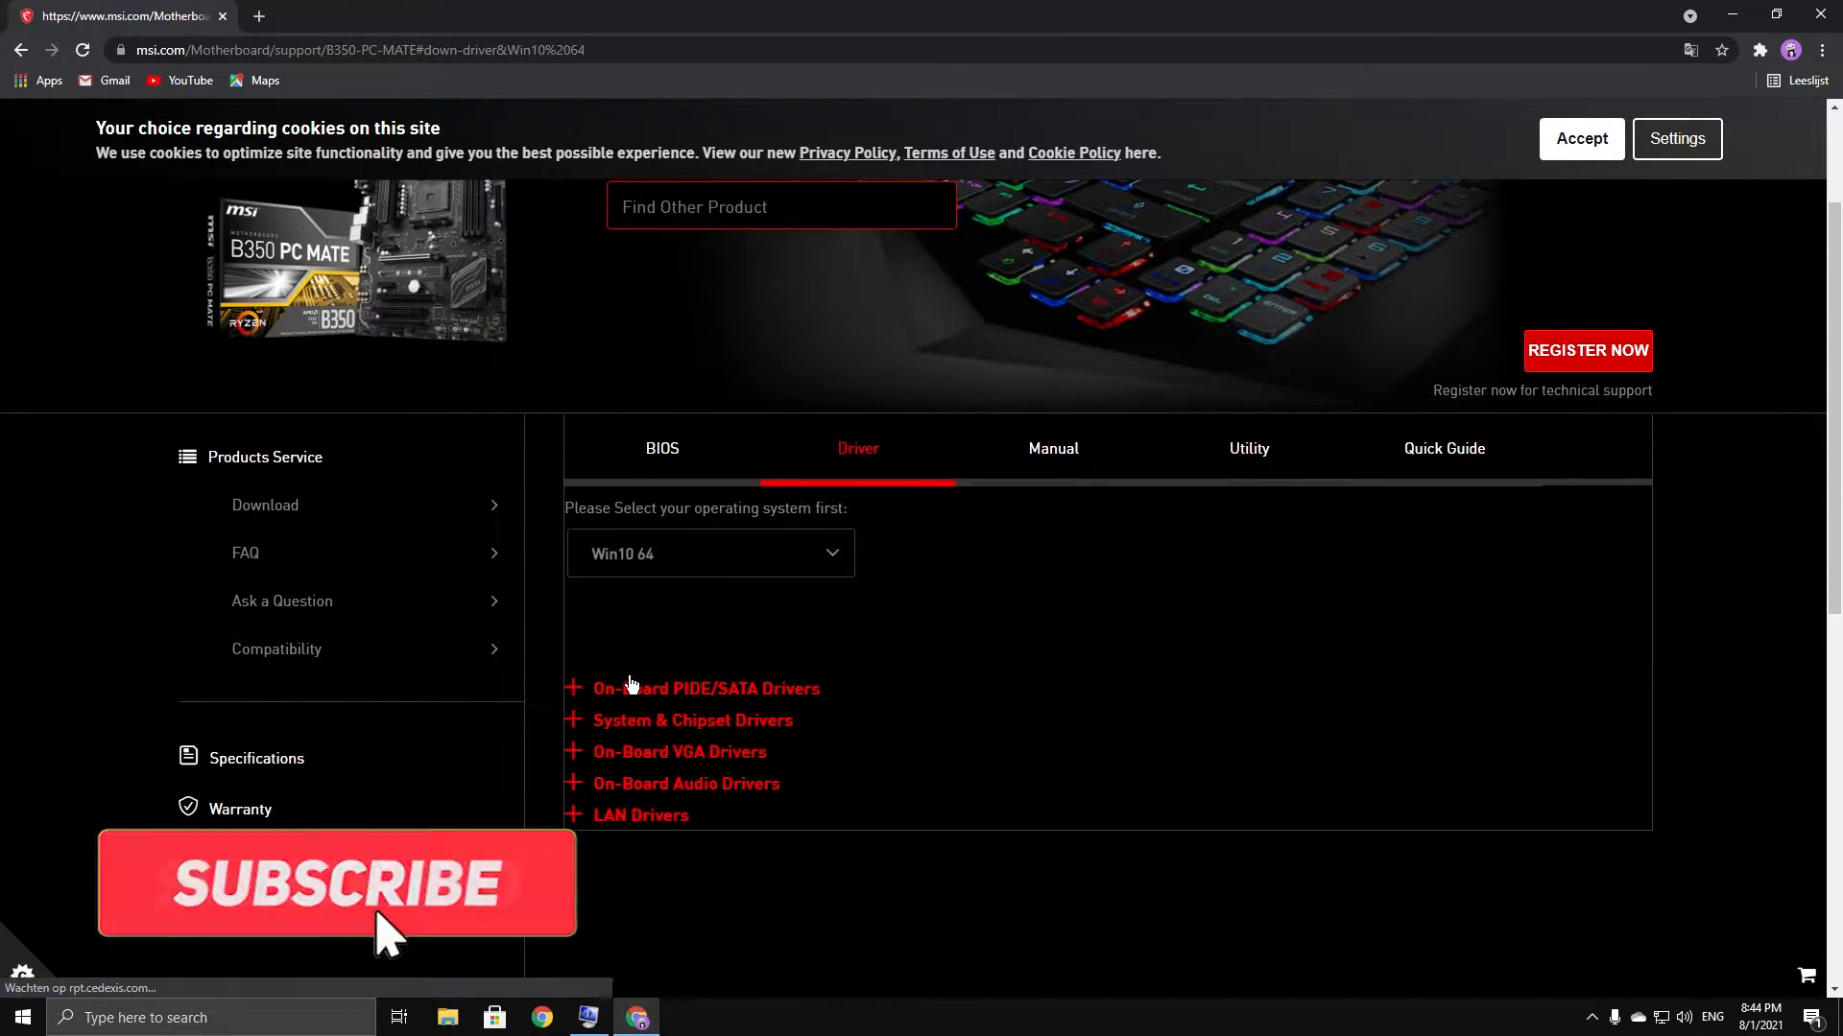
{"action": "scroll", "coordinate": [829, 816], "scroll_direction": "down", "scroll_amount": 1}
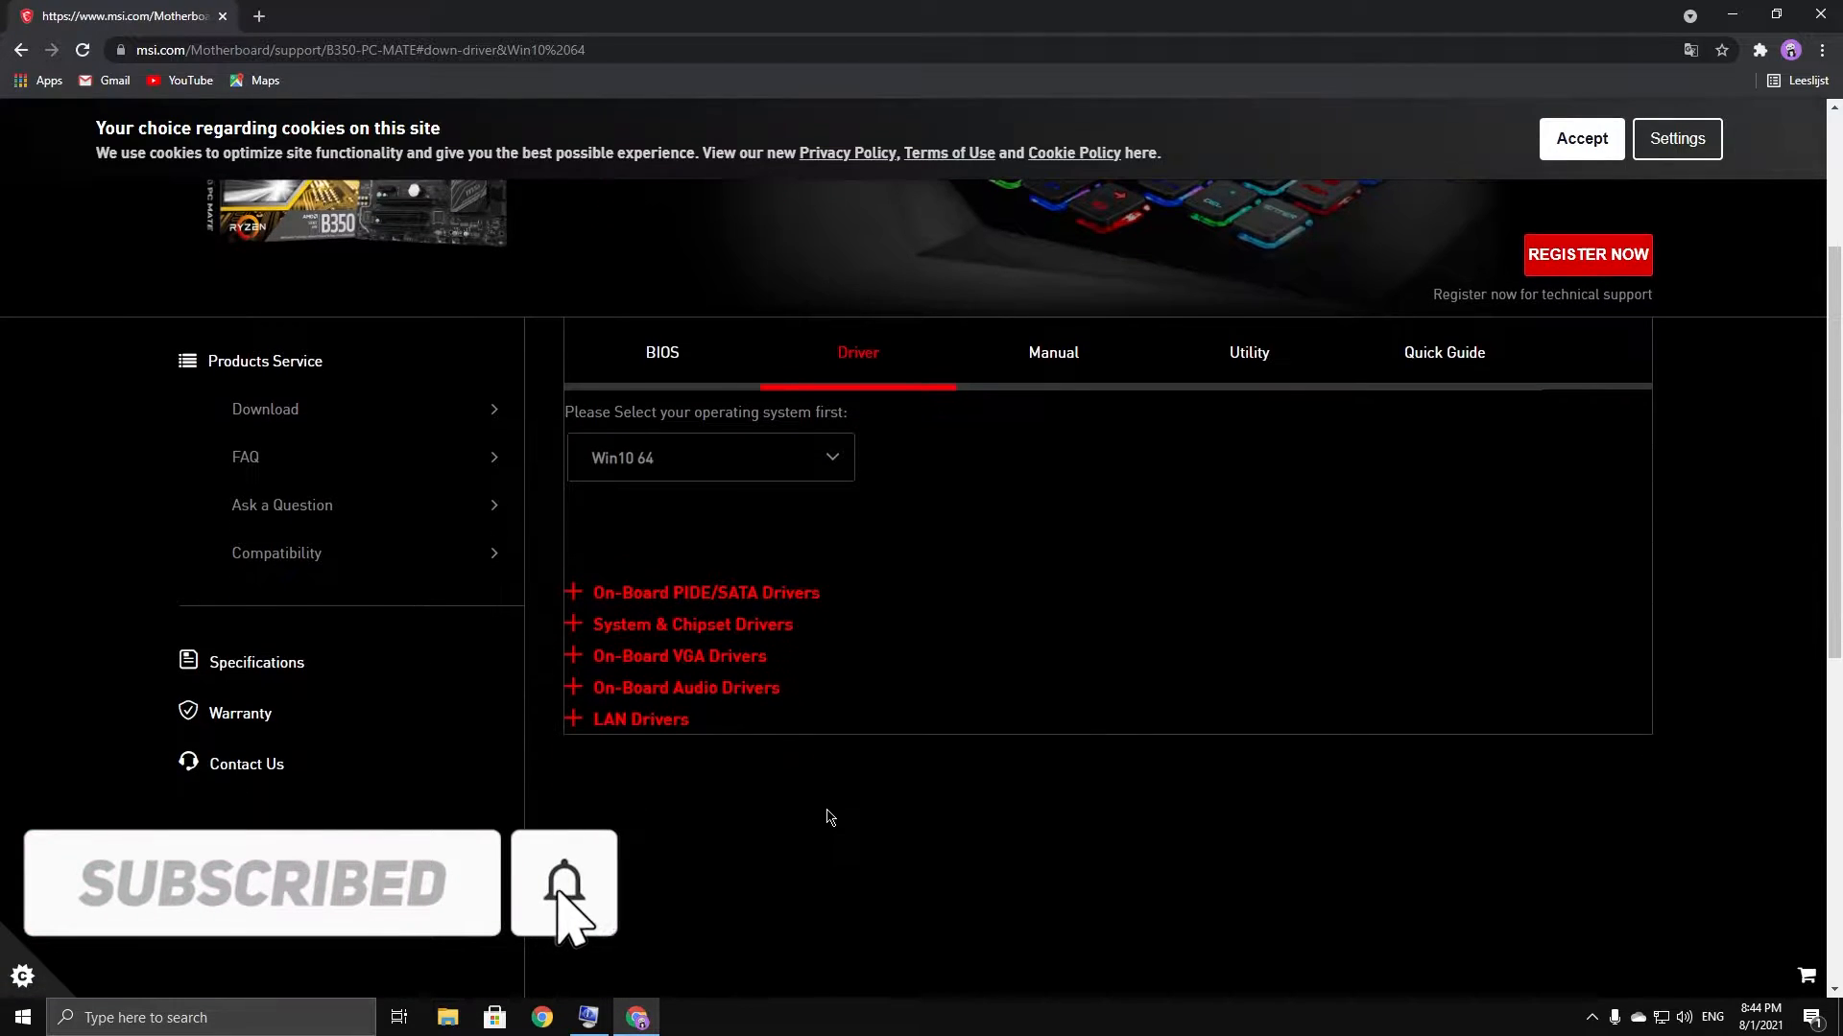
{"action": "left_click", "coordinate": [615, 728]}
{"action": "scroll", "coordinate": [662, 728], "scroll_direction": "down", "scroll_amount": 2}
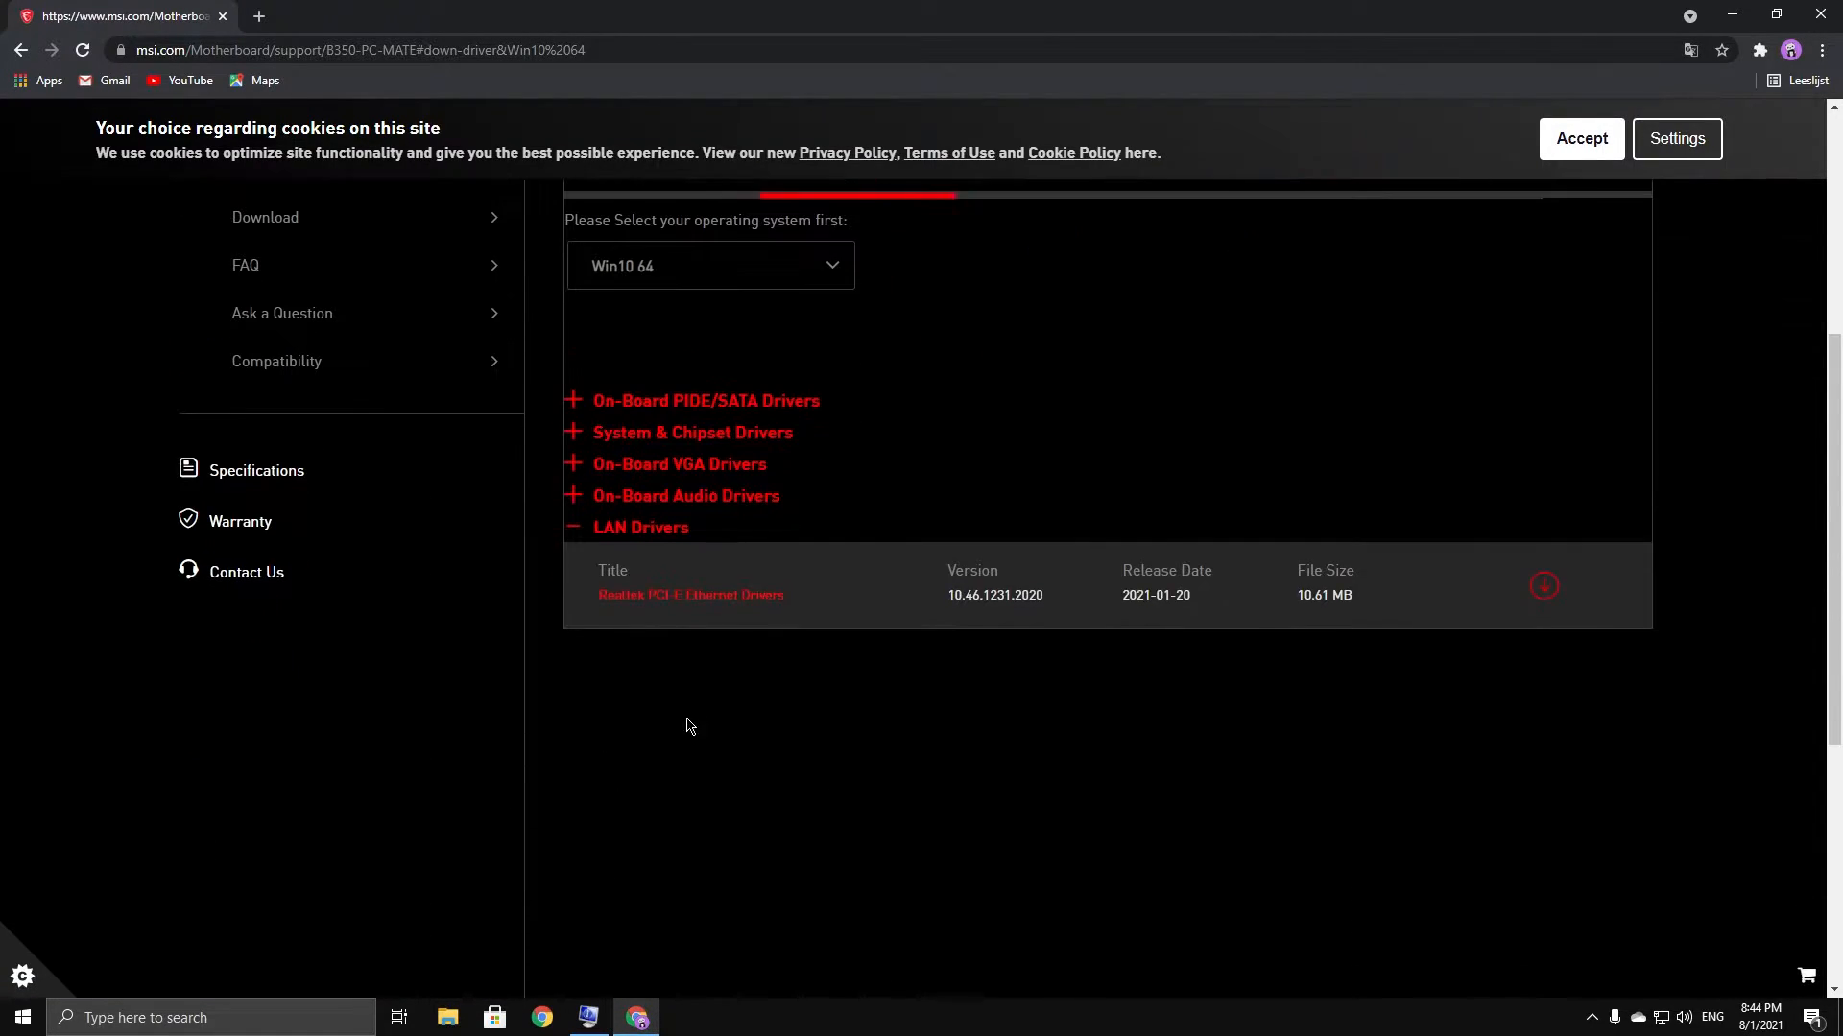
{"action": "left_click", "coordinate": [1544, 590]}
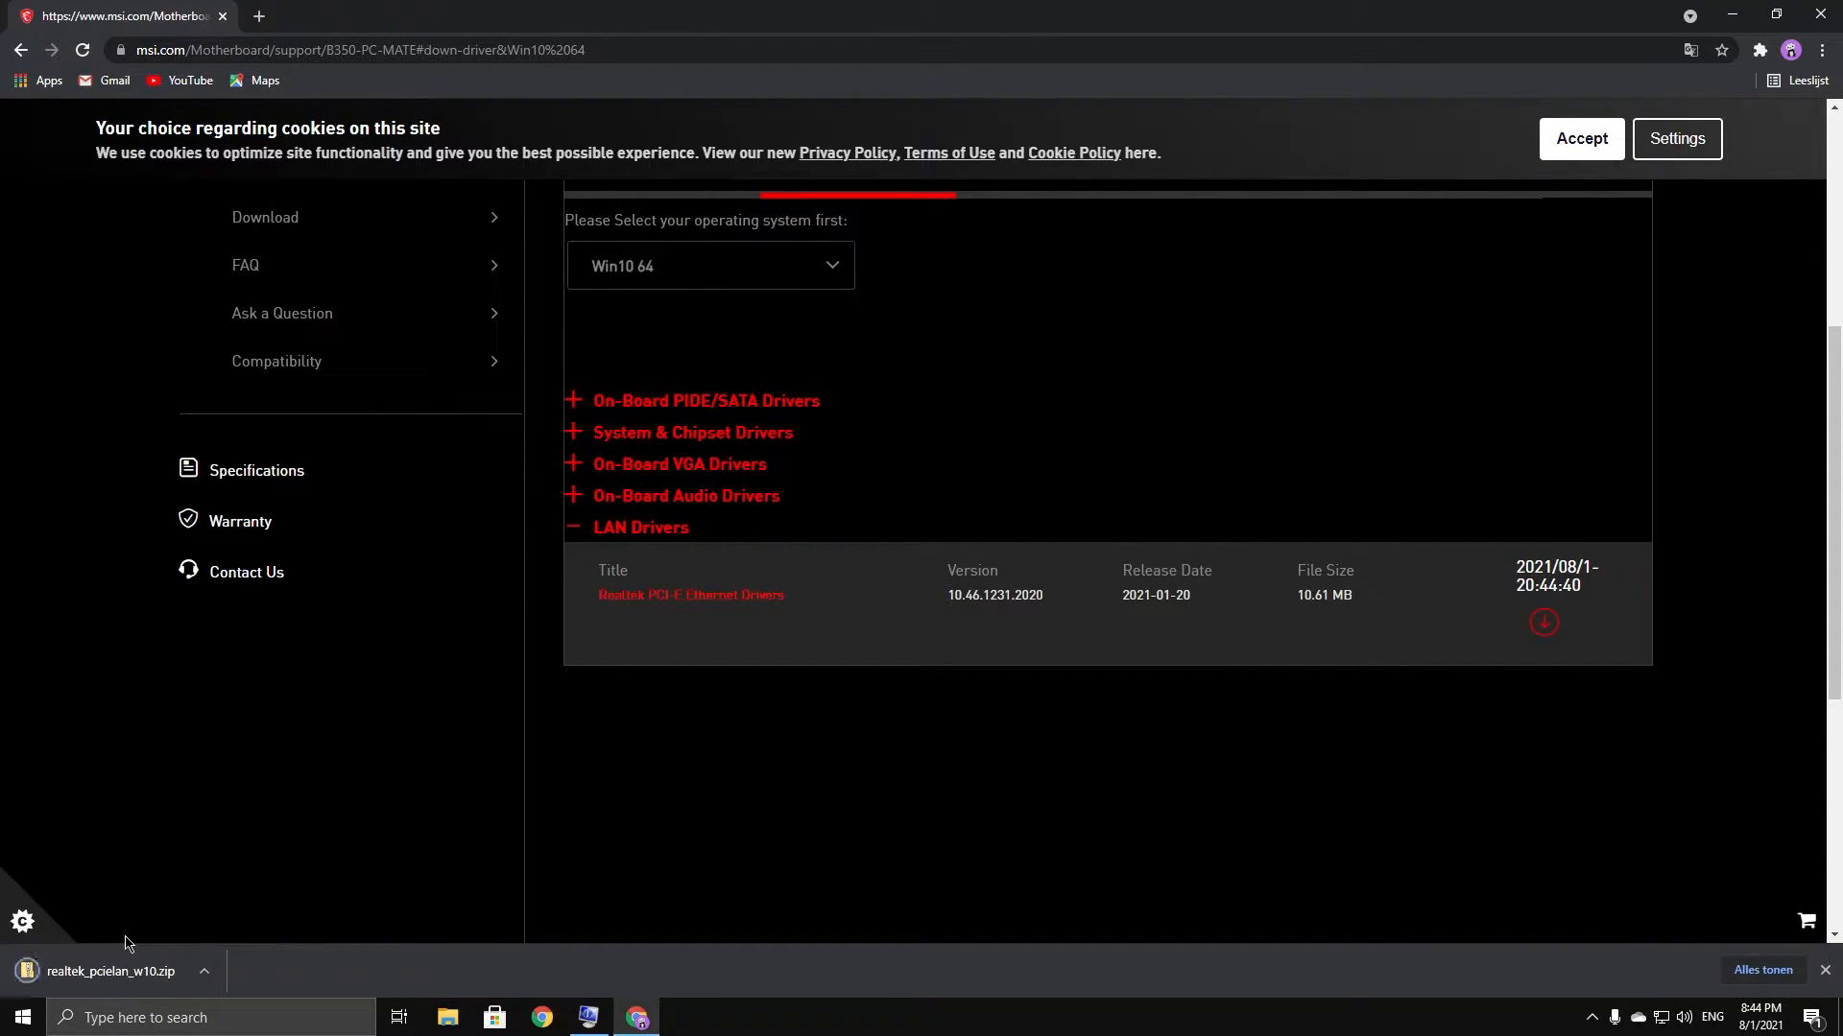
Open the downloaded driver zip and copy its driver folder onto the desktop
{"action": "left_click", "coordinate": [84, 972]}
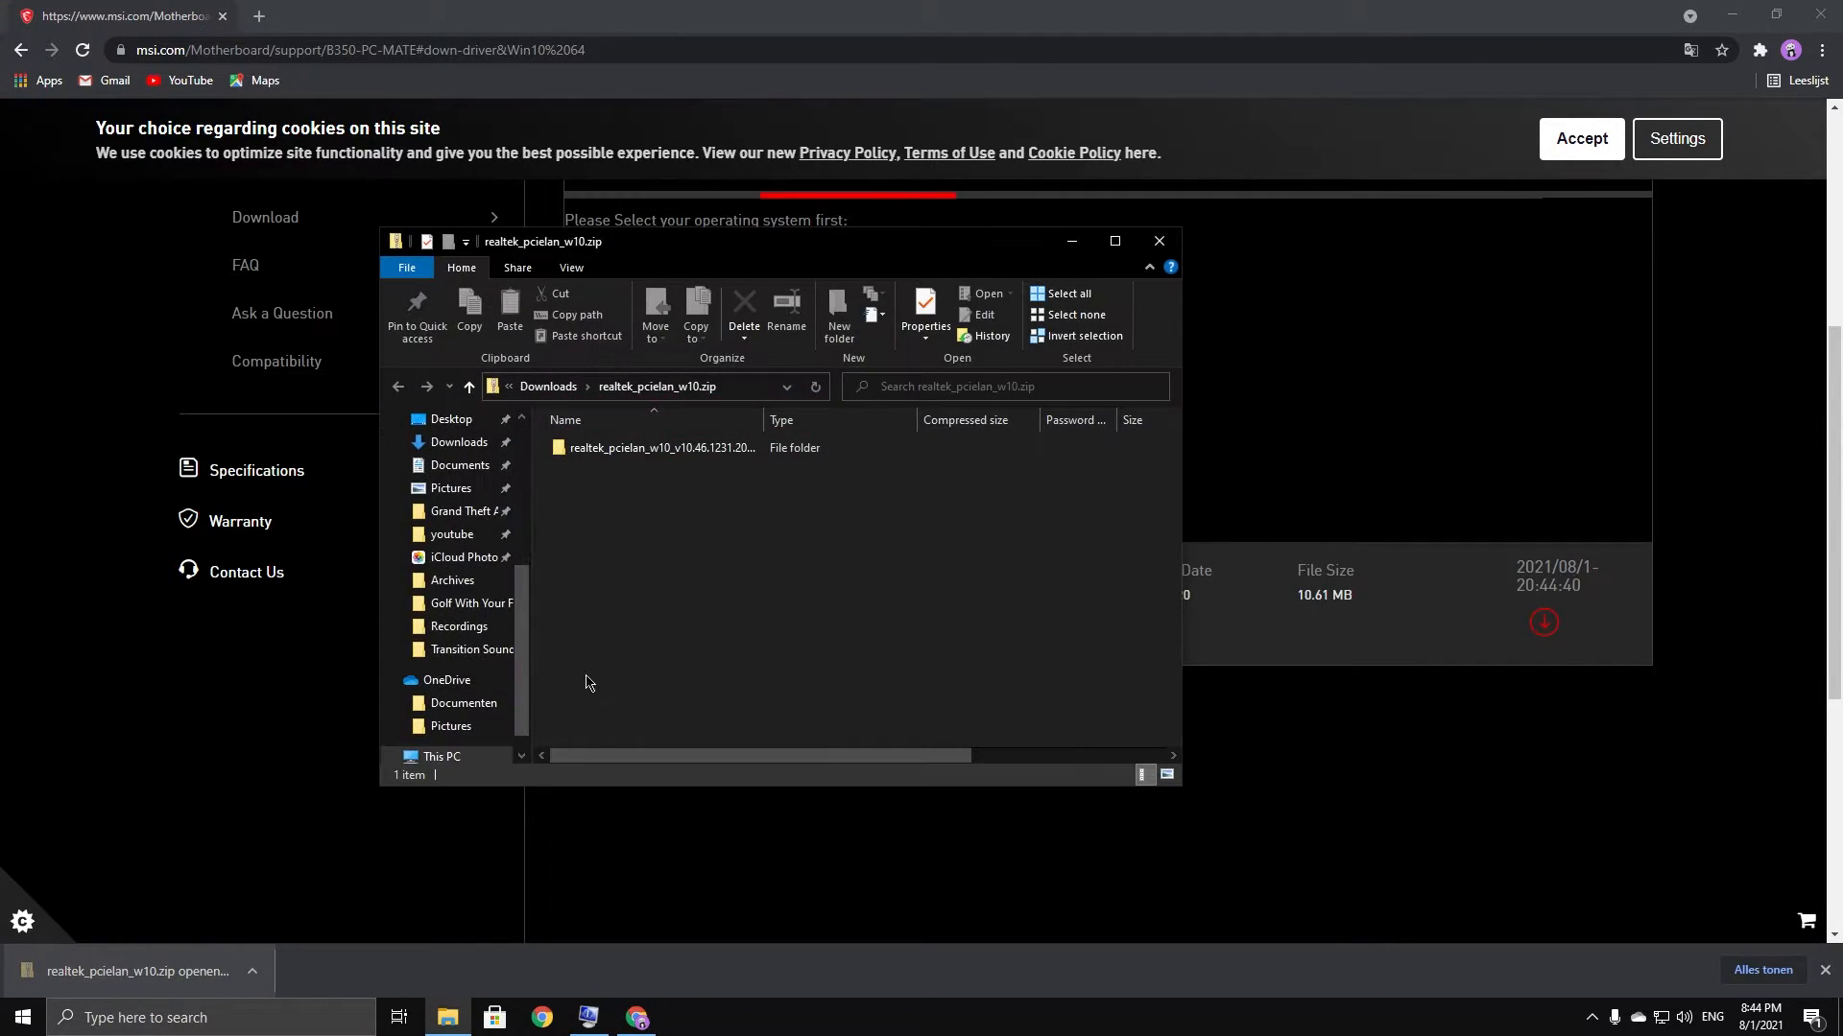
{"action": "left_click_drag", "start_coordinate": [606, 250], "coordinate": [696, 235]}
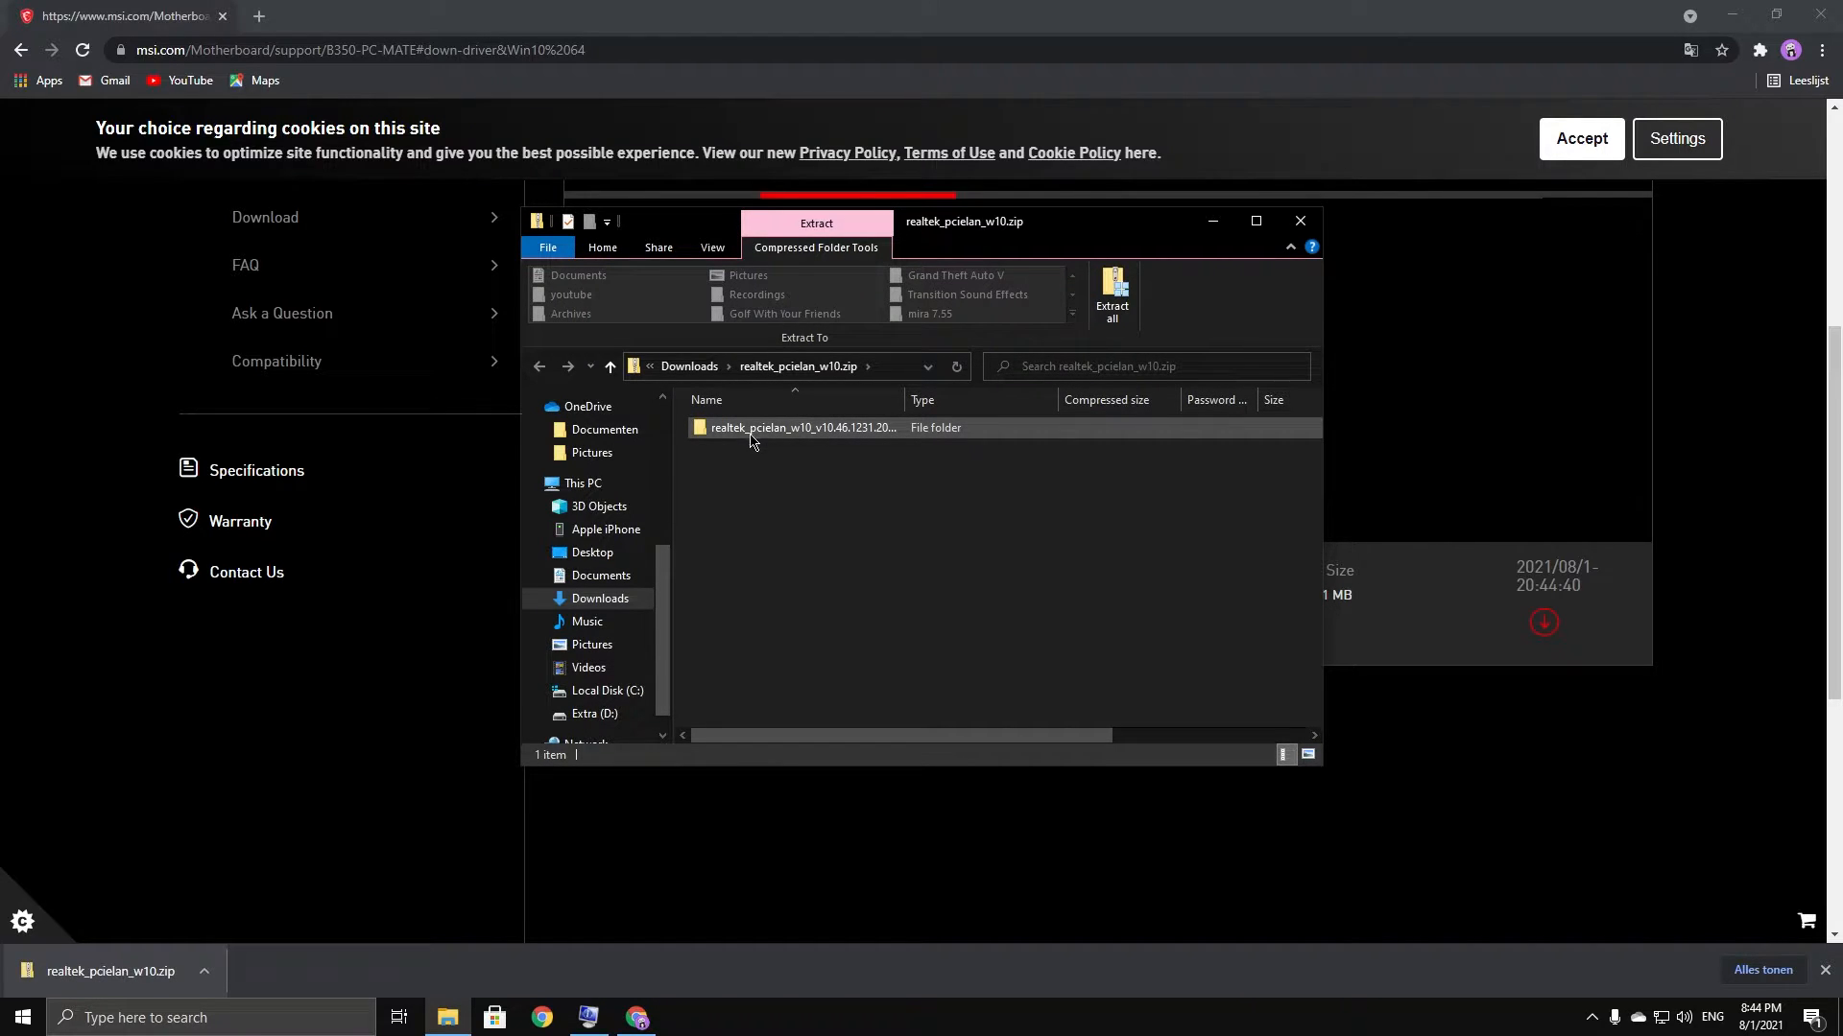
{"action": "key", "text": "super+d"}
{"action": "left_click", "coordinate": [447, 1017]}
{"action": "left_click_drag", "start_coordinate": [804, 429], "coordinate": [133, 204]}
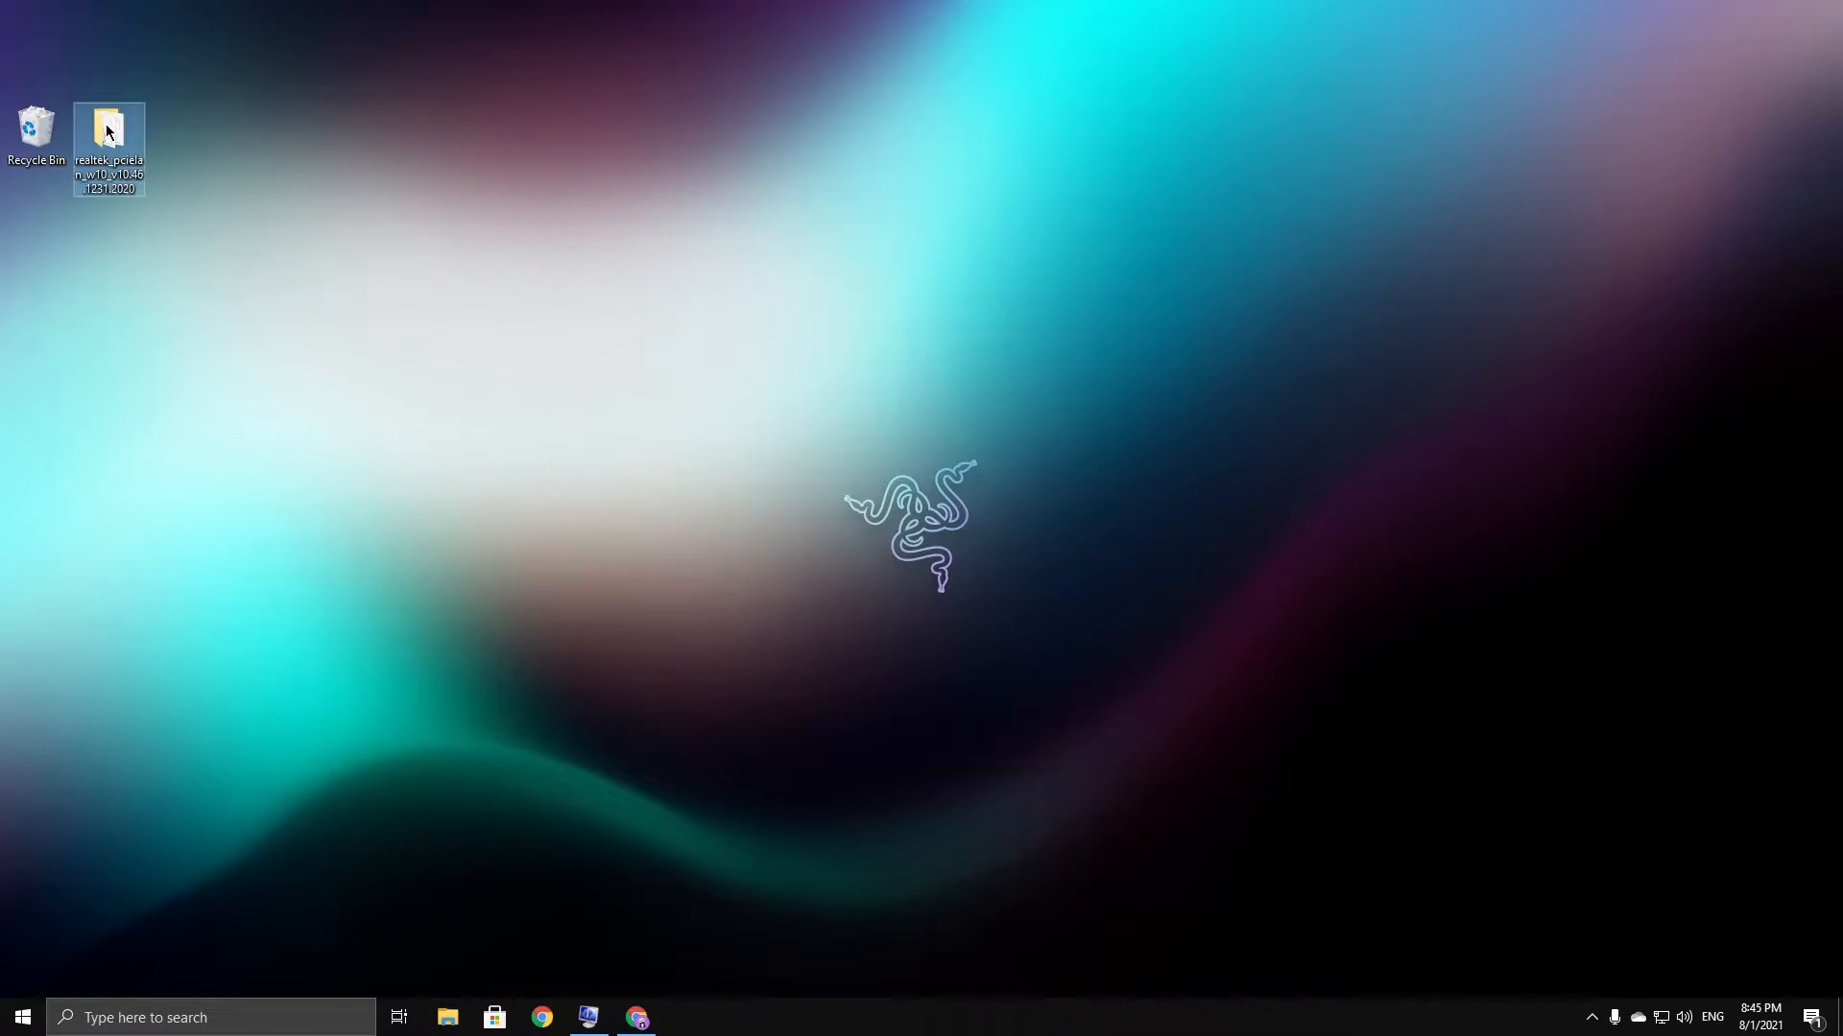
Open the extracted folder and run setup.exe as administrator
{"action": "double_click", "coordinate": [108, 135]}
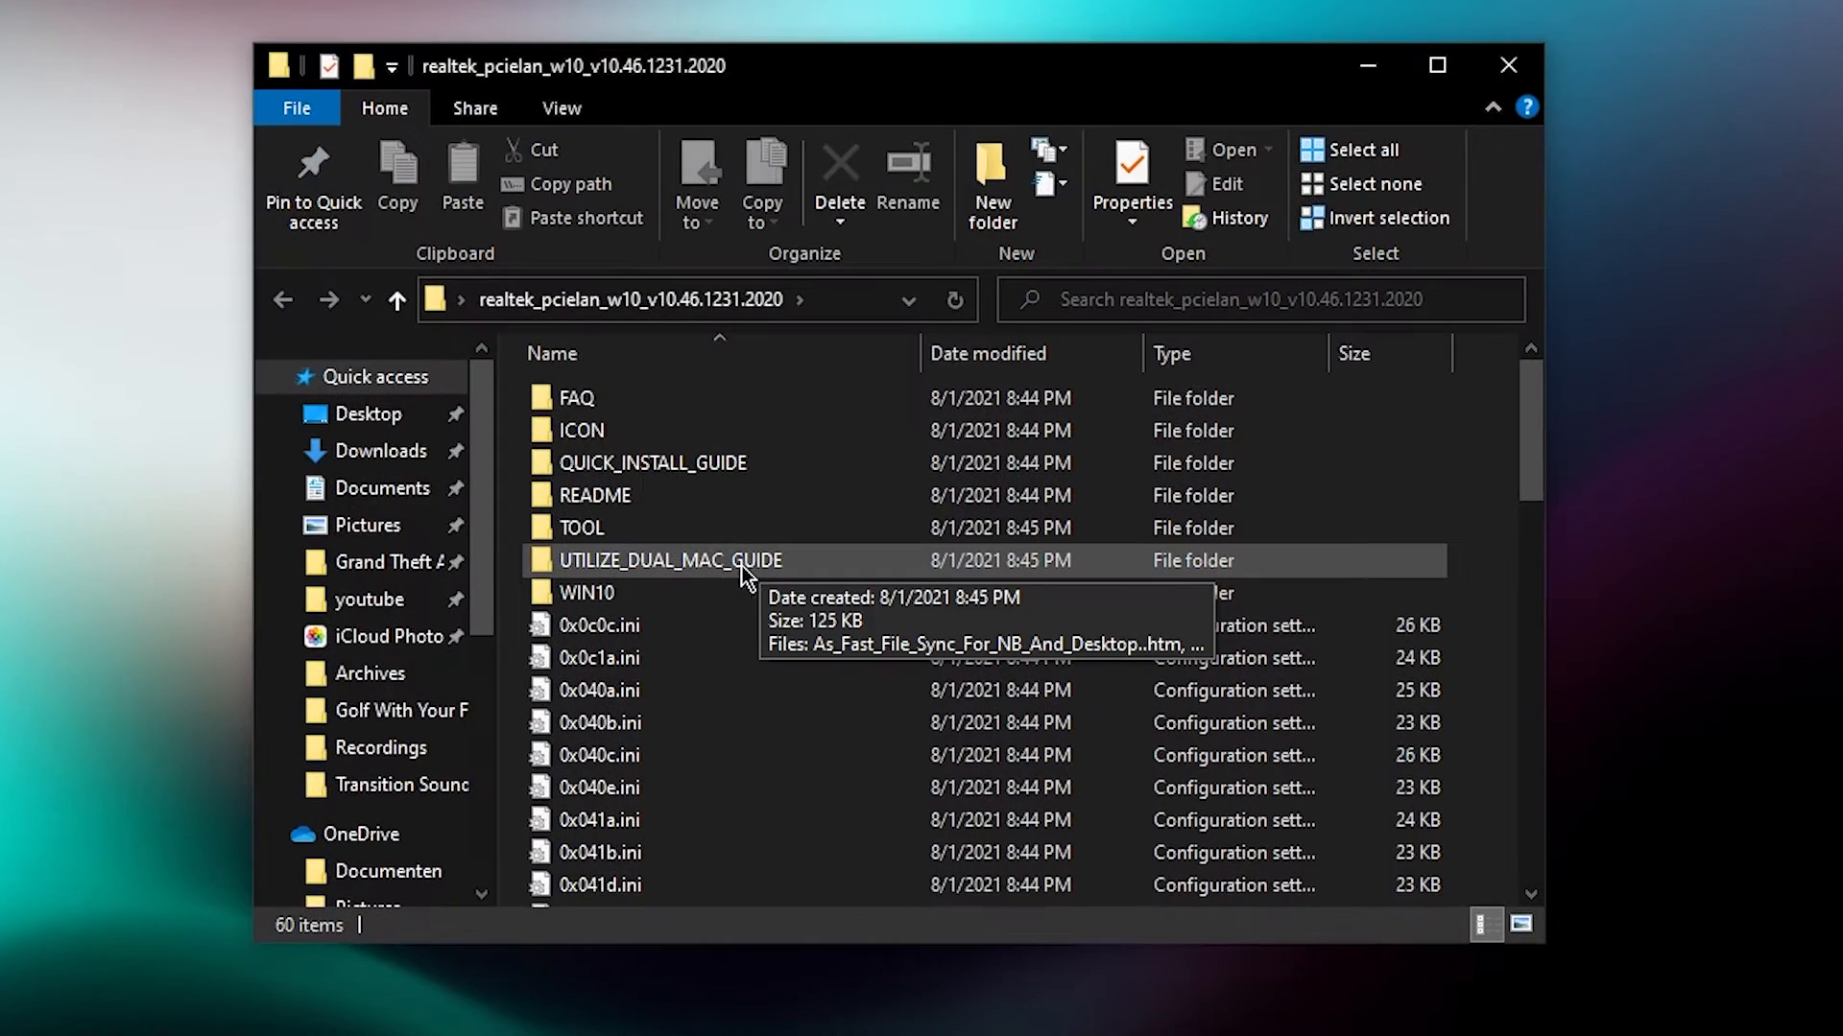
{"action": "scroll", "coordinate": [741, 566], "scroll_direction": "down", "scroll_amount": 15}
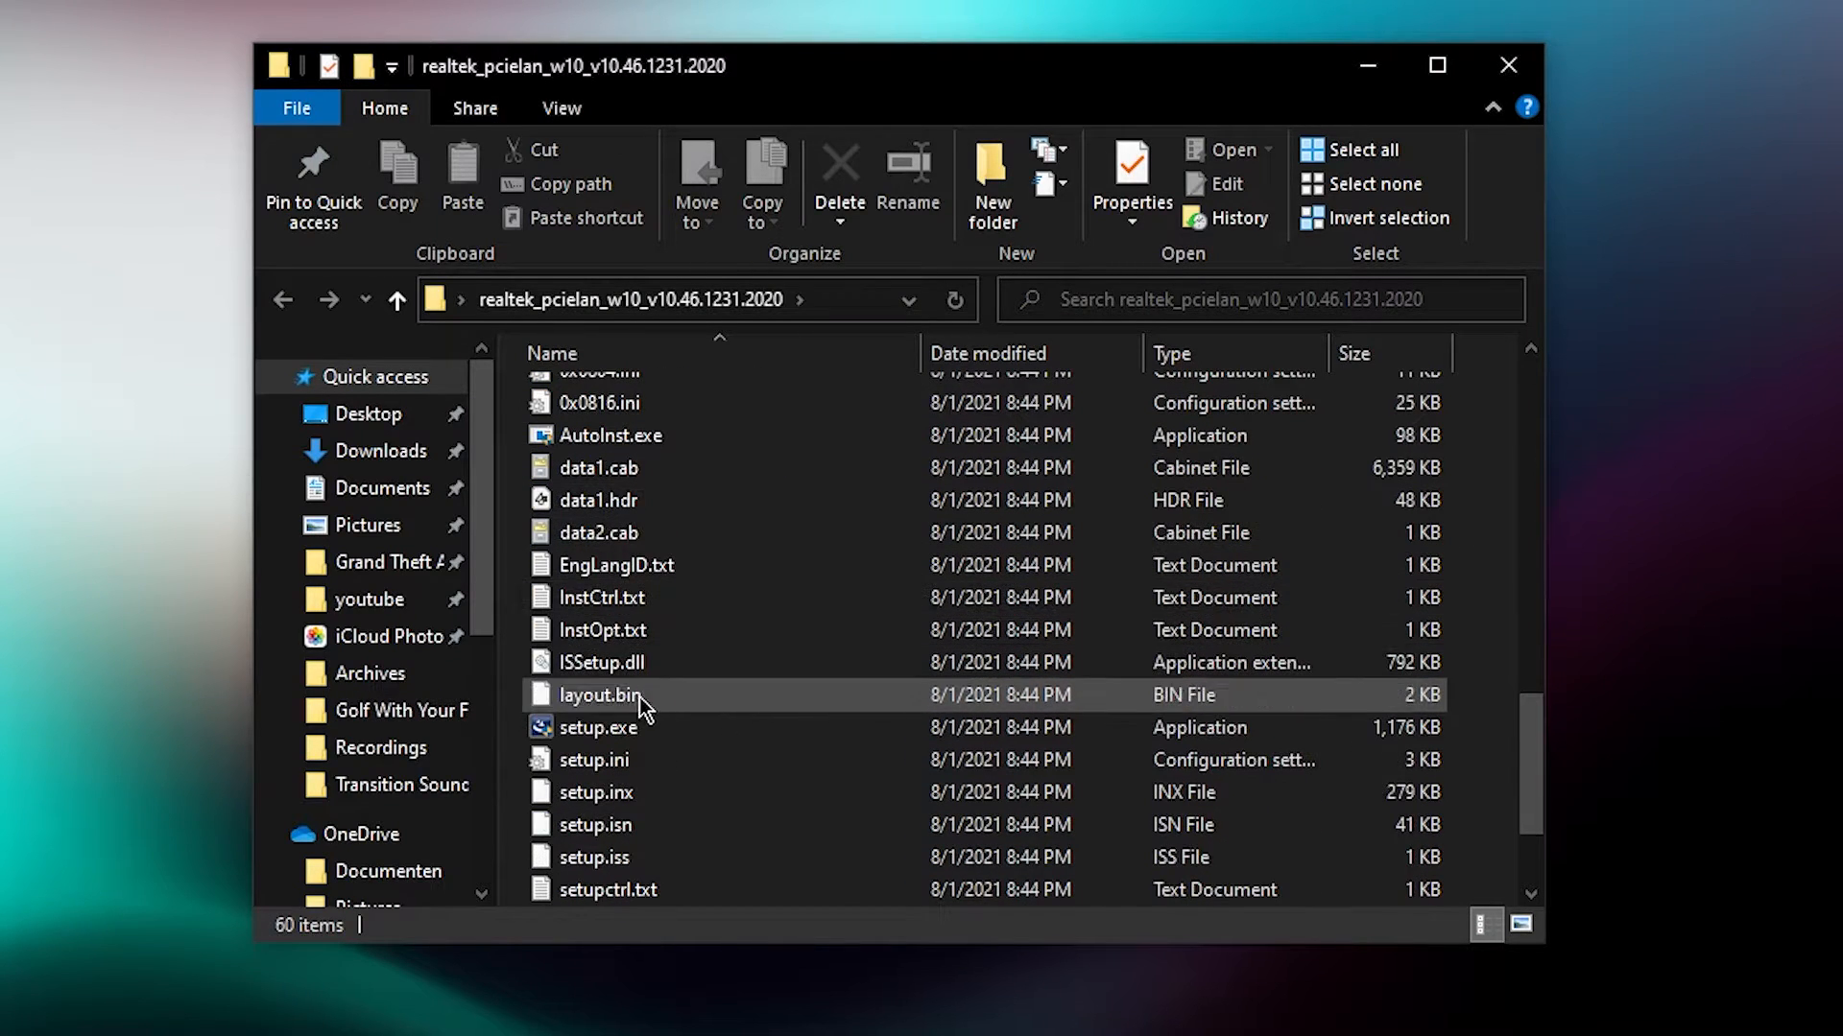
{"action": "left_click", "coordinate": [599, 727]}
{"action": "right_click", "coordinate": [600, 728]}
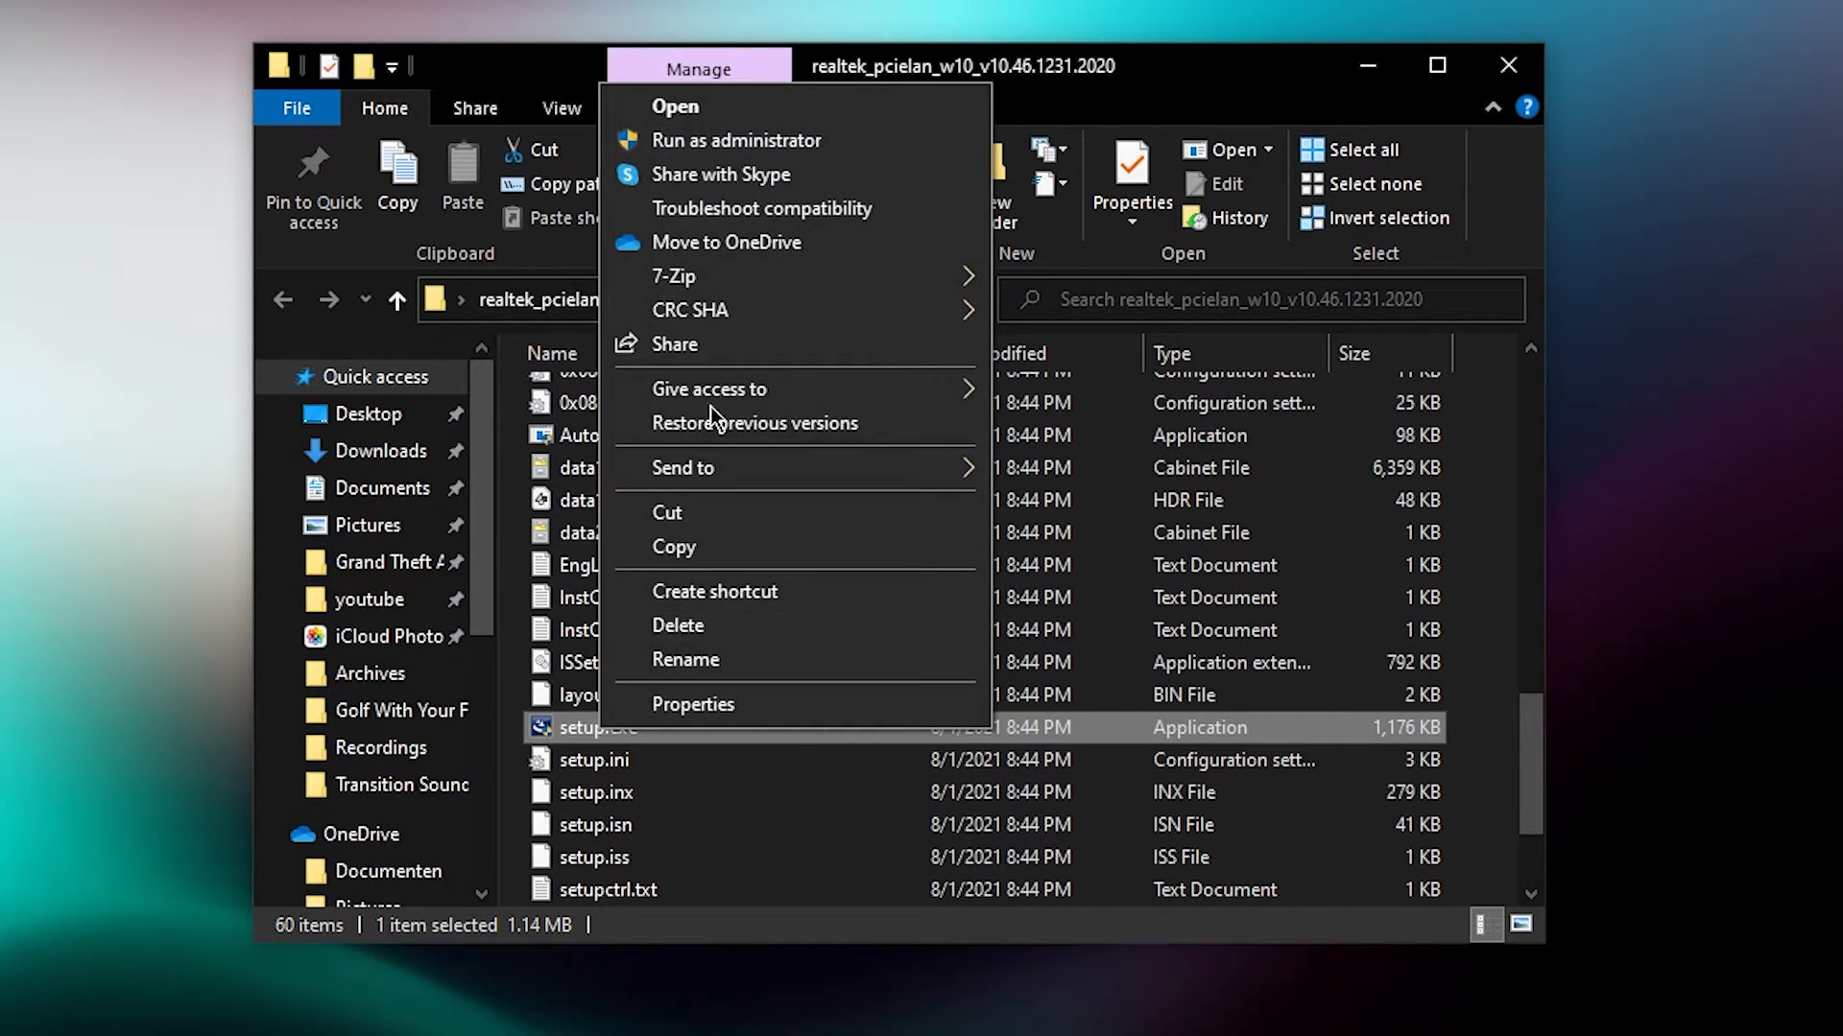
{"action": "left_click", "coordinate": [734, 141]}
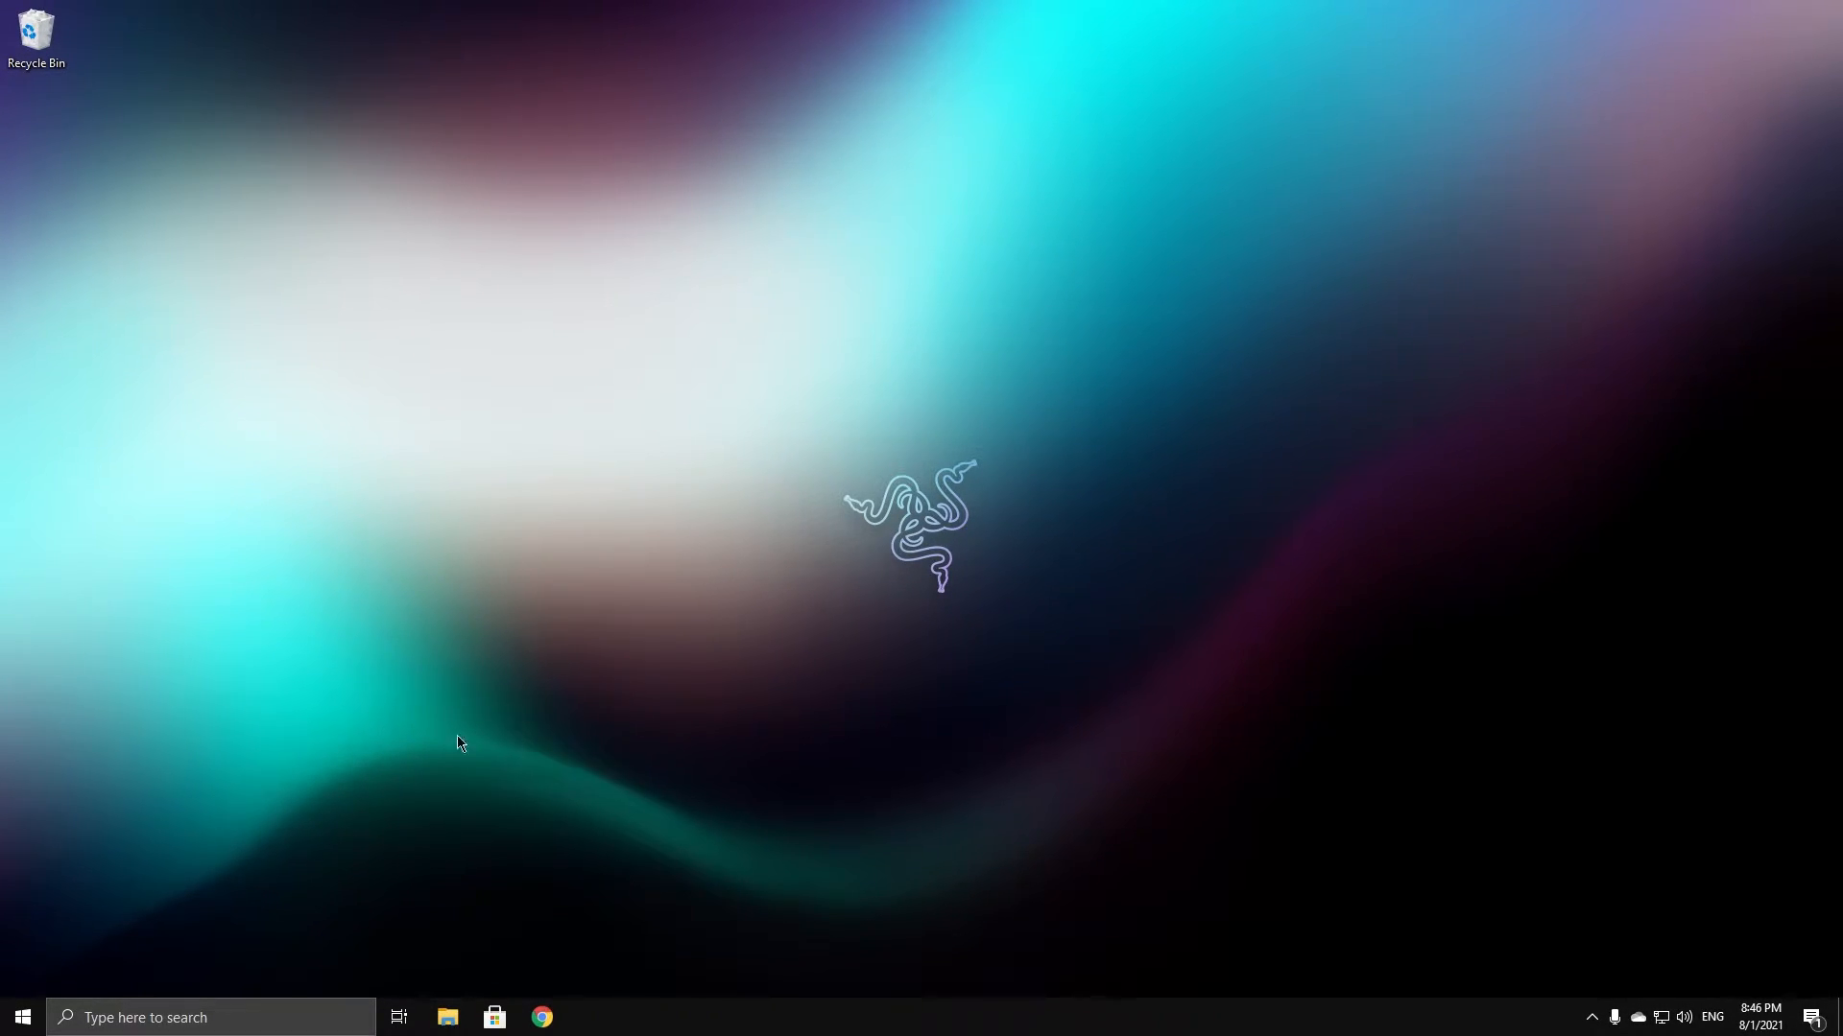
Open Device Manager from search and expand Network adapters to show the Realtek PCIe GbE Family Controller
{"action": "left_click", "coordinate": [161, 1019]}
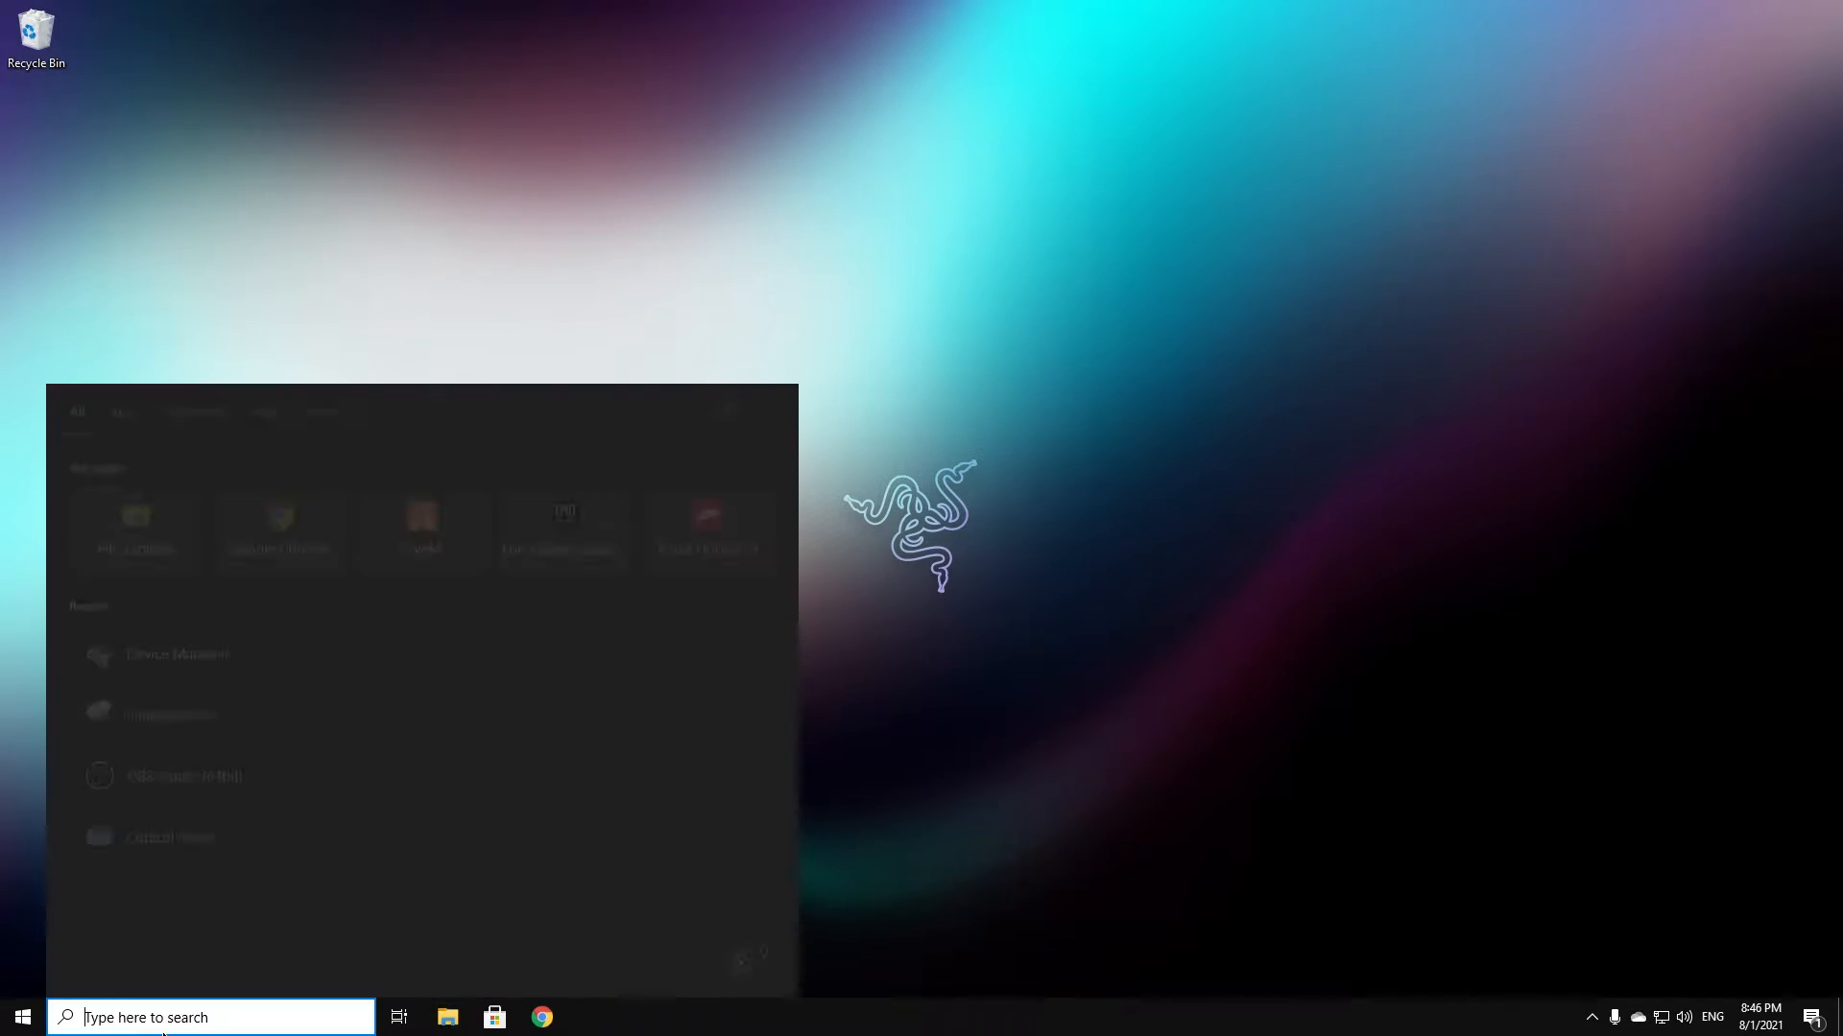
{"action": "type", "text": "device manager"}
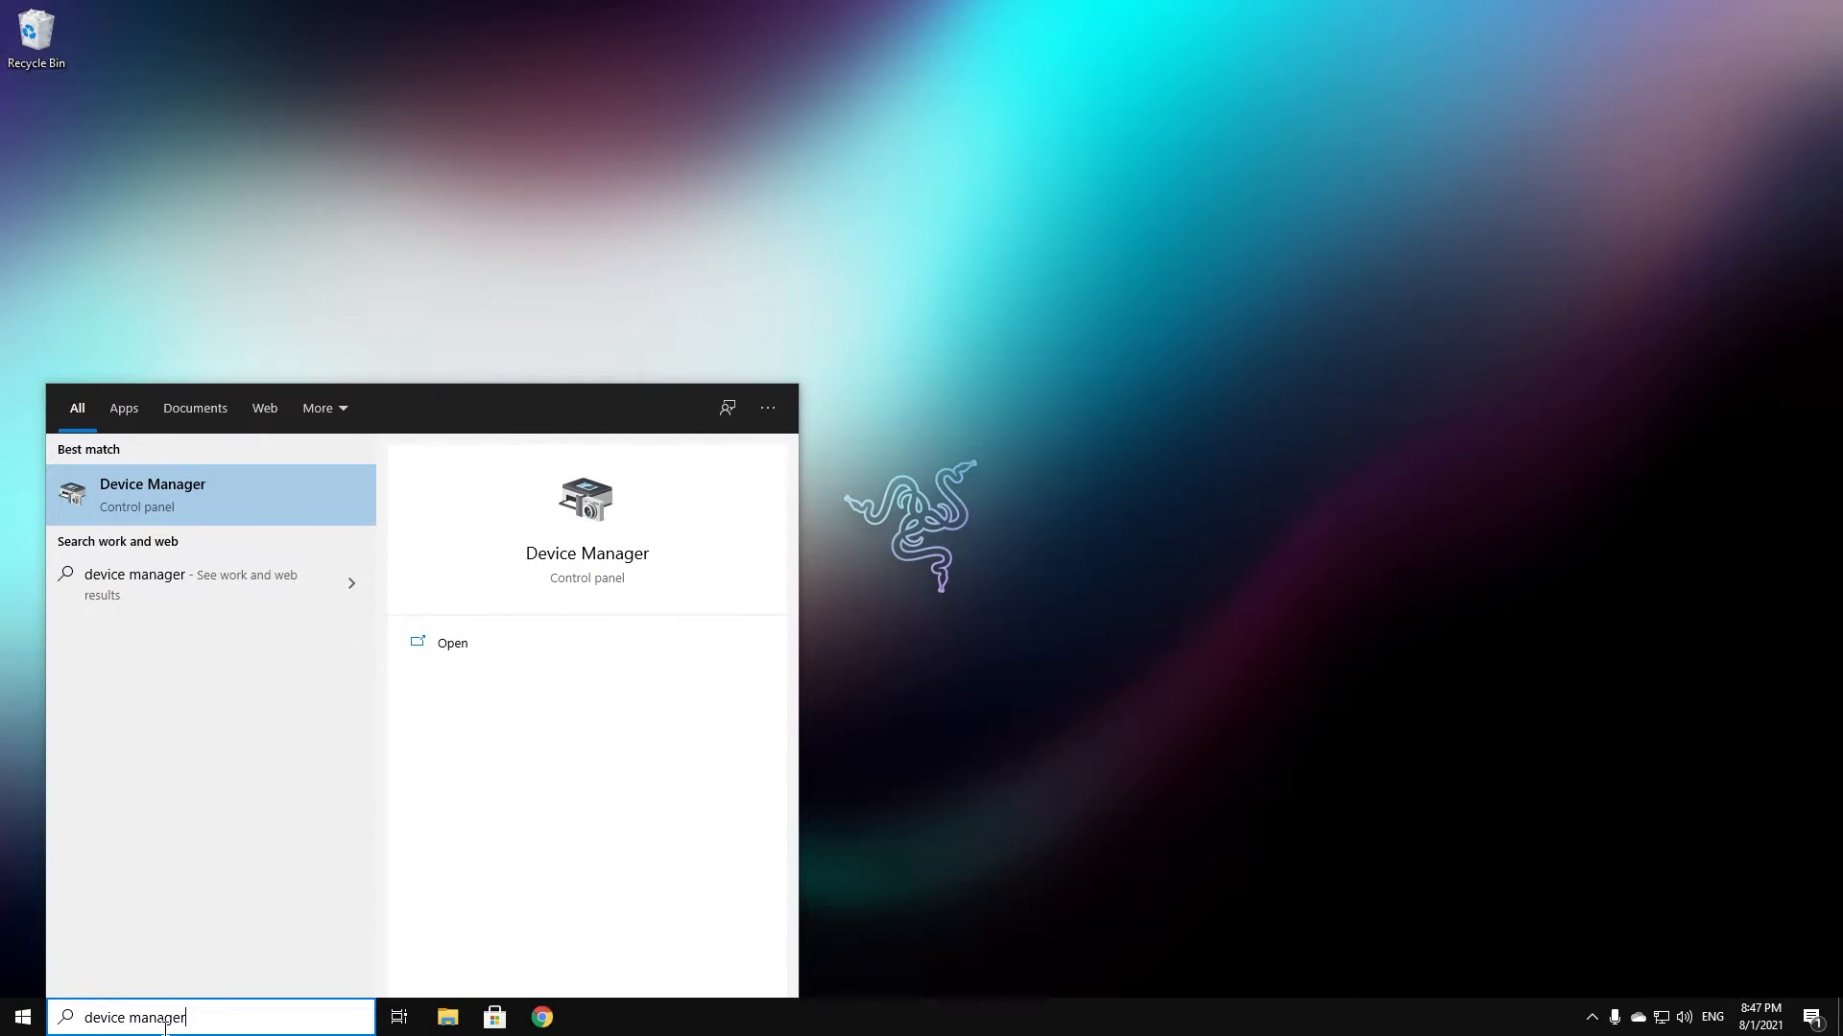
{"action": "key", "text": "Return"}
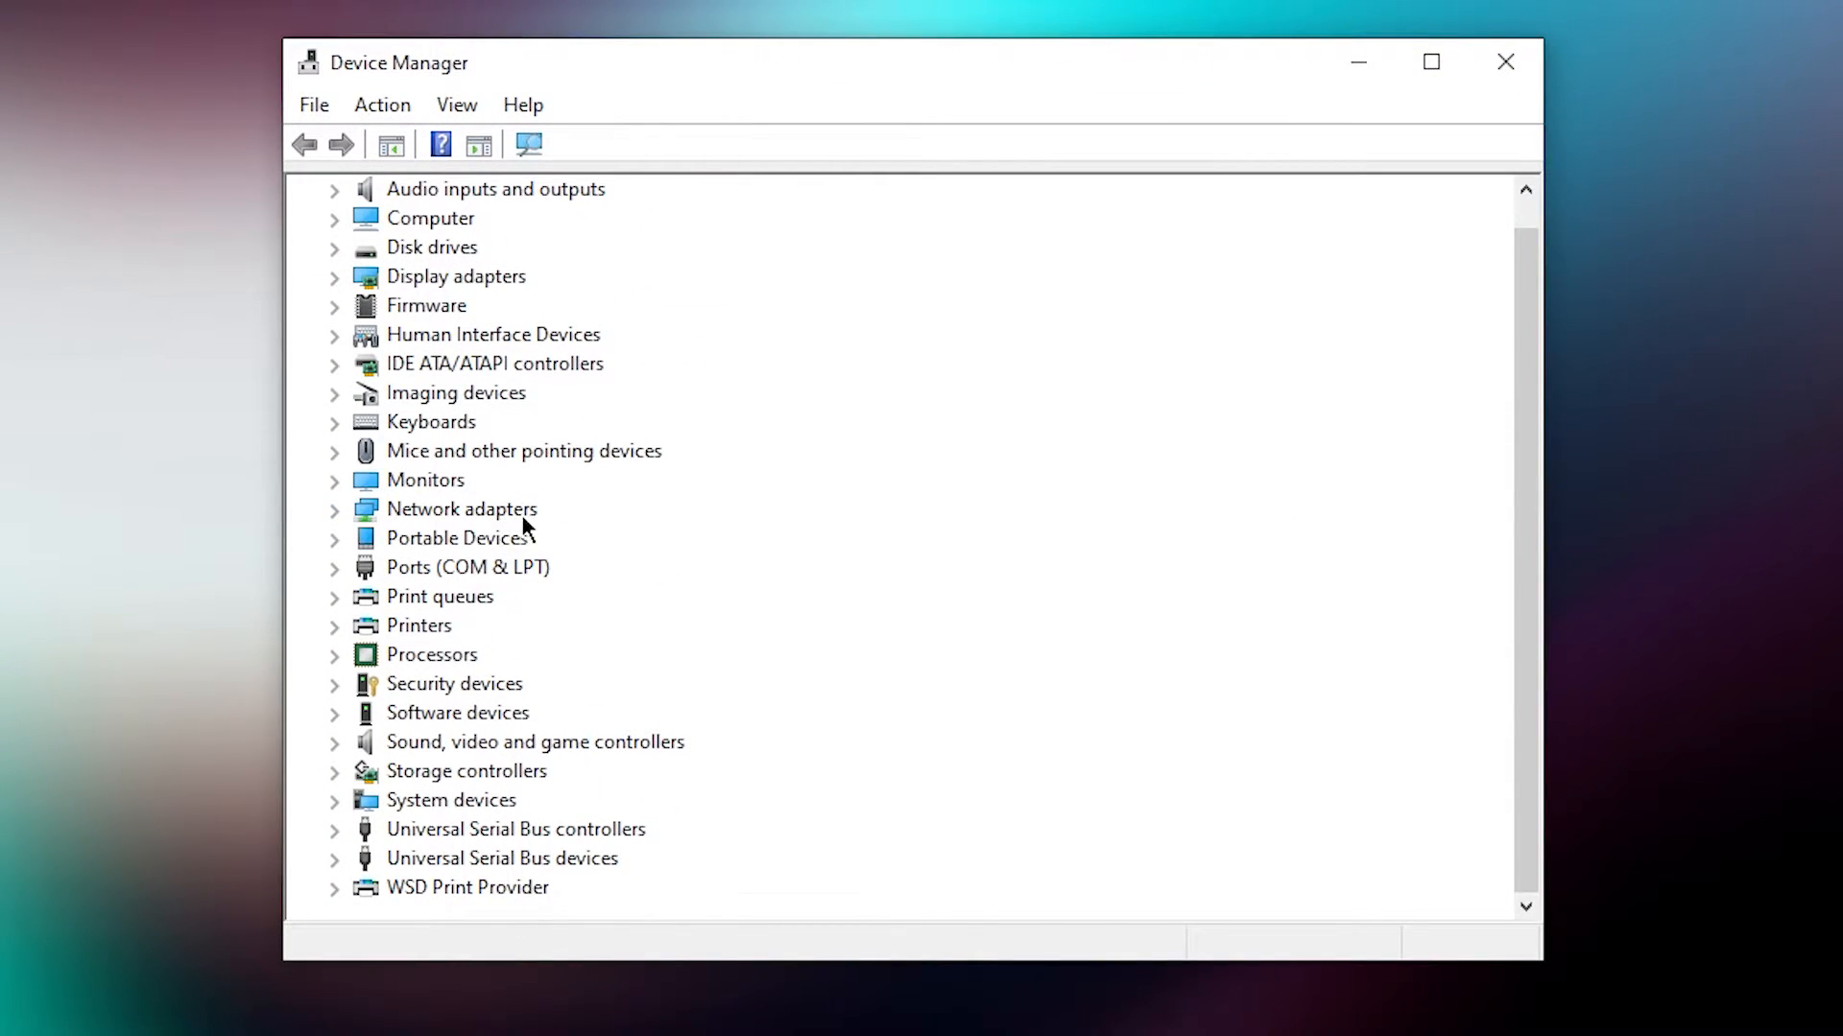
{"action": "left_click", "coordinate": [336, 510]}
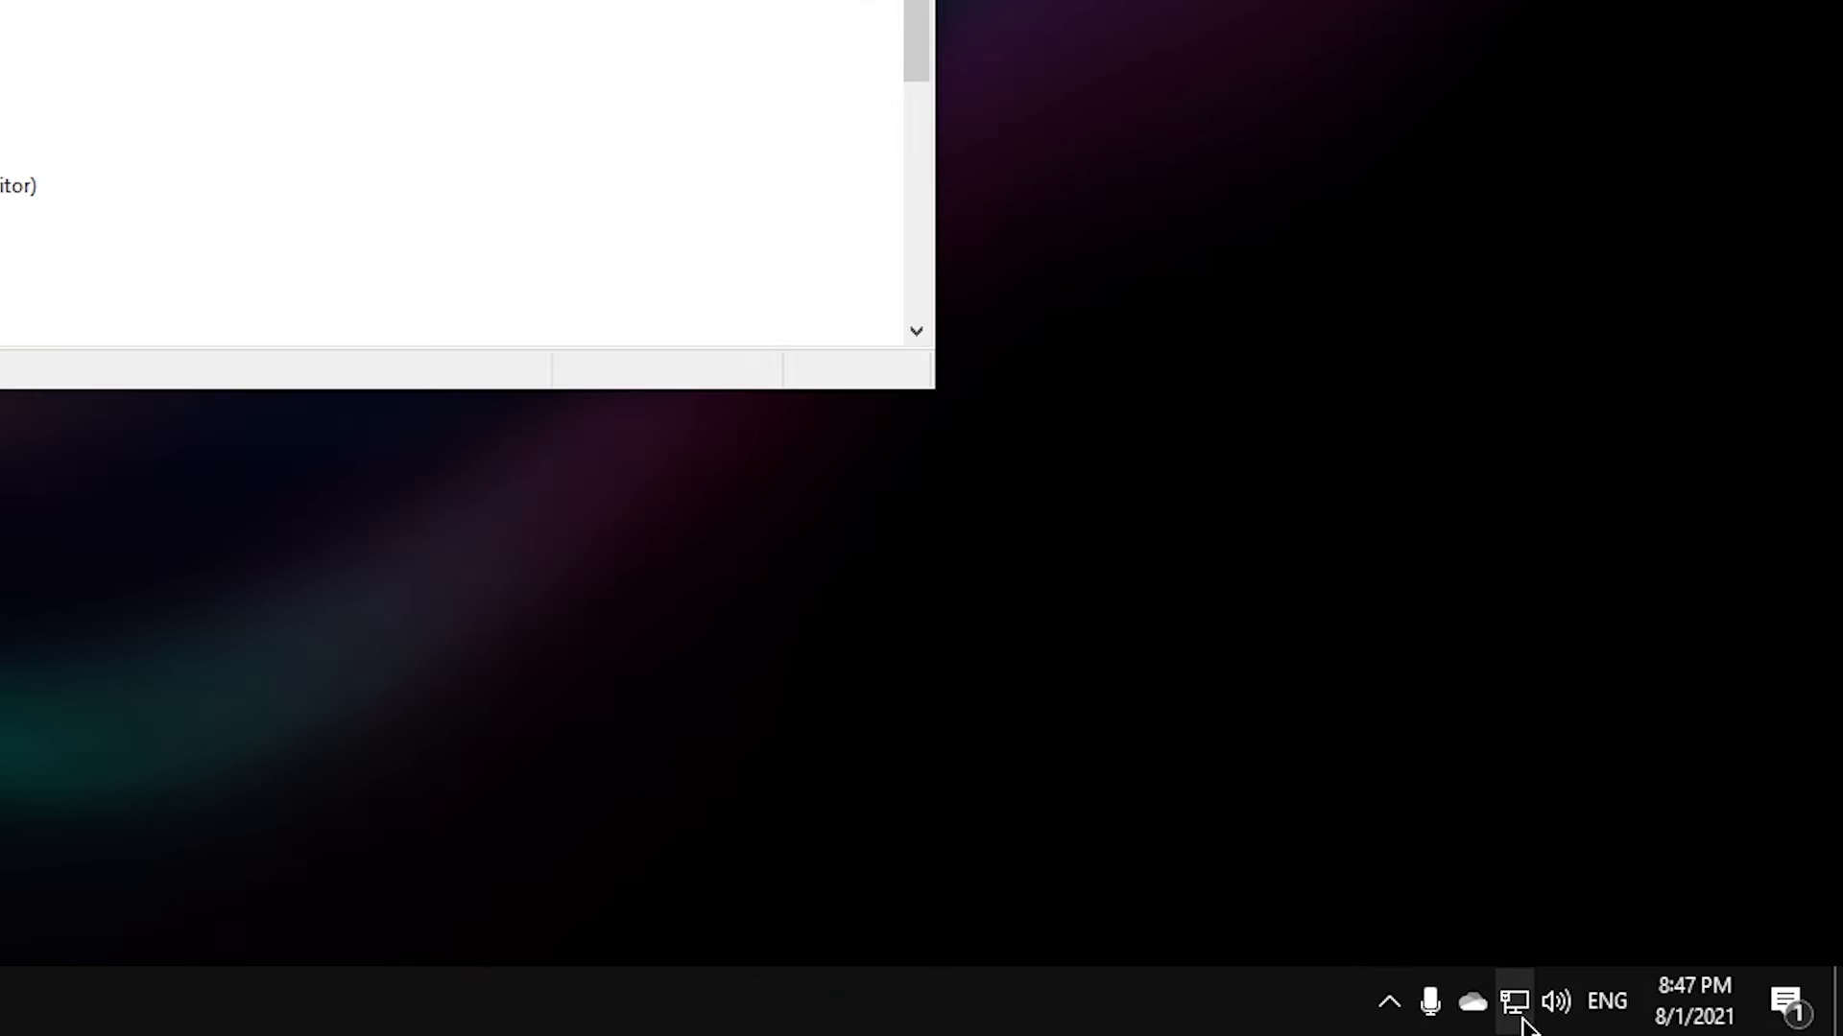
Open Network Connections via Ethernet adapter options and confirm Cable 1 uses the Realtek PCIe GbE controller
{"action": "mouse_move", "coordinate": [1522, 1024]}
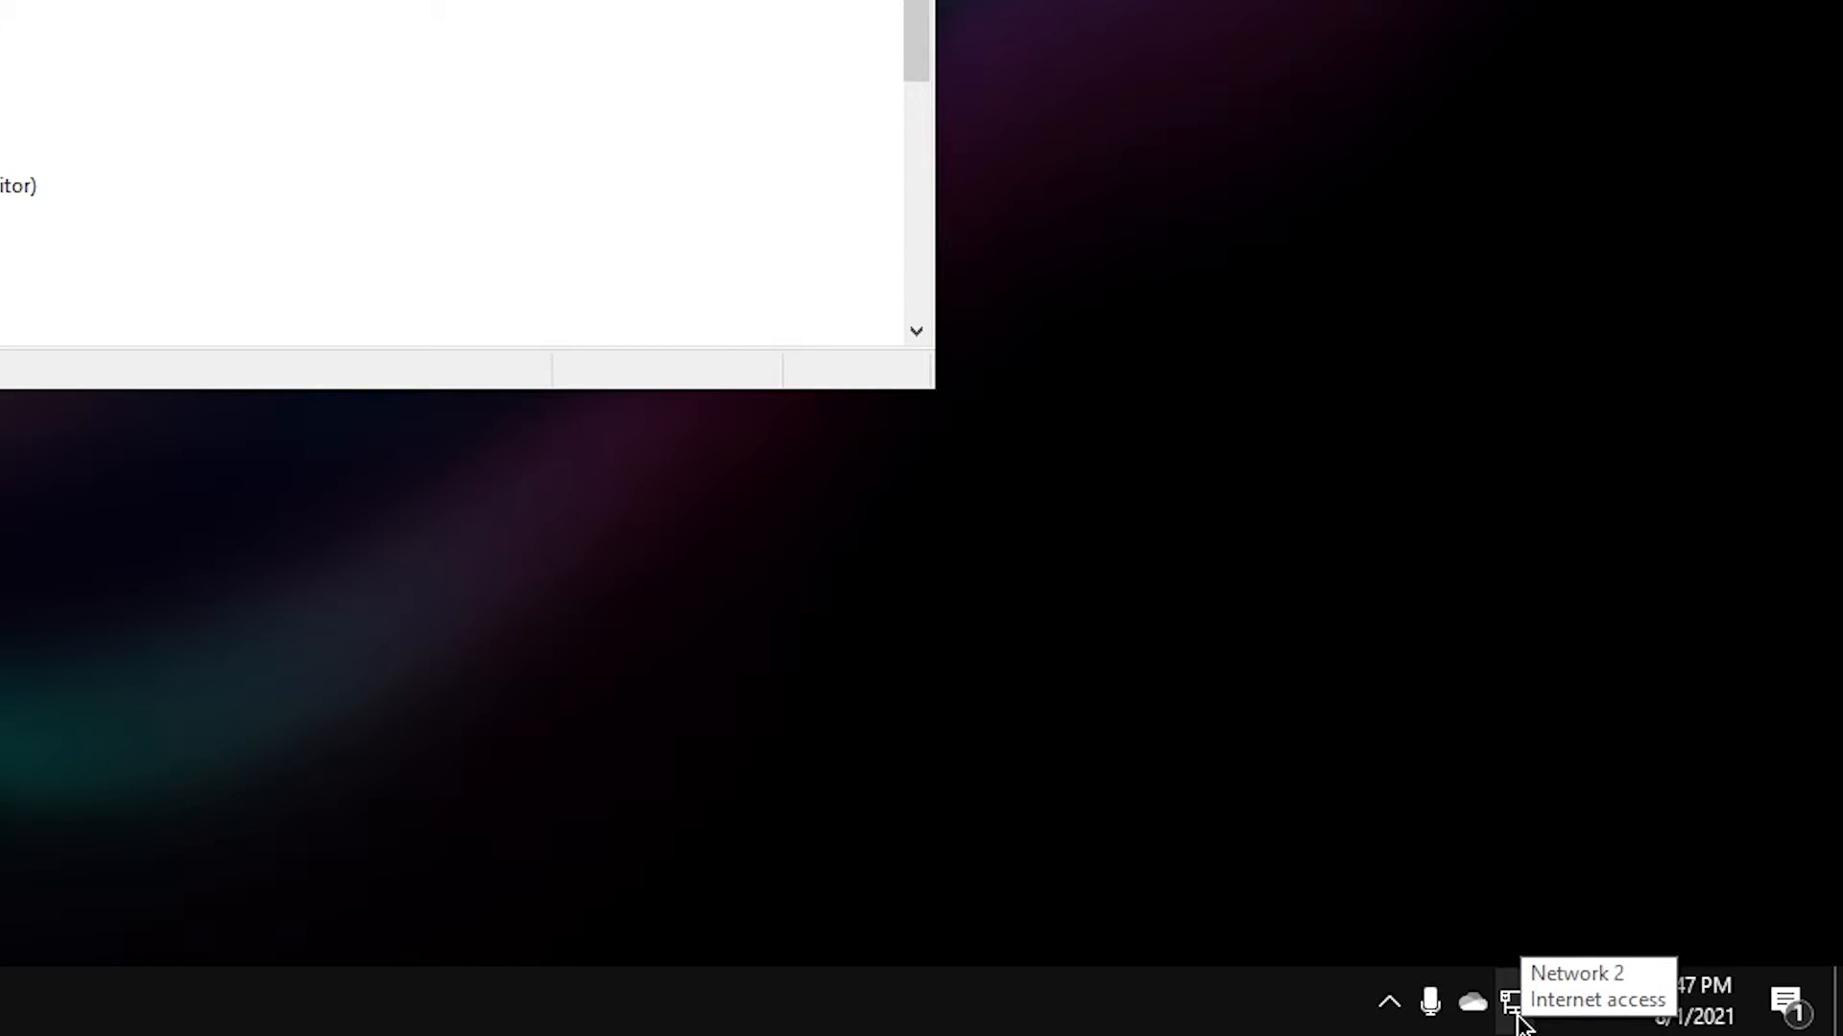
{"action": "right_click", "coordinate": [1512, 1006]}
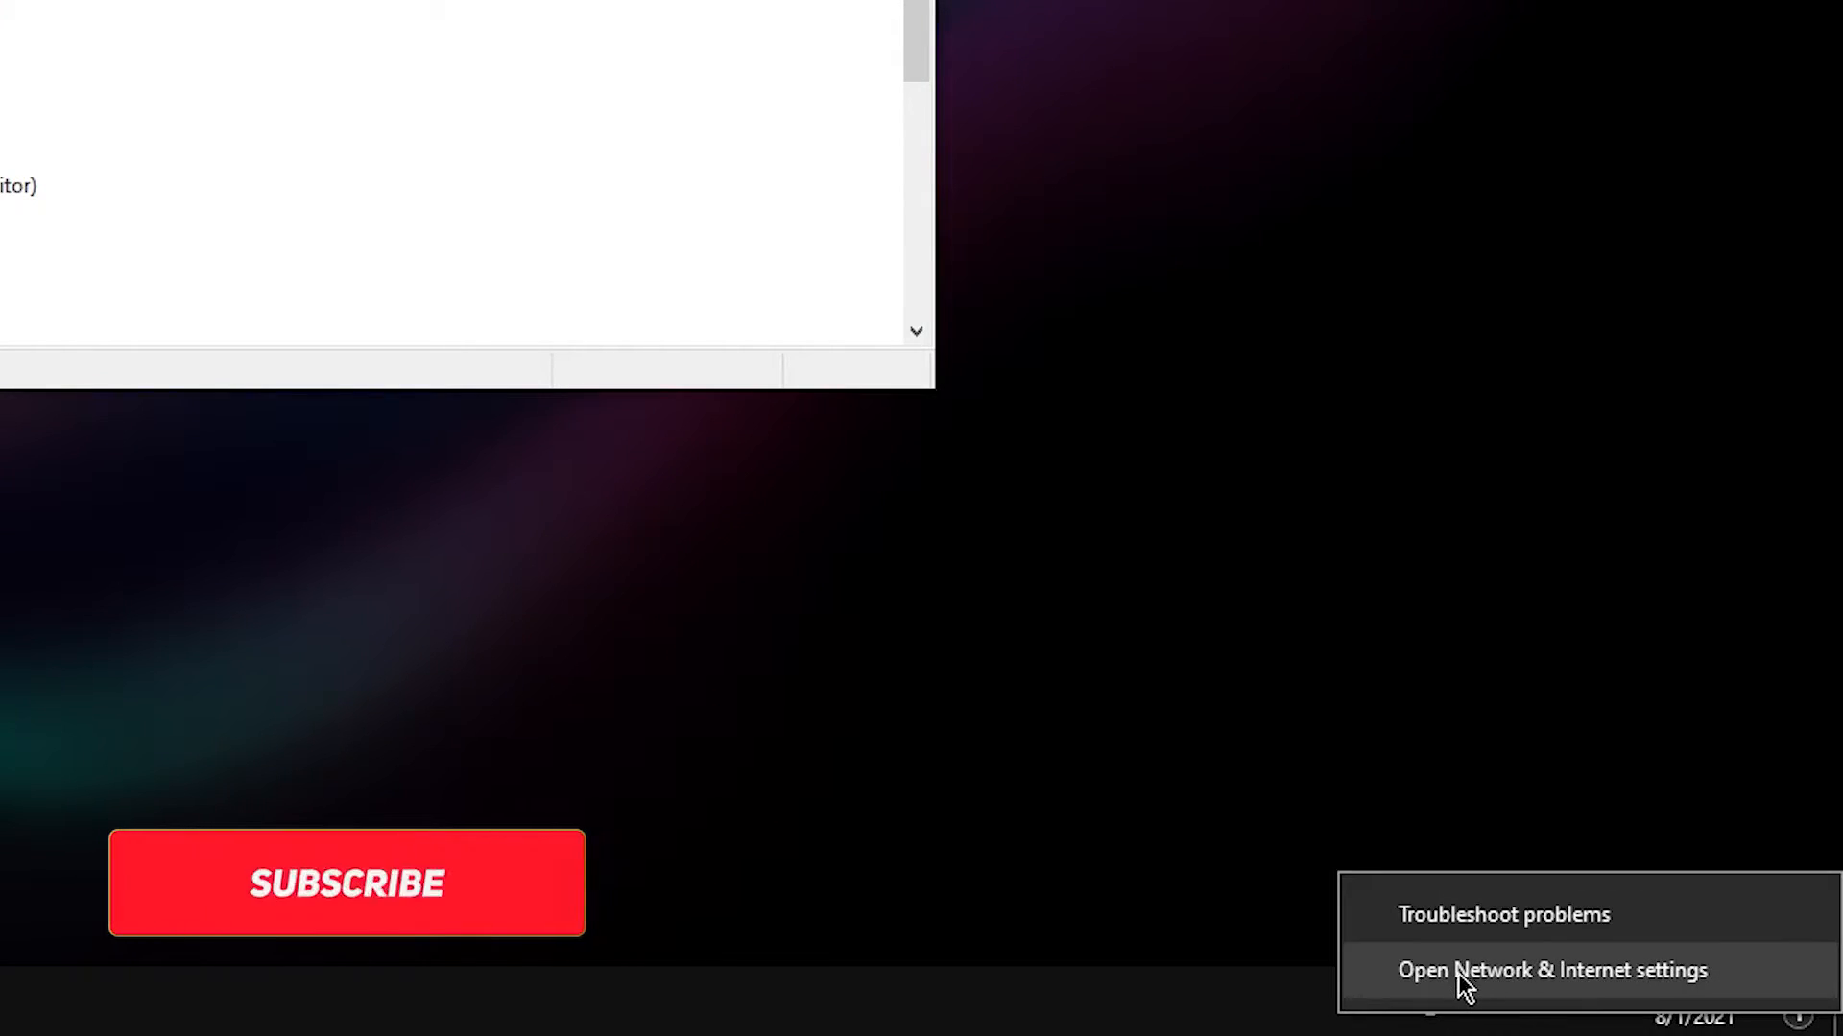
{"action": "left_click", "coordinate": [1559, 979]}
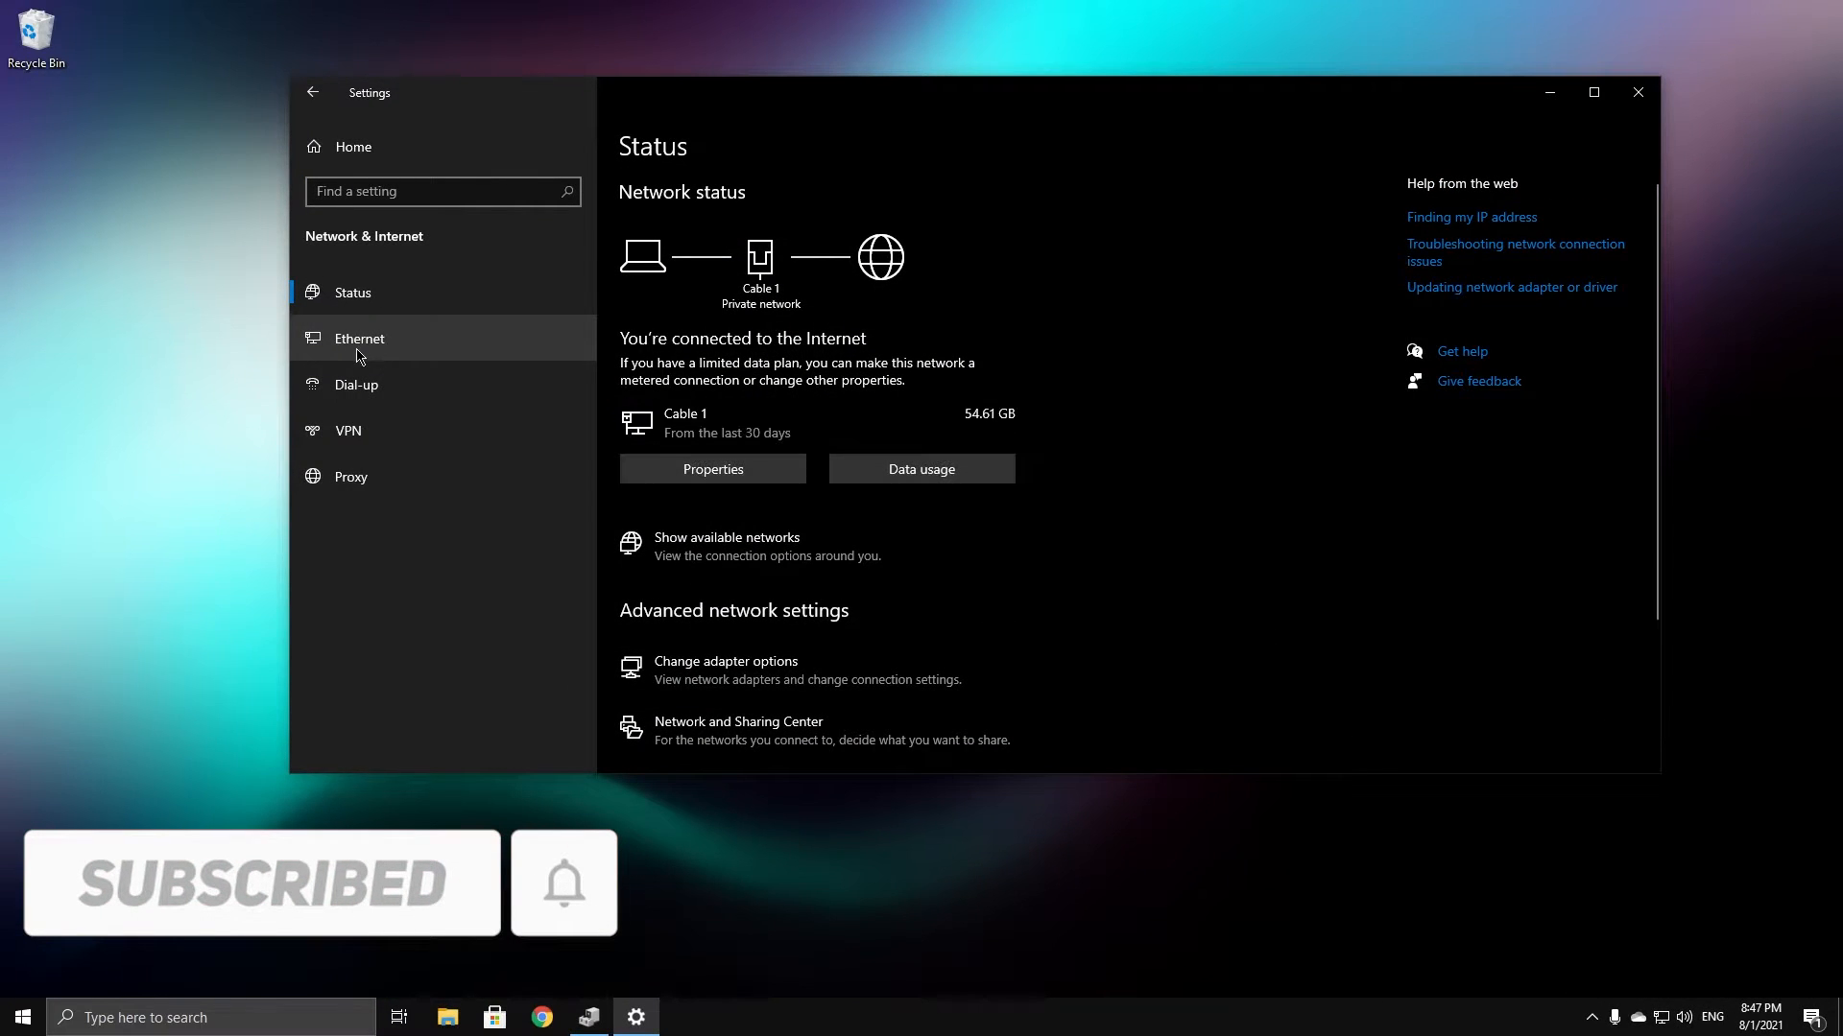
{"action": "left_click", "coordinate": [364, 356]}
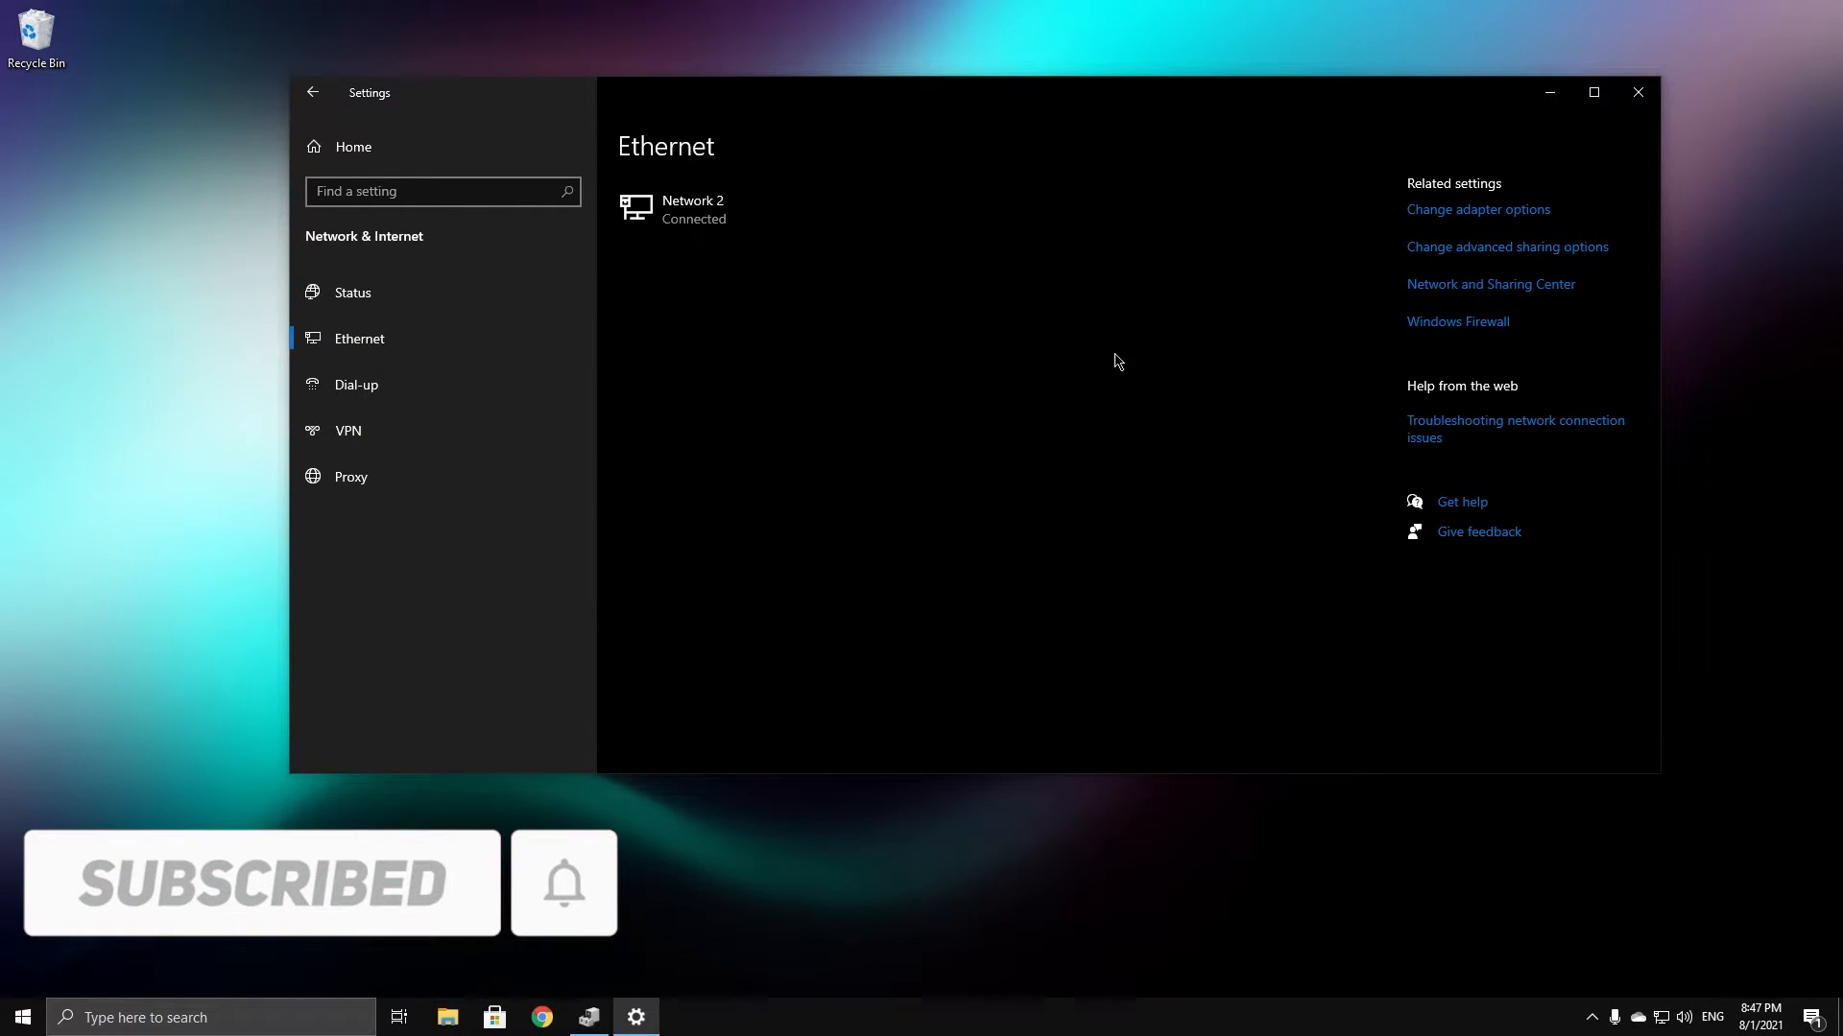
{"action": "left_click", "coordinate": [1471, 211]}
{"action": "left_click_drag", "start_coordinate": [679, 180], "coordinate": [421, 166]}
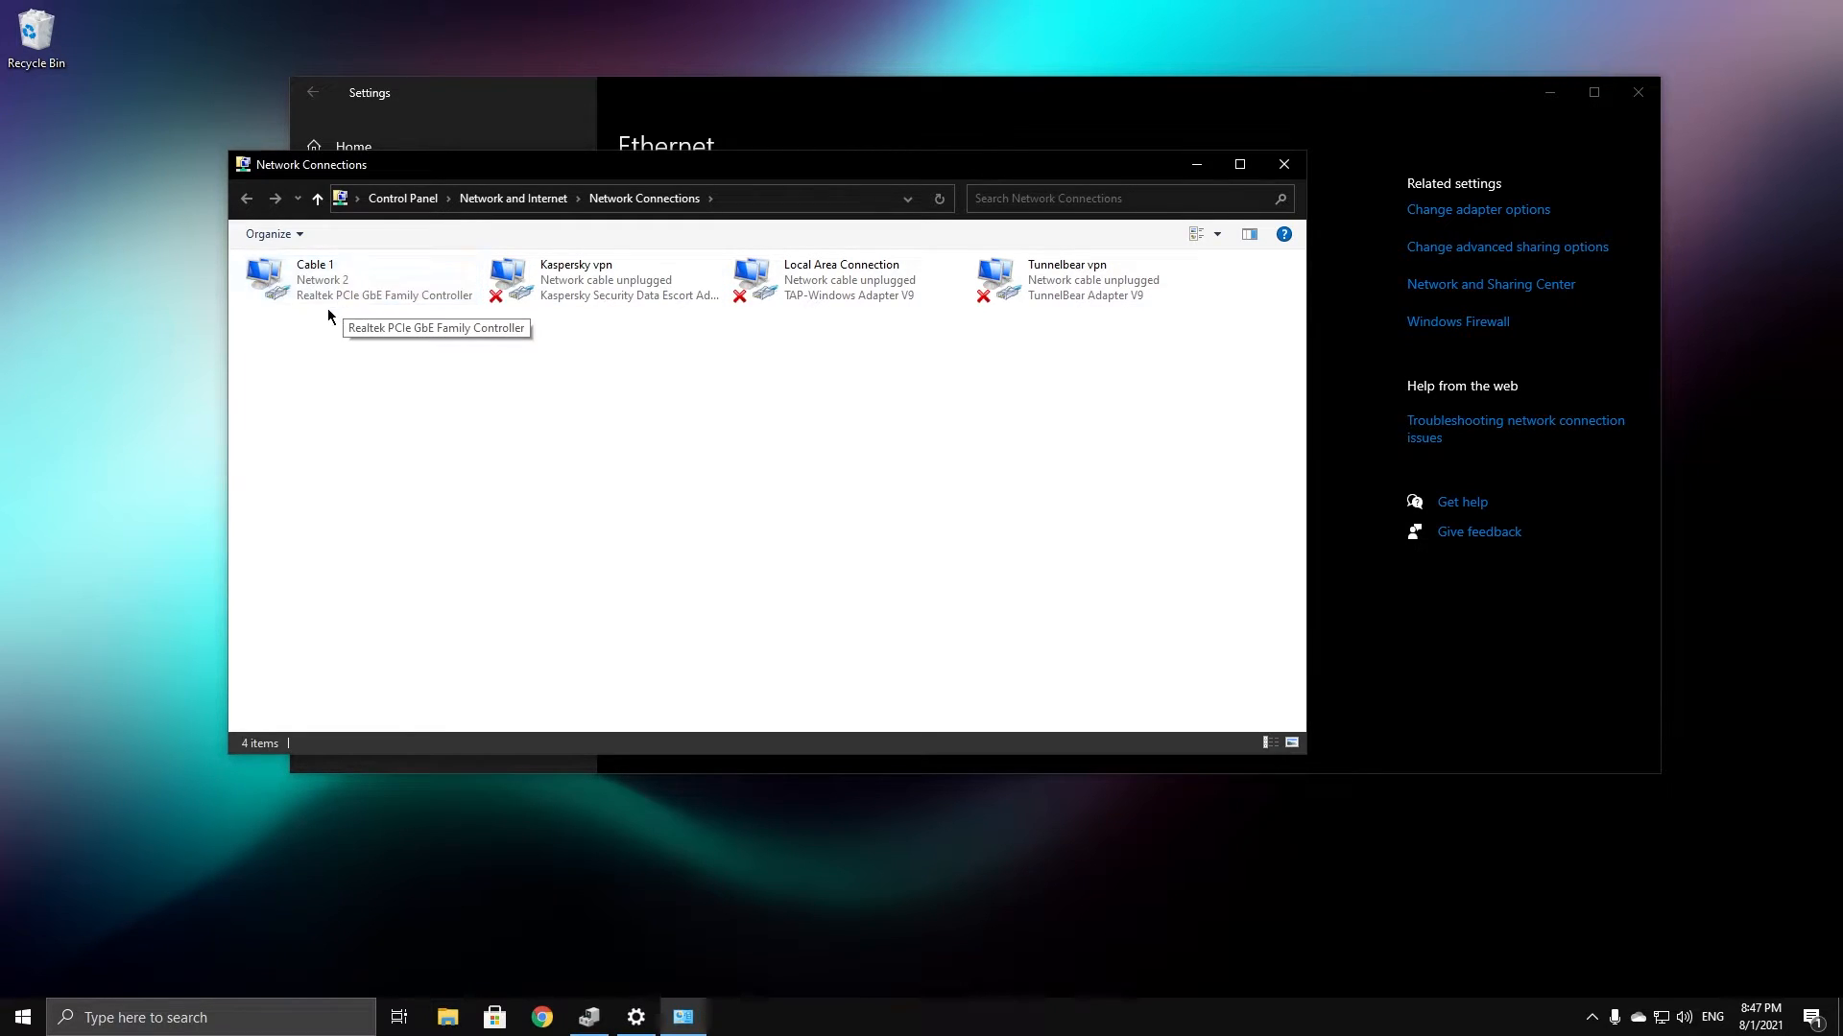
{"action": "left_click_drag", "start_coordinate": [380, 171], "coordinate": [556, 159]}
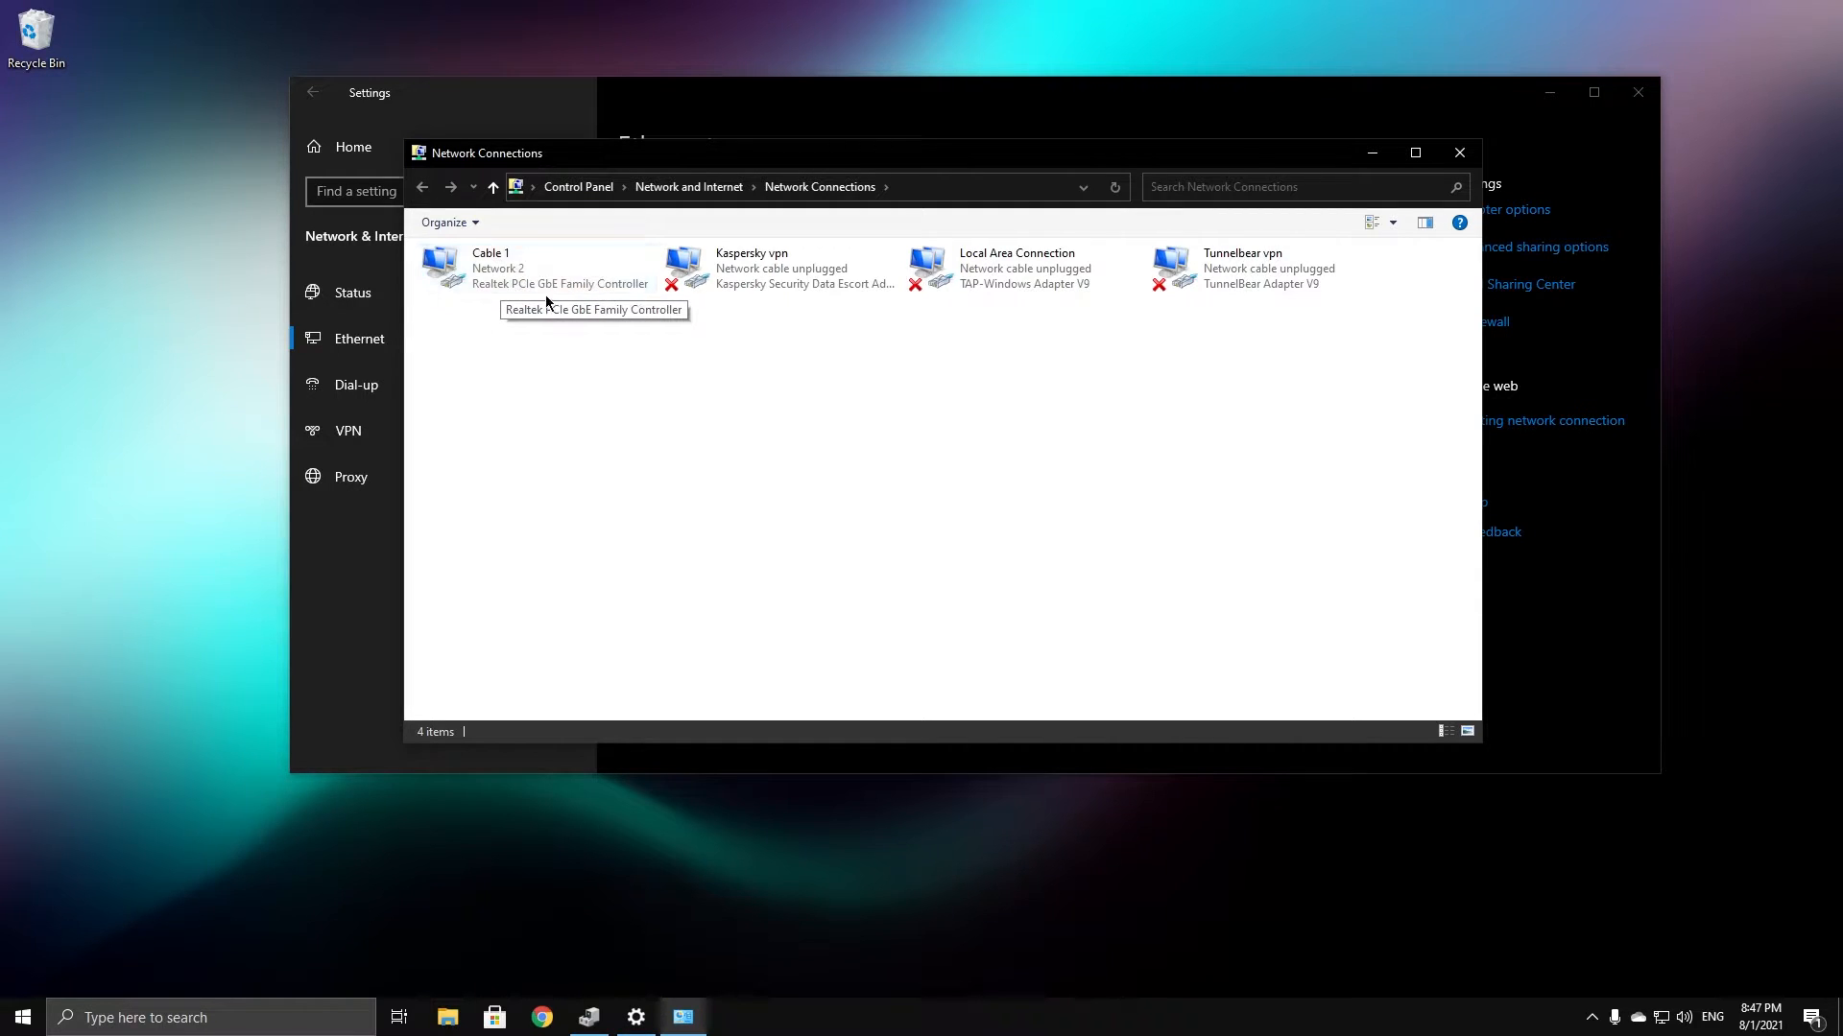
{"action": "left_click", "coordinate": [1373, 153]}
Show the Realtek adapter's Driver tab: version 10.46.1231.2020, dated 12/31/2020, placed beside the device list
{"action": "left_click", "coordinate": [1549, 92]}
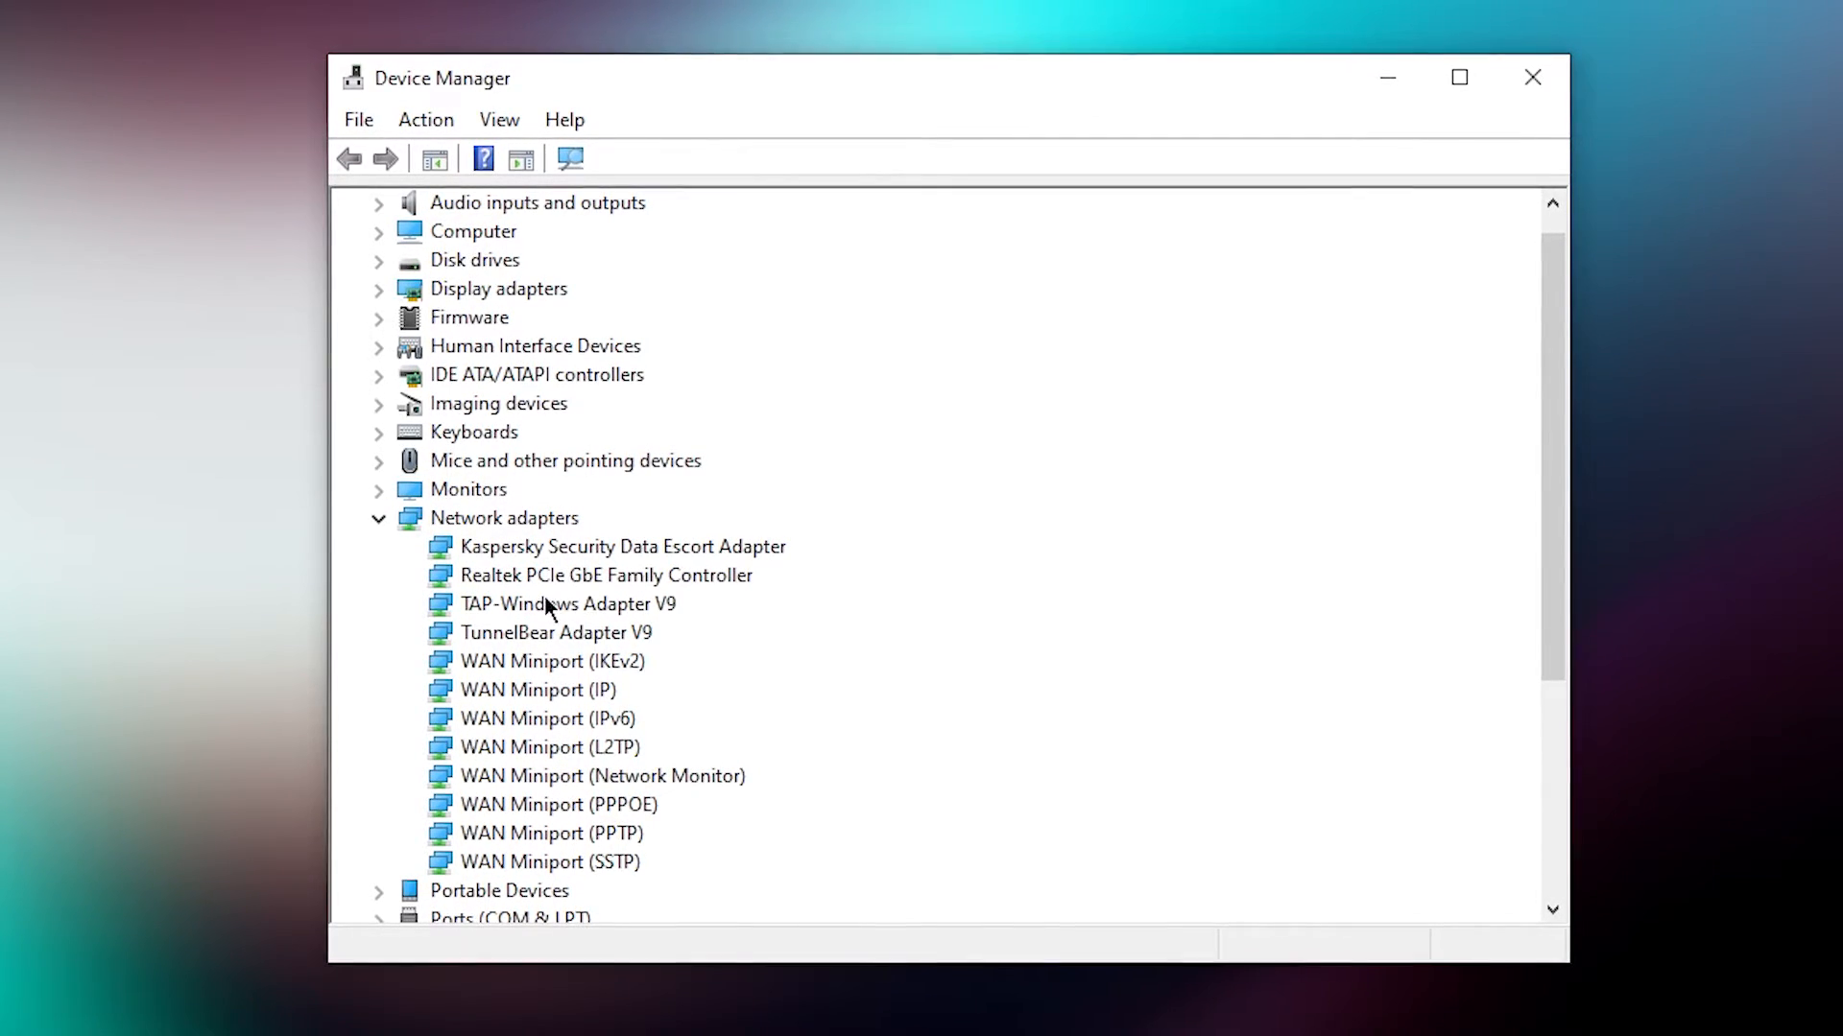
{"action": "left_click", "coordinate": [526, 576]}
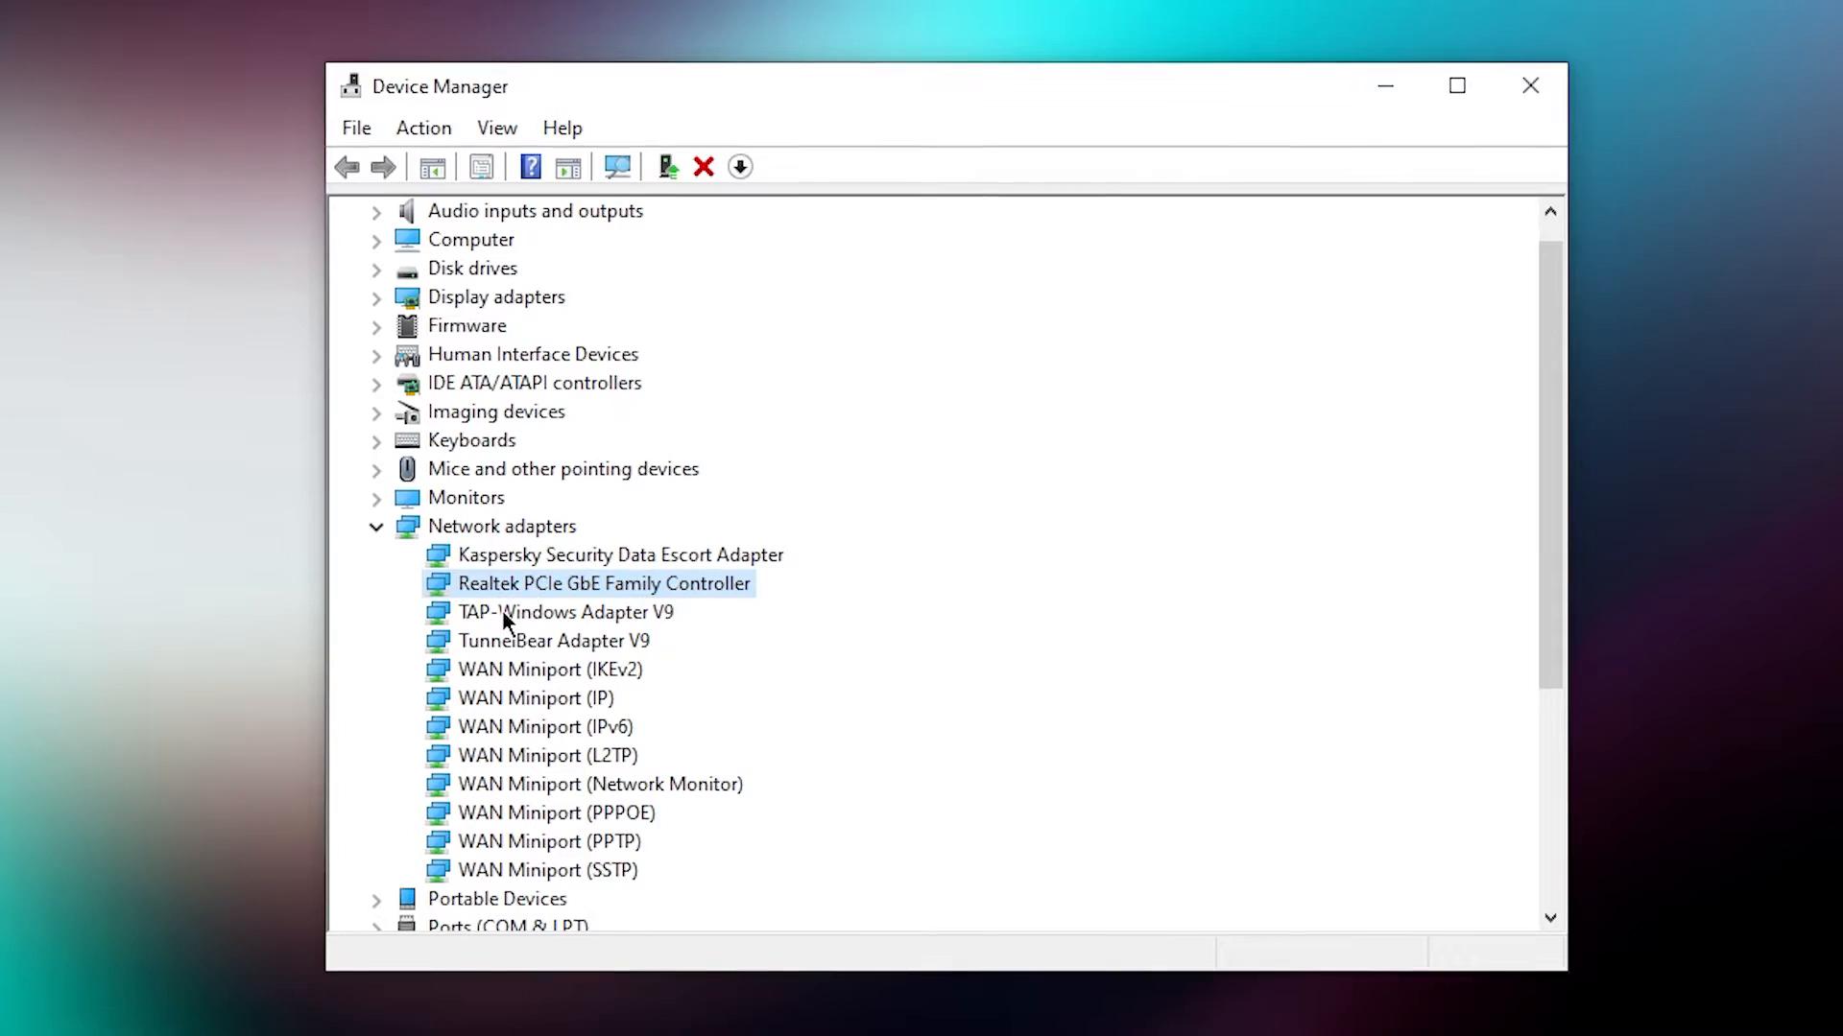
{"action": "right_click", "coordinate": [482, 585]}
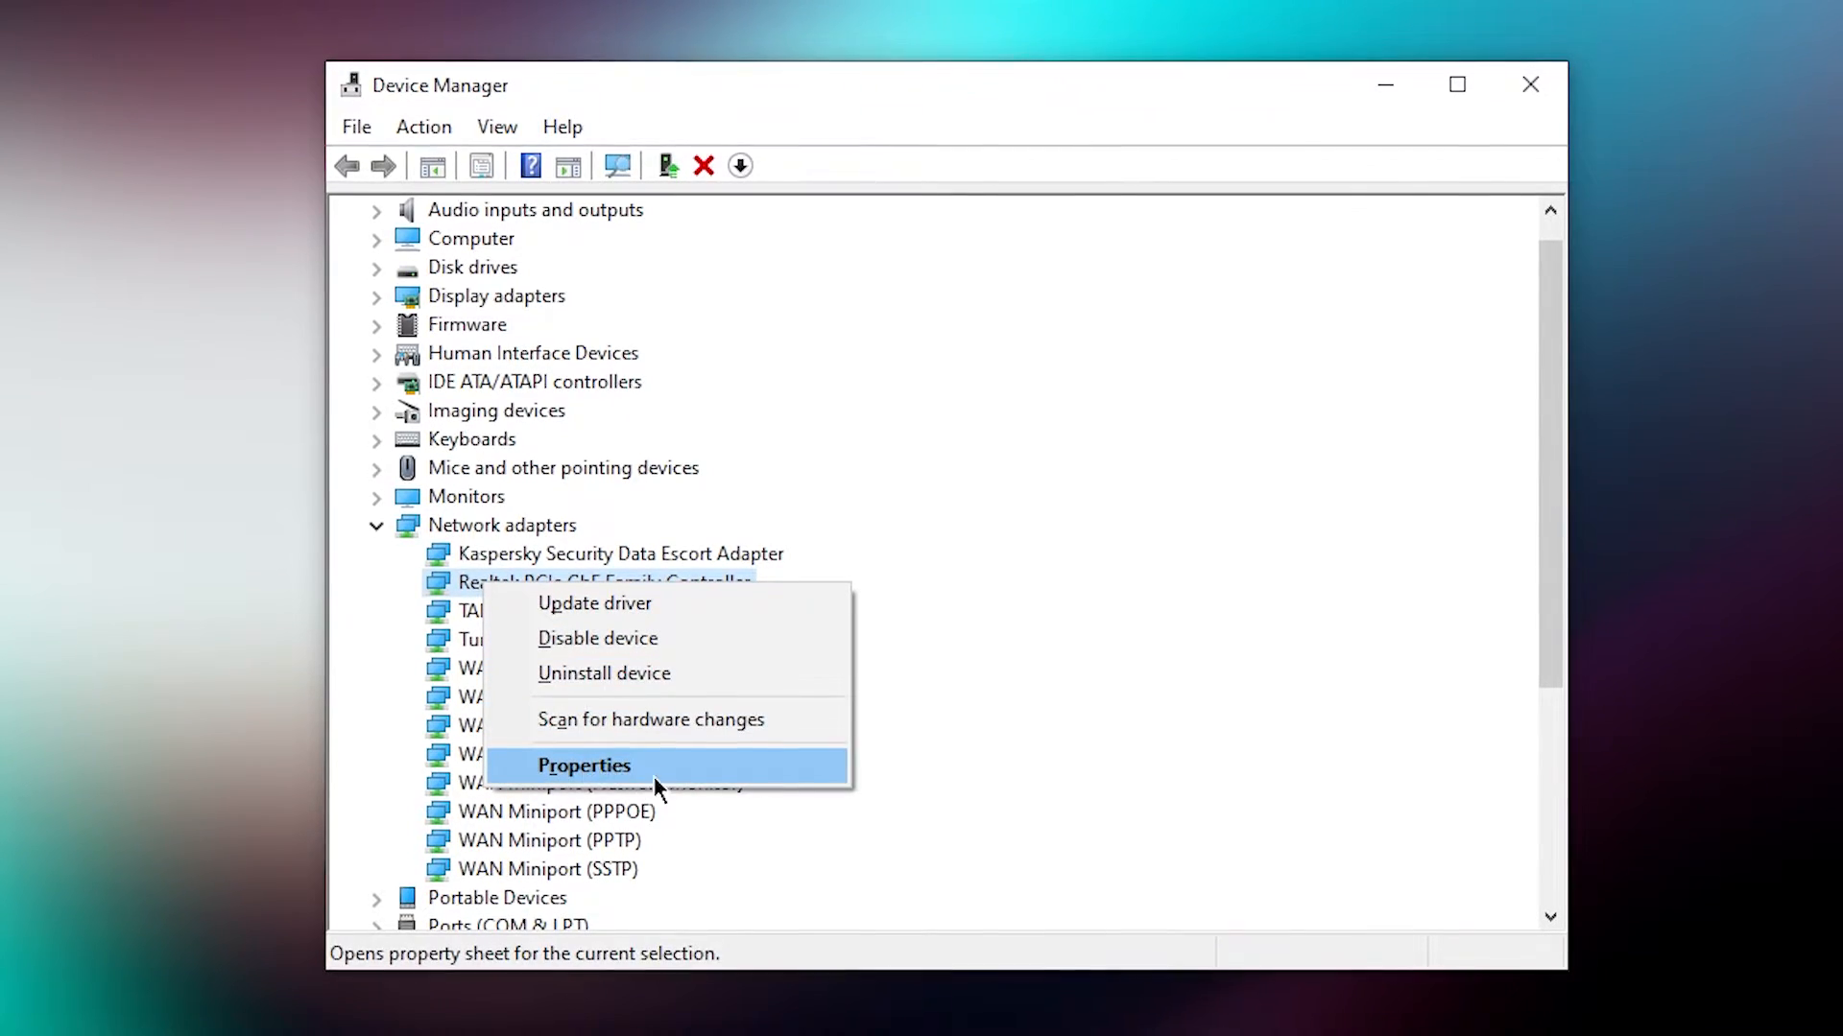
{"action": "left_click", "coordinate": [566, 764]}
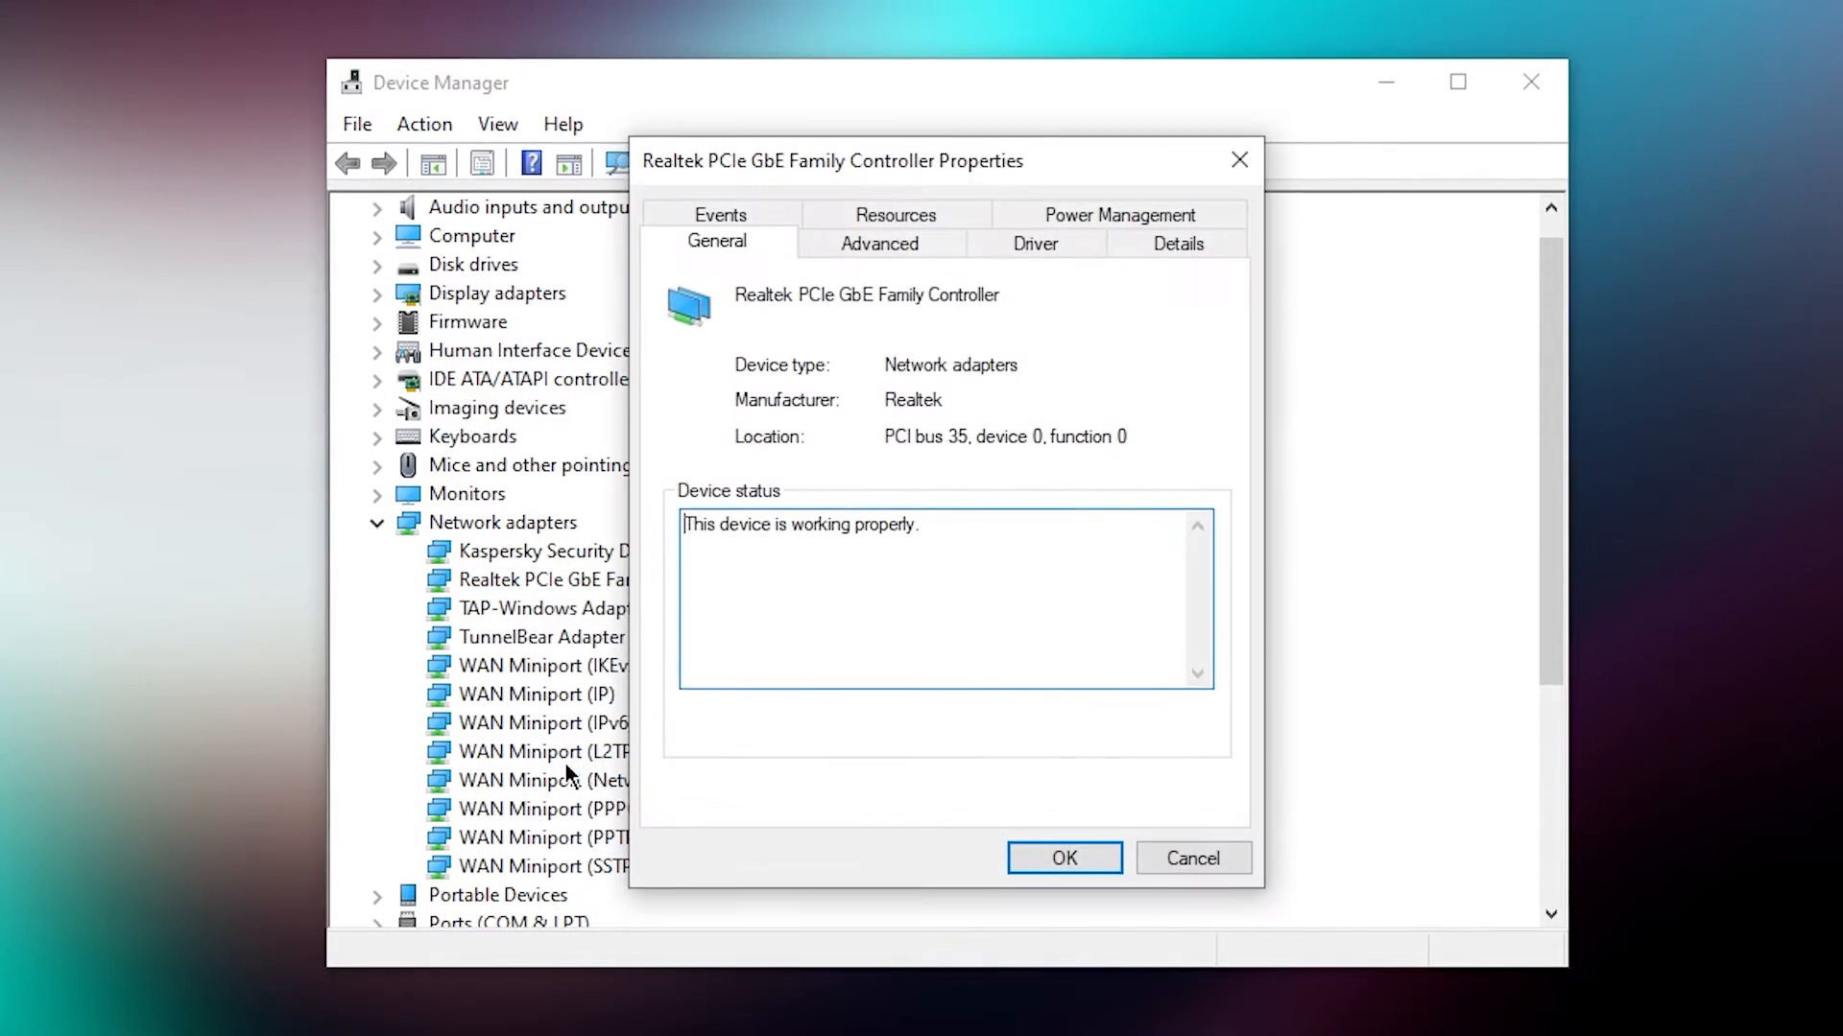
{"action": "left_click", "coordinate": [1003, 246]}
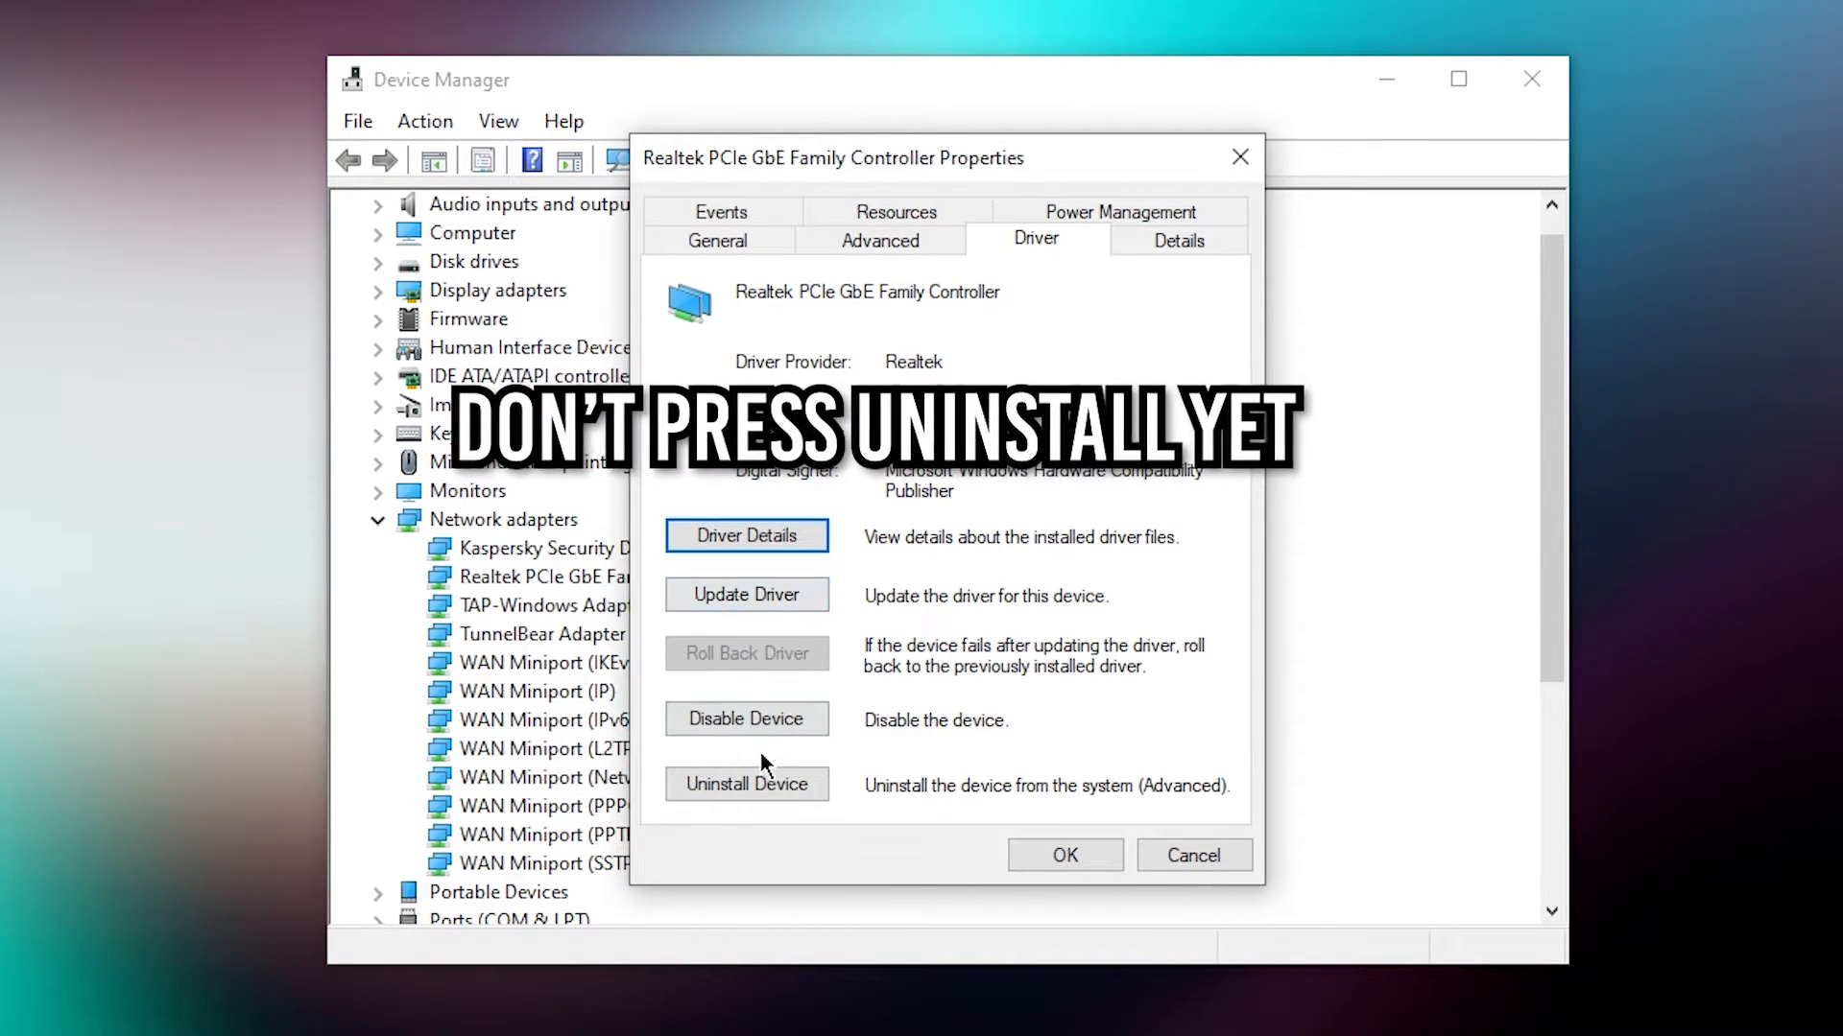
{"action": "left_click_drag", "start_coordinate": [896, 163], "coordinate": [715, 82]}
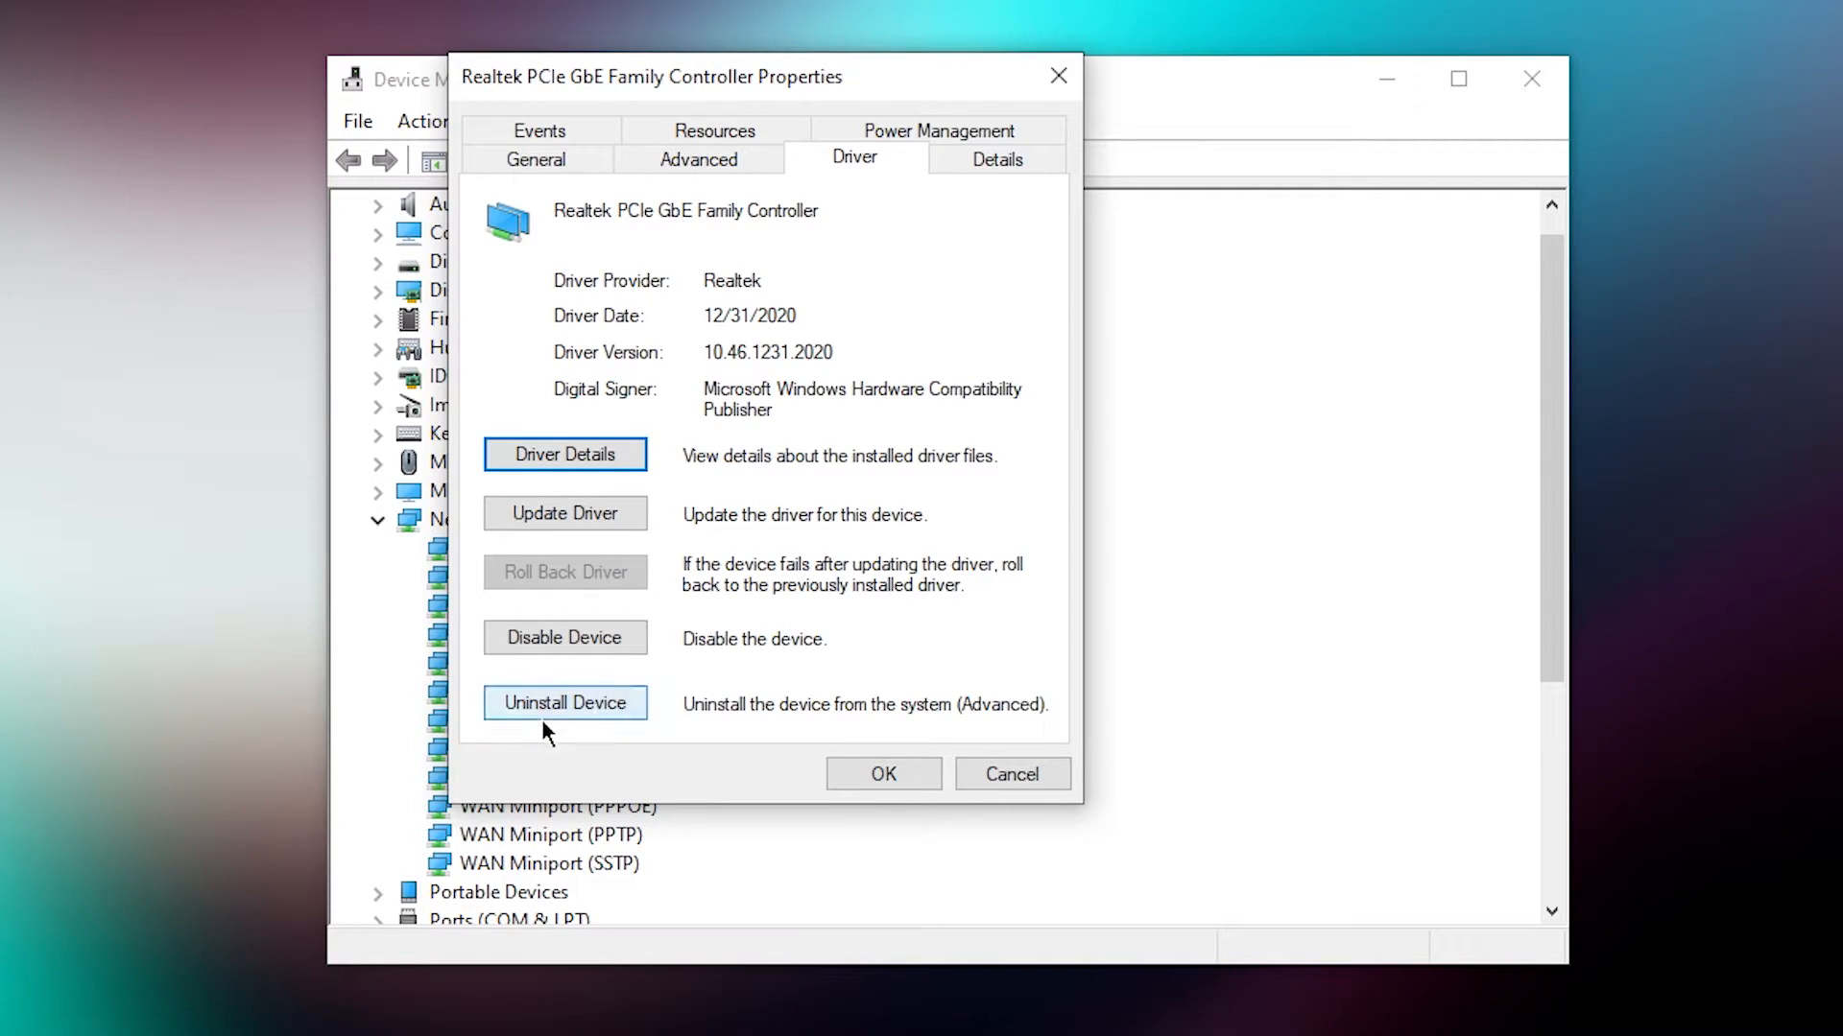
{"action": "left_click_drag", "start_coordinate": [674, 69], "coordinate": [1469, 163]}
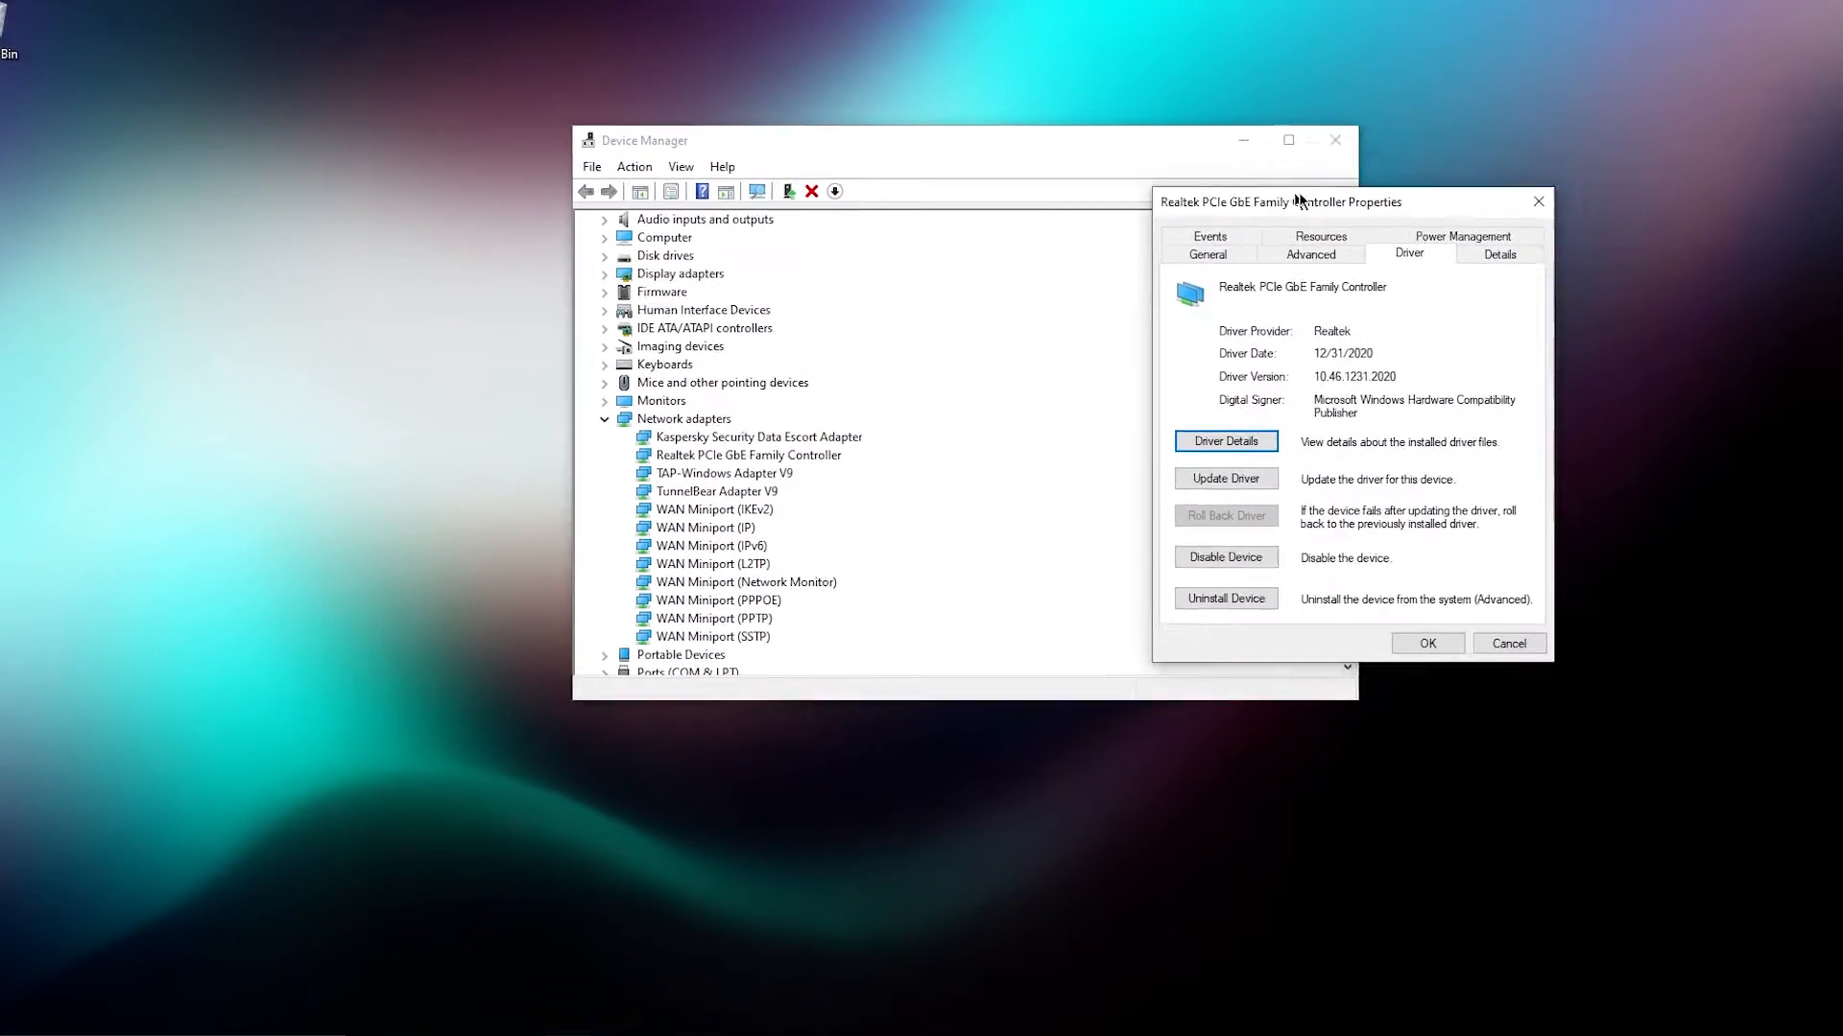
{"action": "left_click_drag", "start_coordinate": [1300, 199], "coordinate": [1502, 130]}
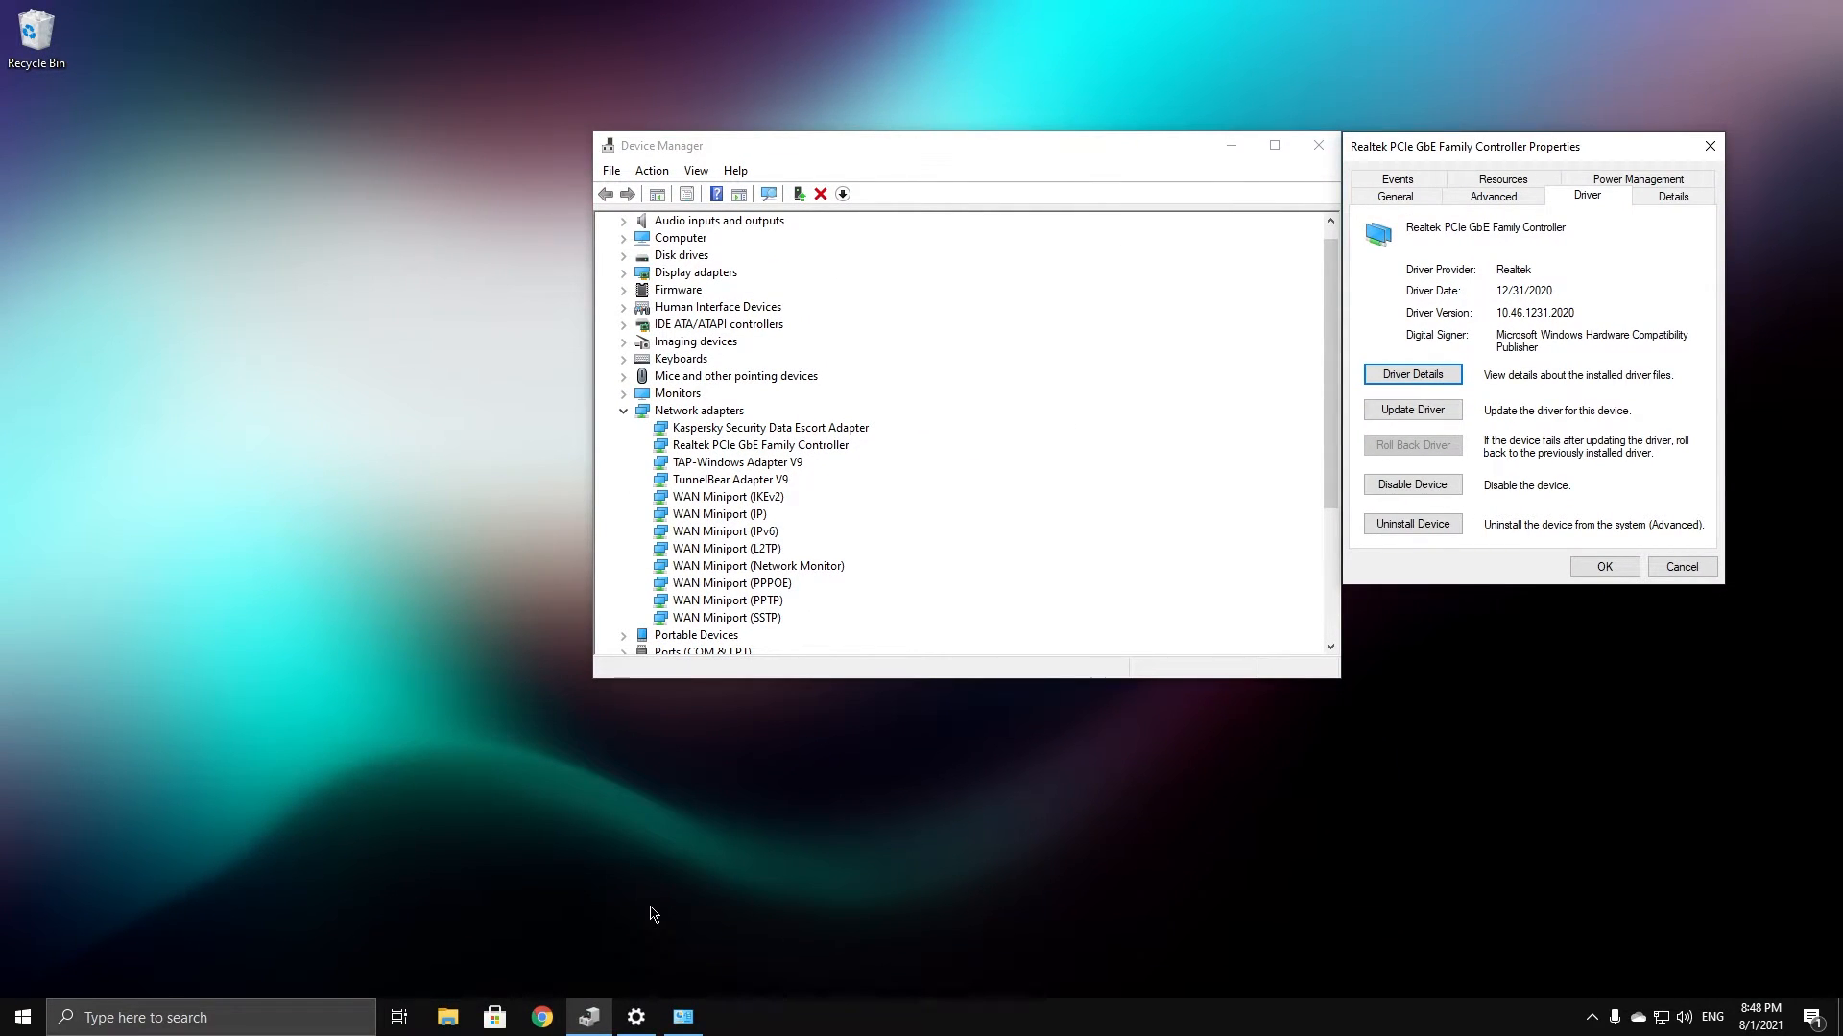
Relaunch msinfo32 from Run and check BaseBoard Product reads B350 PC MATE (MS-7A34)
{"action": "key", "text": "super+x"}
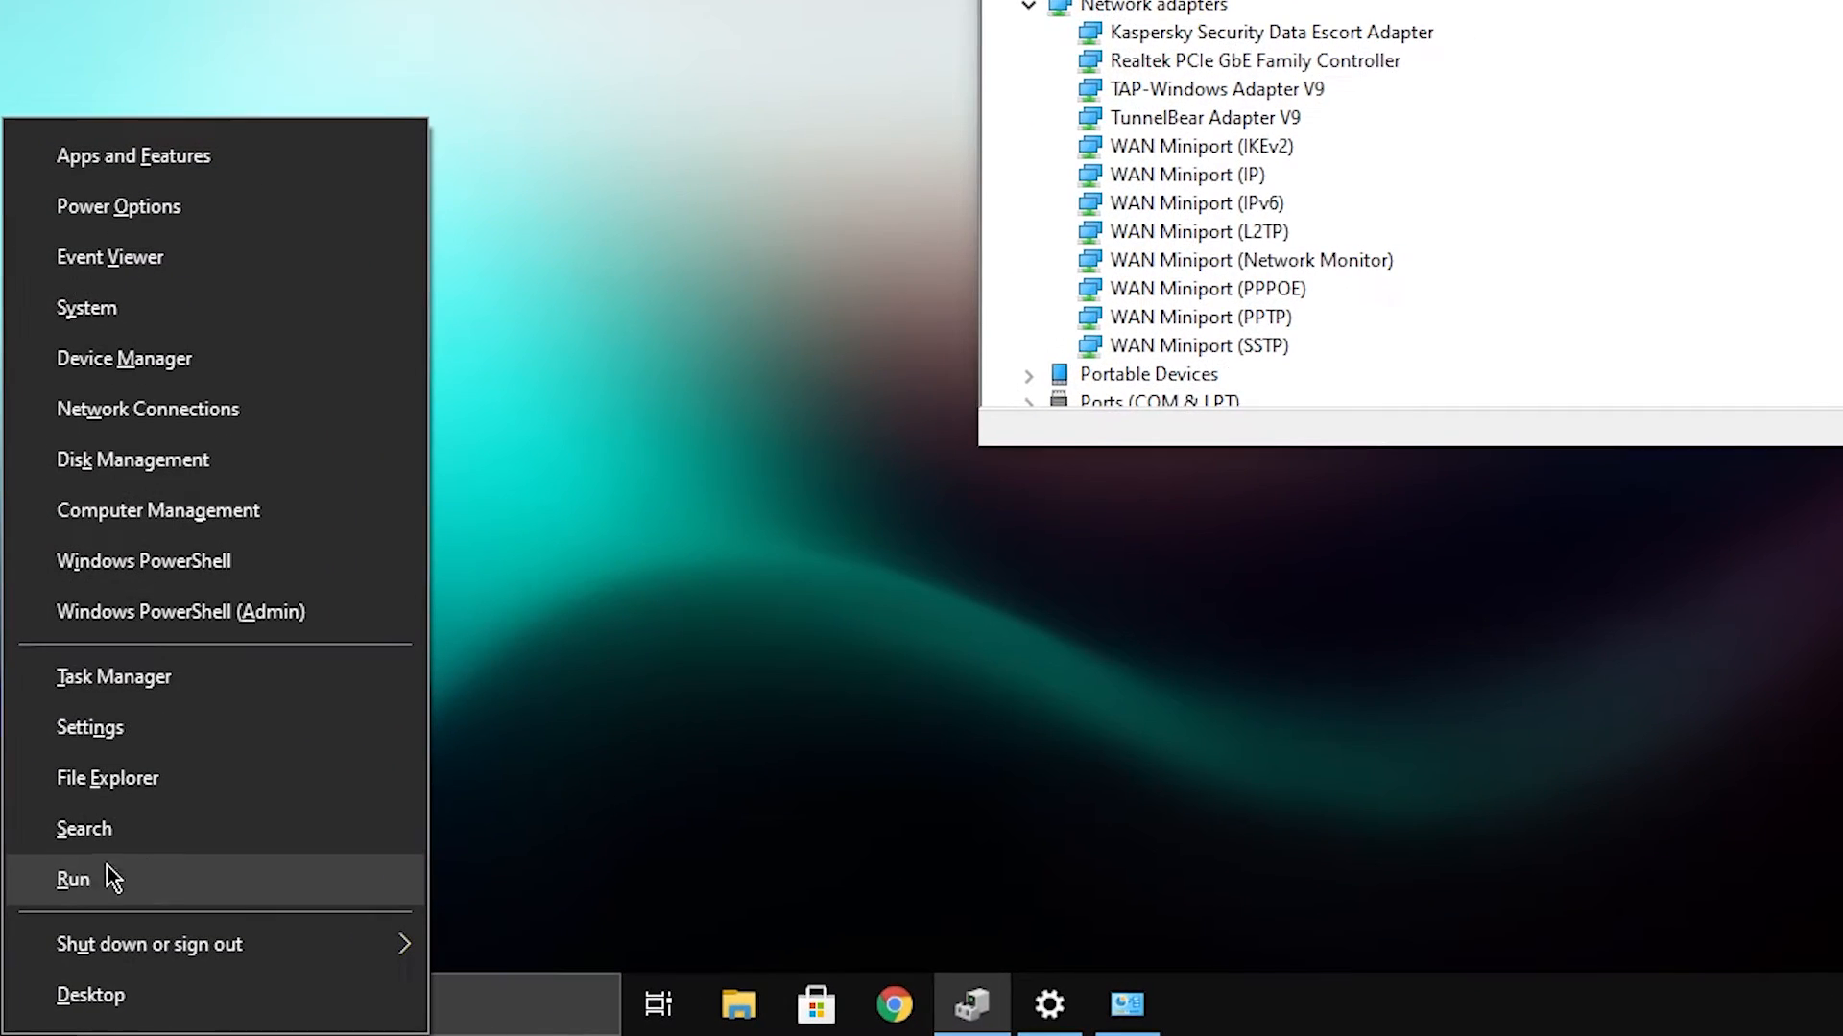
{"action": "left_click", "coordinate": [113, 873]}
{"action": "left_click", "coordinate": [275, 807]}
{"action": "key", "text": "ctrl+a"}
{"action": "type", "text": "msinfo32"}
{"action": "key", "text": "Return"}
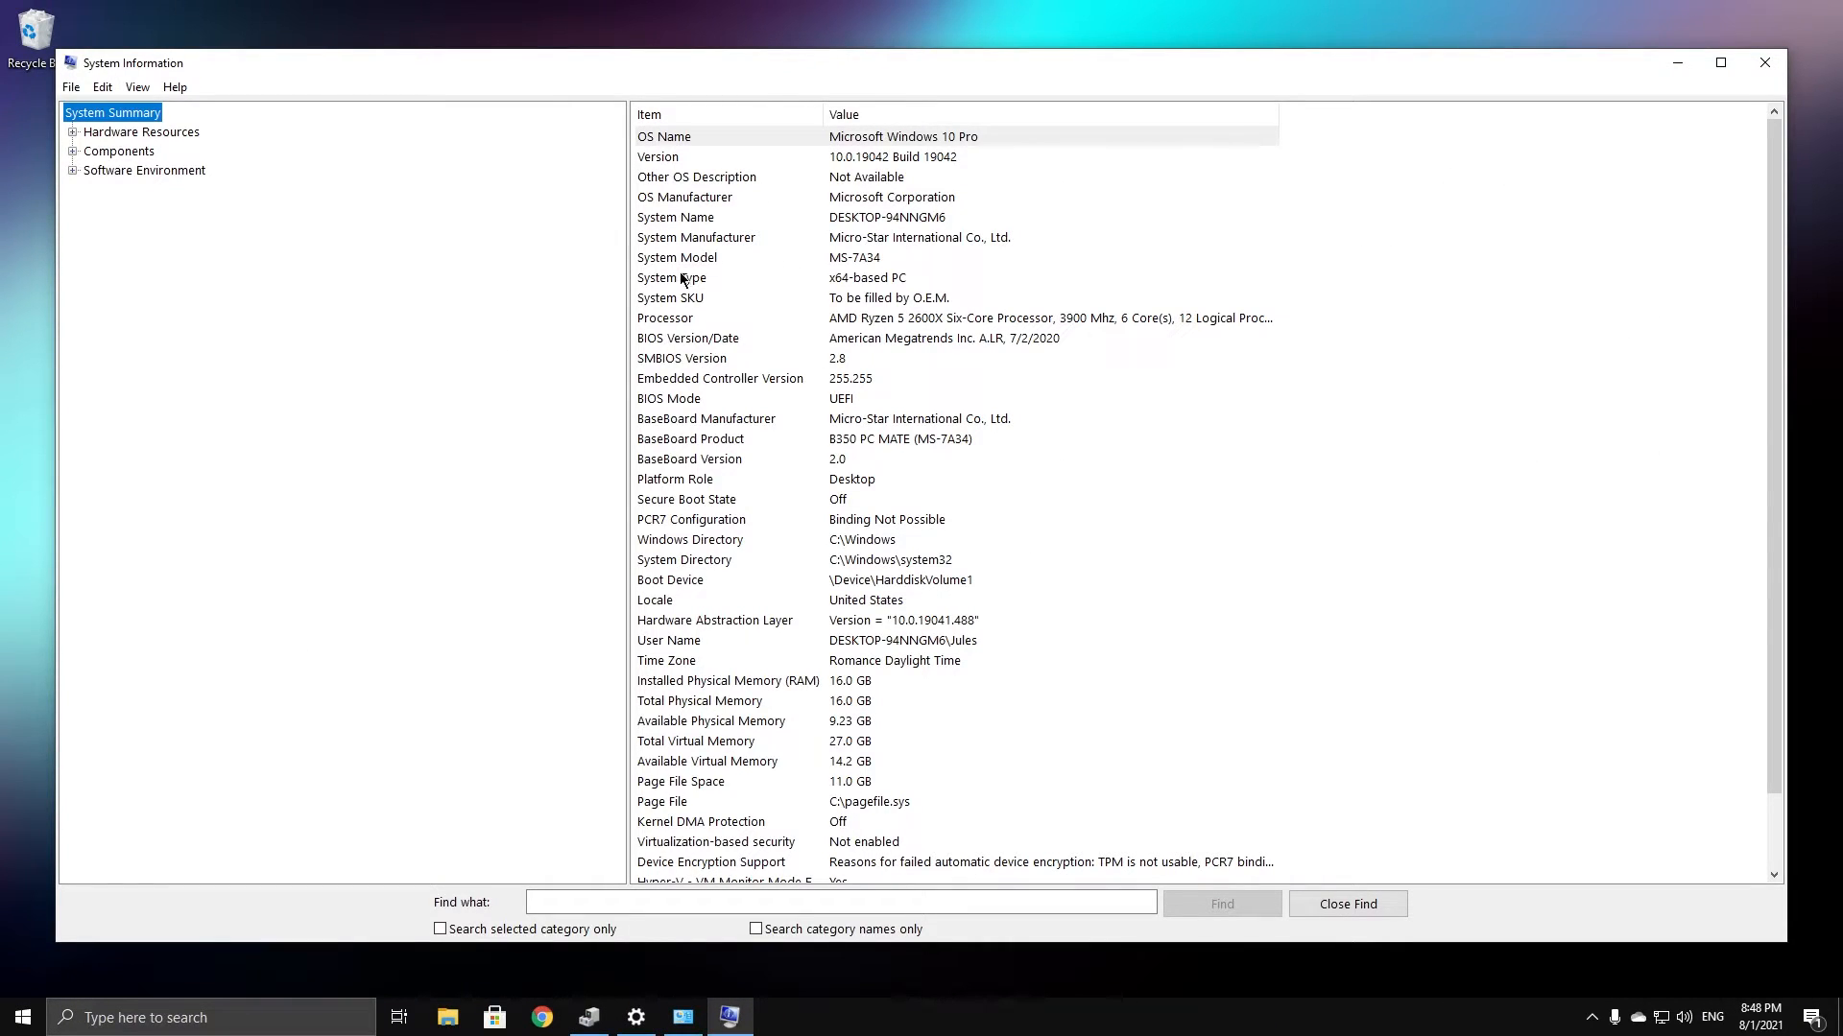
{"action": "left_click", "coordinate": [669, 444]}
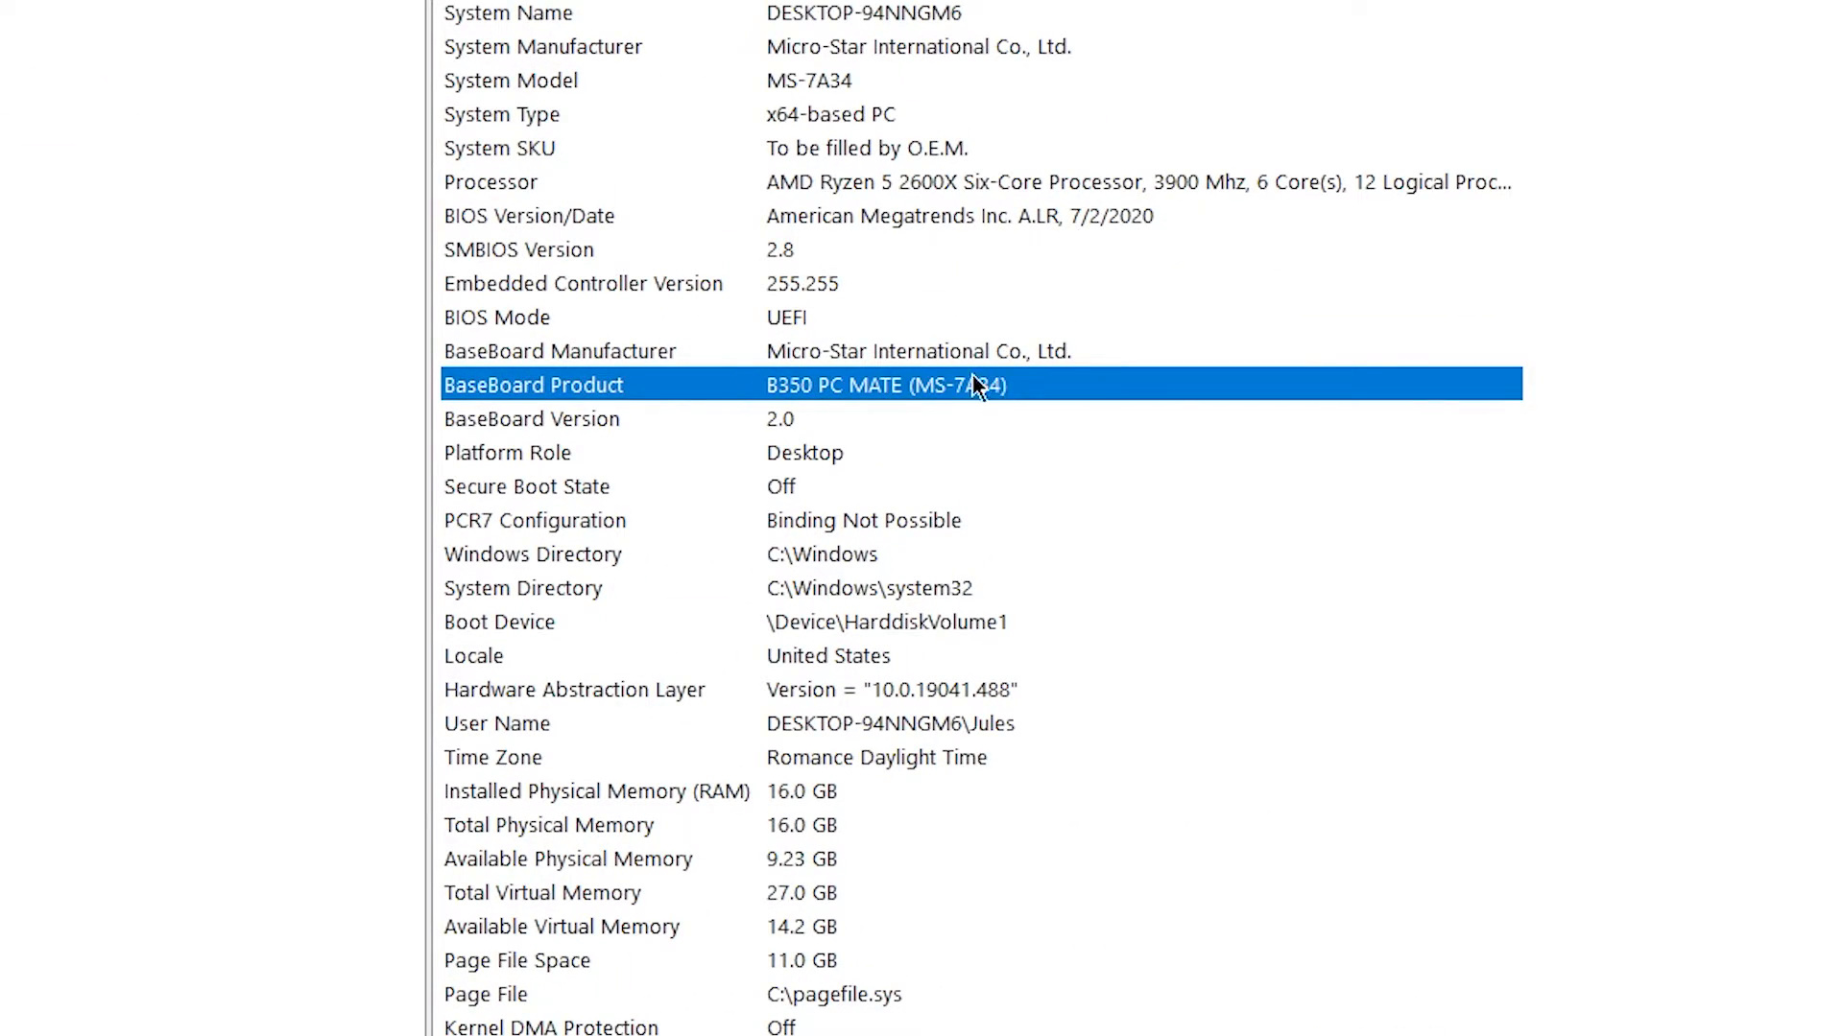
{"action": "left_click", "coordinate": [540, 1019]}
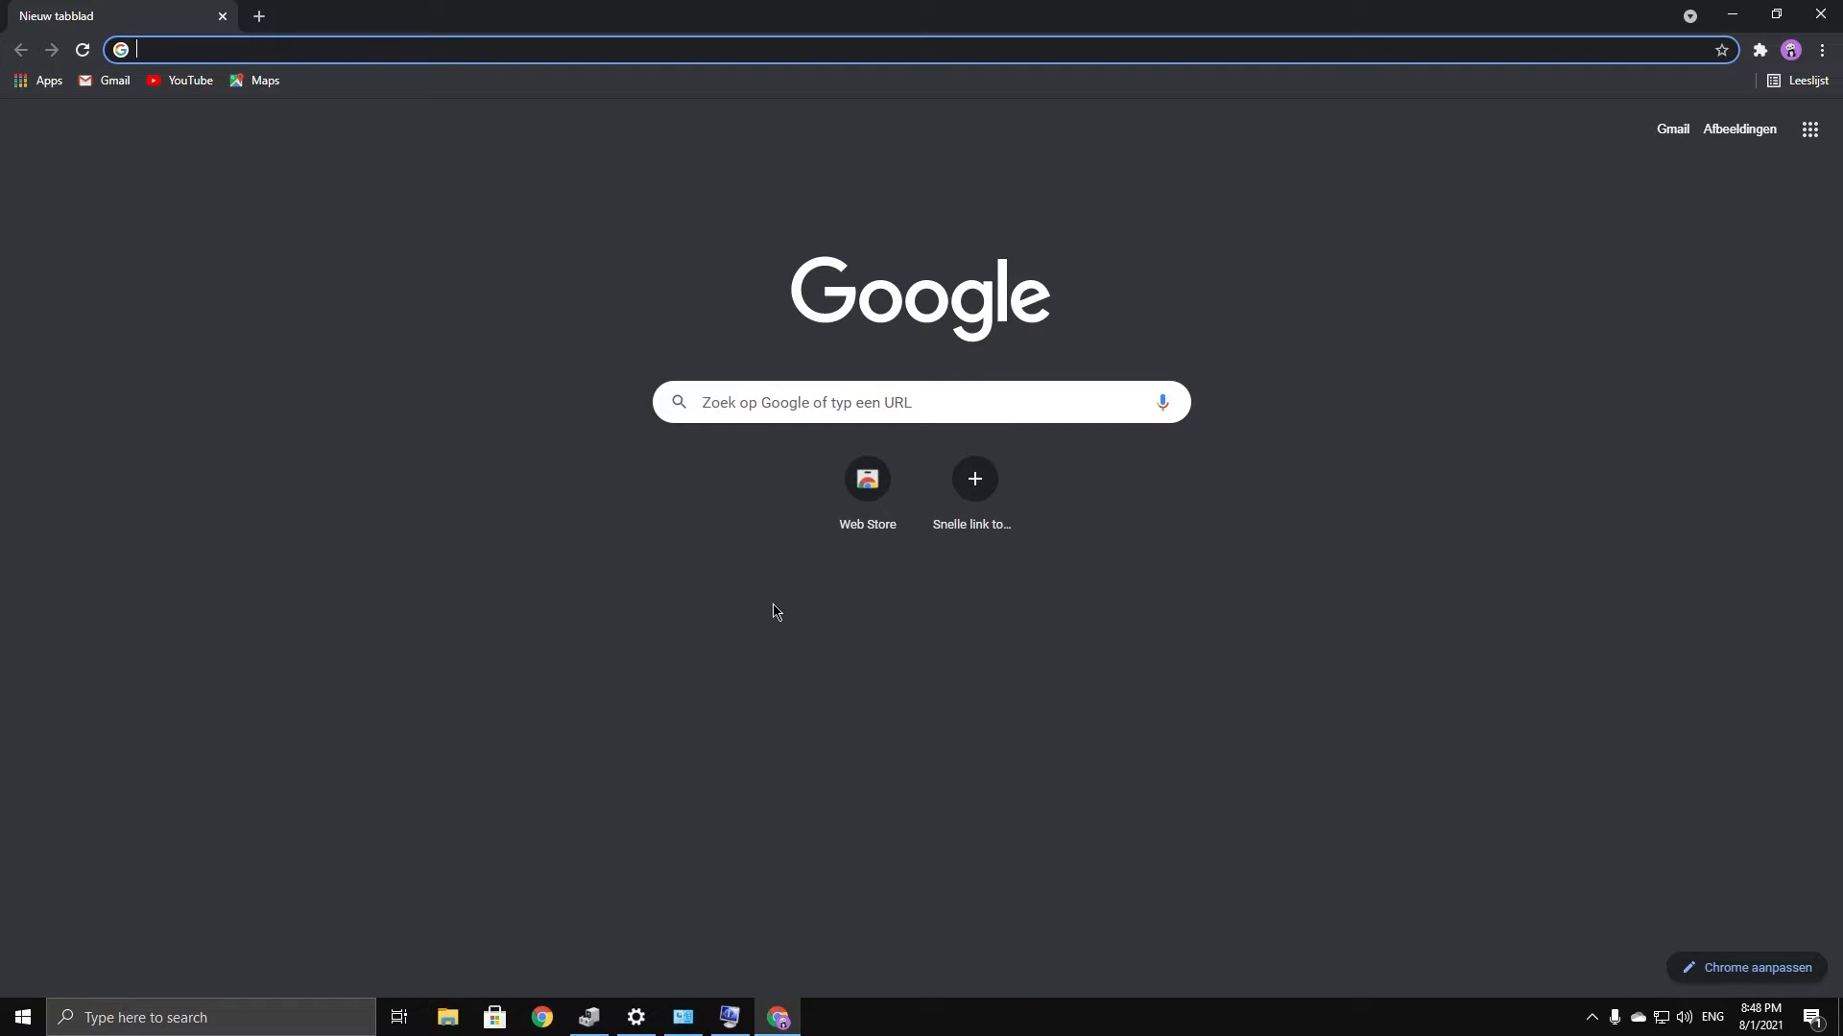
Search 'B350 pc mate drivers' and open the MSI B350 PC MATE drivers section
{"action": "type", "text": "B"}
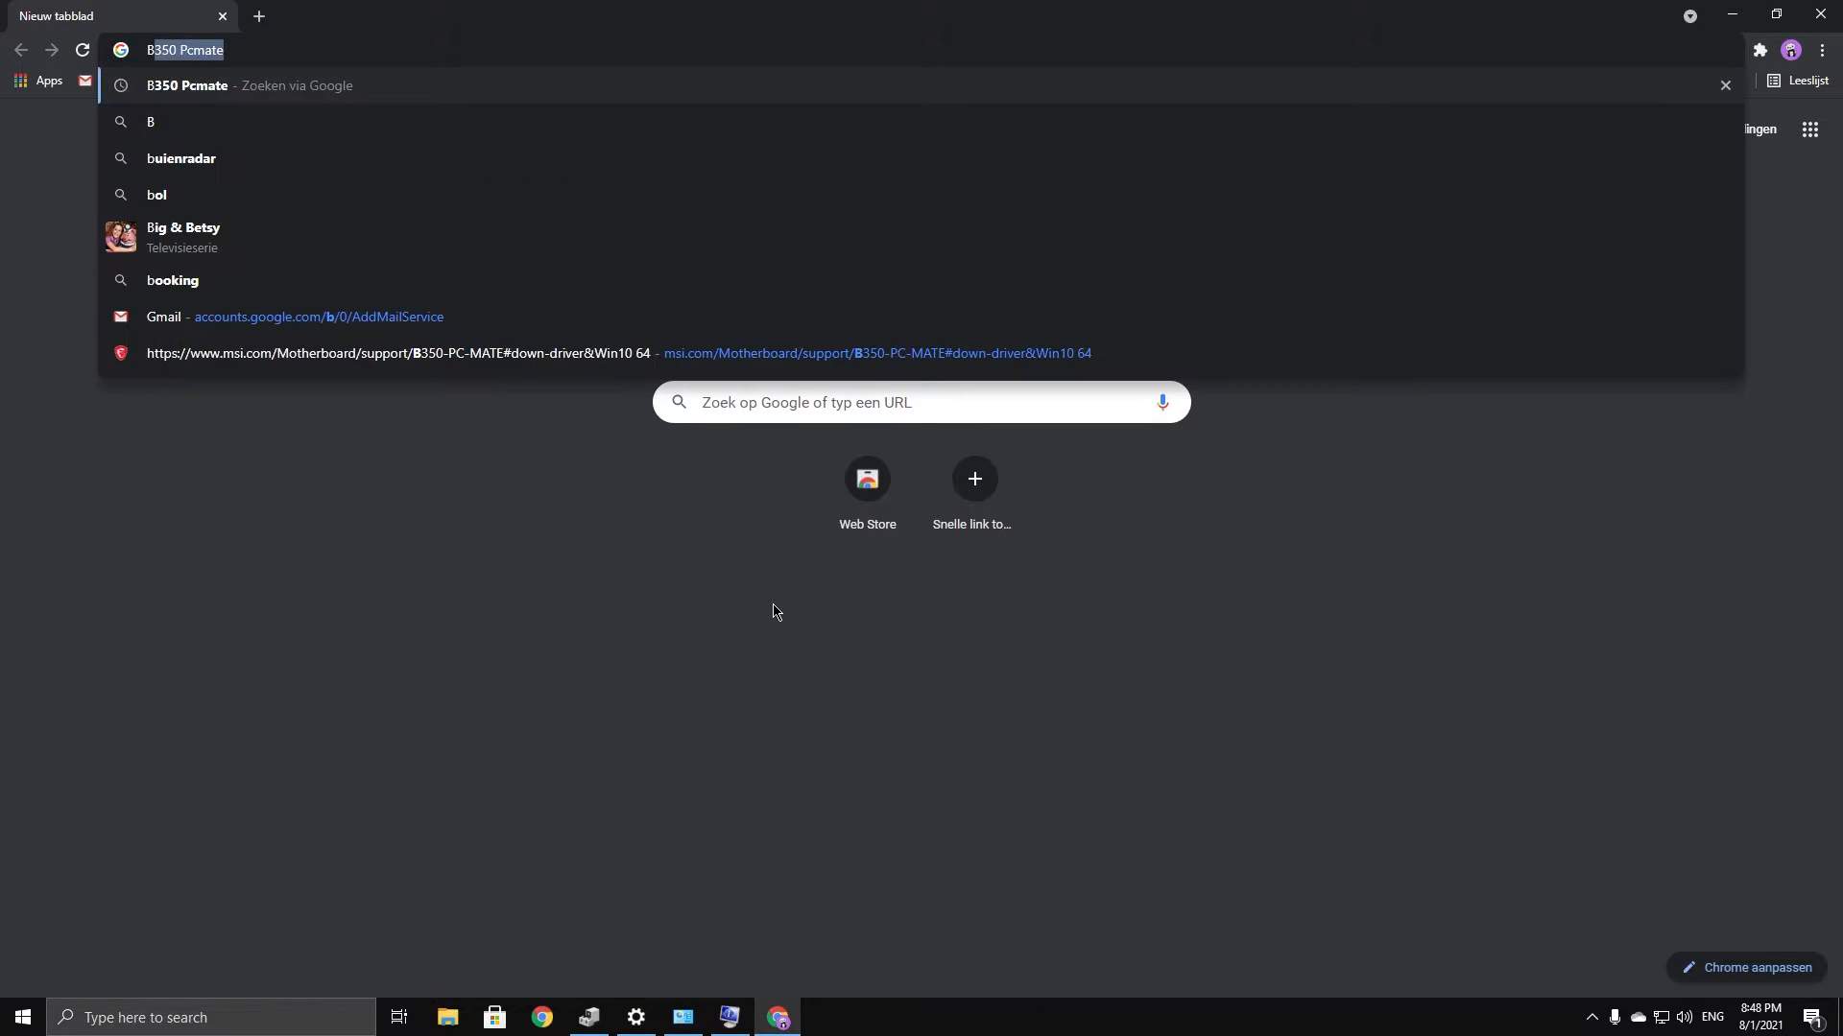
{"action": "type", "text": "350 pc mate "}
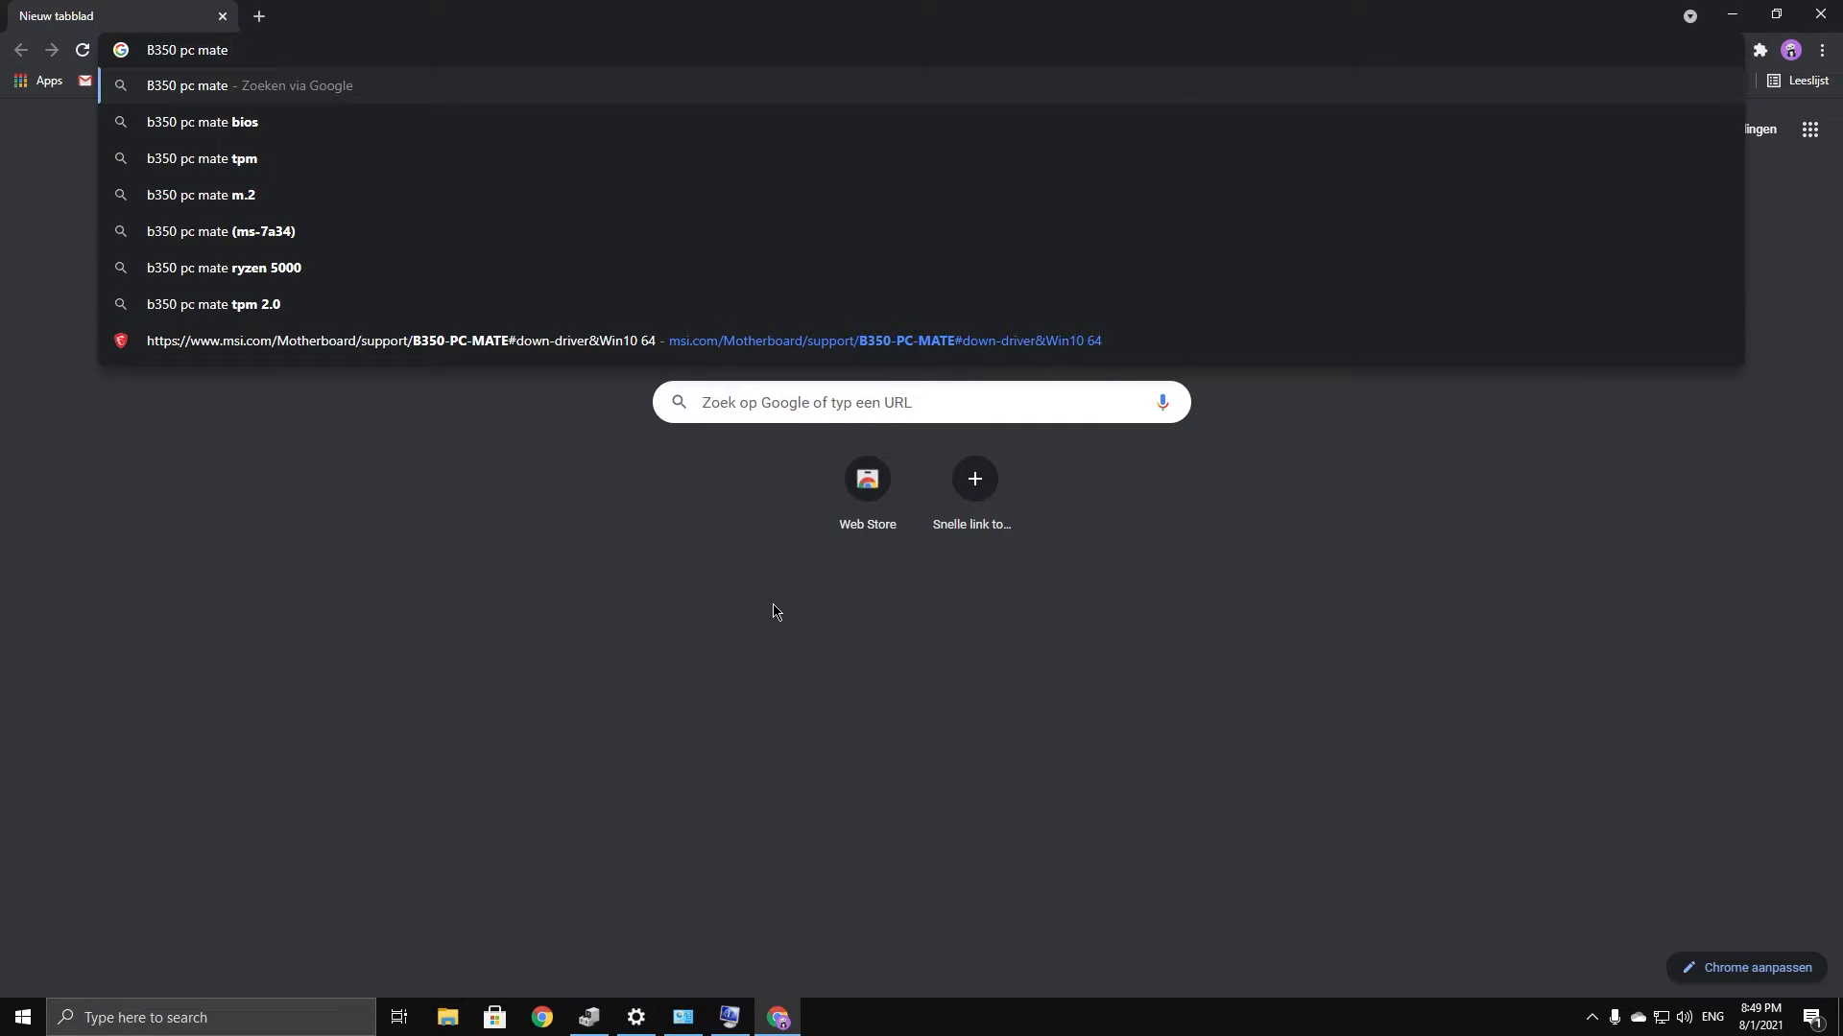
{"action": "type", "text": "drivers"}
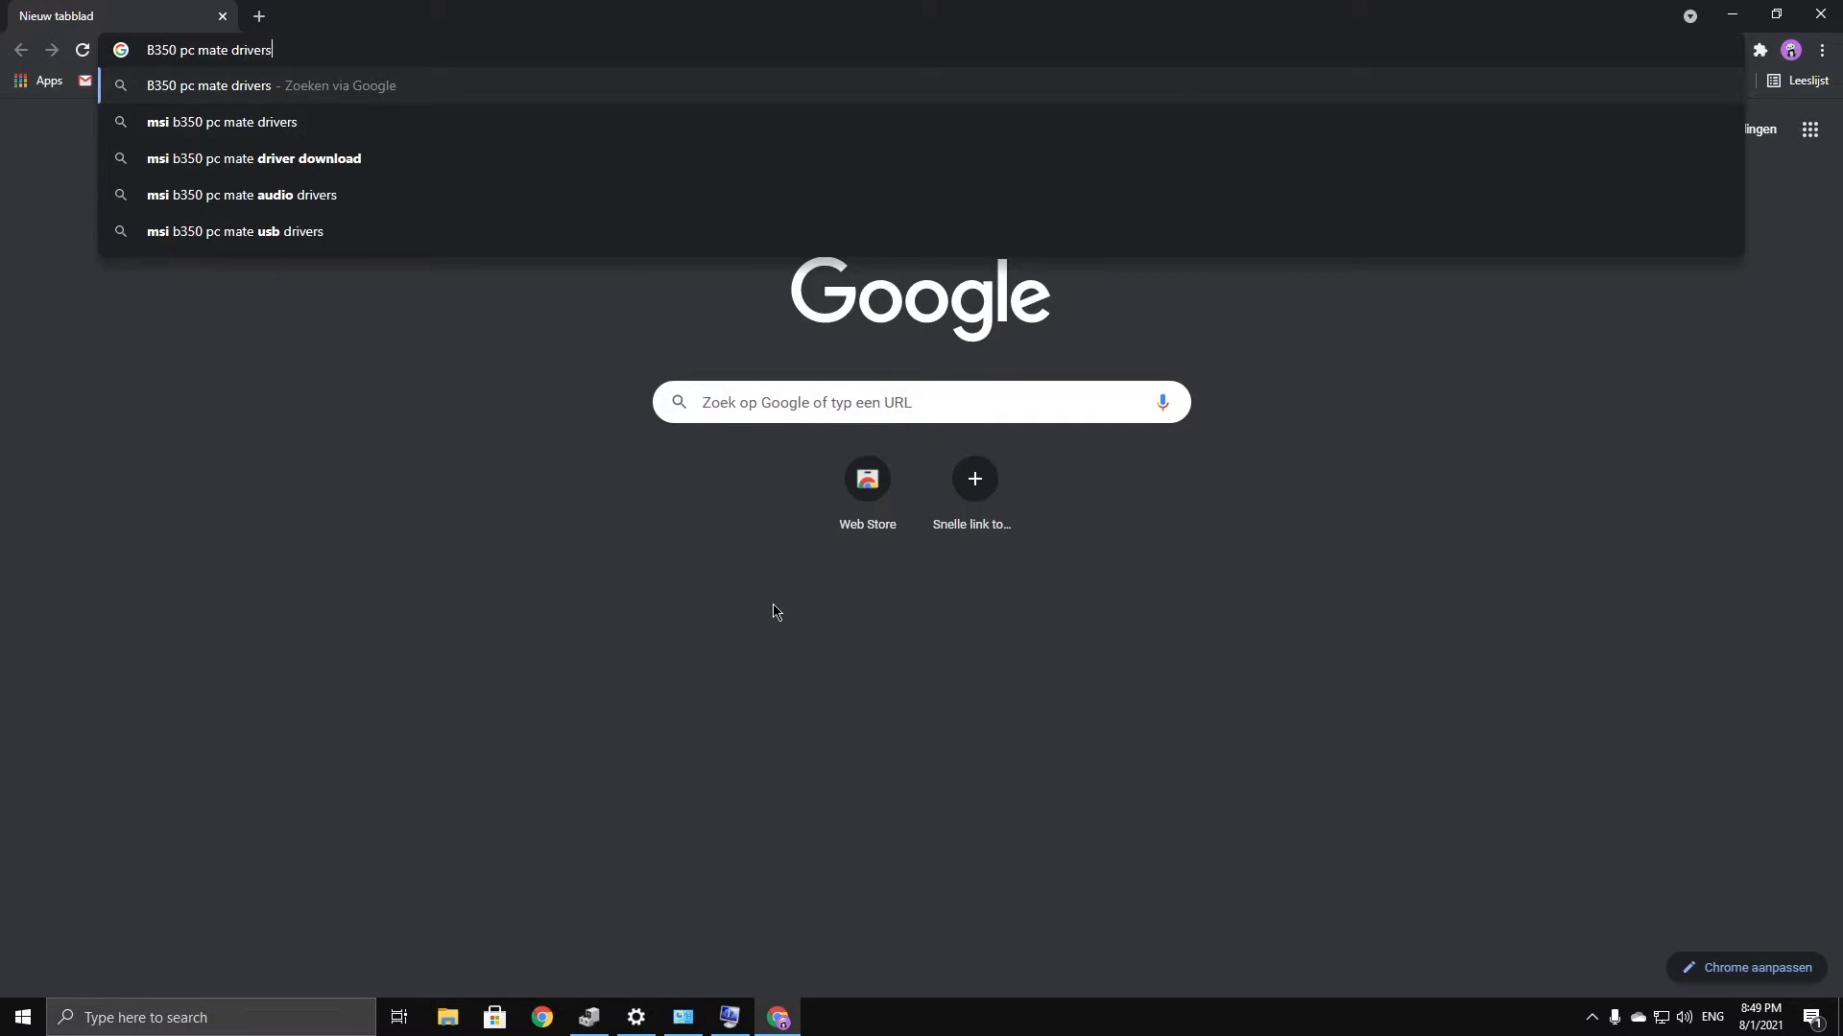
{"action": "key", "text": "Return"}
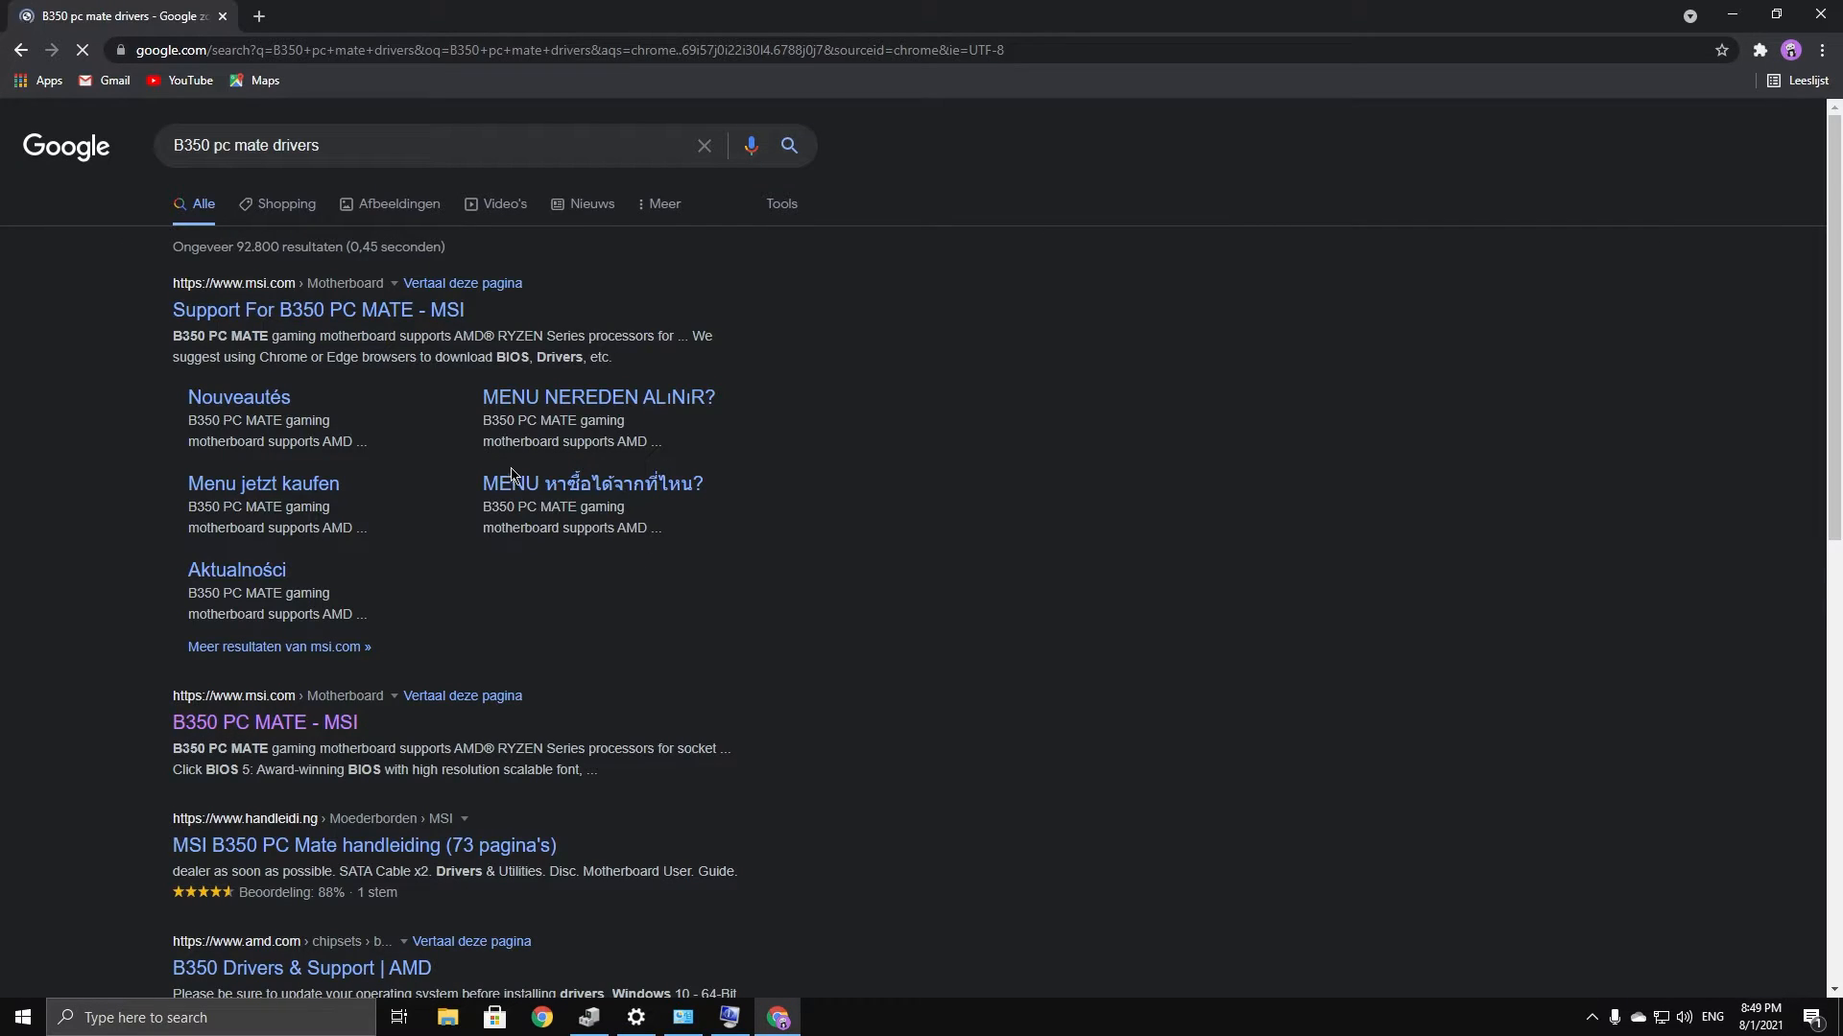
{"action": "left_click", "coordinate": [287, 317]}
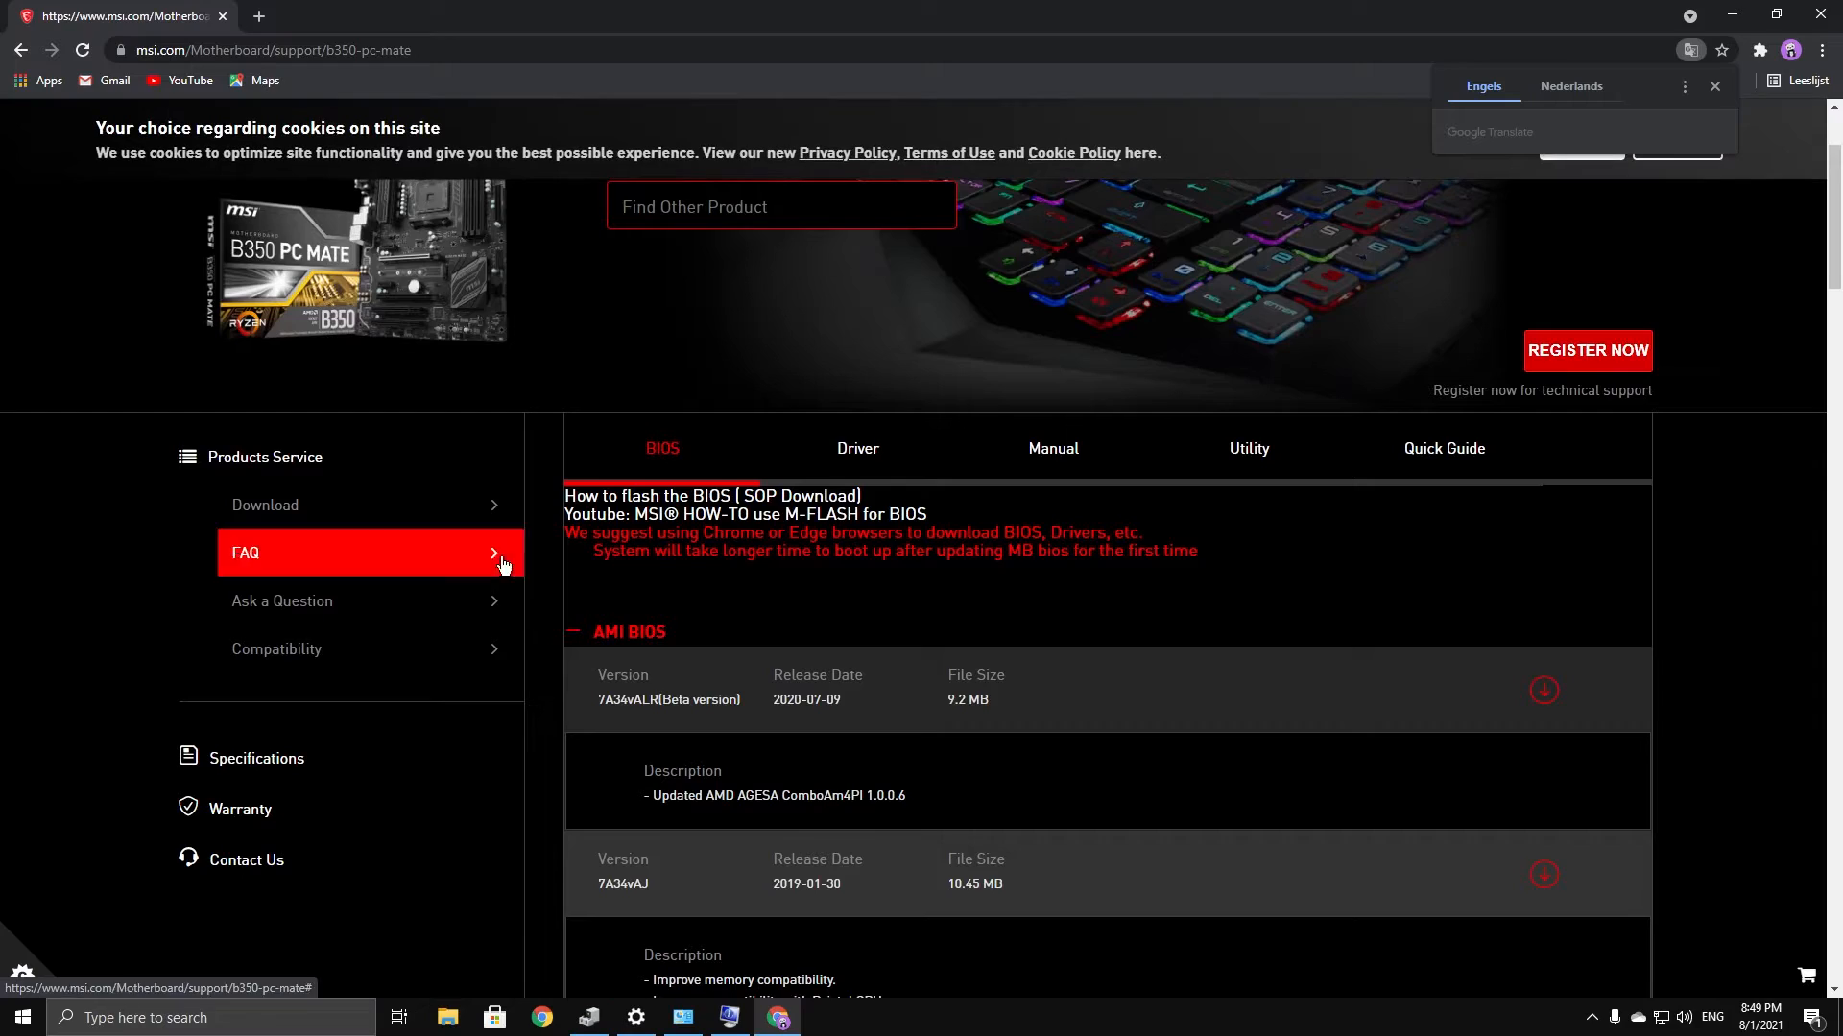
{"action": "left_click", "coordinate": [878, 459]}
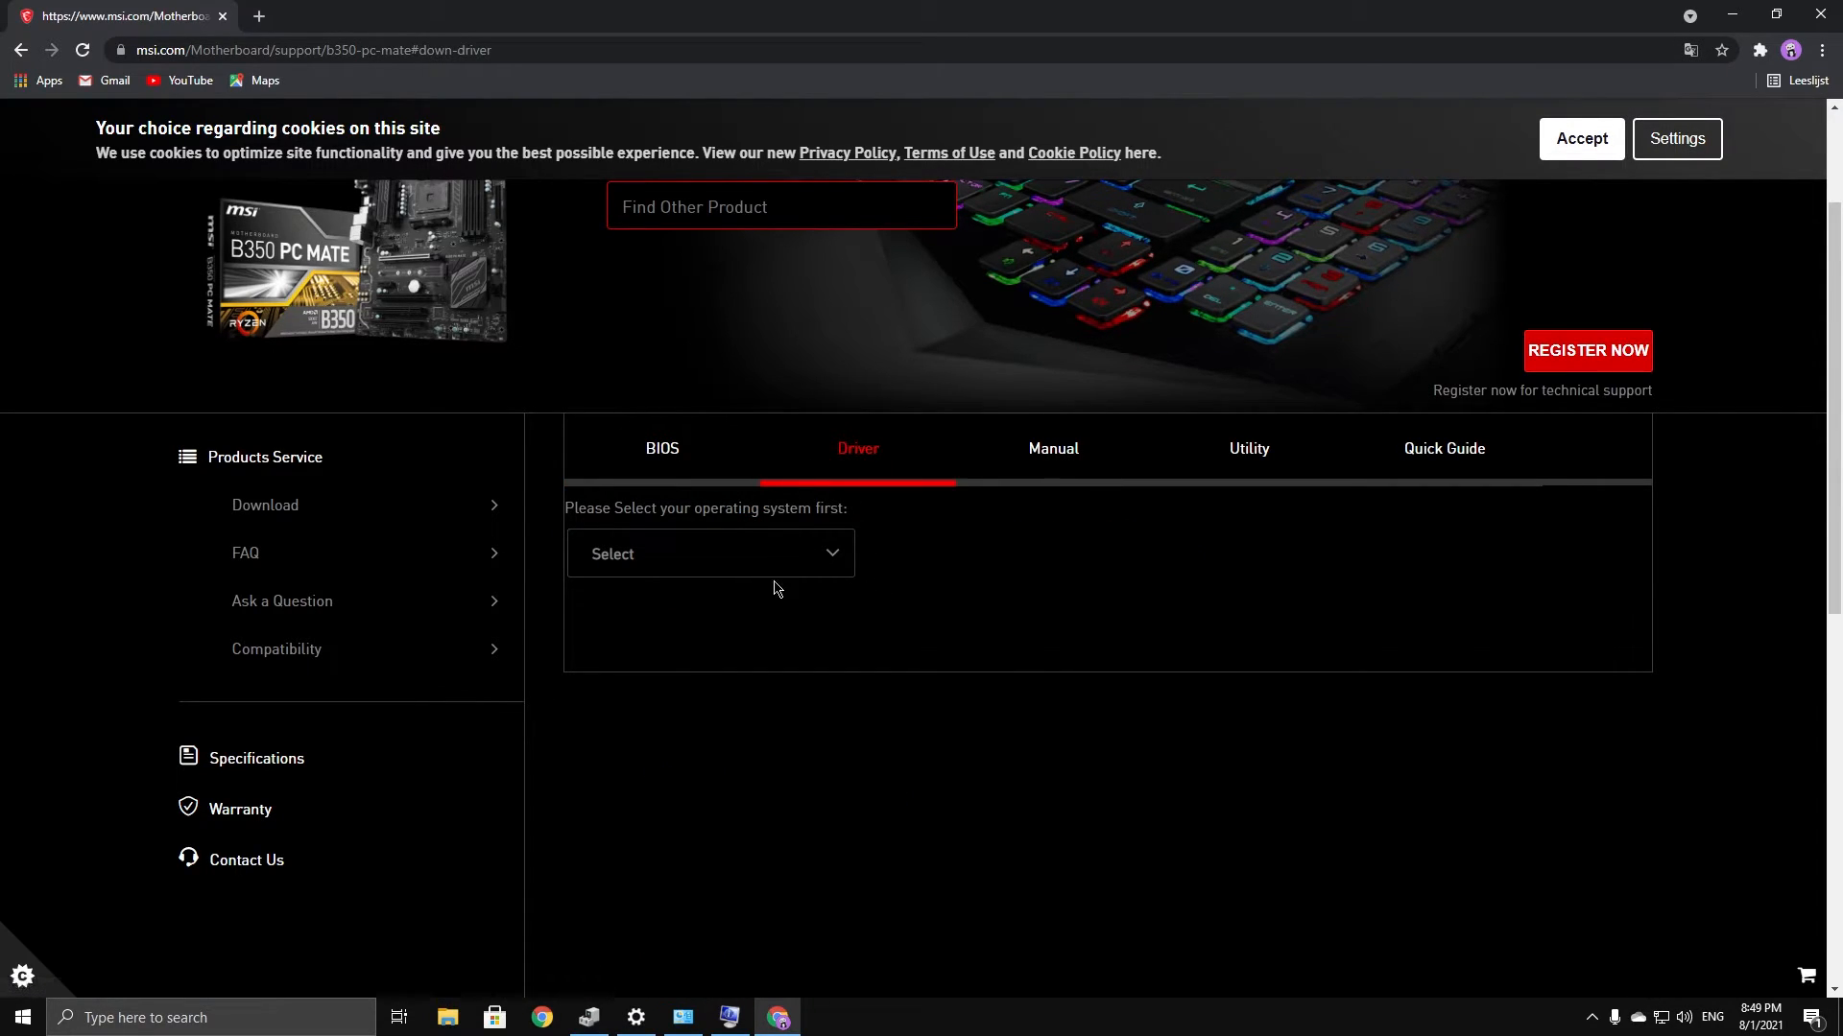
Choose Win10 64, download the Realtek PCI-E Ethernet driver under LAN Drivers, and close Chrome
{"action": "left_click", "coordinate": [723, 566]}
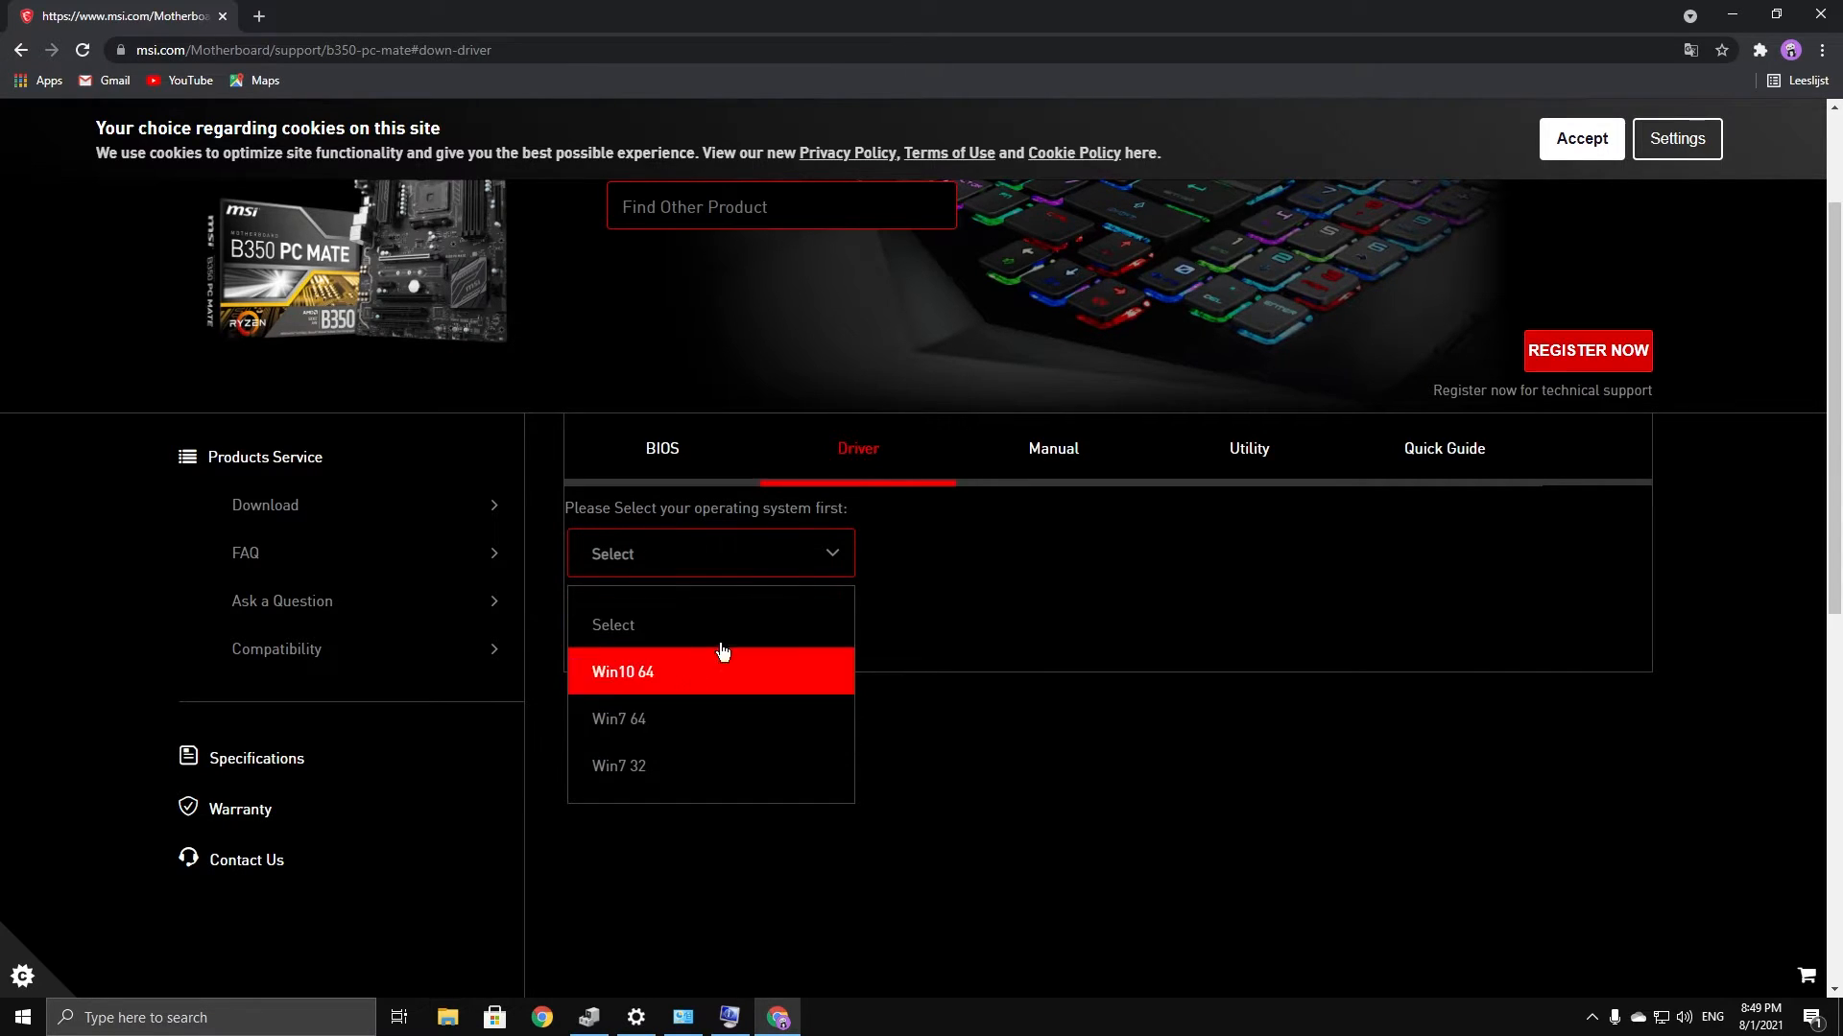
{"action": "left_click", "coordinate": [634, 677]}
{"action": "scroll", "coordinate": [798, 735], "scroll_direction": "down", "scroll_amount": 1}
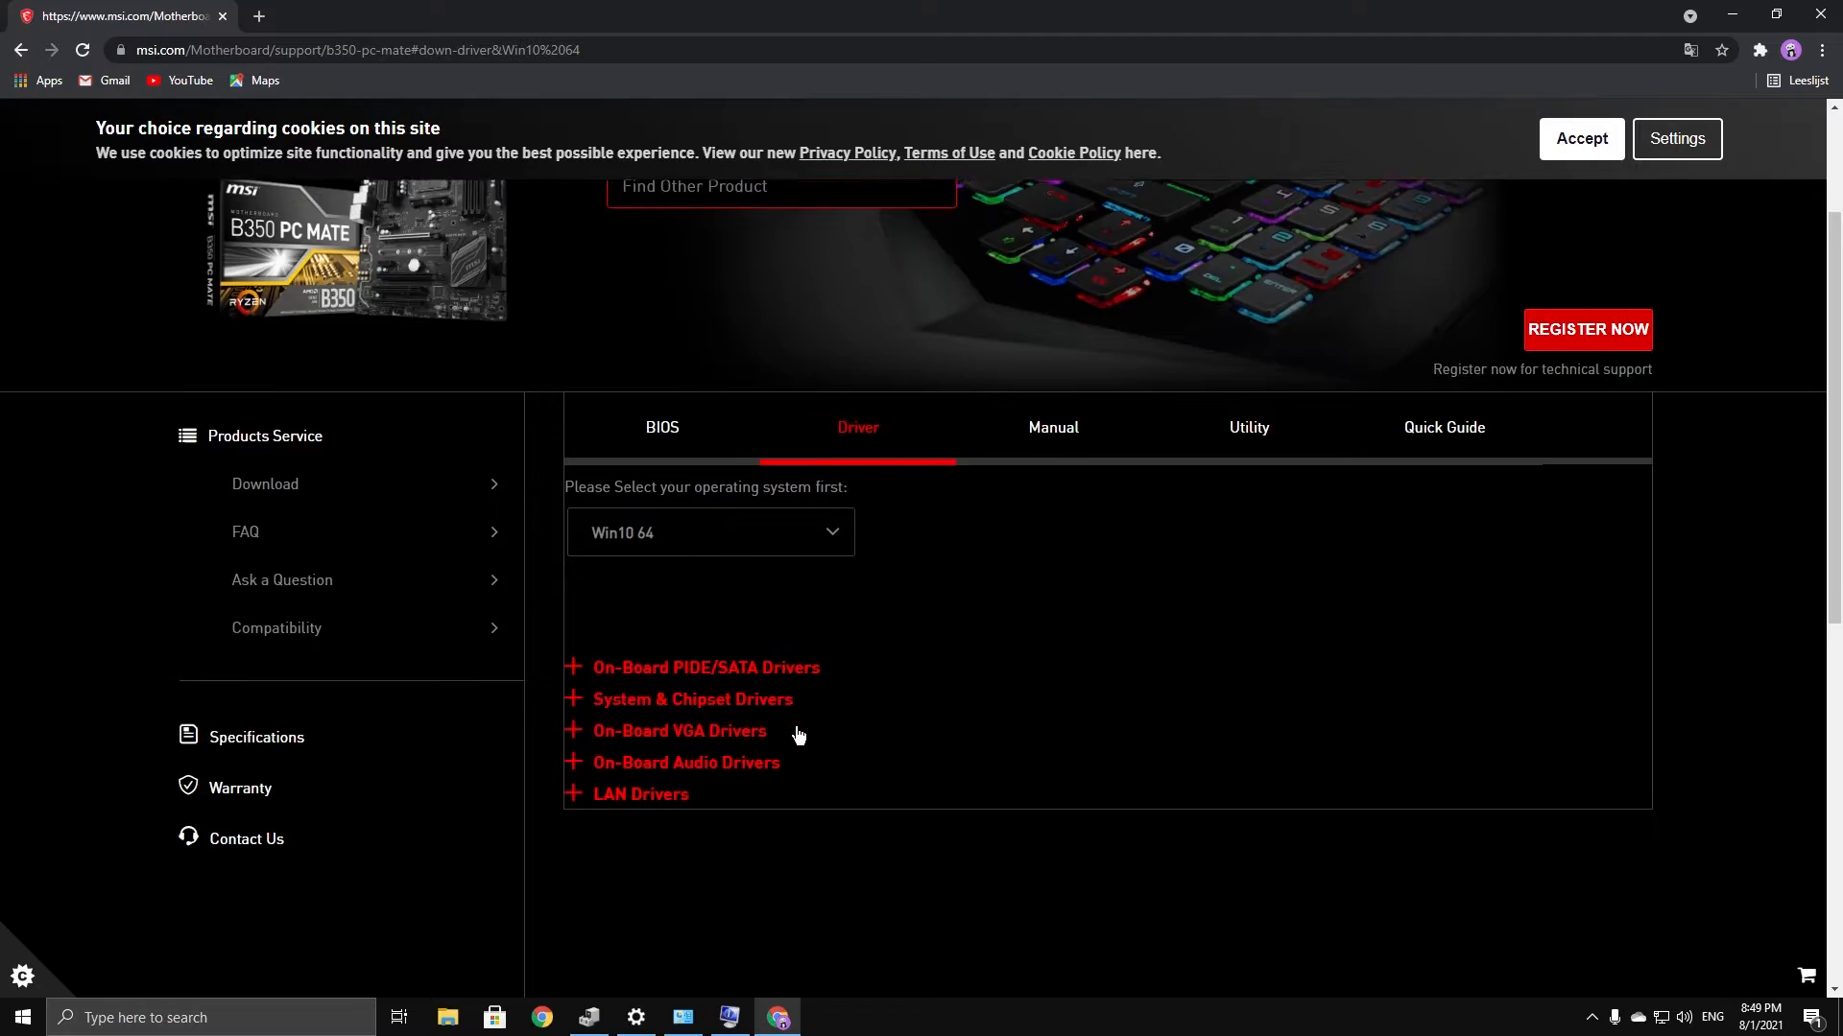
{"action": "scroll", "coordinate": [798, 735], "scroll_direction": "down", "scroll_amount": 3}
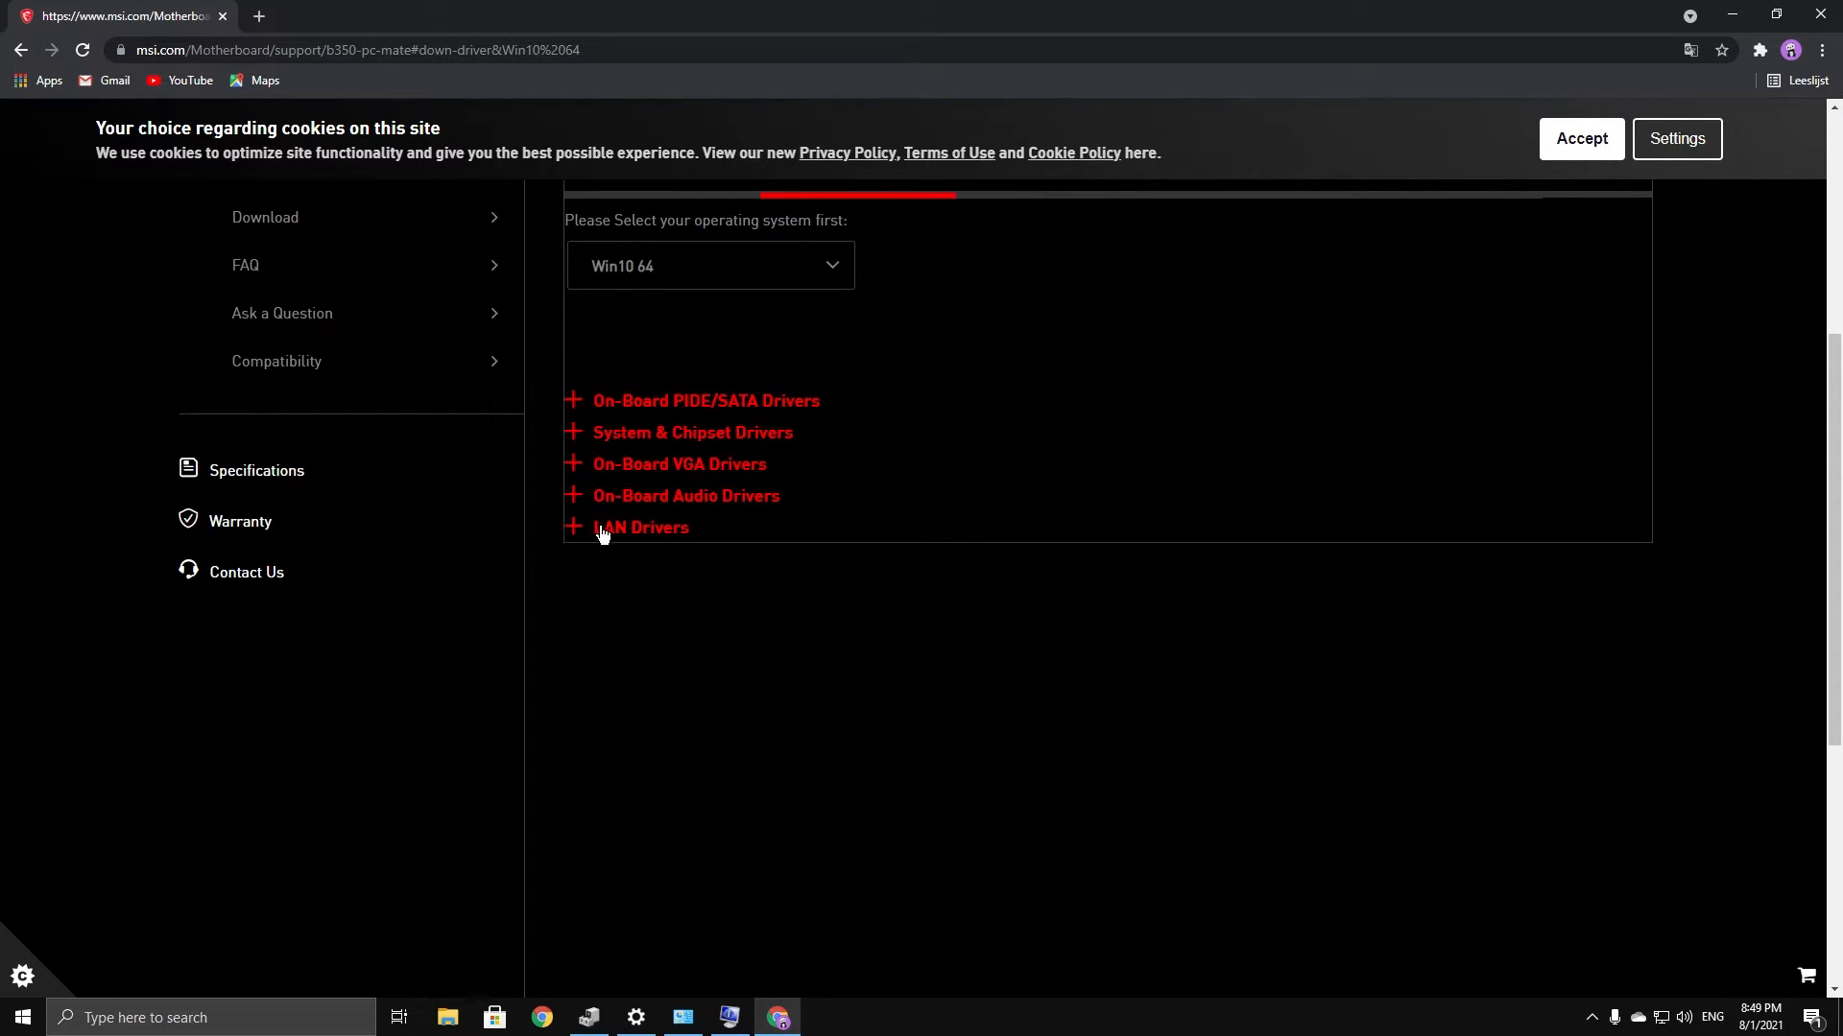
{"action": "left_click", "coordinate": [606, 529]}
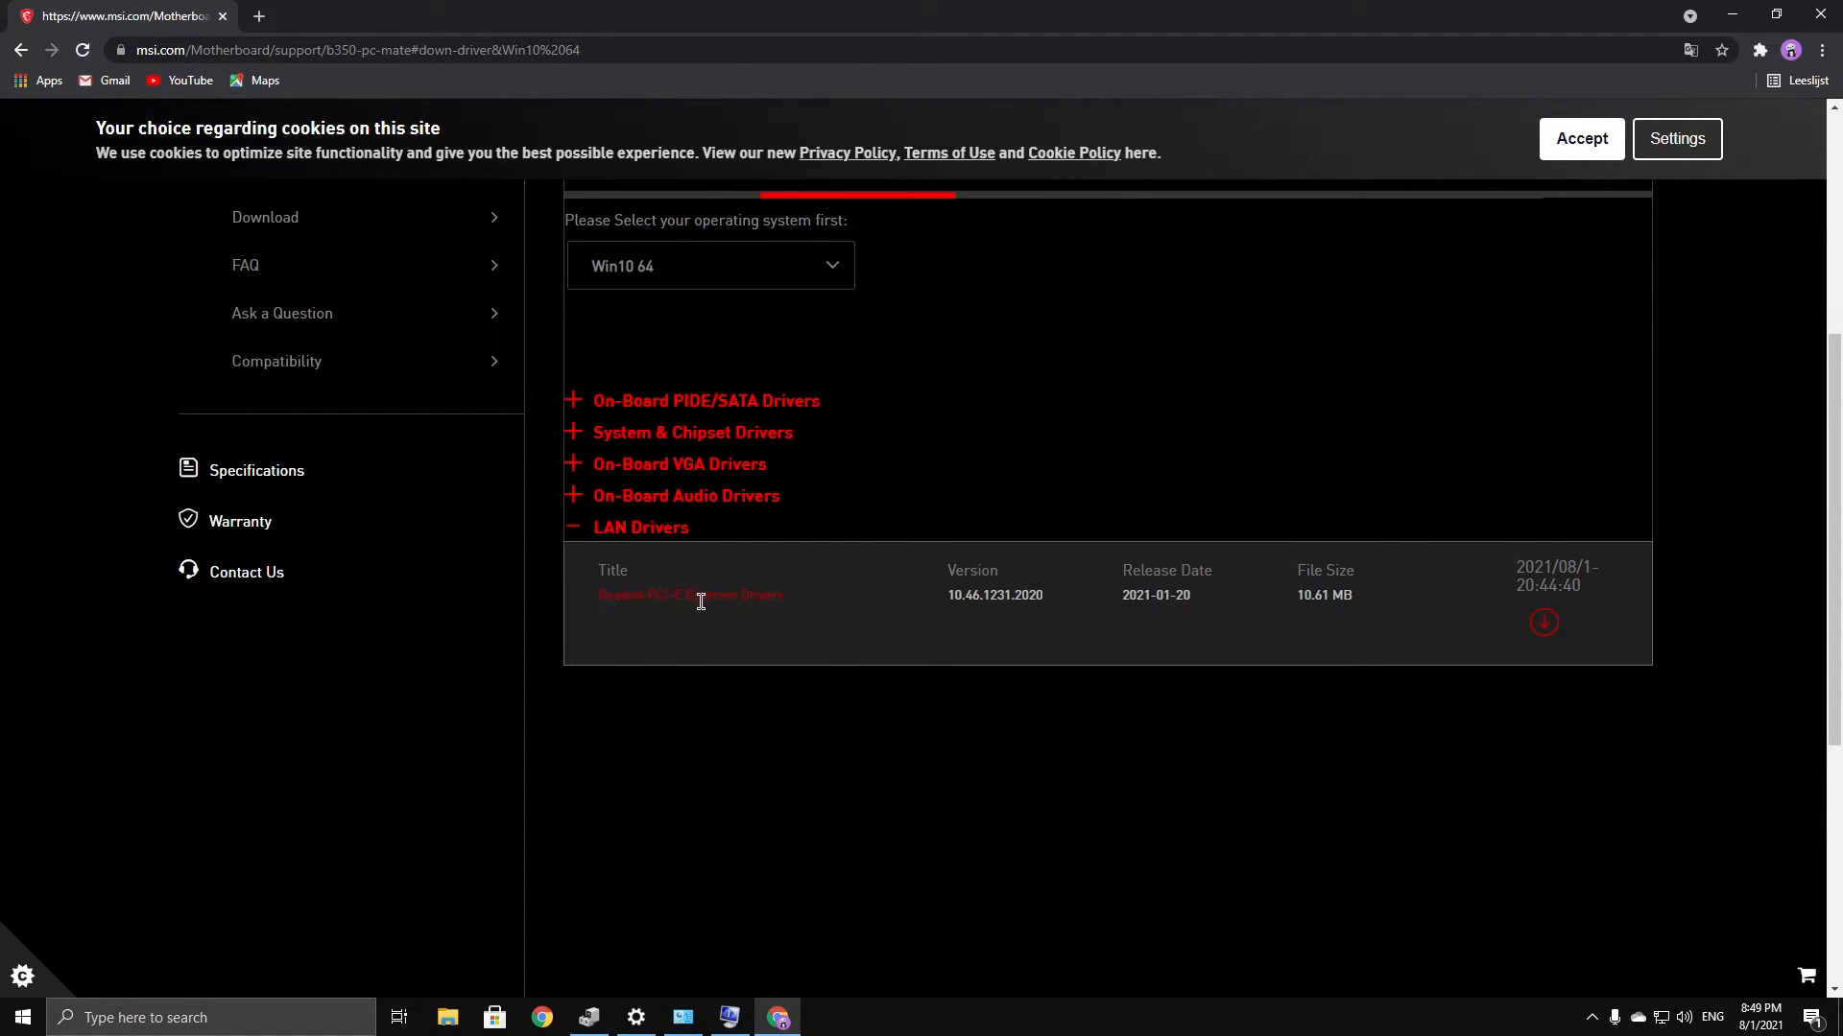
{"action": "left_click", "coordinate": [1544, 631]}
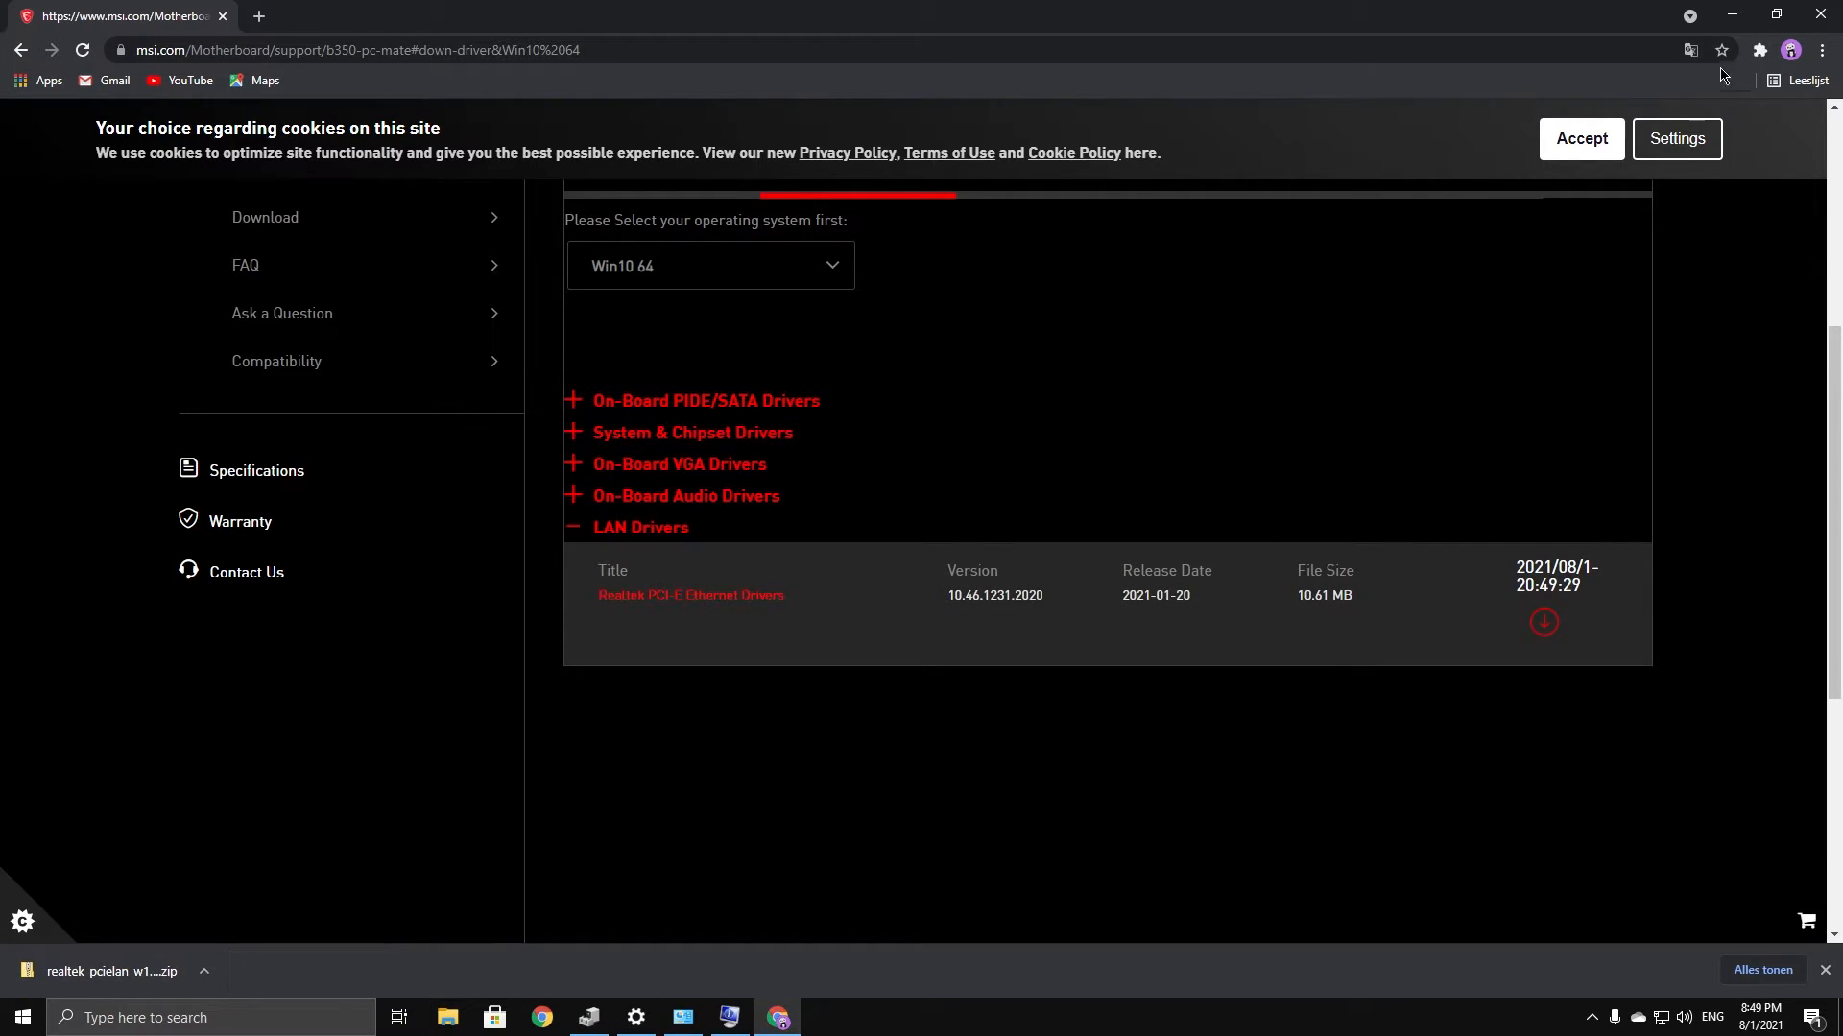
{"action": "left_click", "coordinate": [1821, 13]}
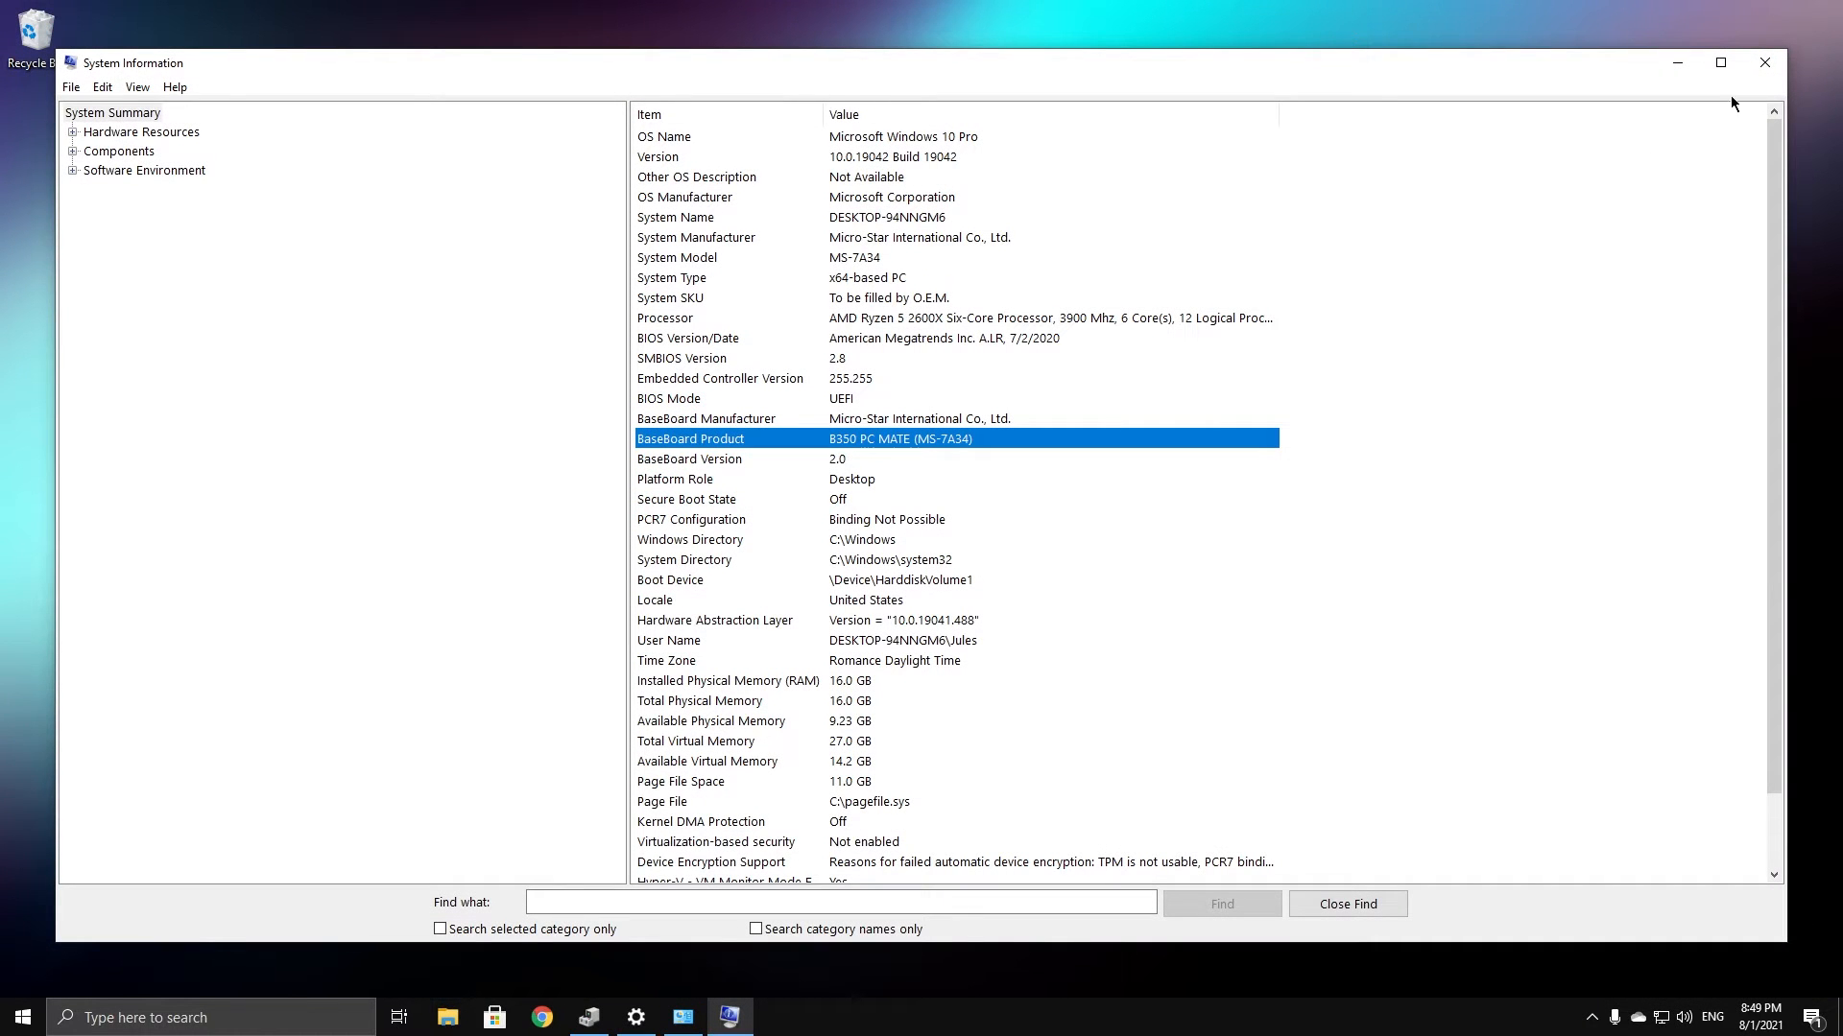
Close System Information, uninstall the Realtek adapter from its Properties dialog, and scan for hardware changes
{"action": "left_click", "coordinate": [1763, 64]}
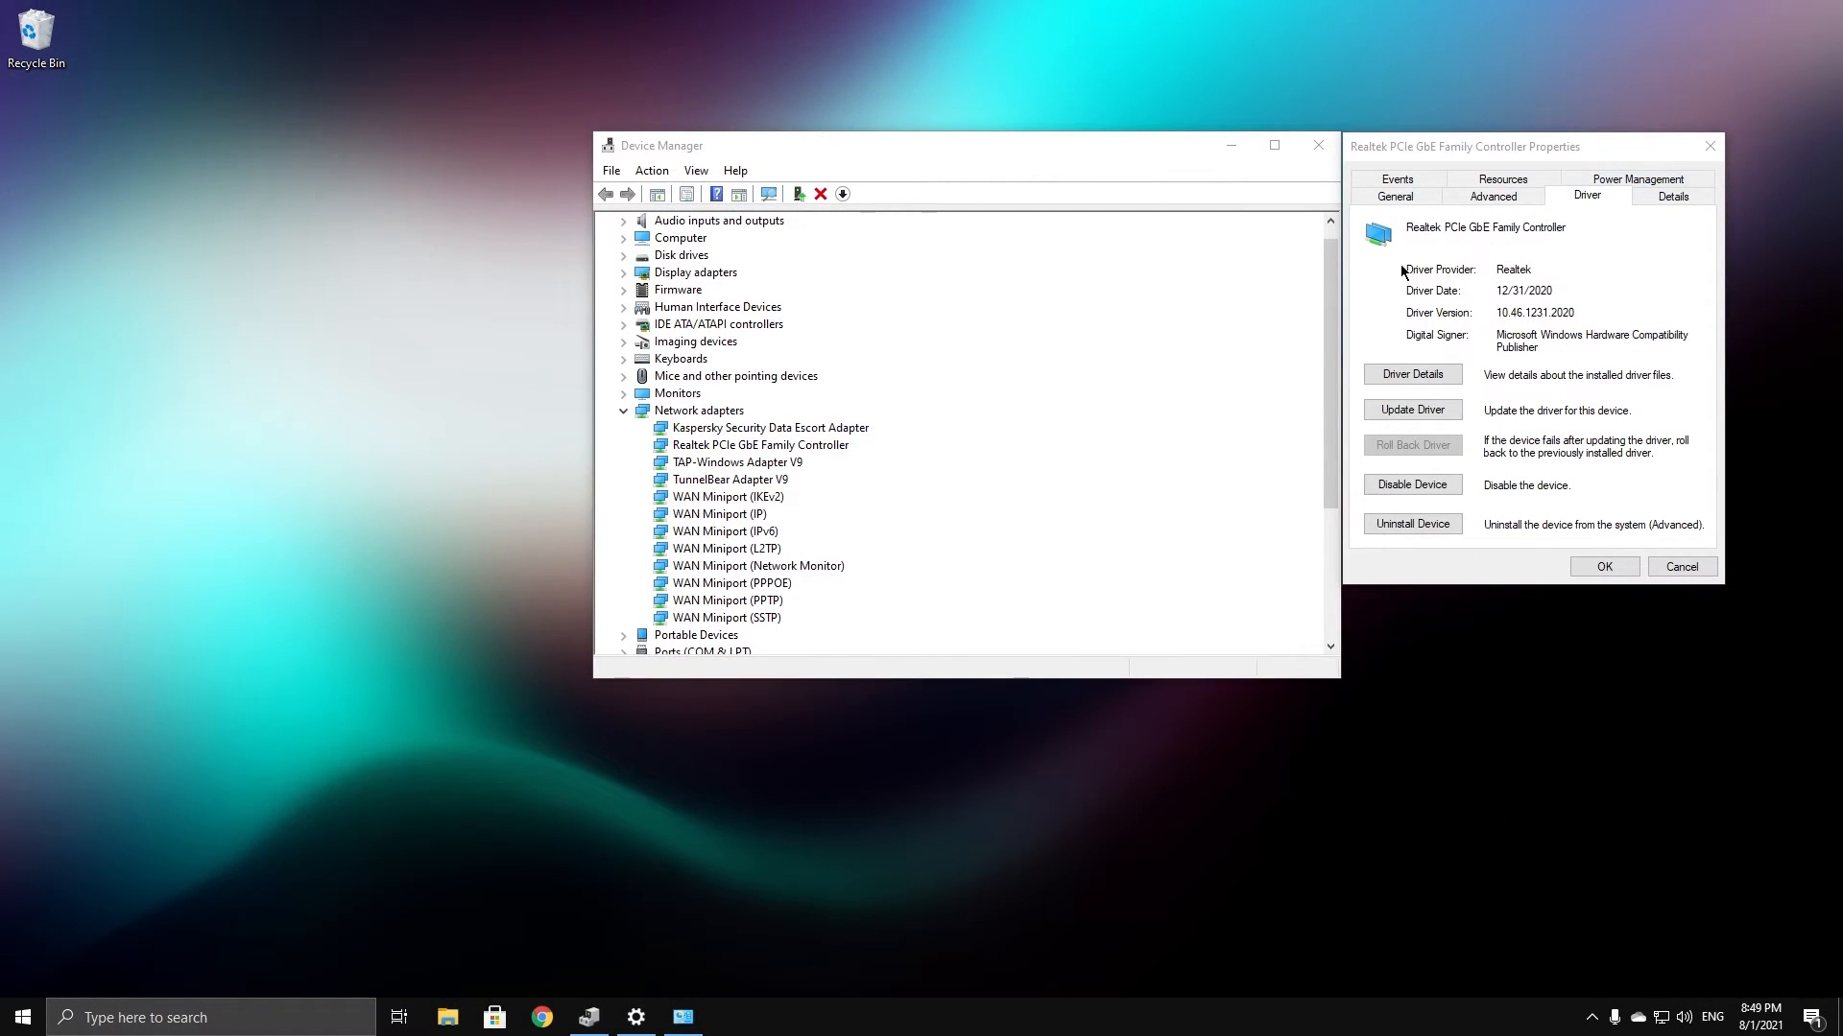
{"action": "left_click_drag", "start_coordinate": [1509, 162], "coordinate": [846, 215]}
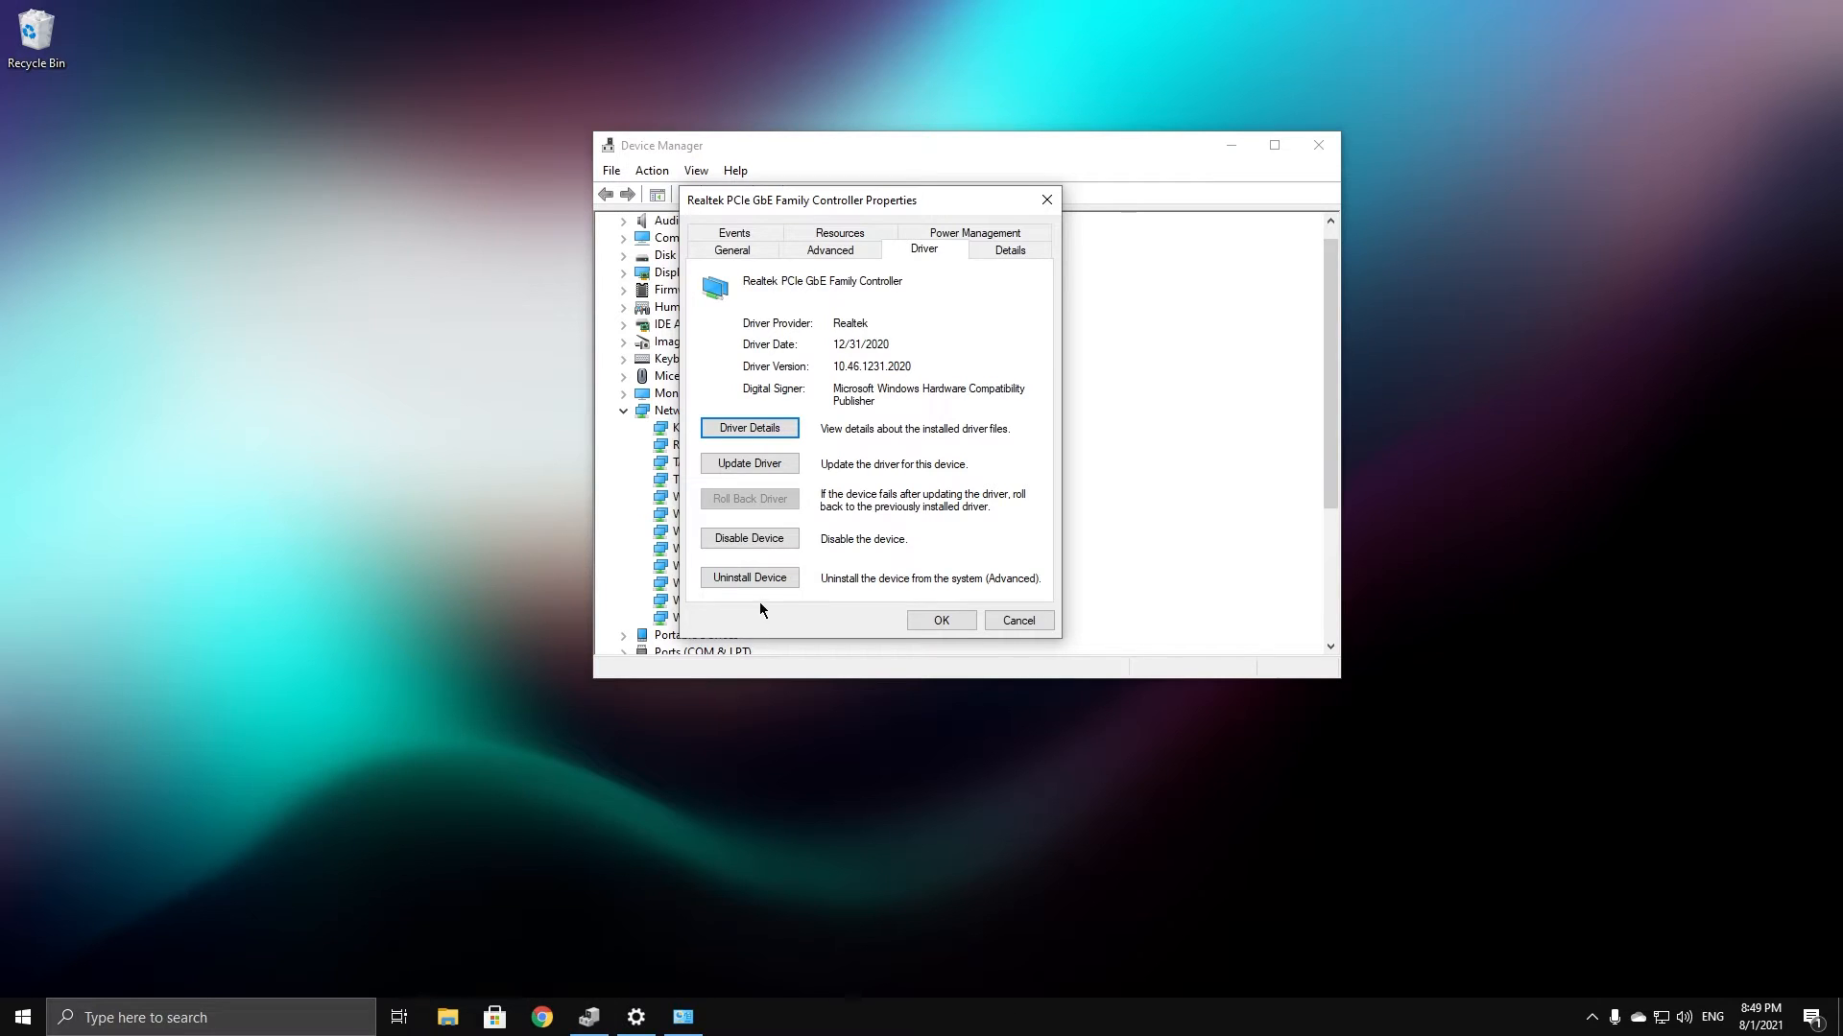
{"action": "left_click", "coordinate": [749, 577]}
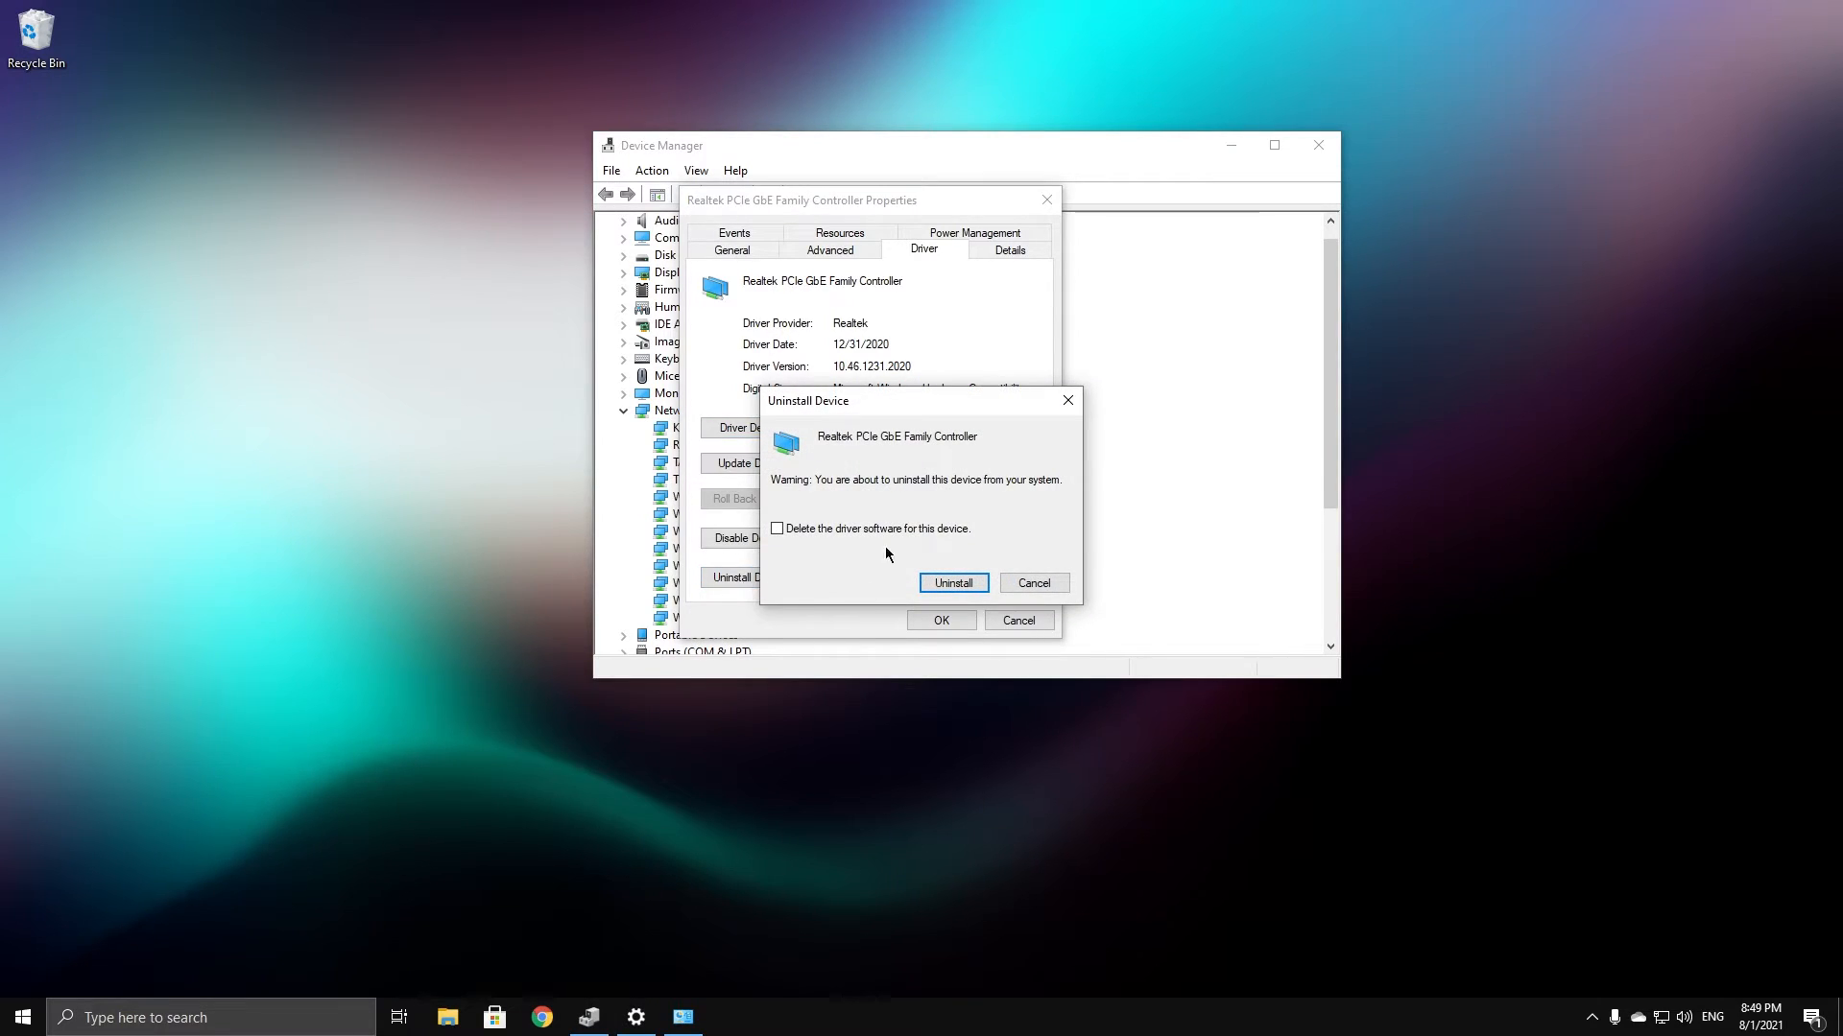
{"action": "left_click", "coordinate": [956, 578]}
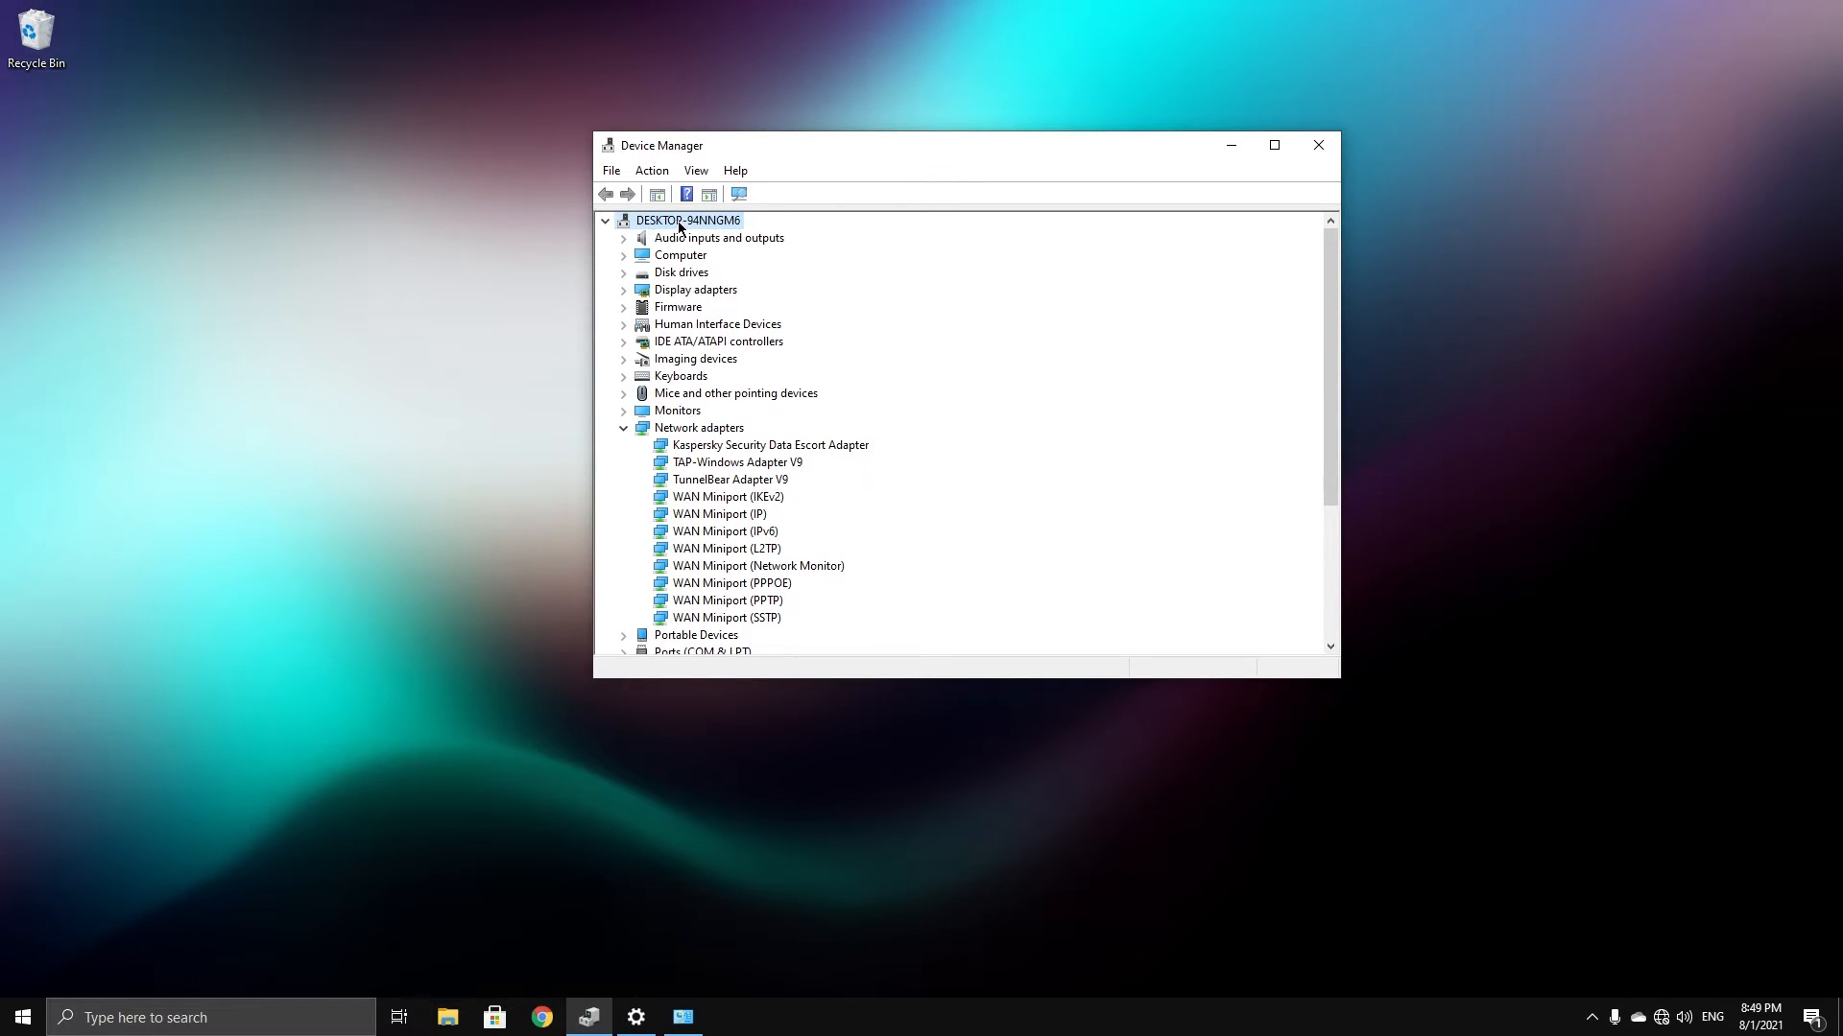
{"action": "right_click", "coordinate": [677, 221]}
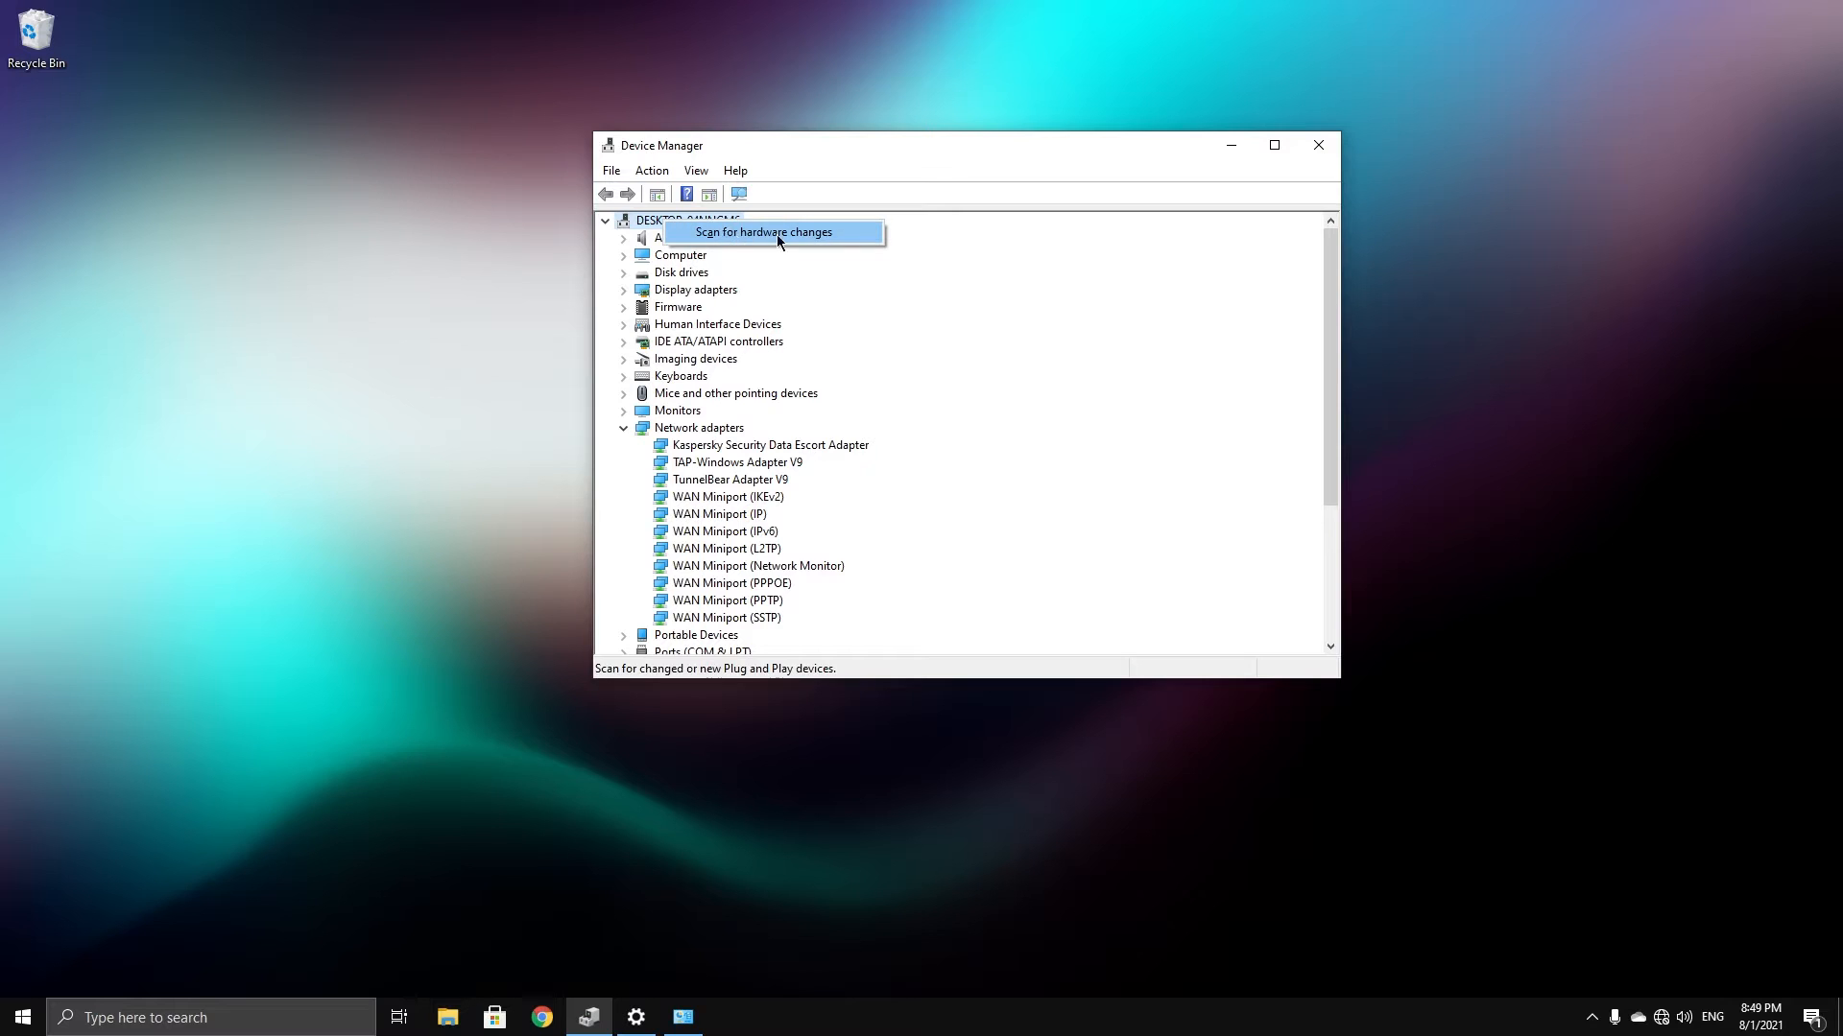
{"action": "left_click", "coordinate": [726, 239]}
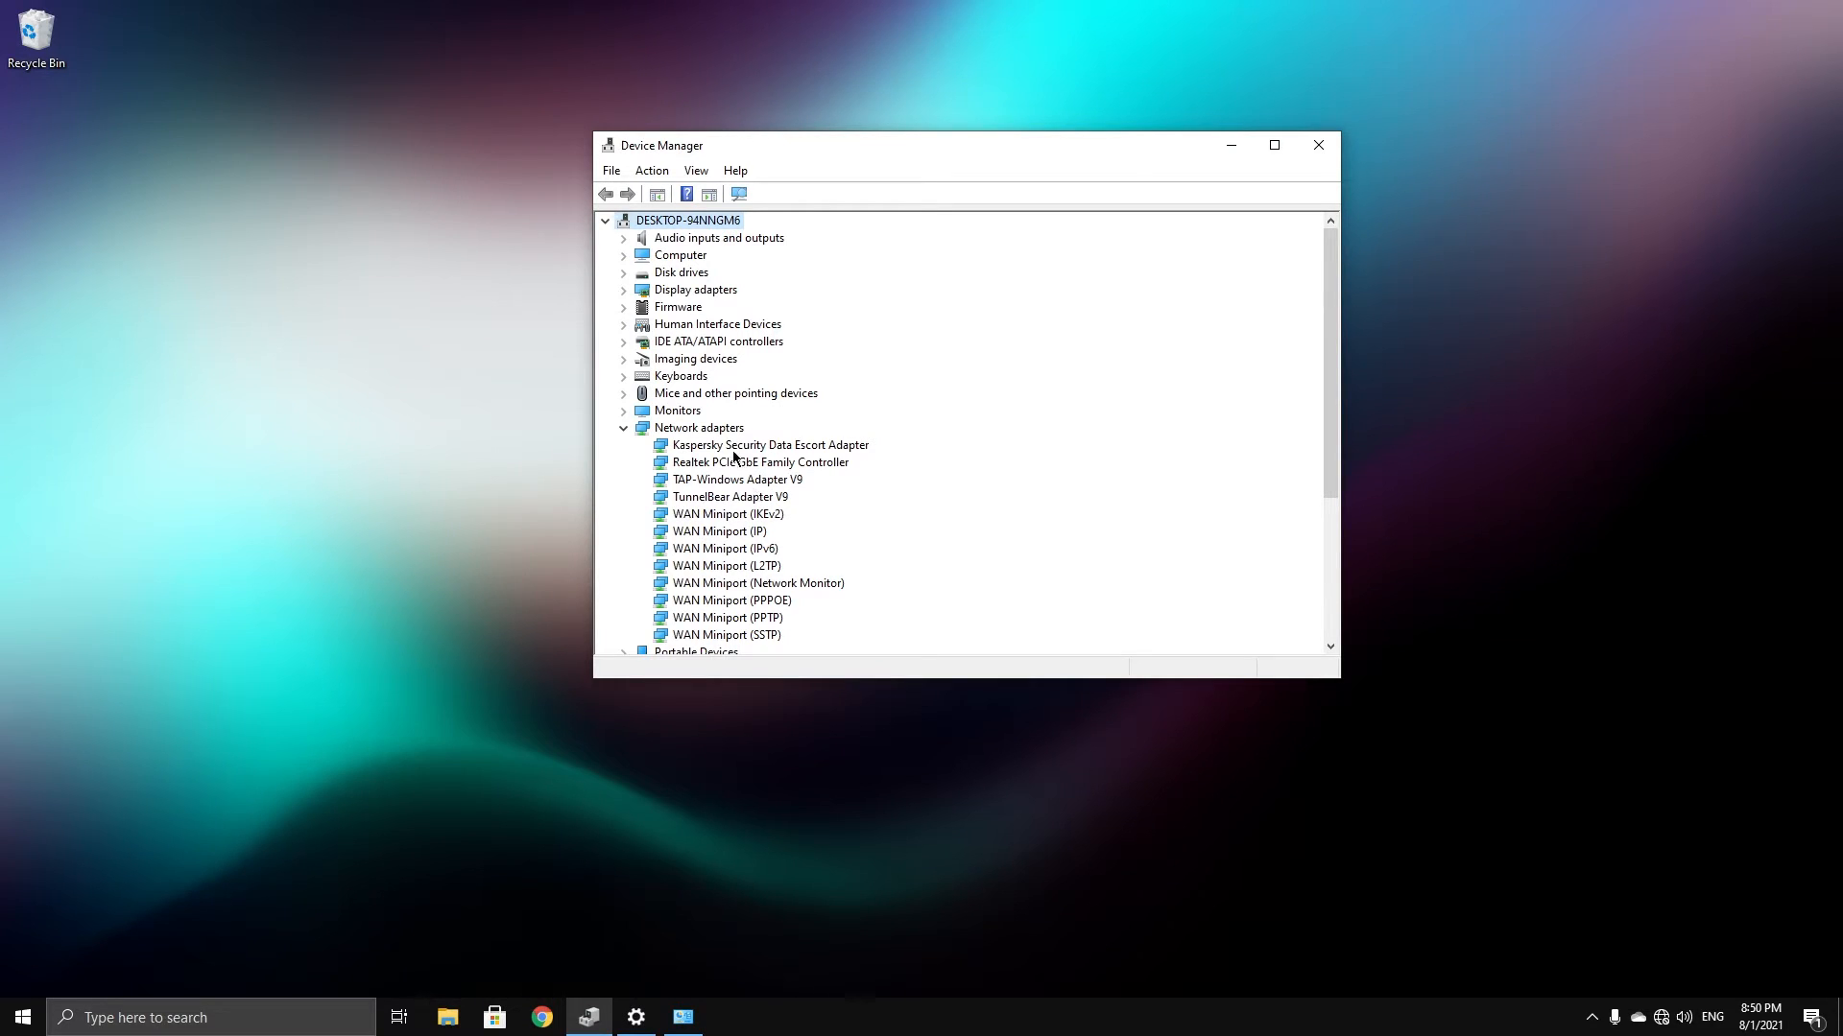
Uninstall the Realtek adapter again from its context menu and rescan so it reappears
{"action": "right_click", "coordinate": [695, 463]}
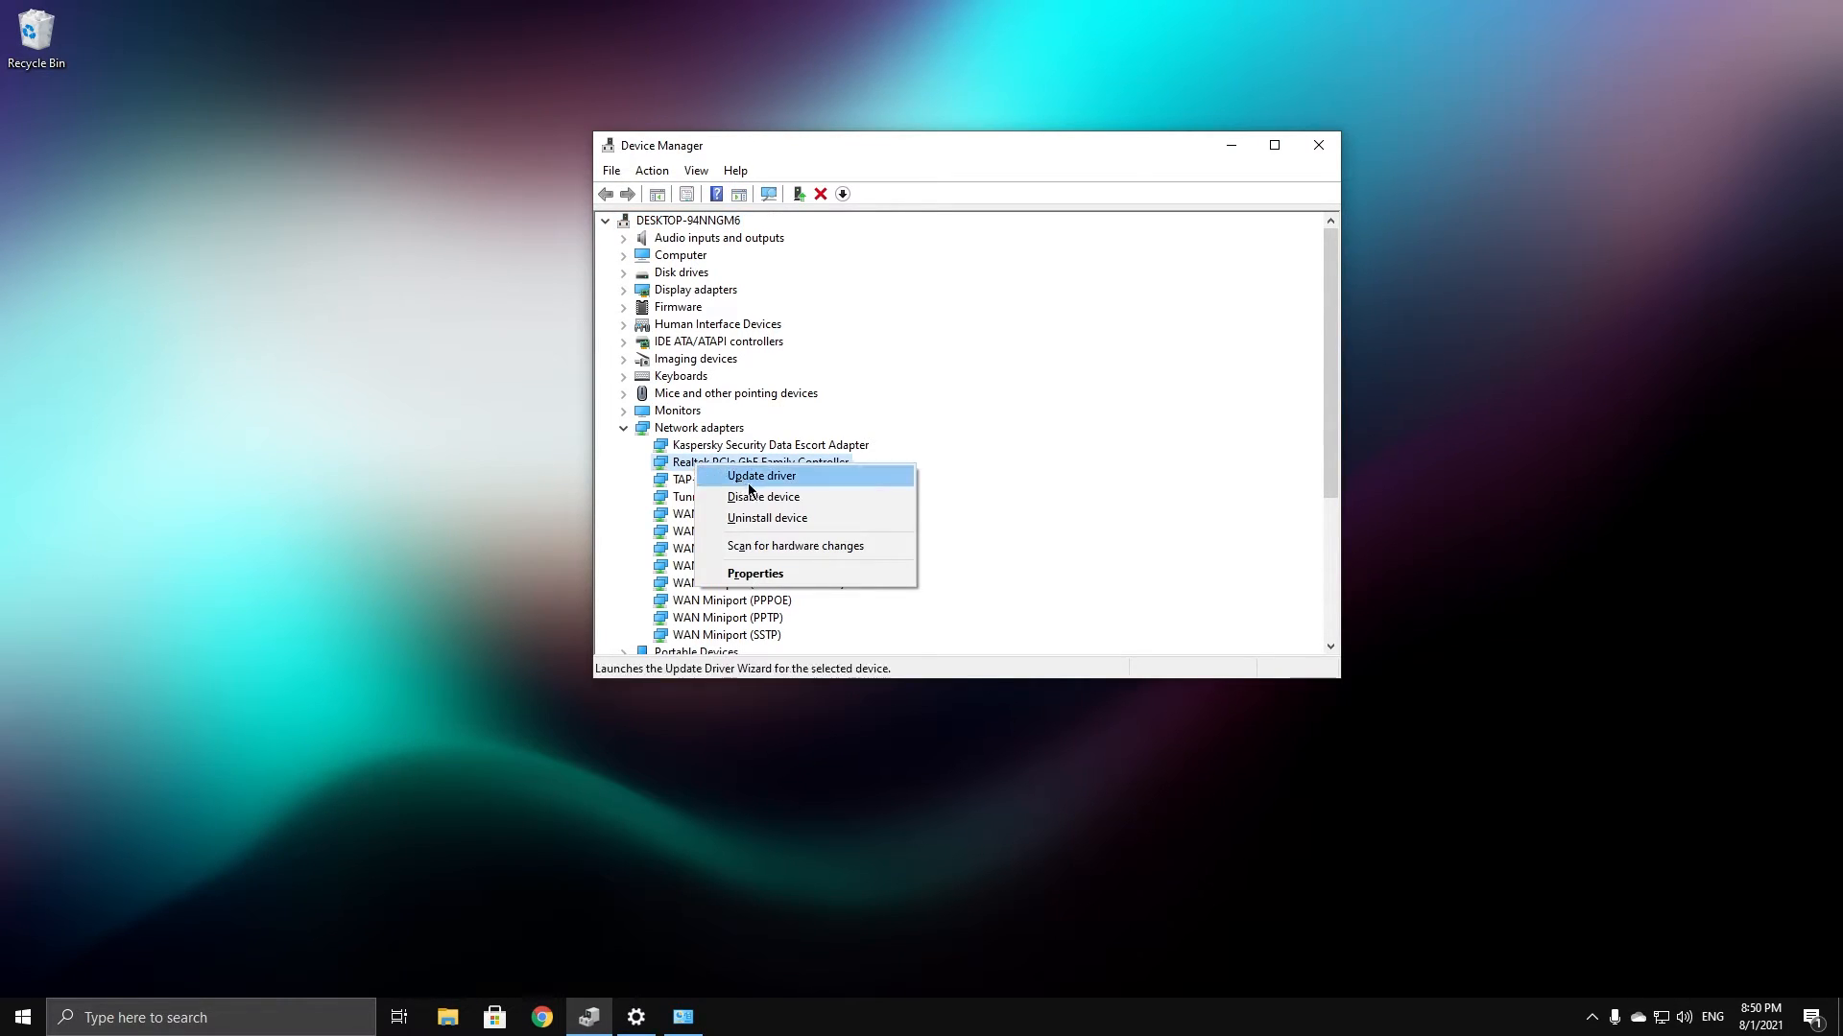
{"action": "left_click", "coordinate": [760, 520]}
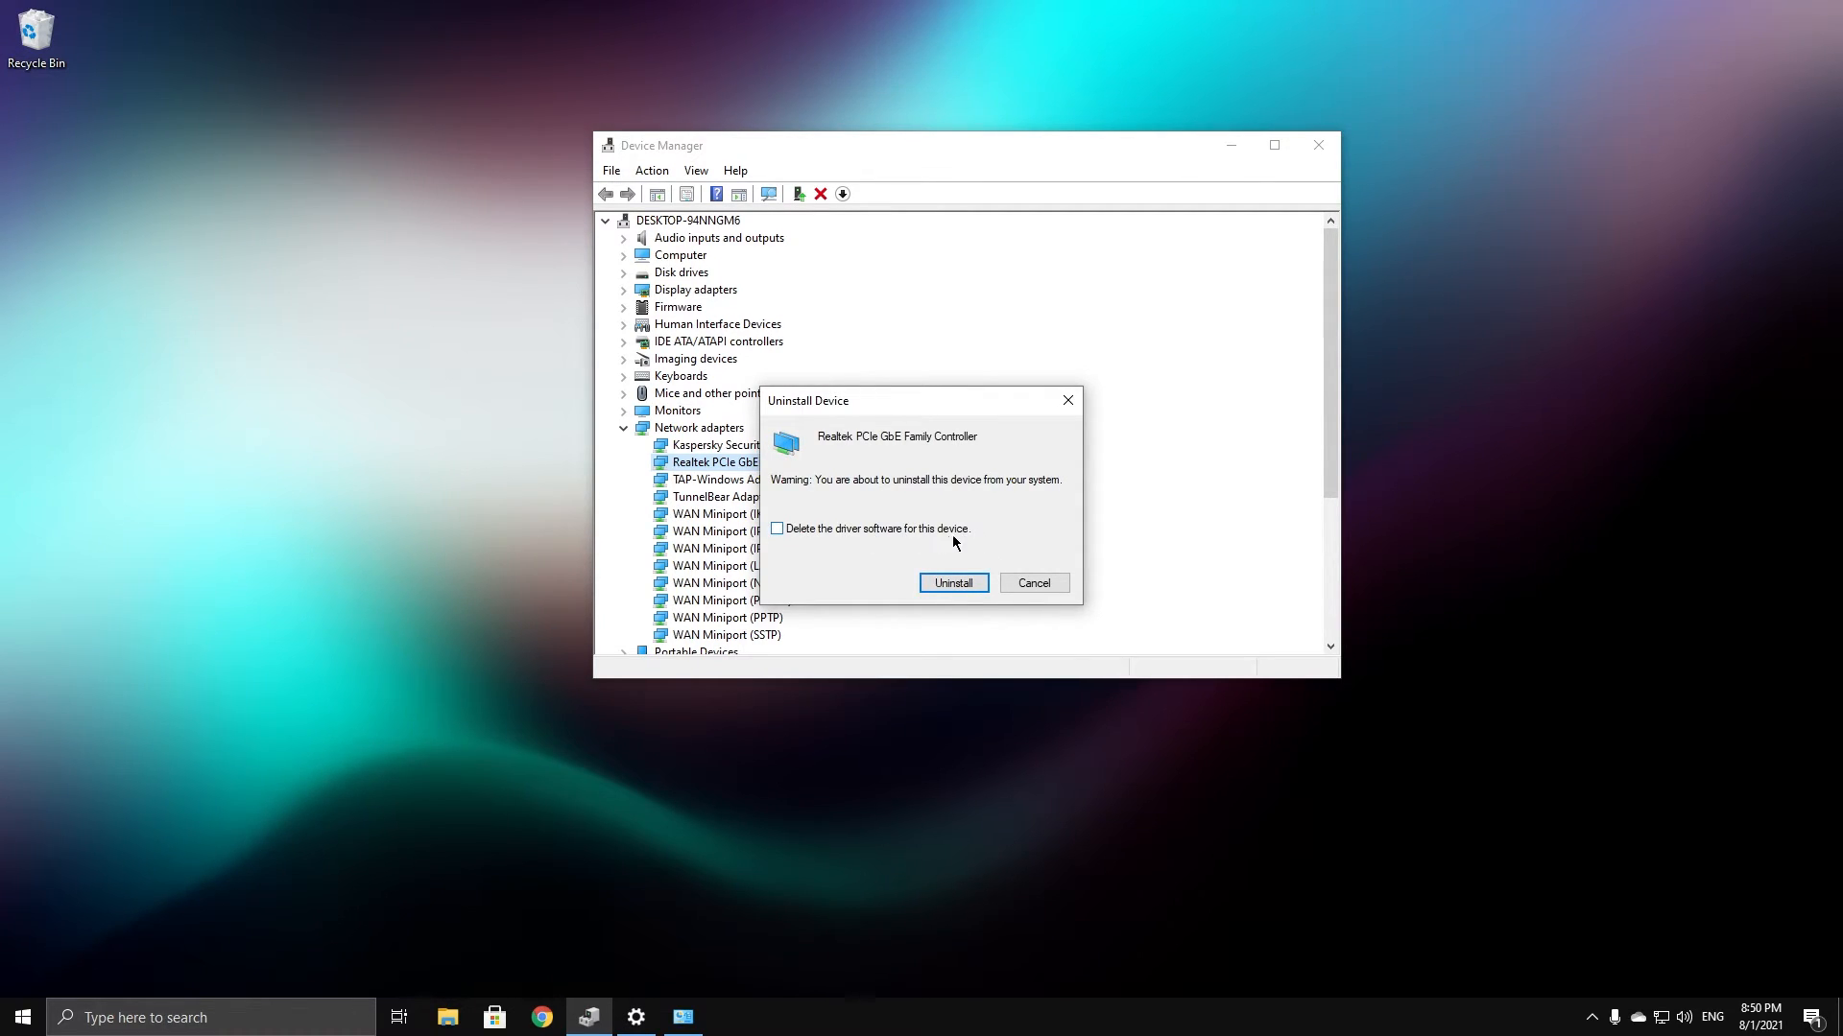
{"action": "left_click", "coordinate": [936, 583]}
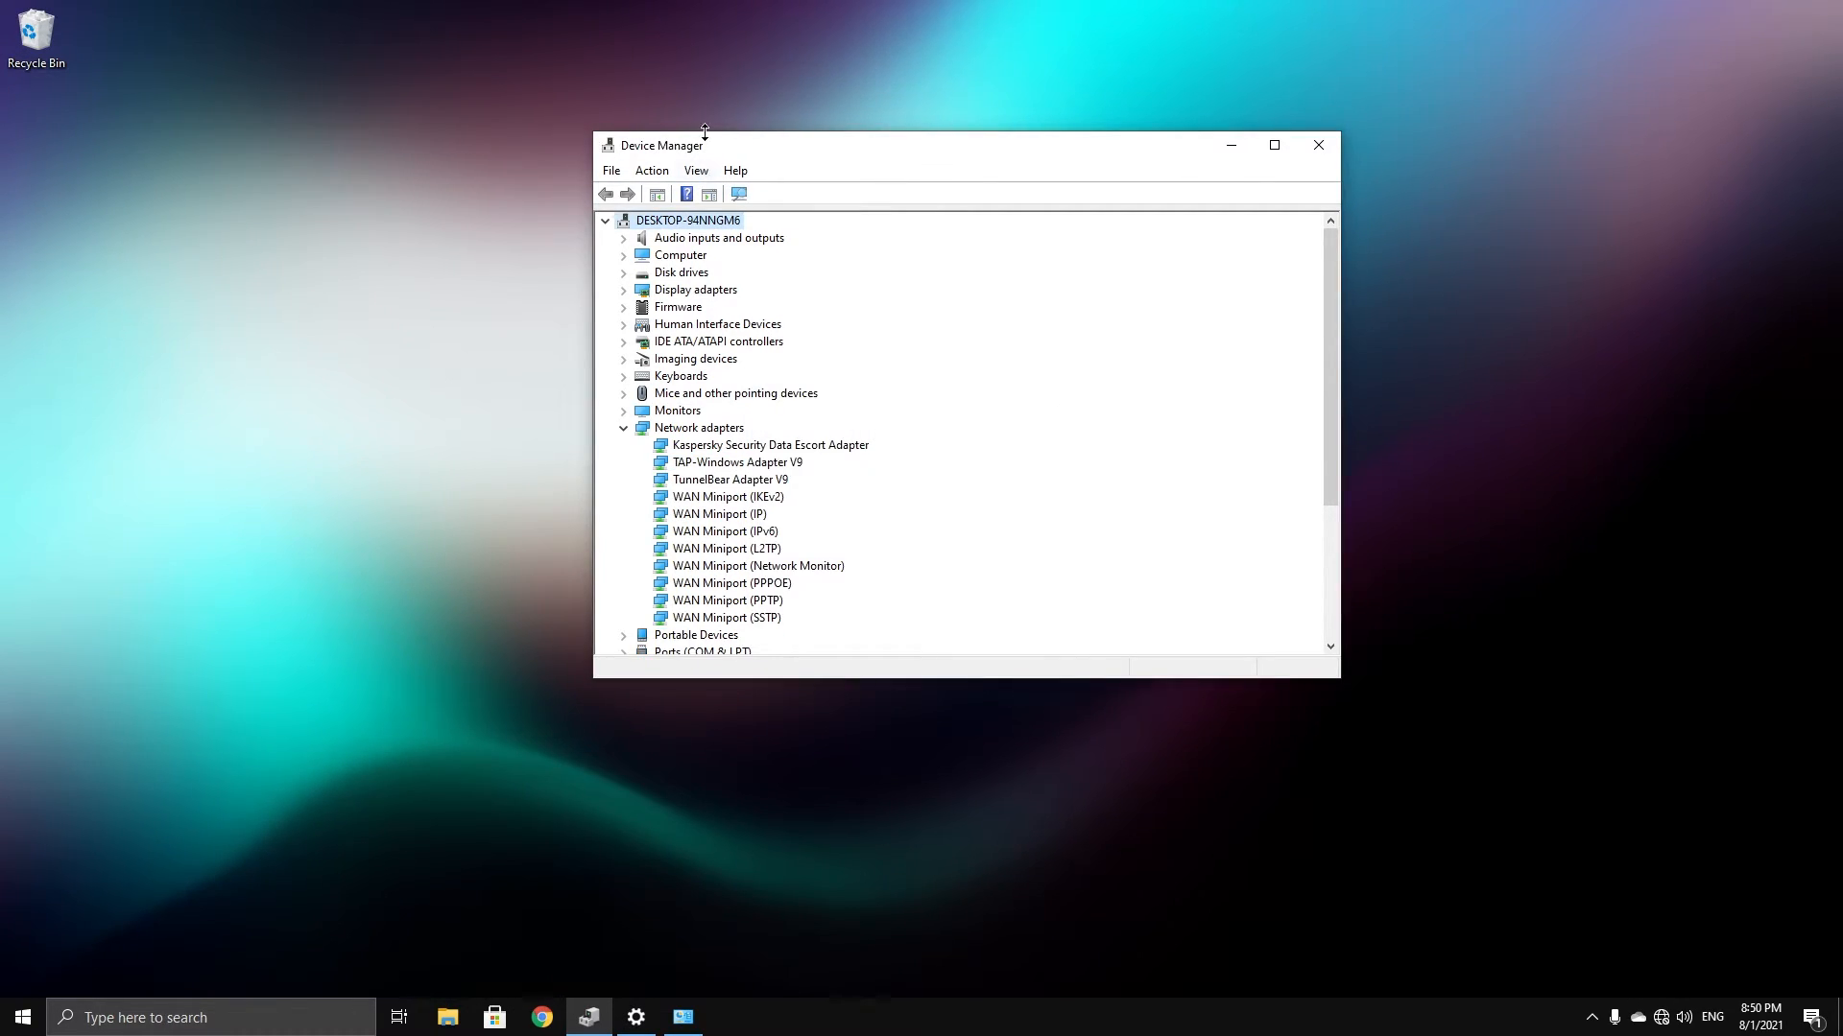
{"action": "left_click_drag", "start_coordinate": [709, 158], "coordinate": [714, 87]}
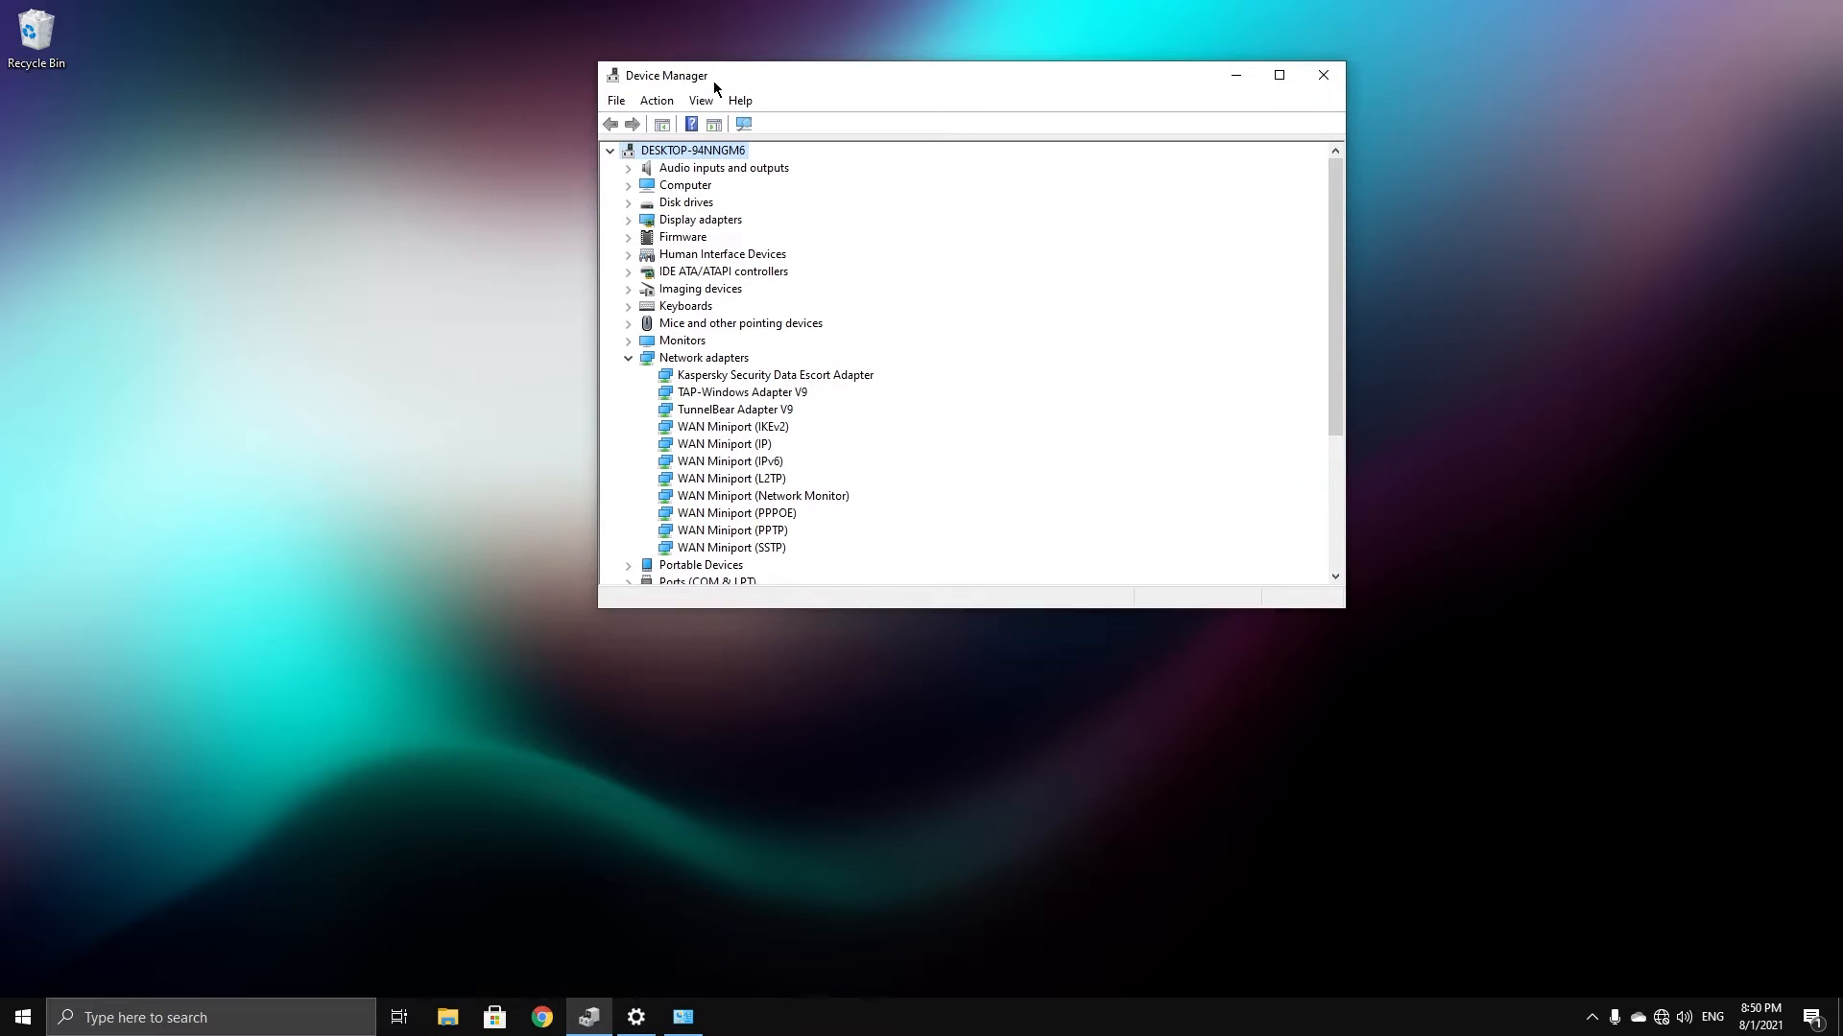
{"action": "right_click", "coordinate": [674, 156]}
{"action": "left_click", "coordinate": [719, 165]}
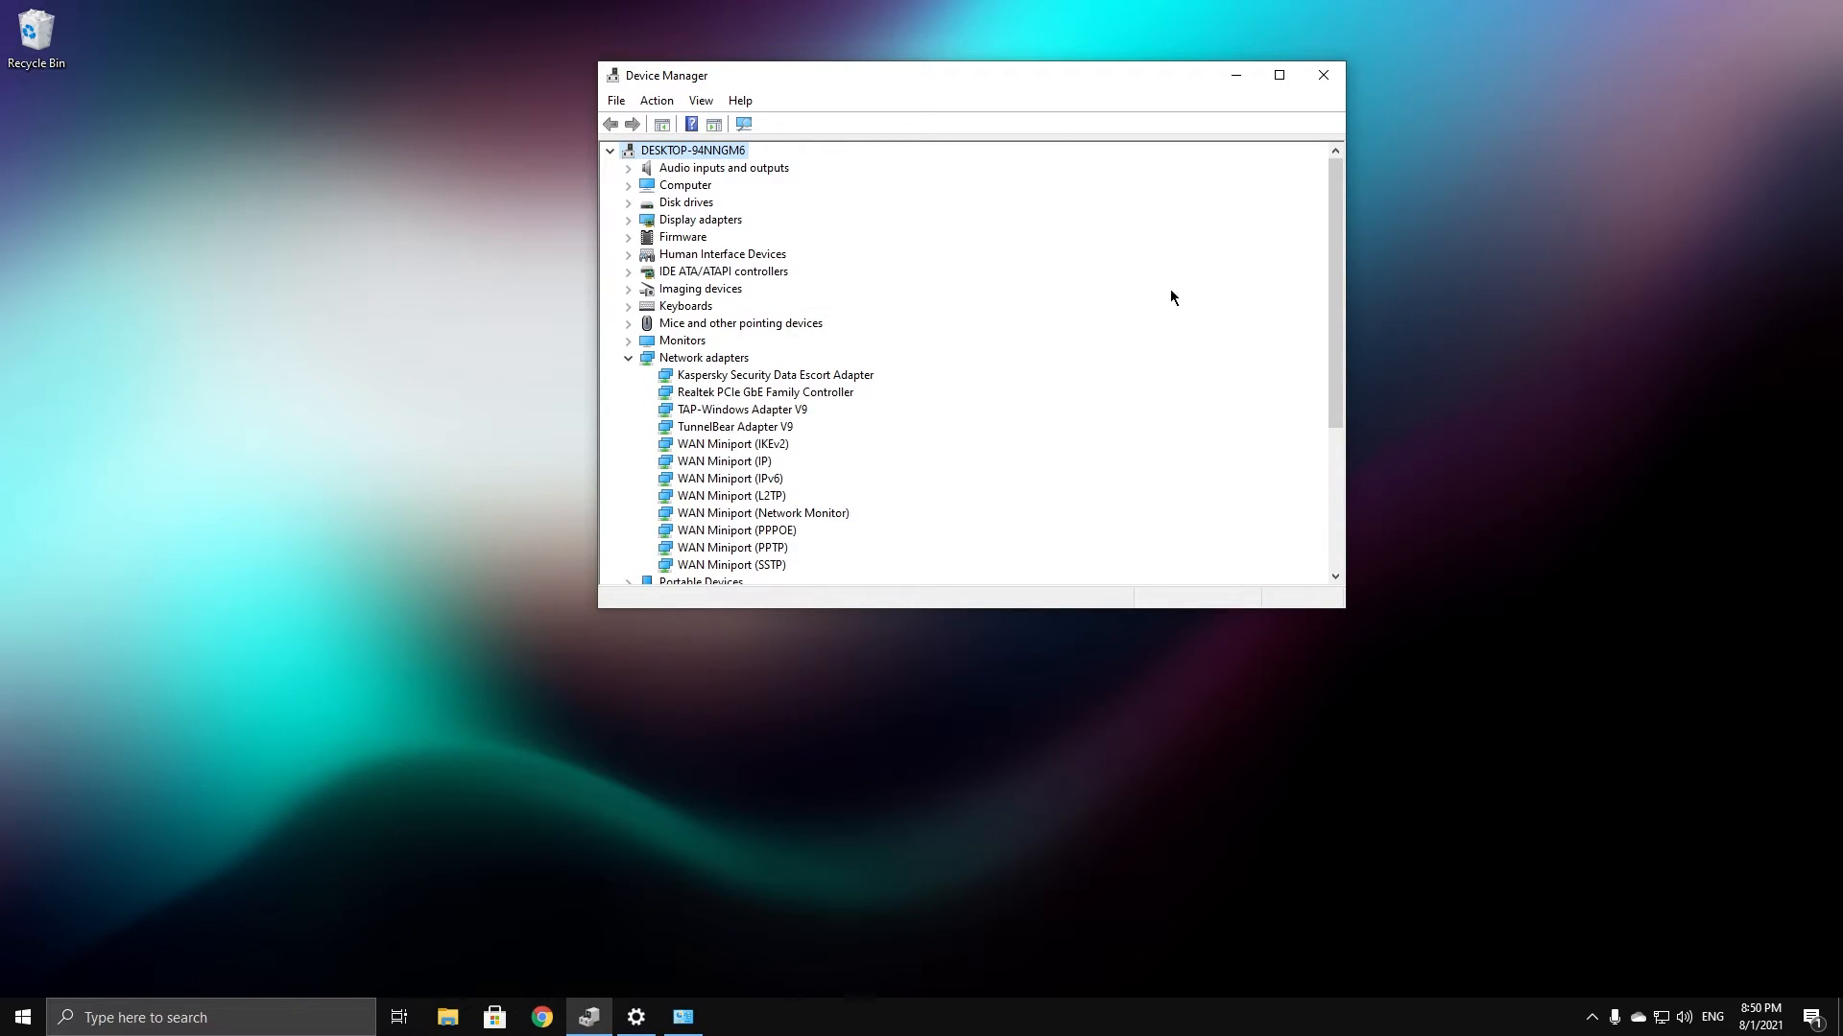
Close Device Manager and run setup.exe from the downloaded driver folder as administrator
{"action": "left_click", "coordinate": [1323, 74]}
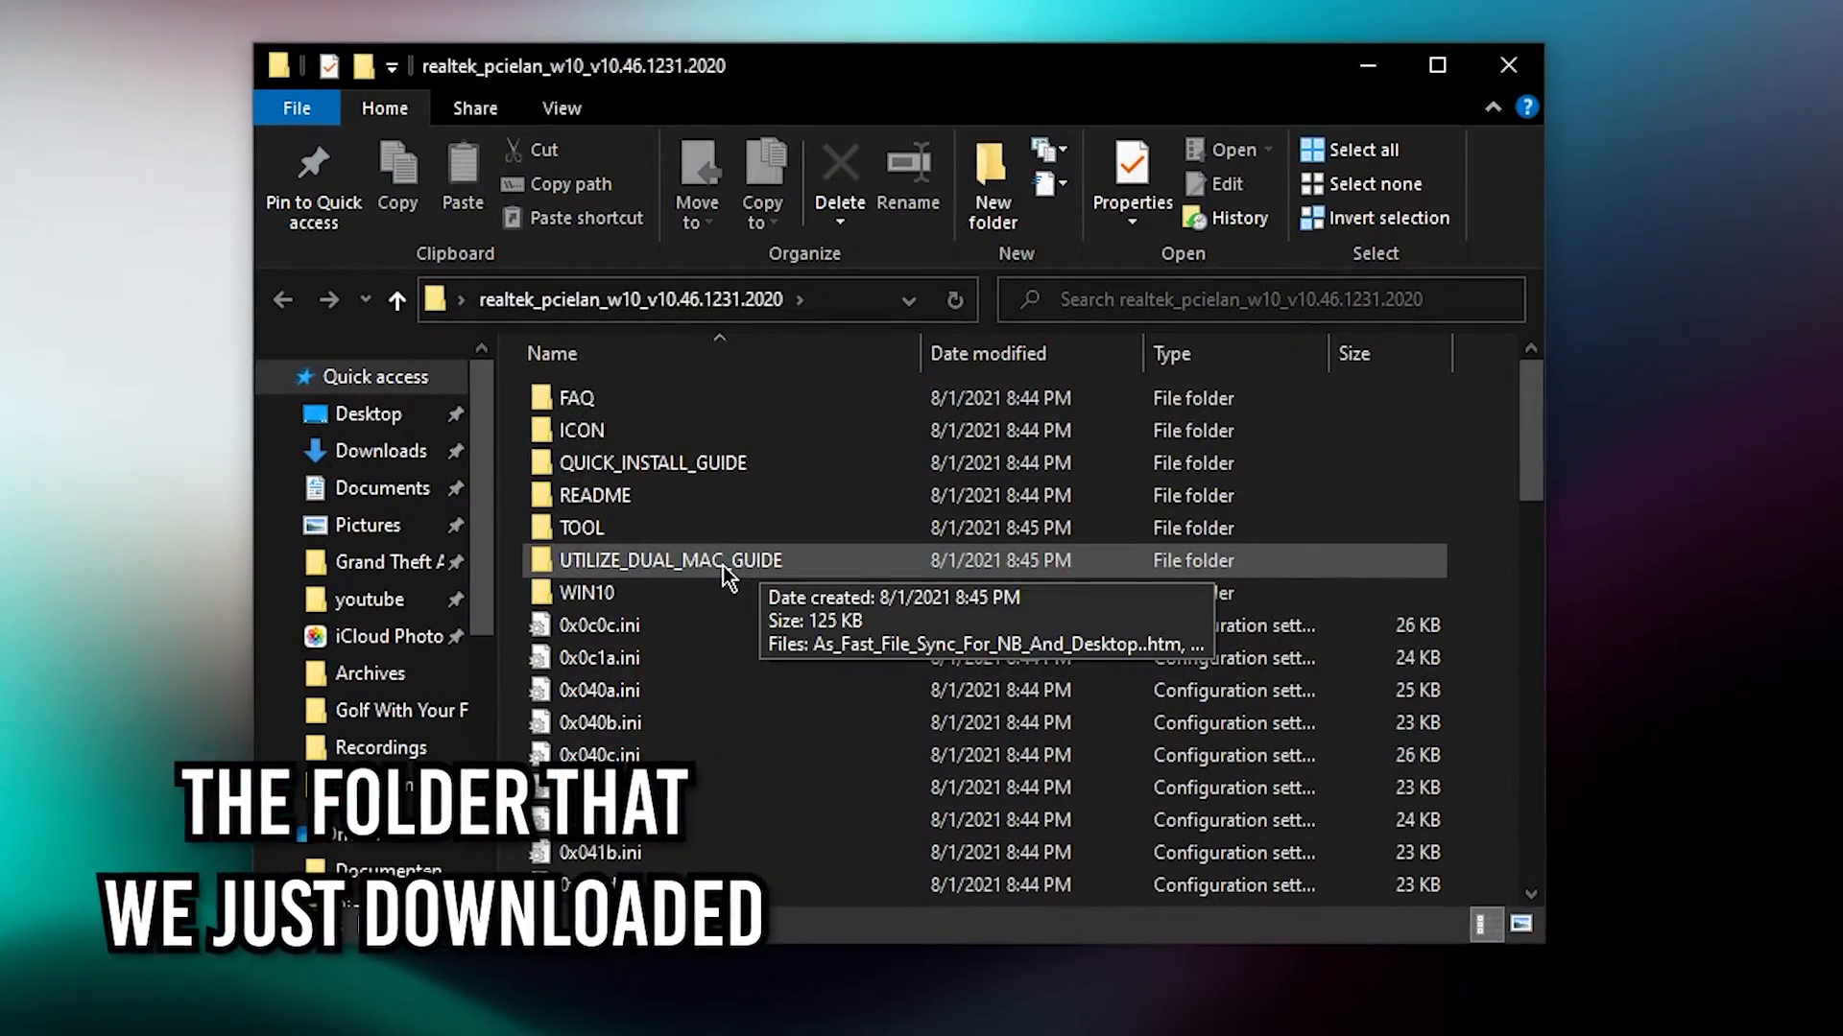
{"action": "scroll", "coordinate": [722, 566], "scroll_direction": "down", "scroll_amount": 10}
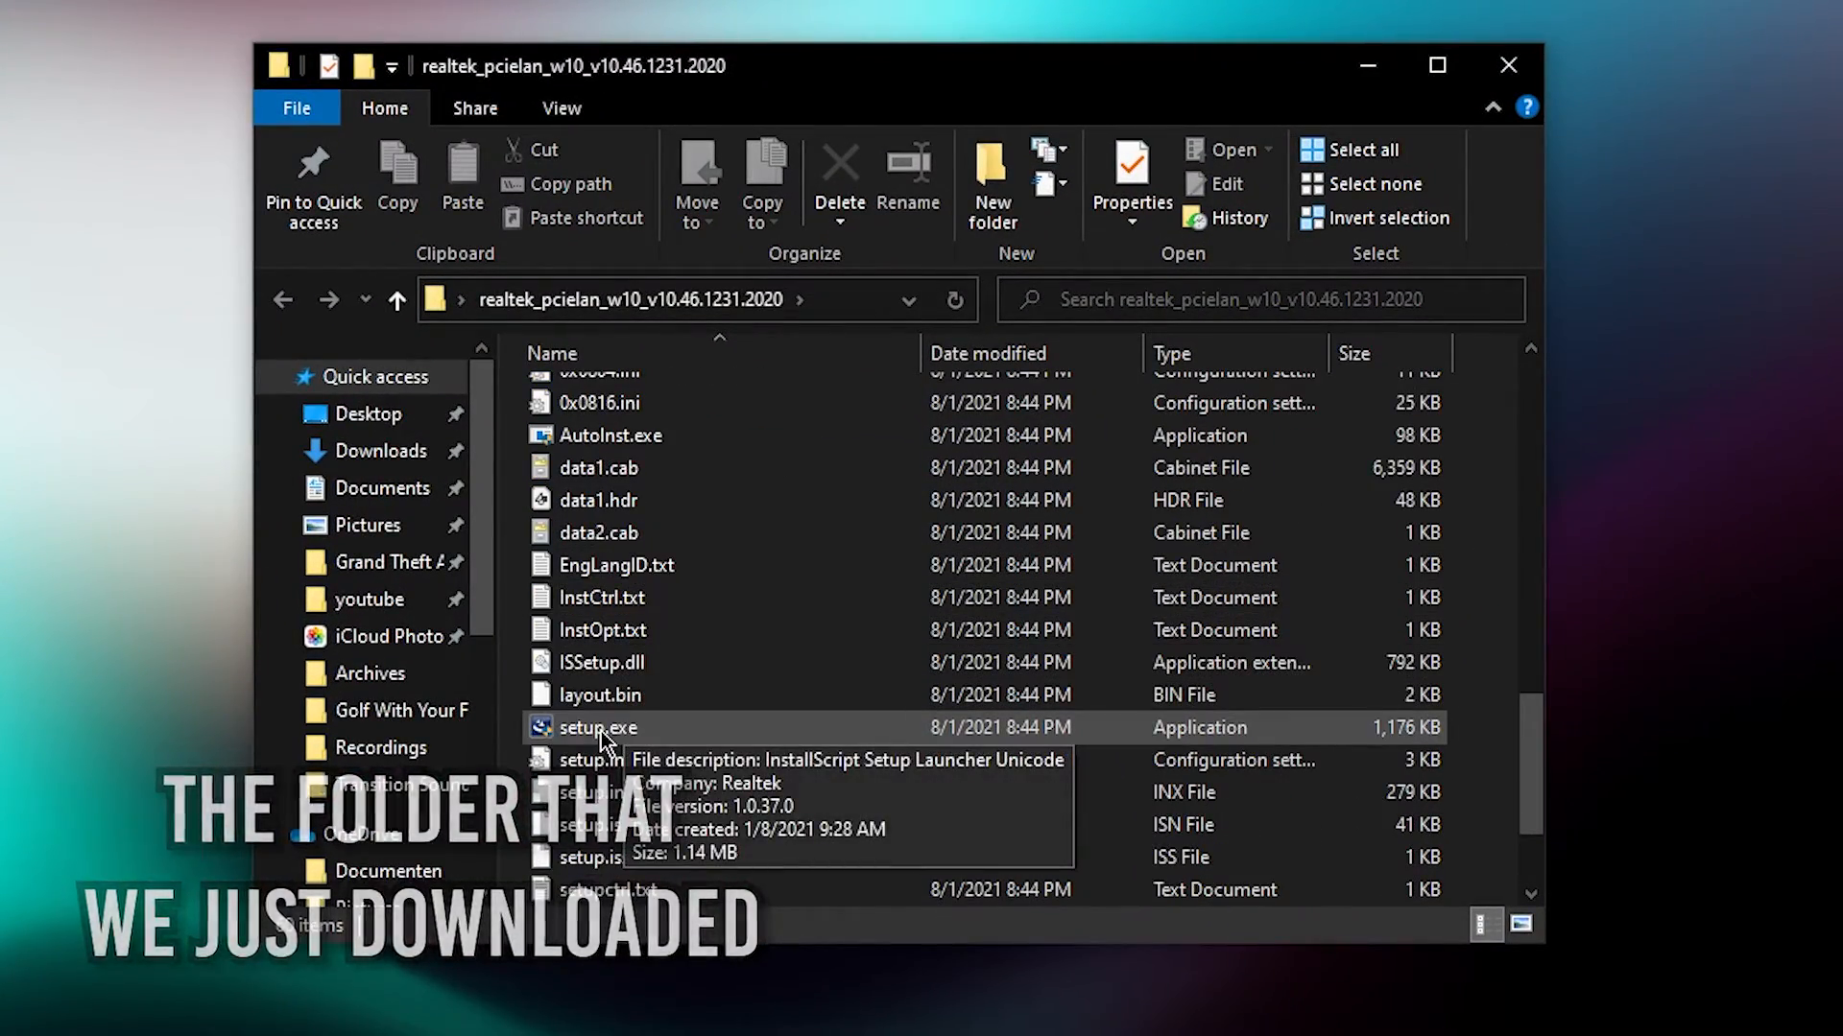
{"action": "right_click", "coordinate": [625, 729]}
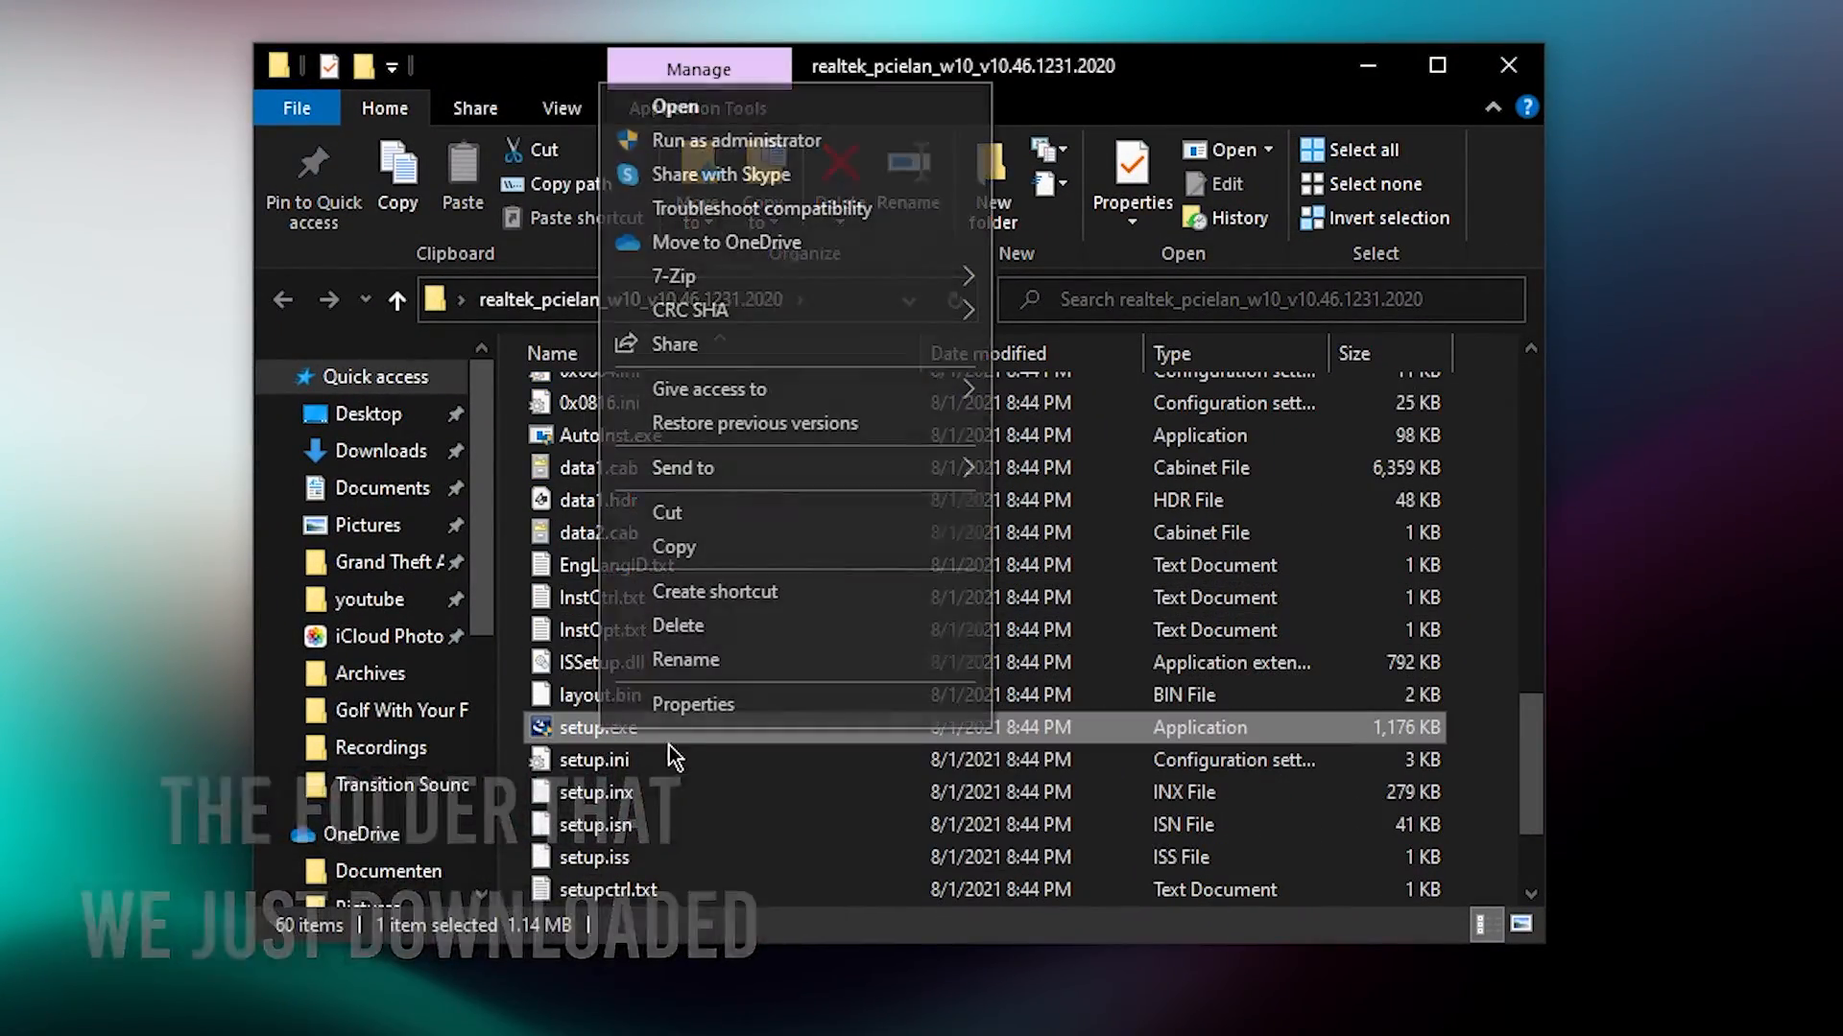
{"action": "left_click", "coordinate": [736, 146]}
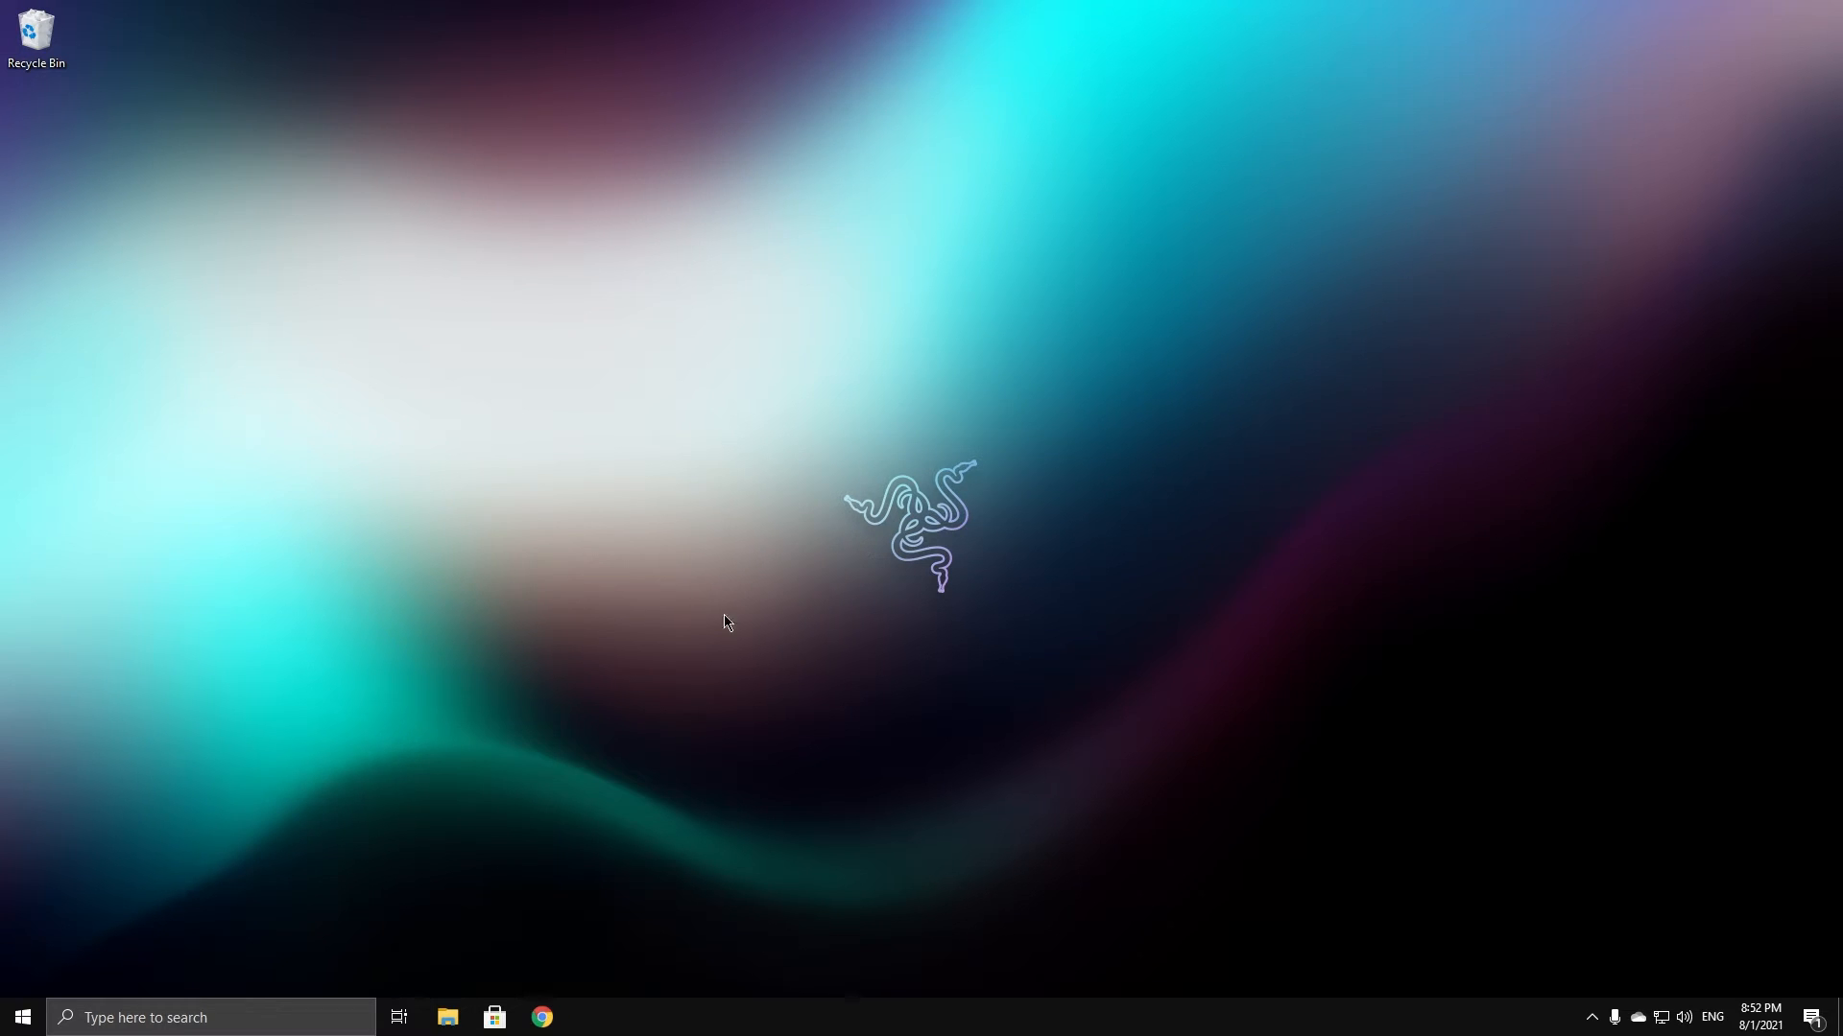
Reopen Device Manager by searching 'device' and expand Network adapters to show the Realtek PCIe GbE controller
{"action": "left_click", "coordinate": [219, 1021]}
{"action": "type", "text": "device"}
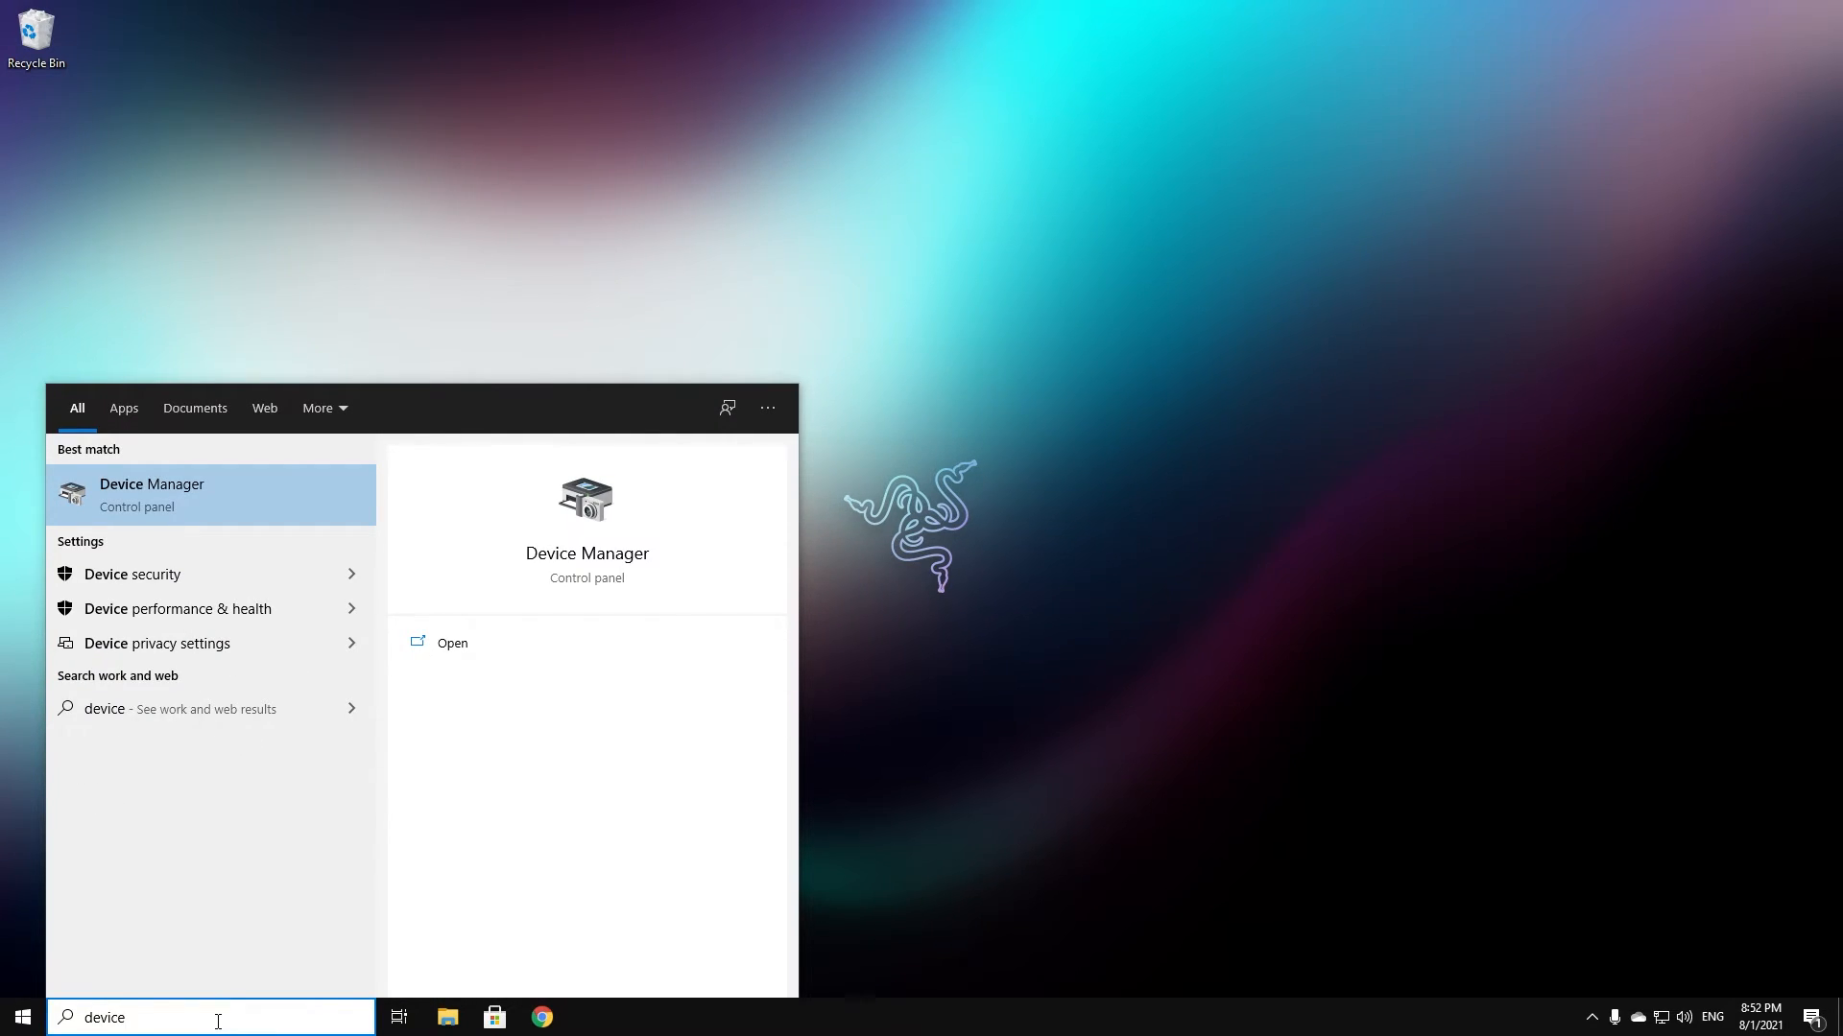
{"action": "key", "text": "Return"}
{"action": "left_click_drag", "start_coordinate": [187, 48], "coordinate": [614, 126]}
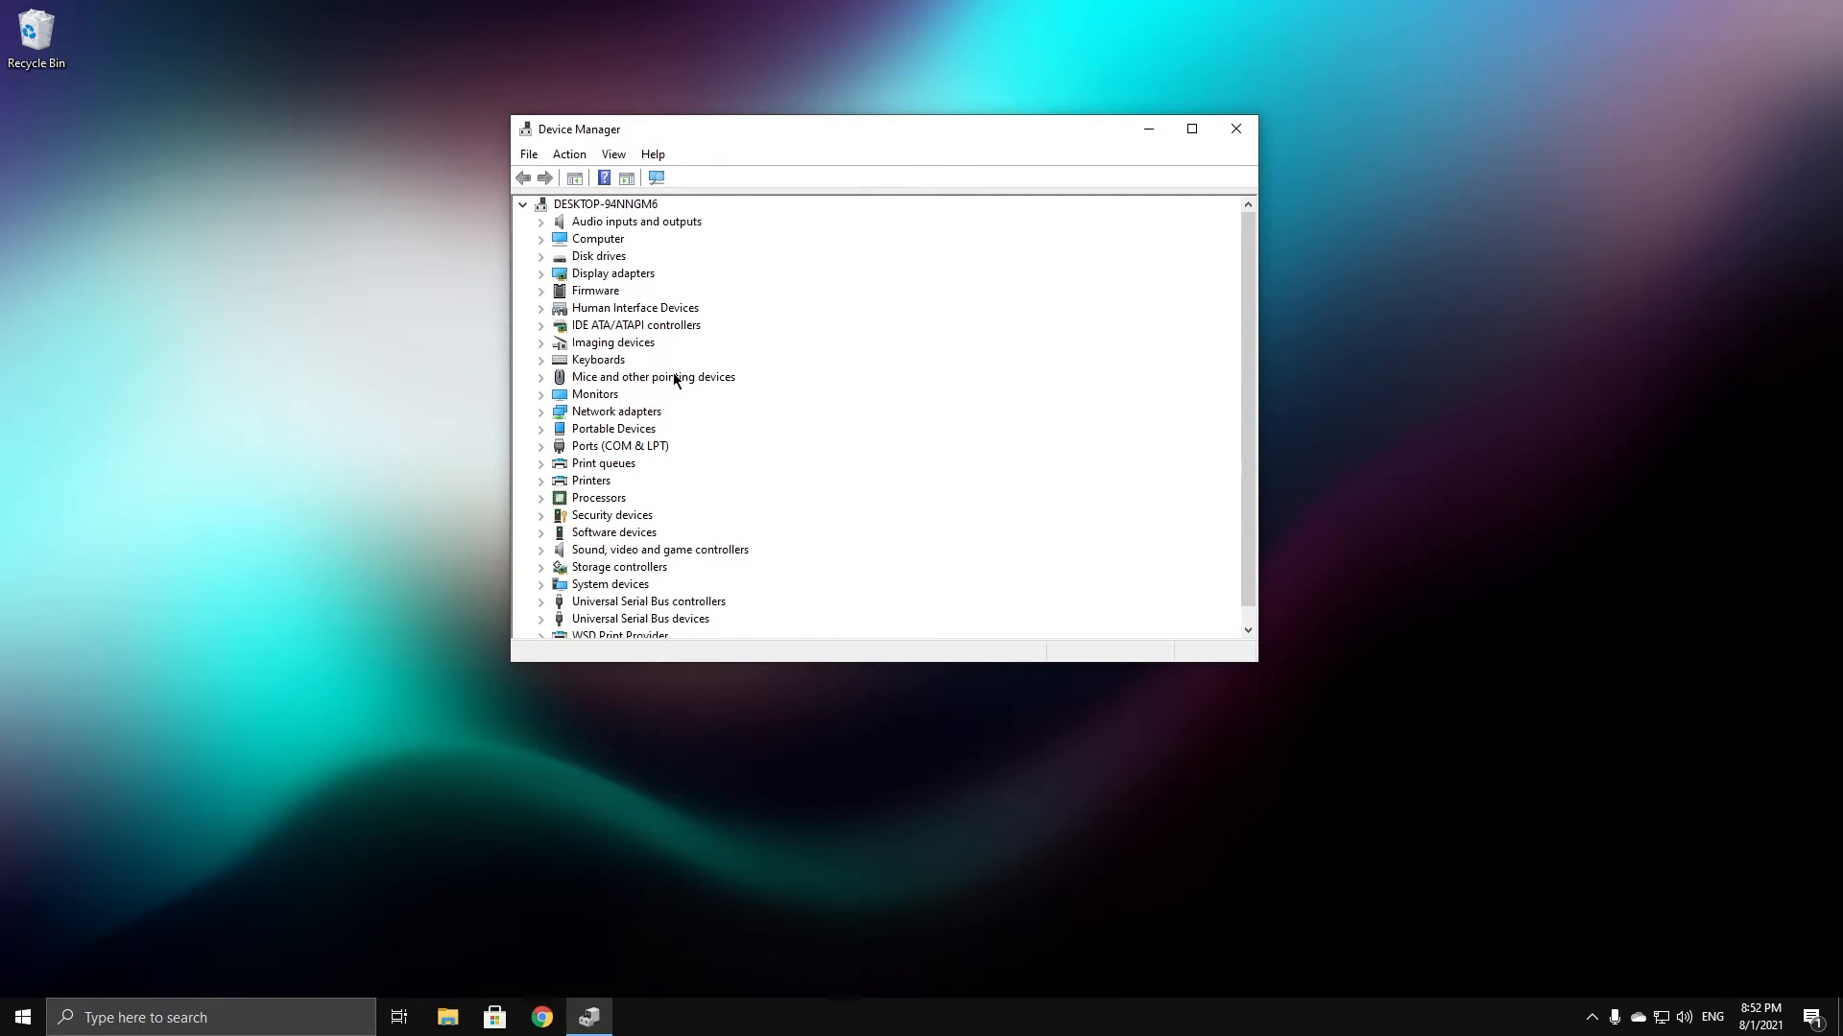
{"action": "scroll", "coordinate": [676, 379], "scroll_direction": "down", "scroll_amount": 1}
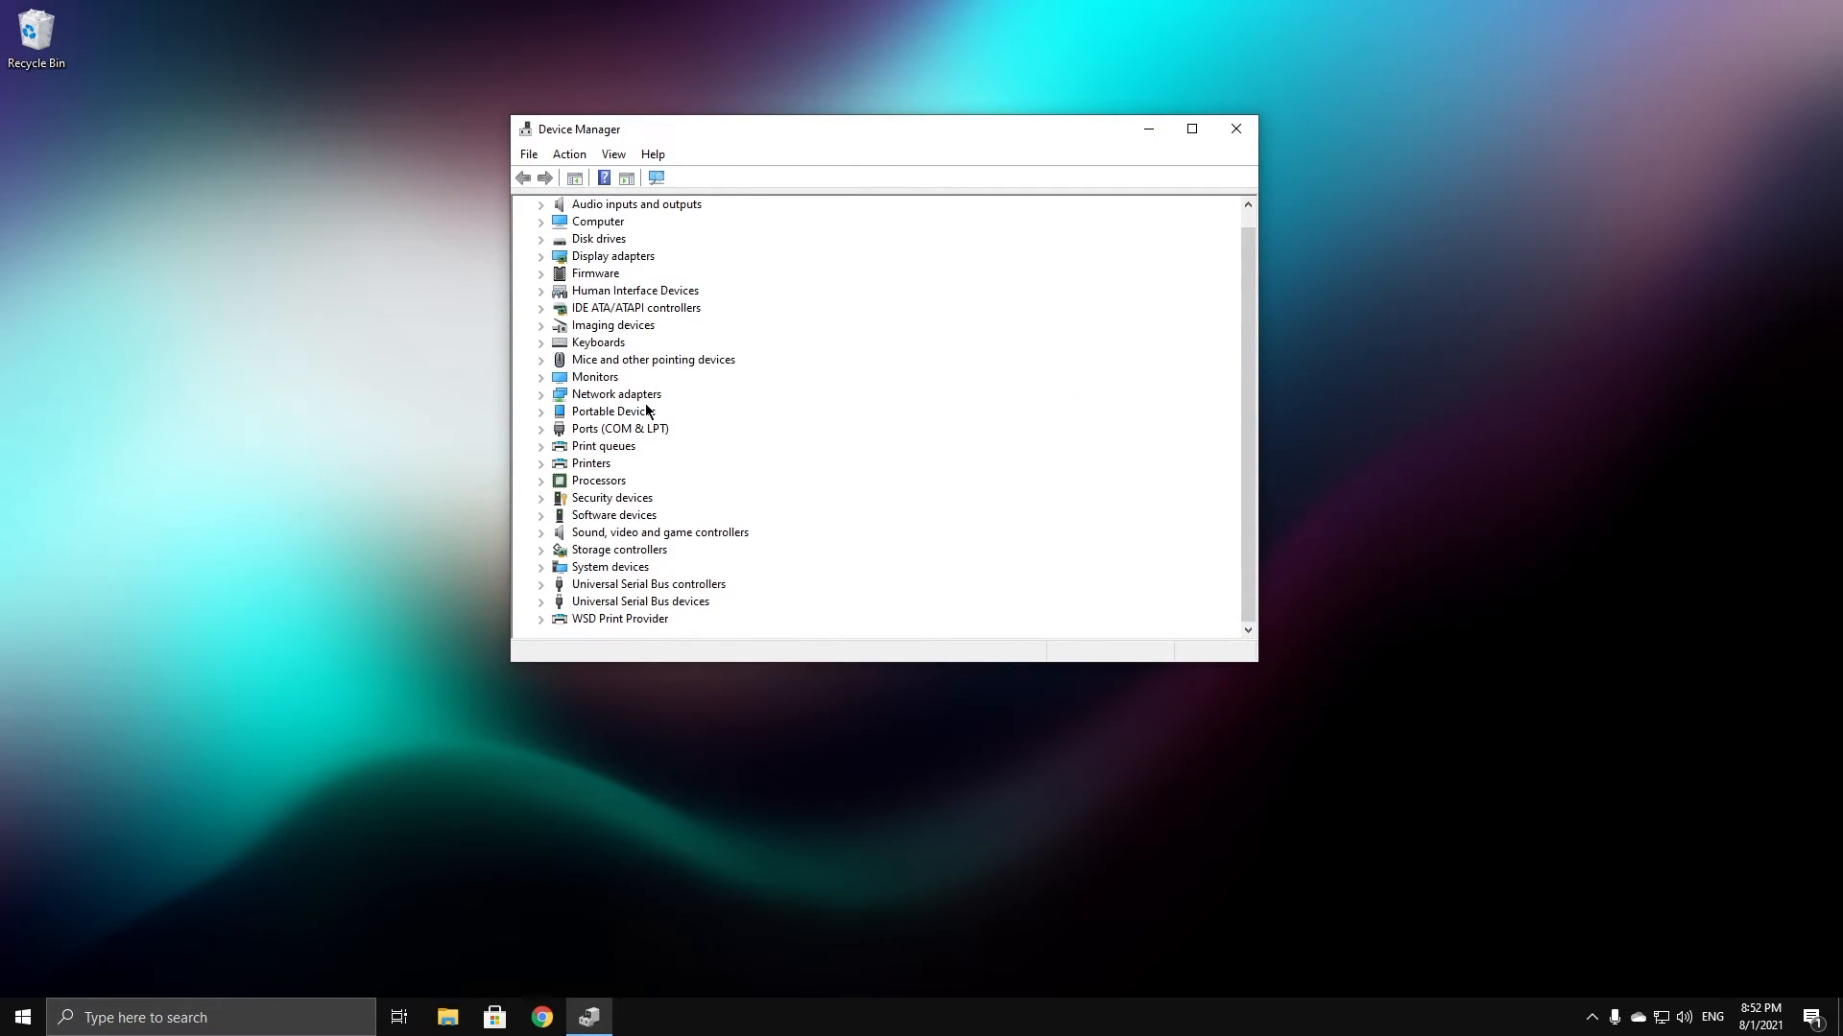
{"action": "left_click", "coordinate": [540, 395]}
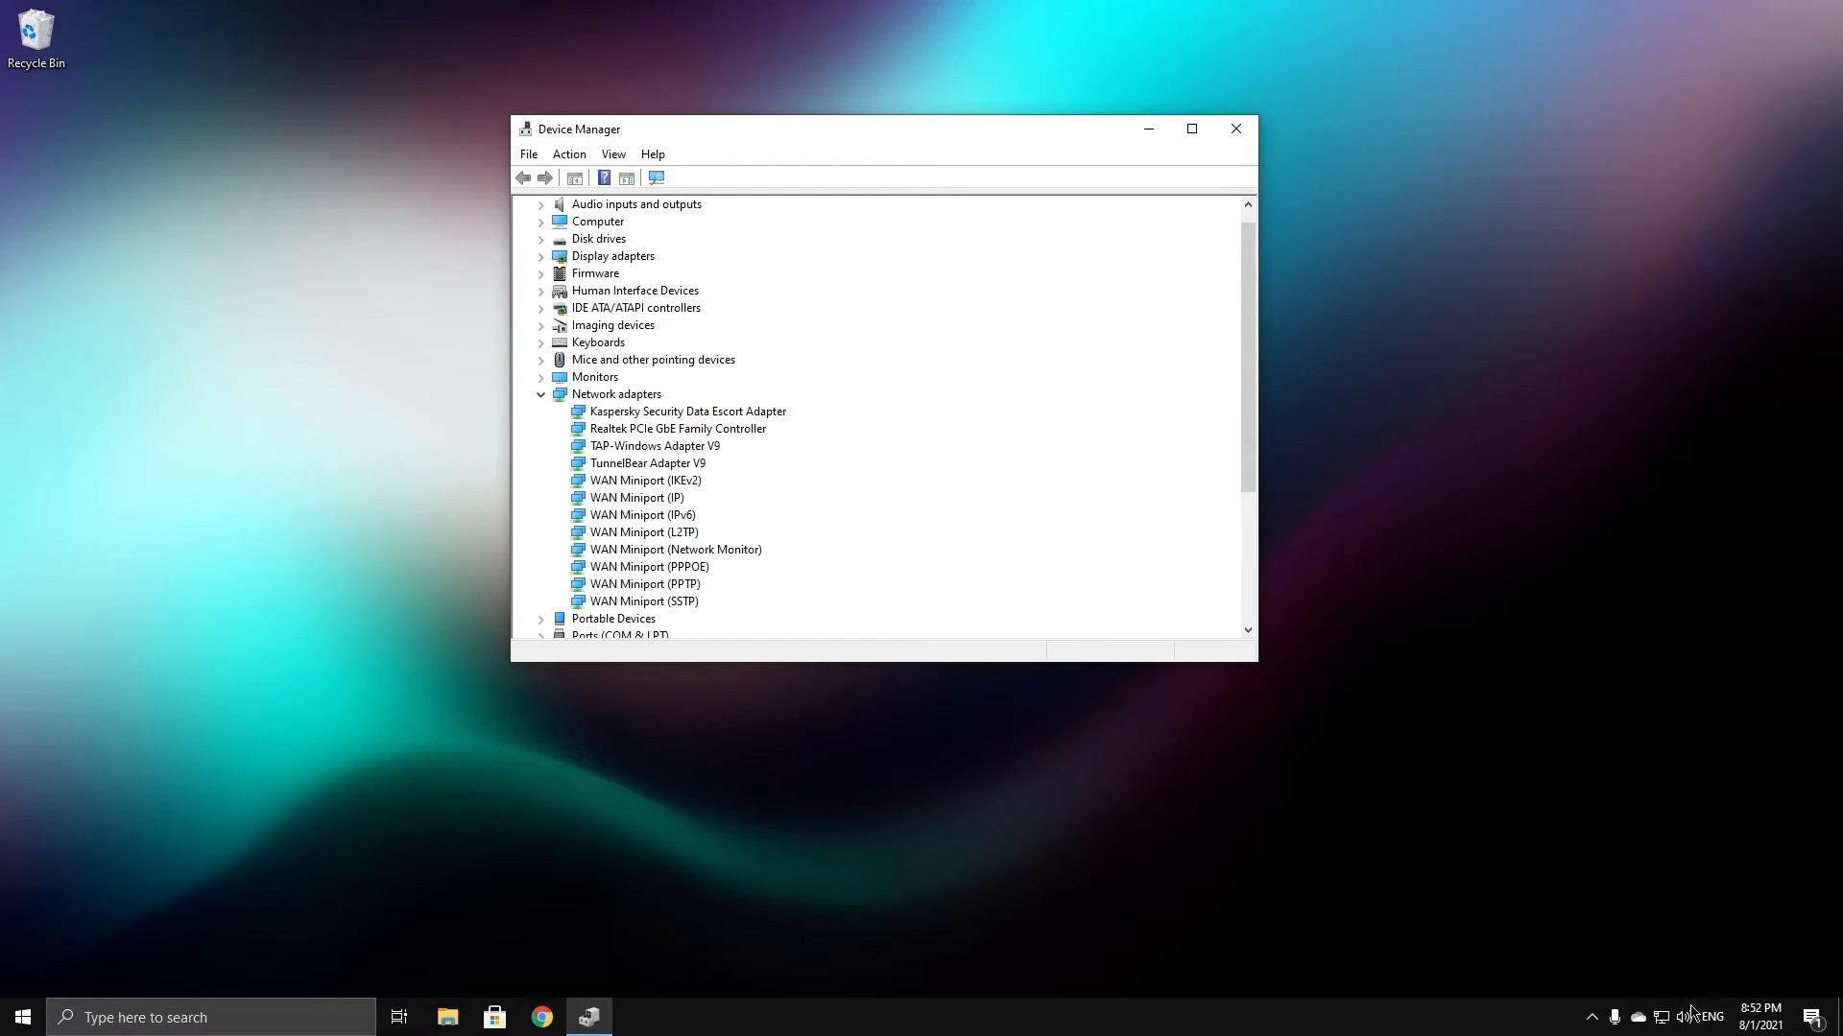
Go from Network & Internet settings to Ethernet's adapter options, showing Ethernet on the Realtek controller
{"action": "right_click", "coordinate": [1661, 1027]}
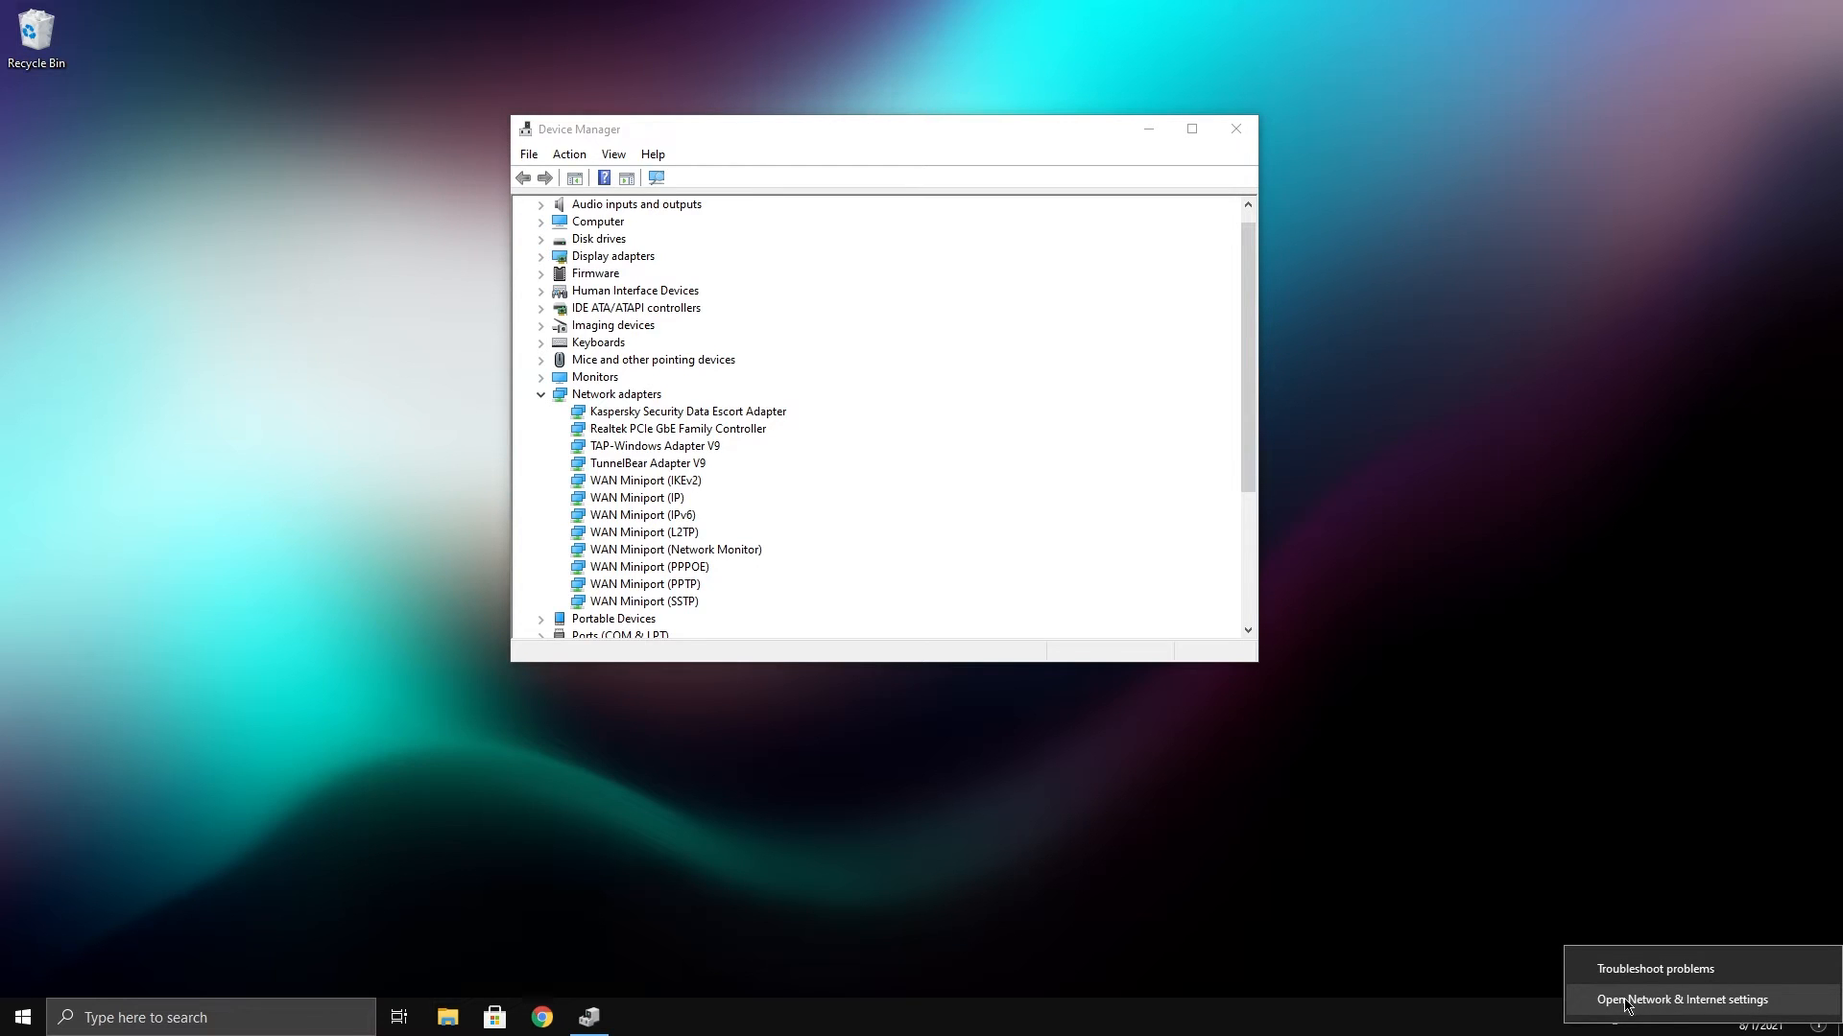
{"action": "left_click", "coordinate": [1627, 1001]}
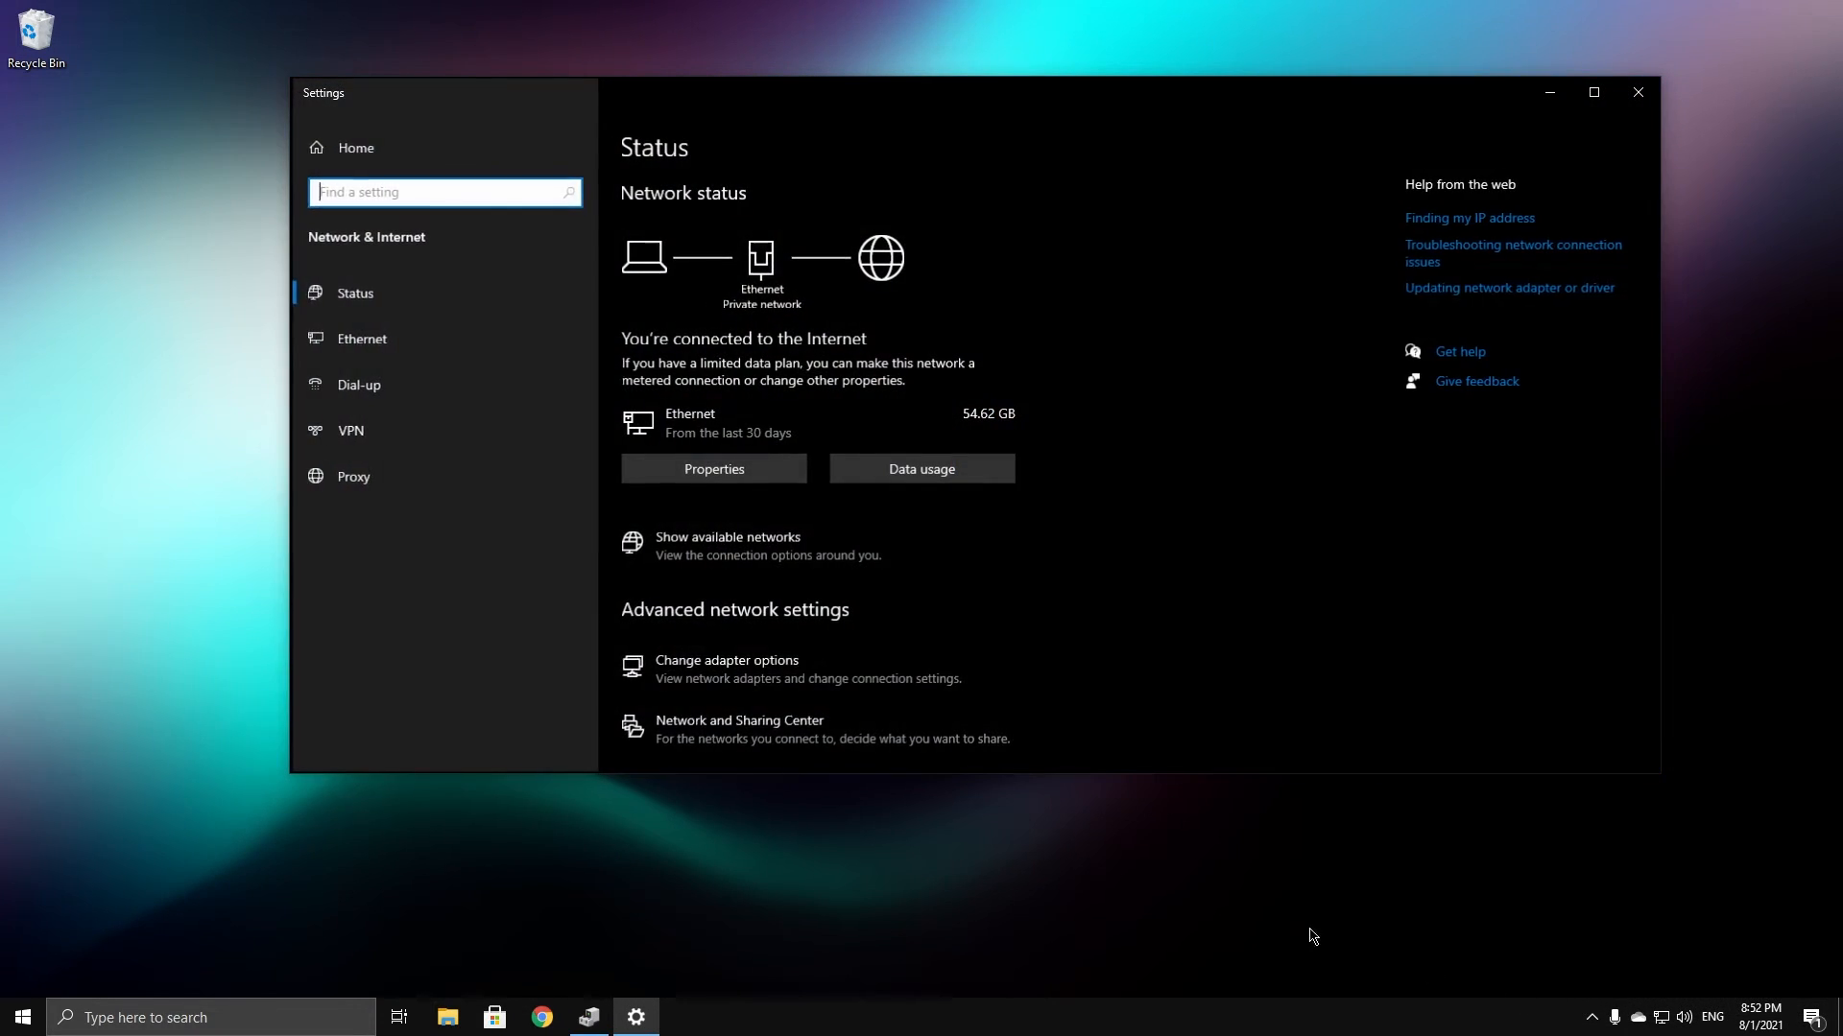
{"action": "left_click", "coordinate": [363, 349]}
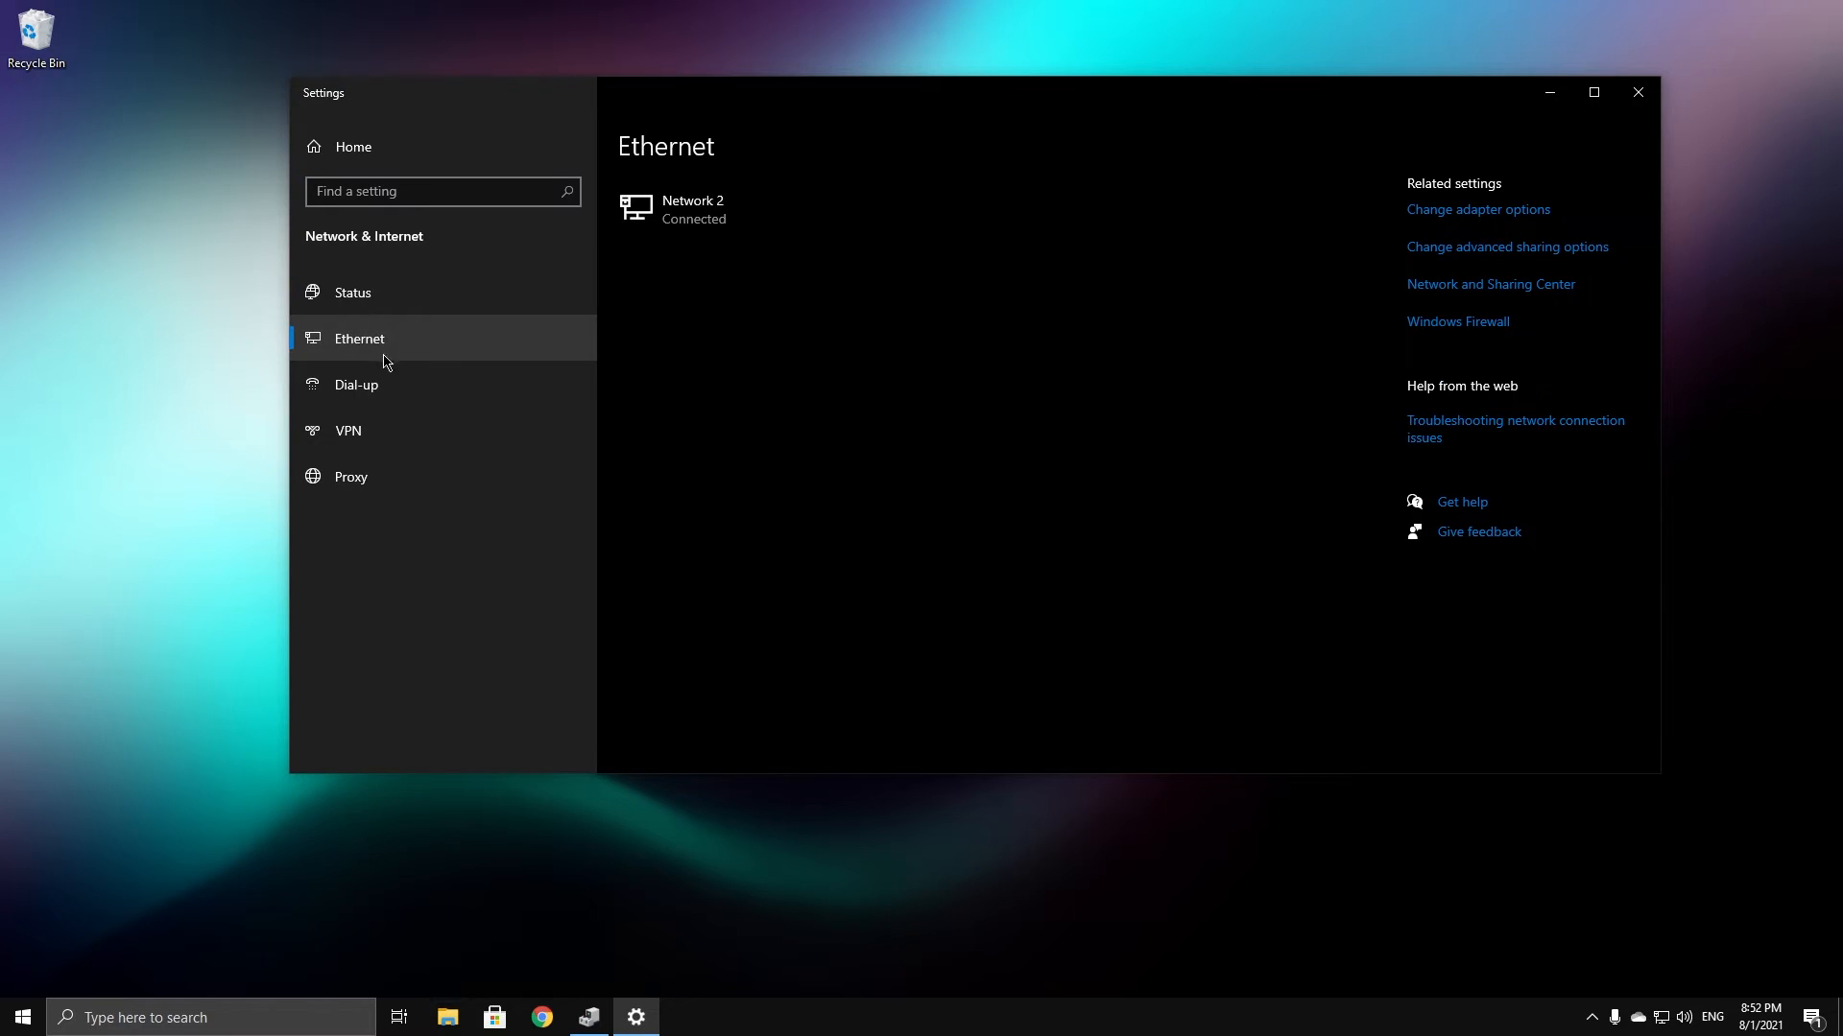
{"action": "left_click", "coordinate": [1503, 213]}
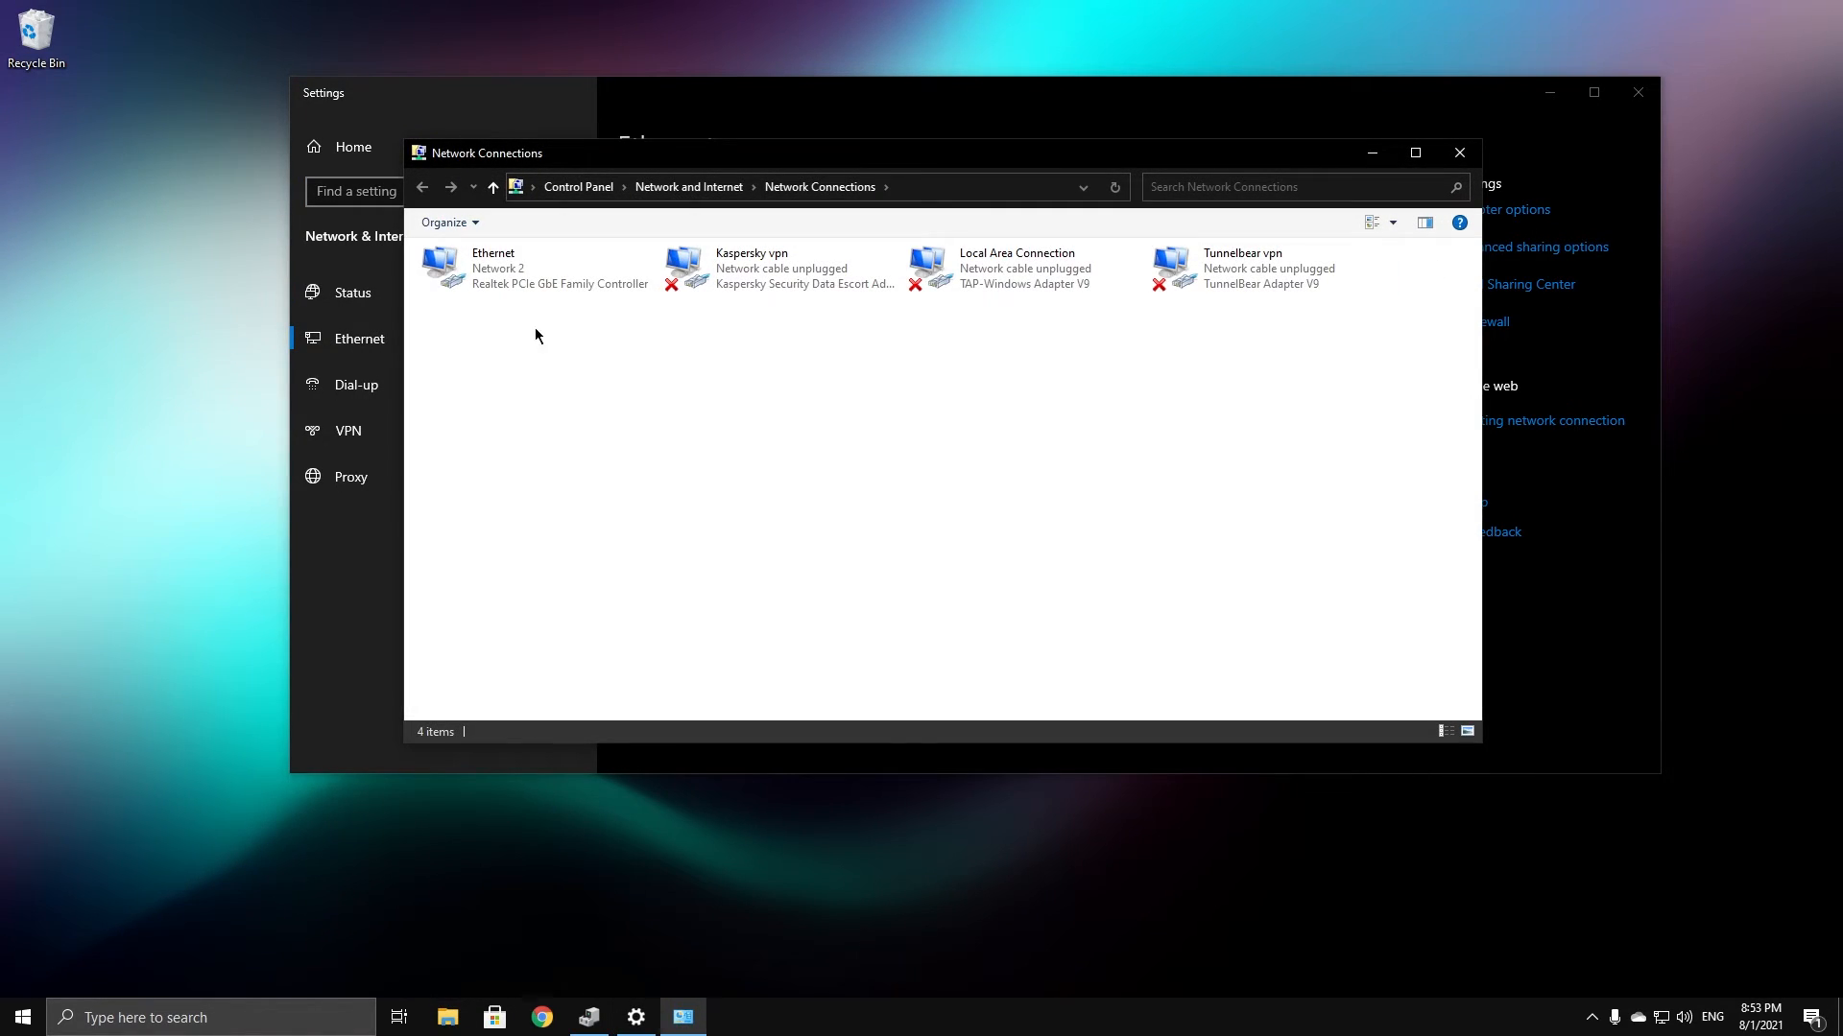
{"action": "left_click_drag", "start_coordinate": [555, 154], "coordinate": [475, 170]}
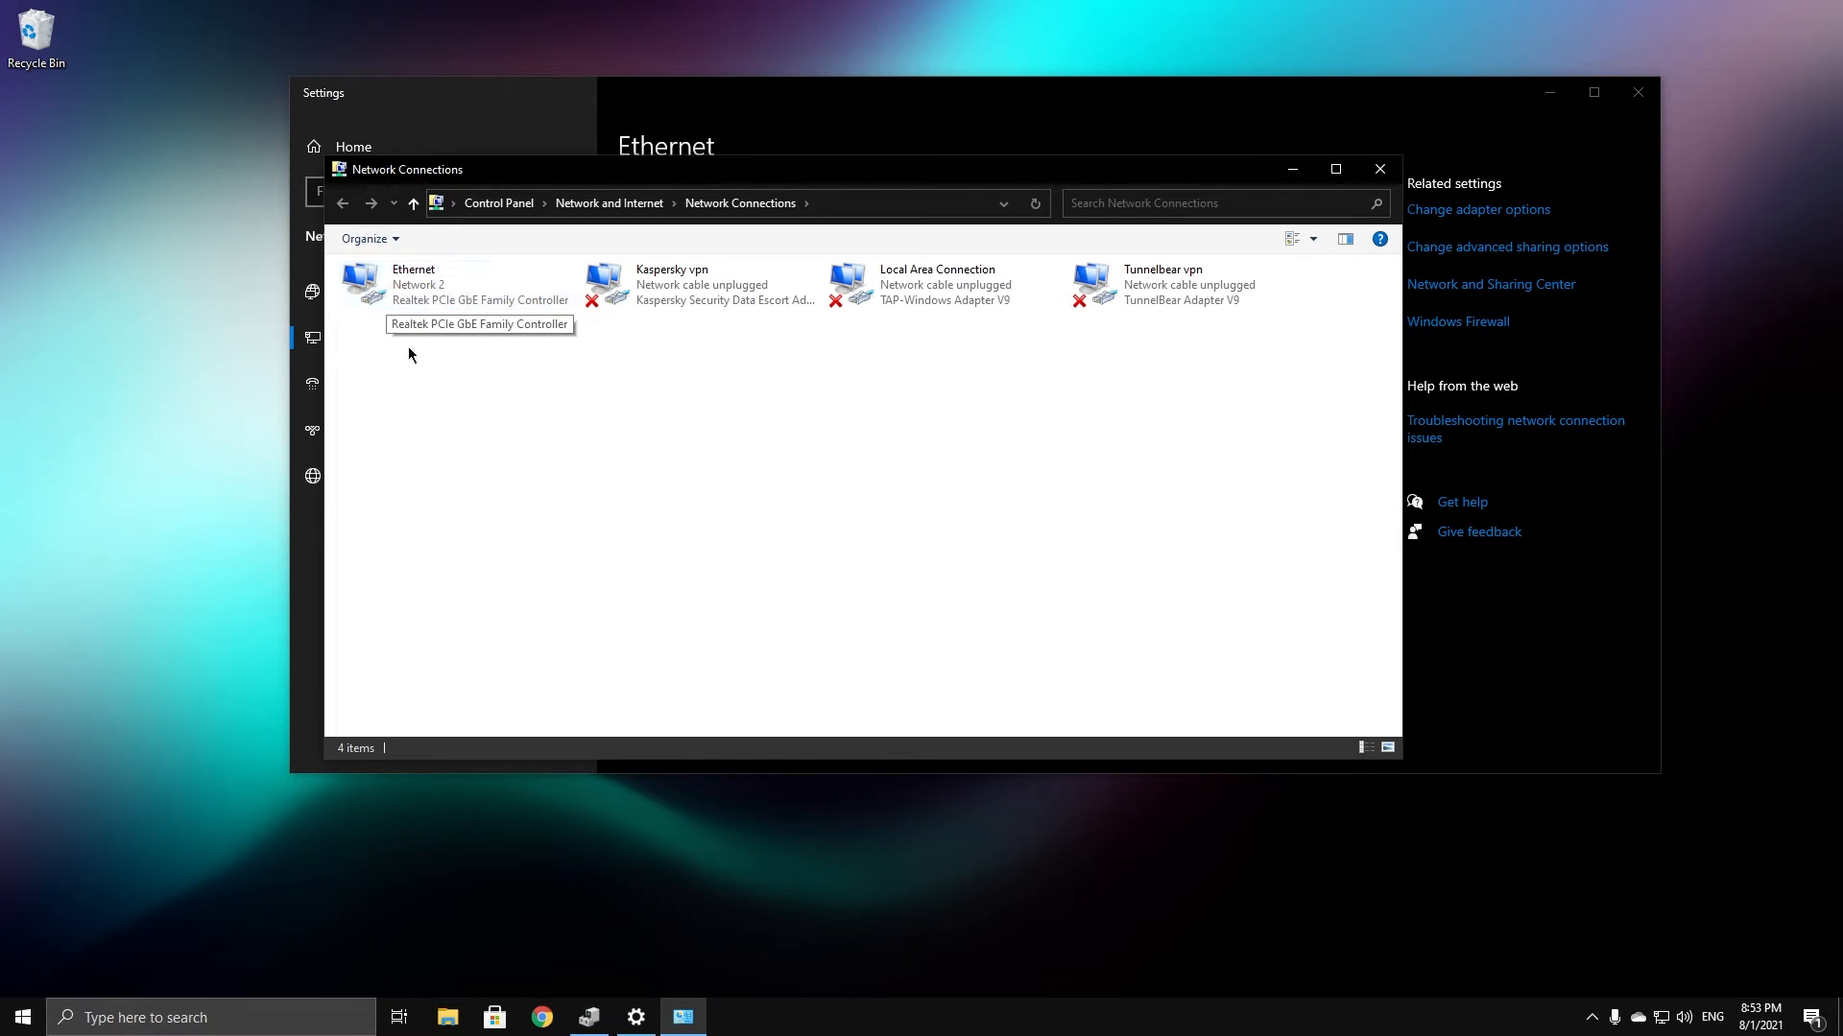
Run an automatic driver update search for the Realtek PCIe GbE Family Controller
{"action": "left_click", "coordinate": [608, 1023]}
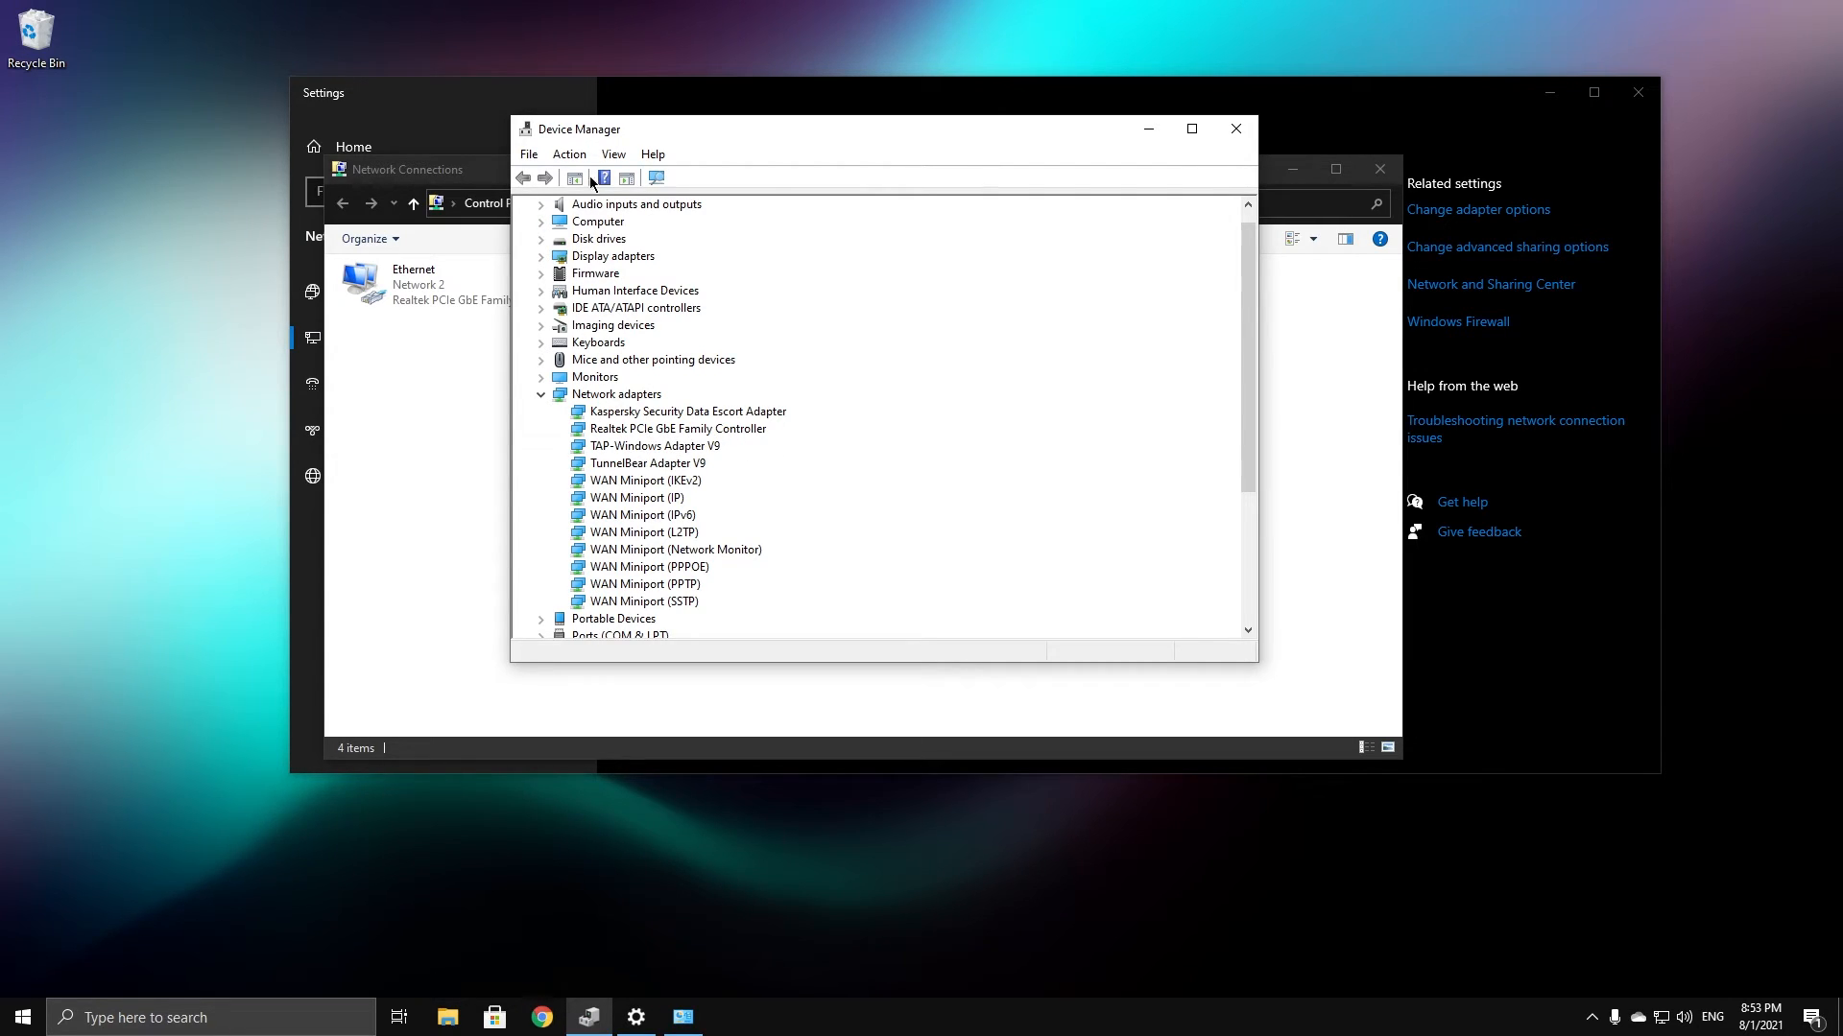
{"action": "left_click_drag", "start_coordinate": [608, 139], "coordinate": [525, 156]}
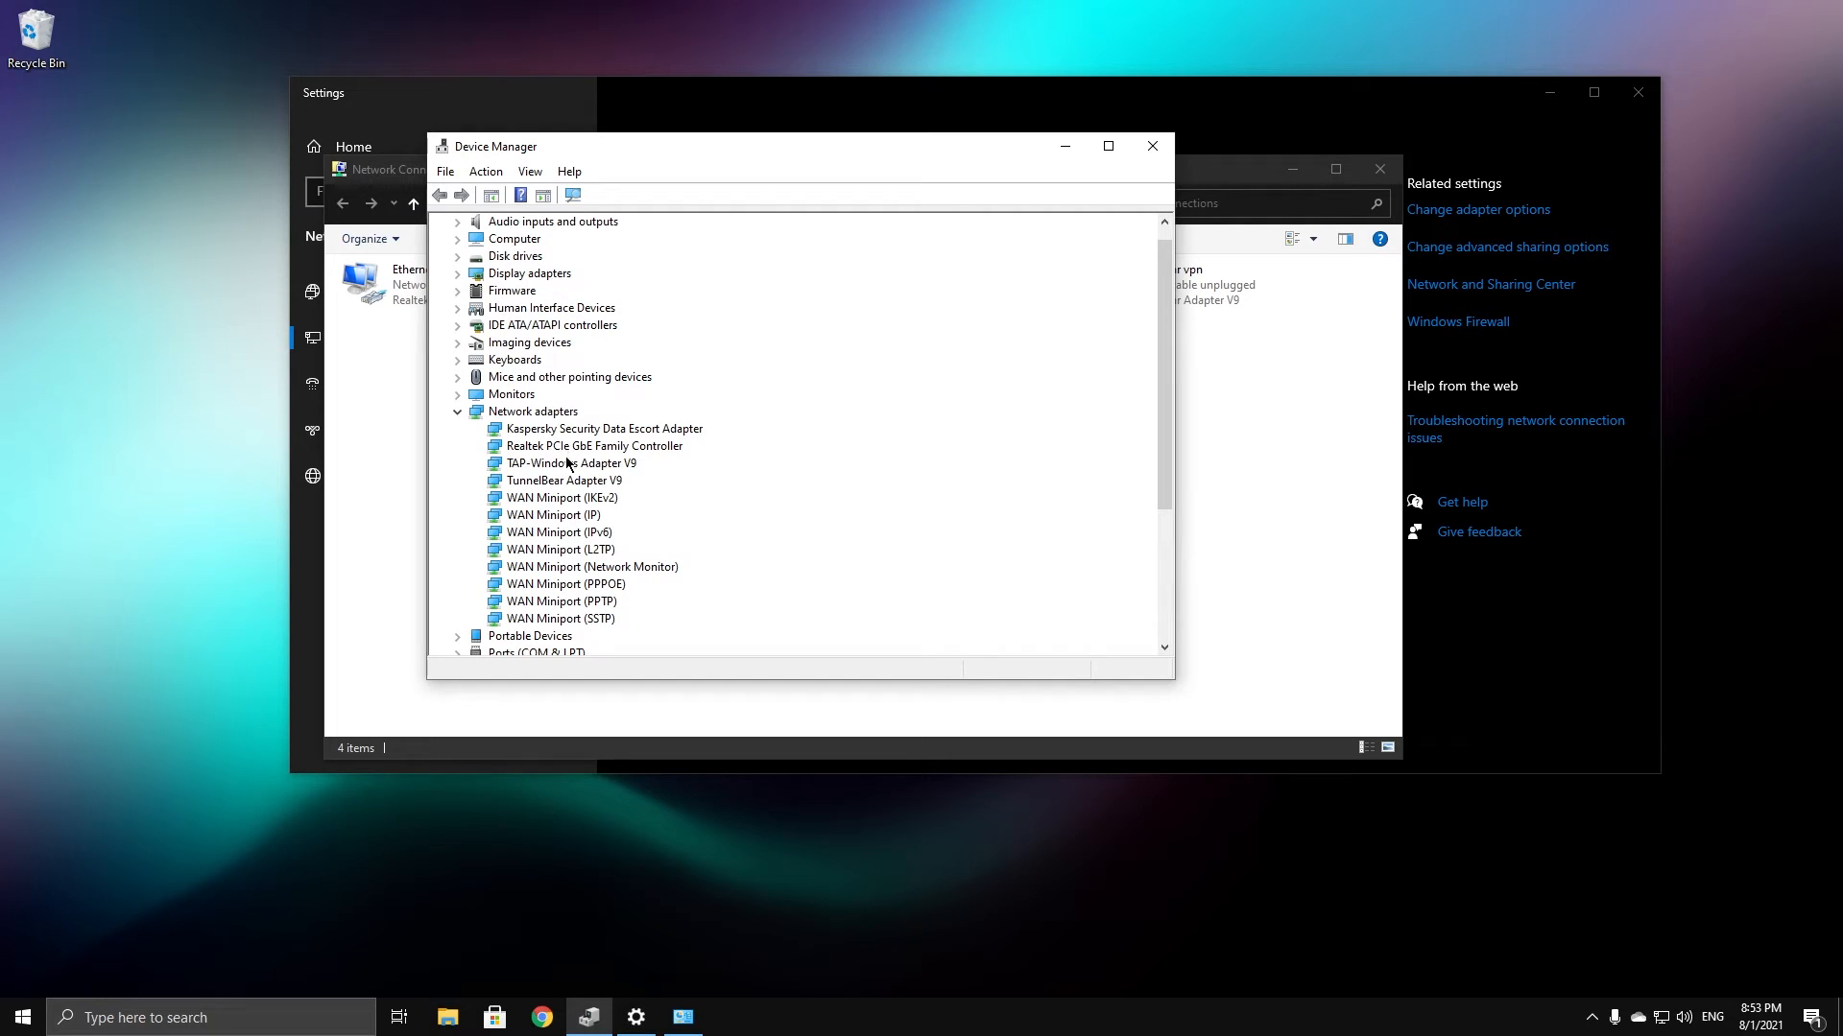
{"action": "right_click", "coordinate": [562, 446]}
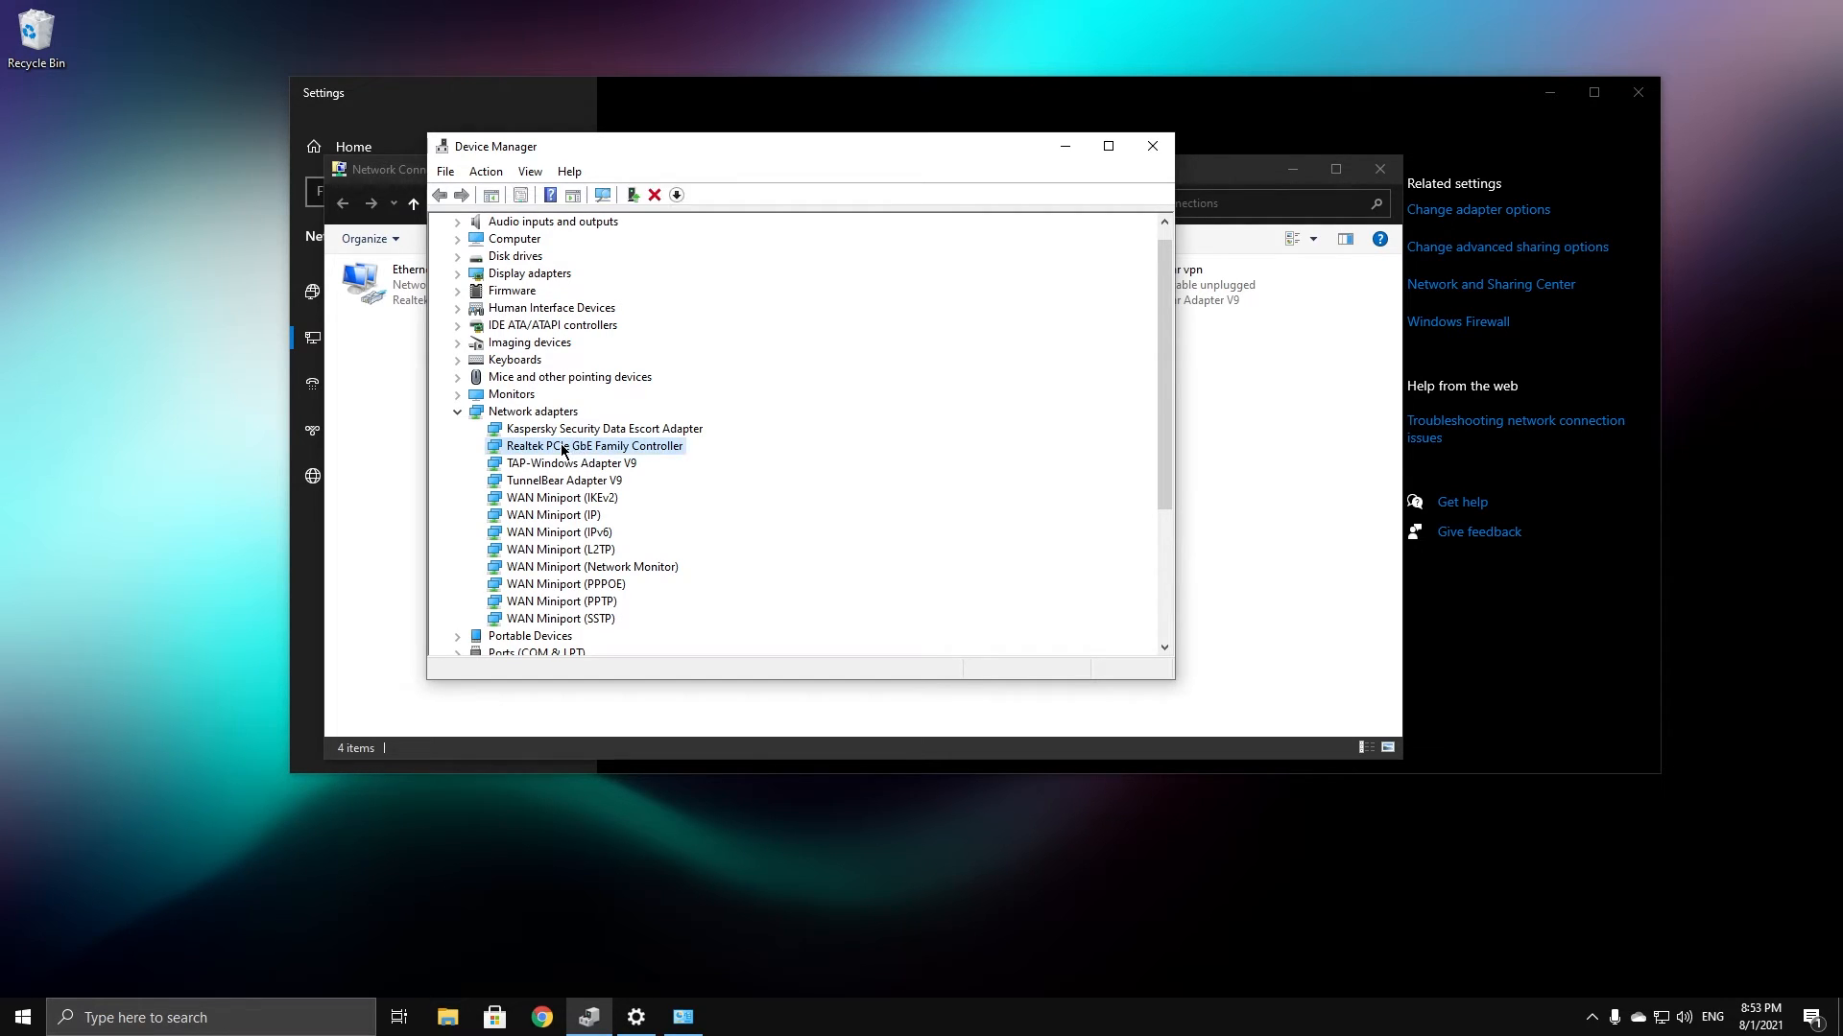
{"action": "left_click", "coordinate": [672, 554]}
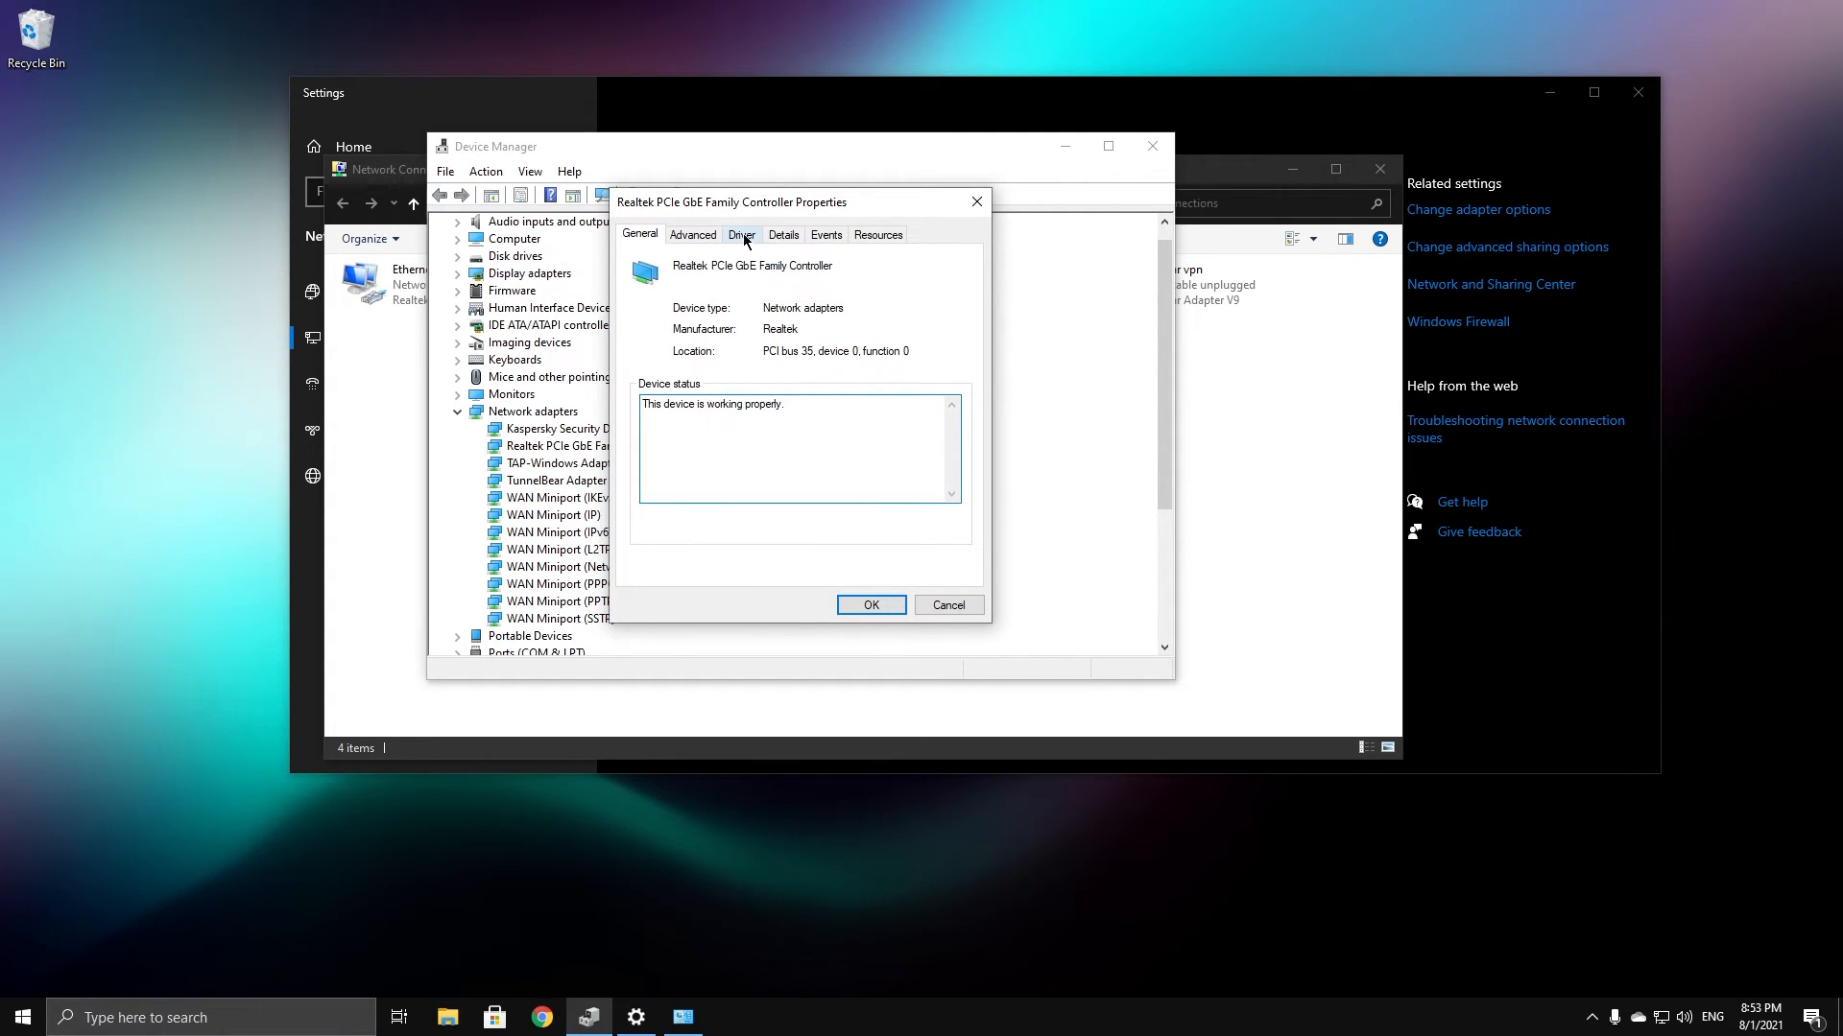
{"action": "left_click", "coordinate": [744, 236]}
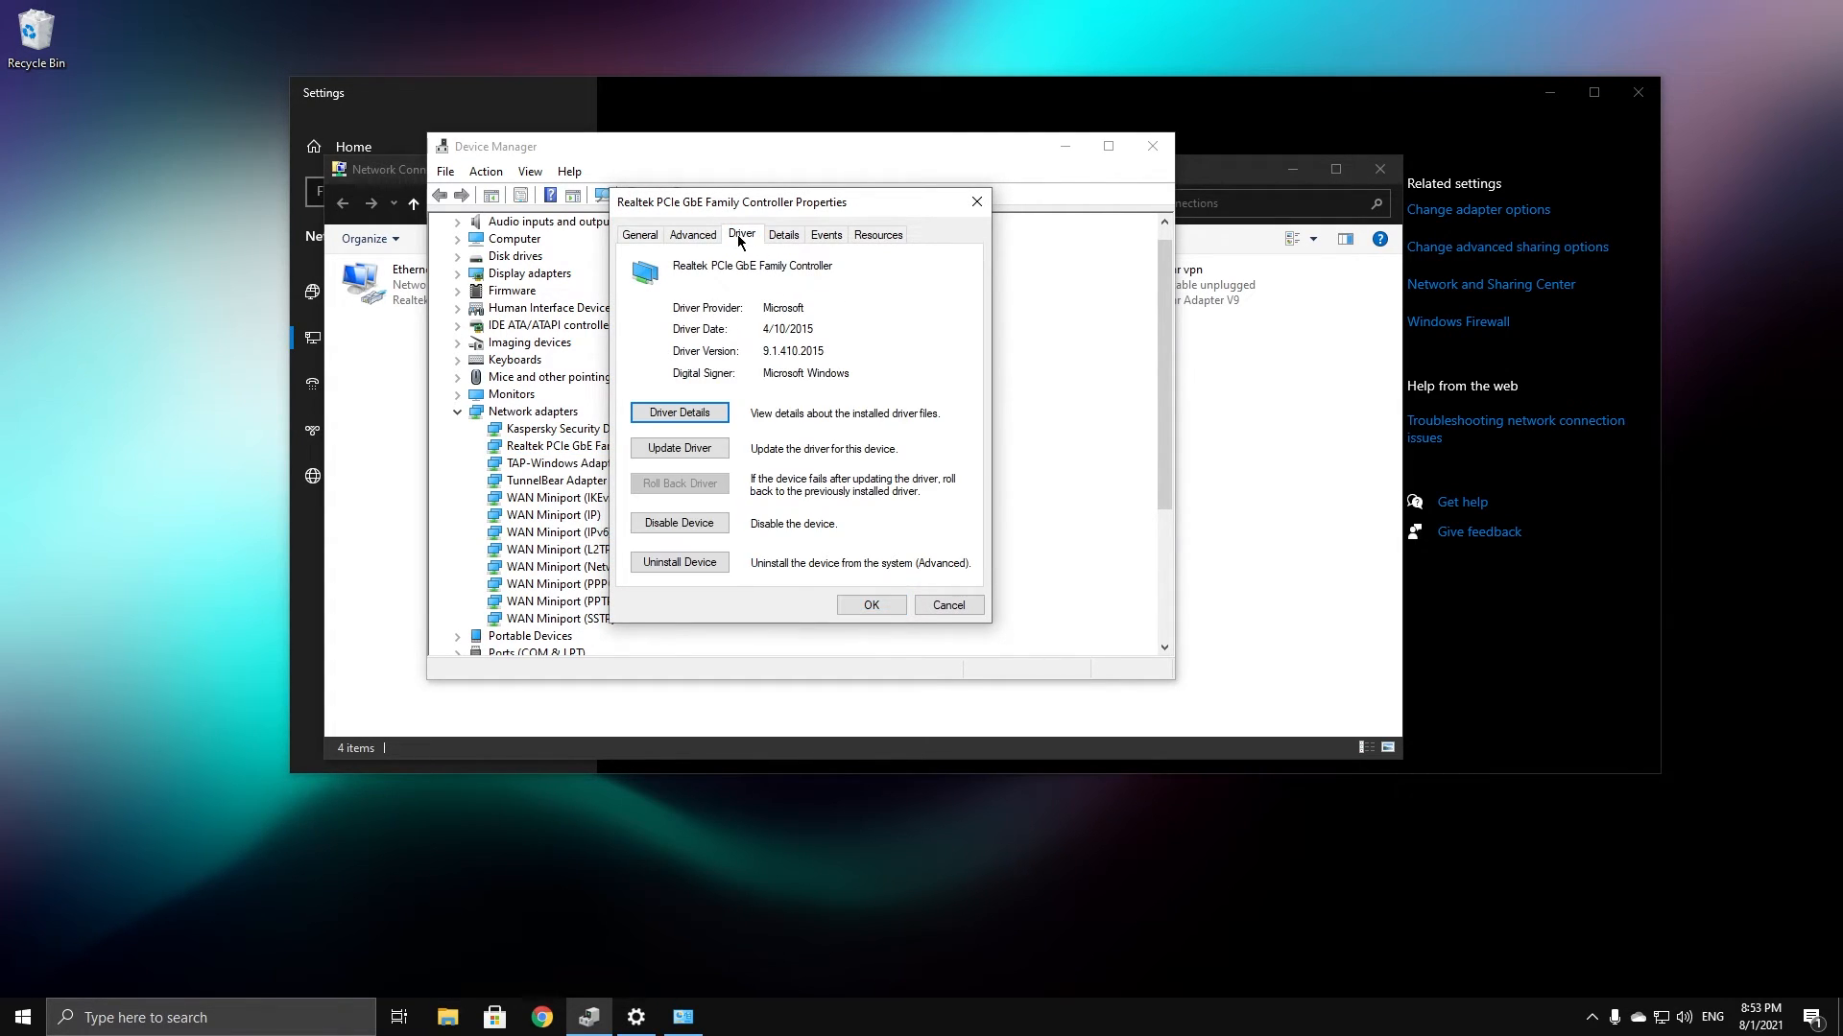
{"action": "left_click", "coordinate": [659, 450]}
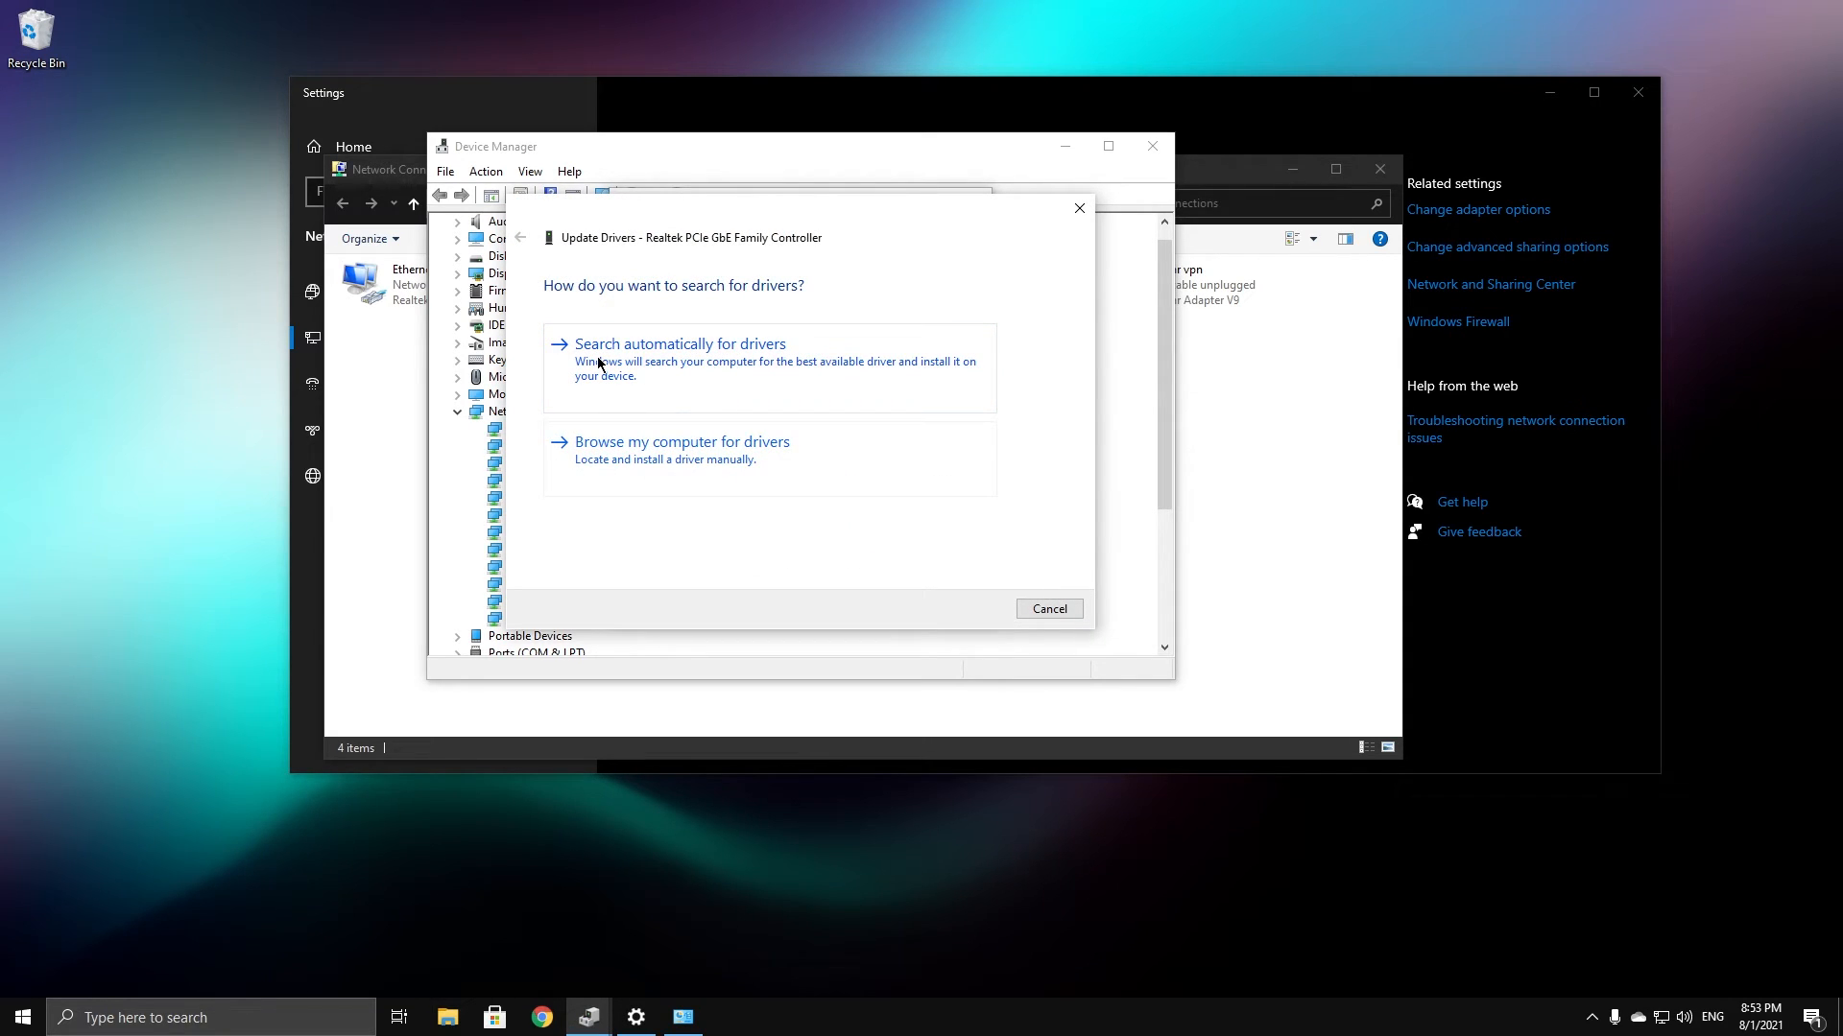
{"action": "left_click", "coordinate": [756, 362]}
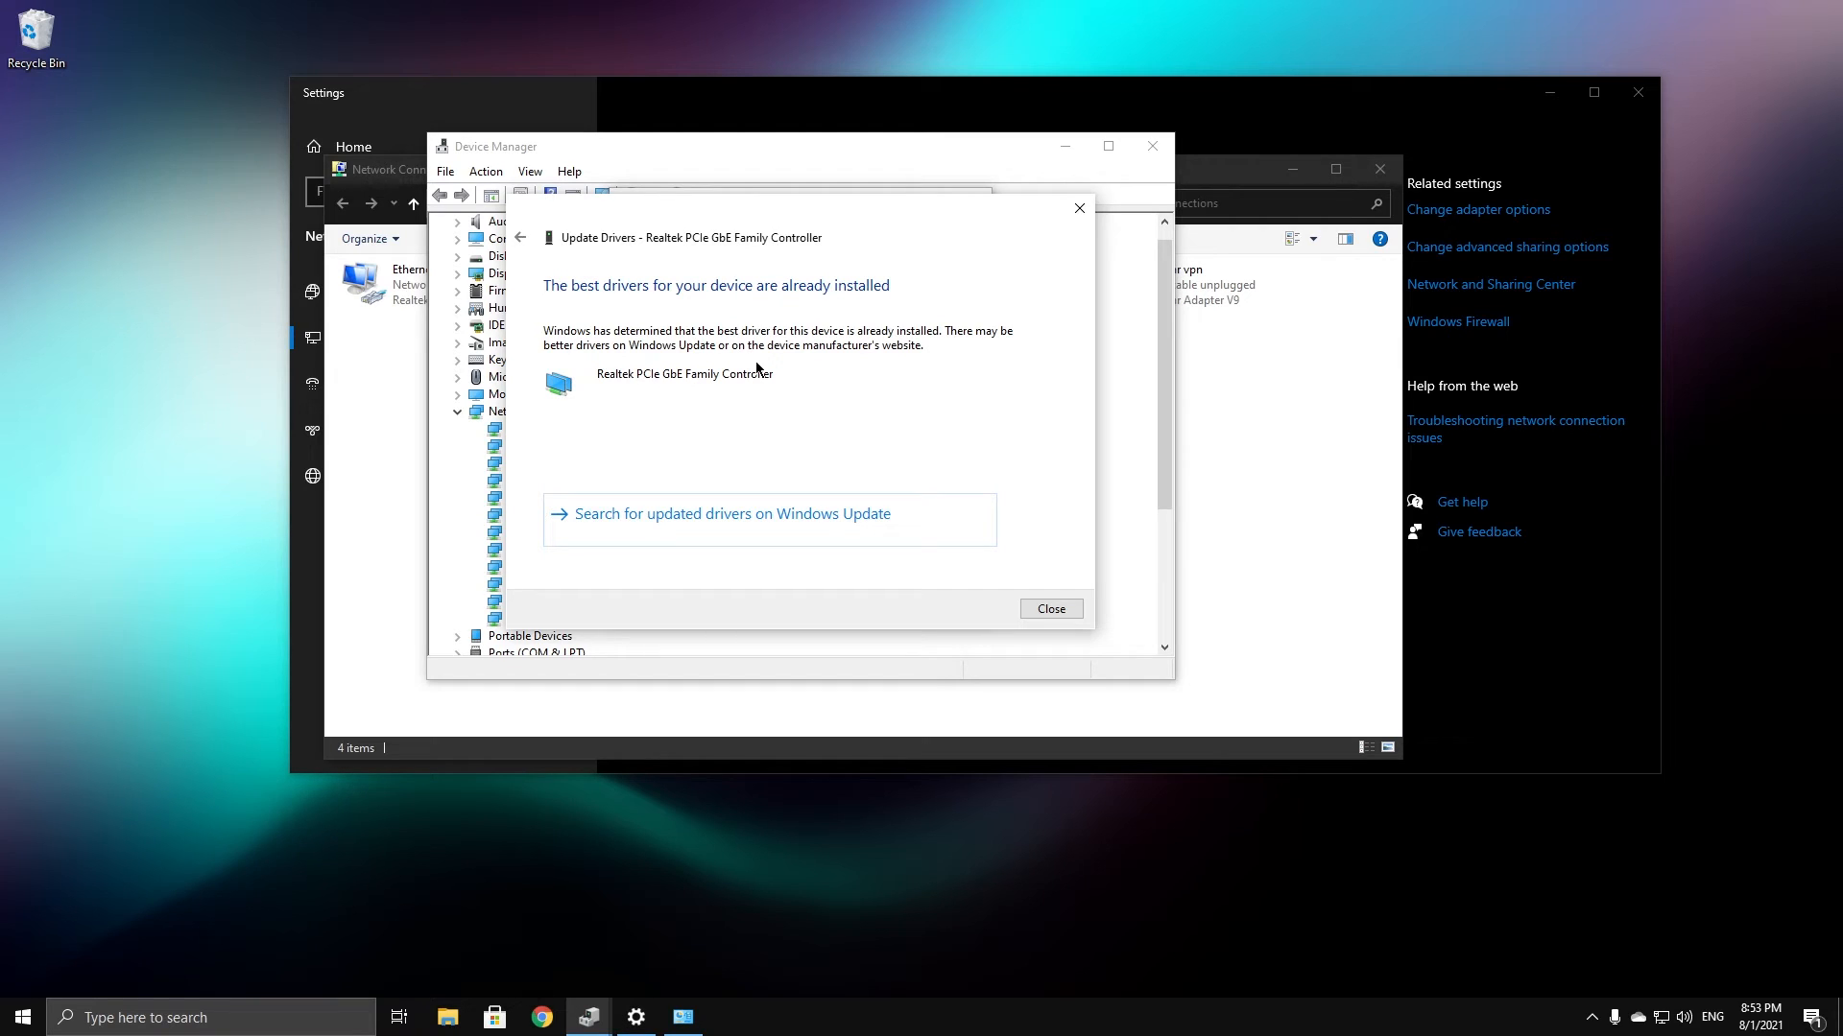
Dismiss the best-driver-installed result and close the driver dialogs and Device Manager
{"action": "left_click", "coordinate": [1070, 213]}
{"action": "left_click", "coordinate": [970, 196]}
{"action": "left_click", "coordinate": [1152, 146]}
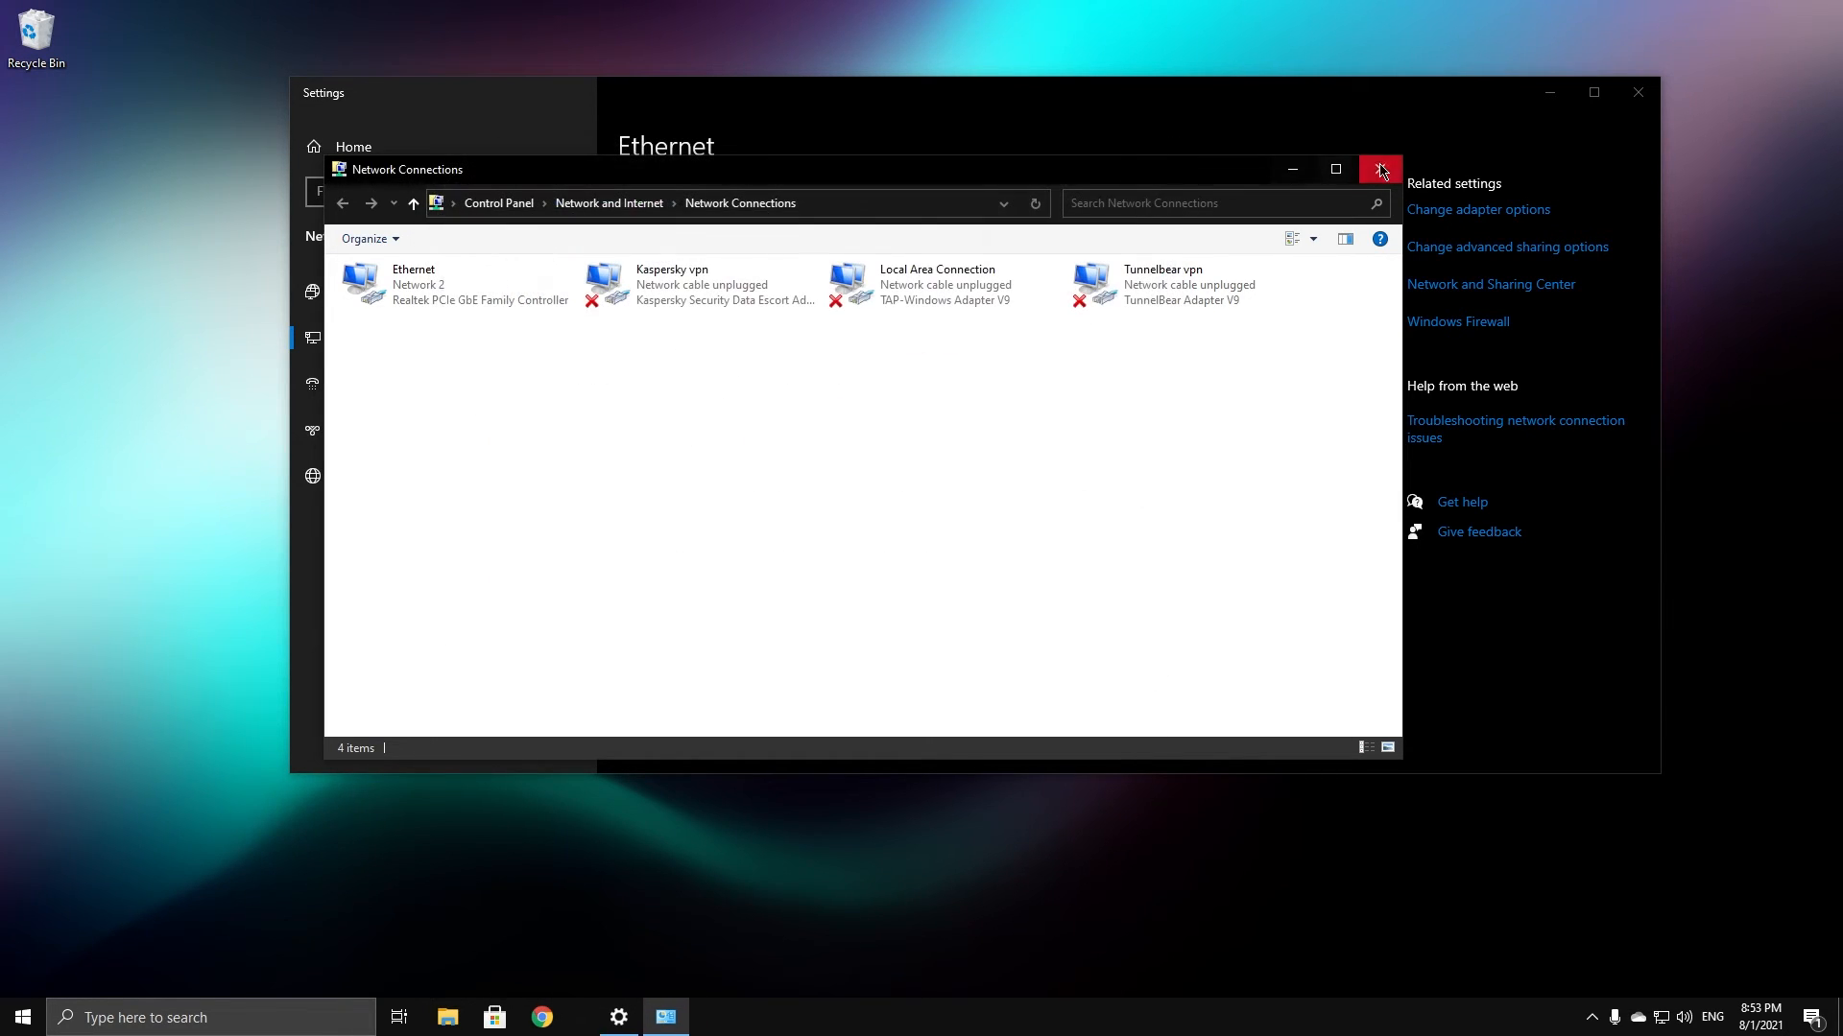
{"action": "left_click_drag", "start_coordinate": [568, 179], "coordinate": [621, 186]}
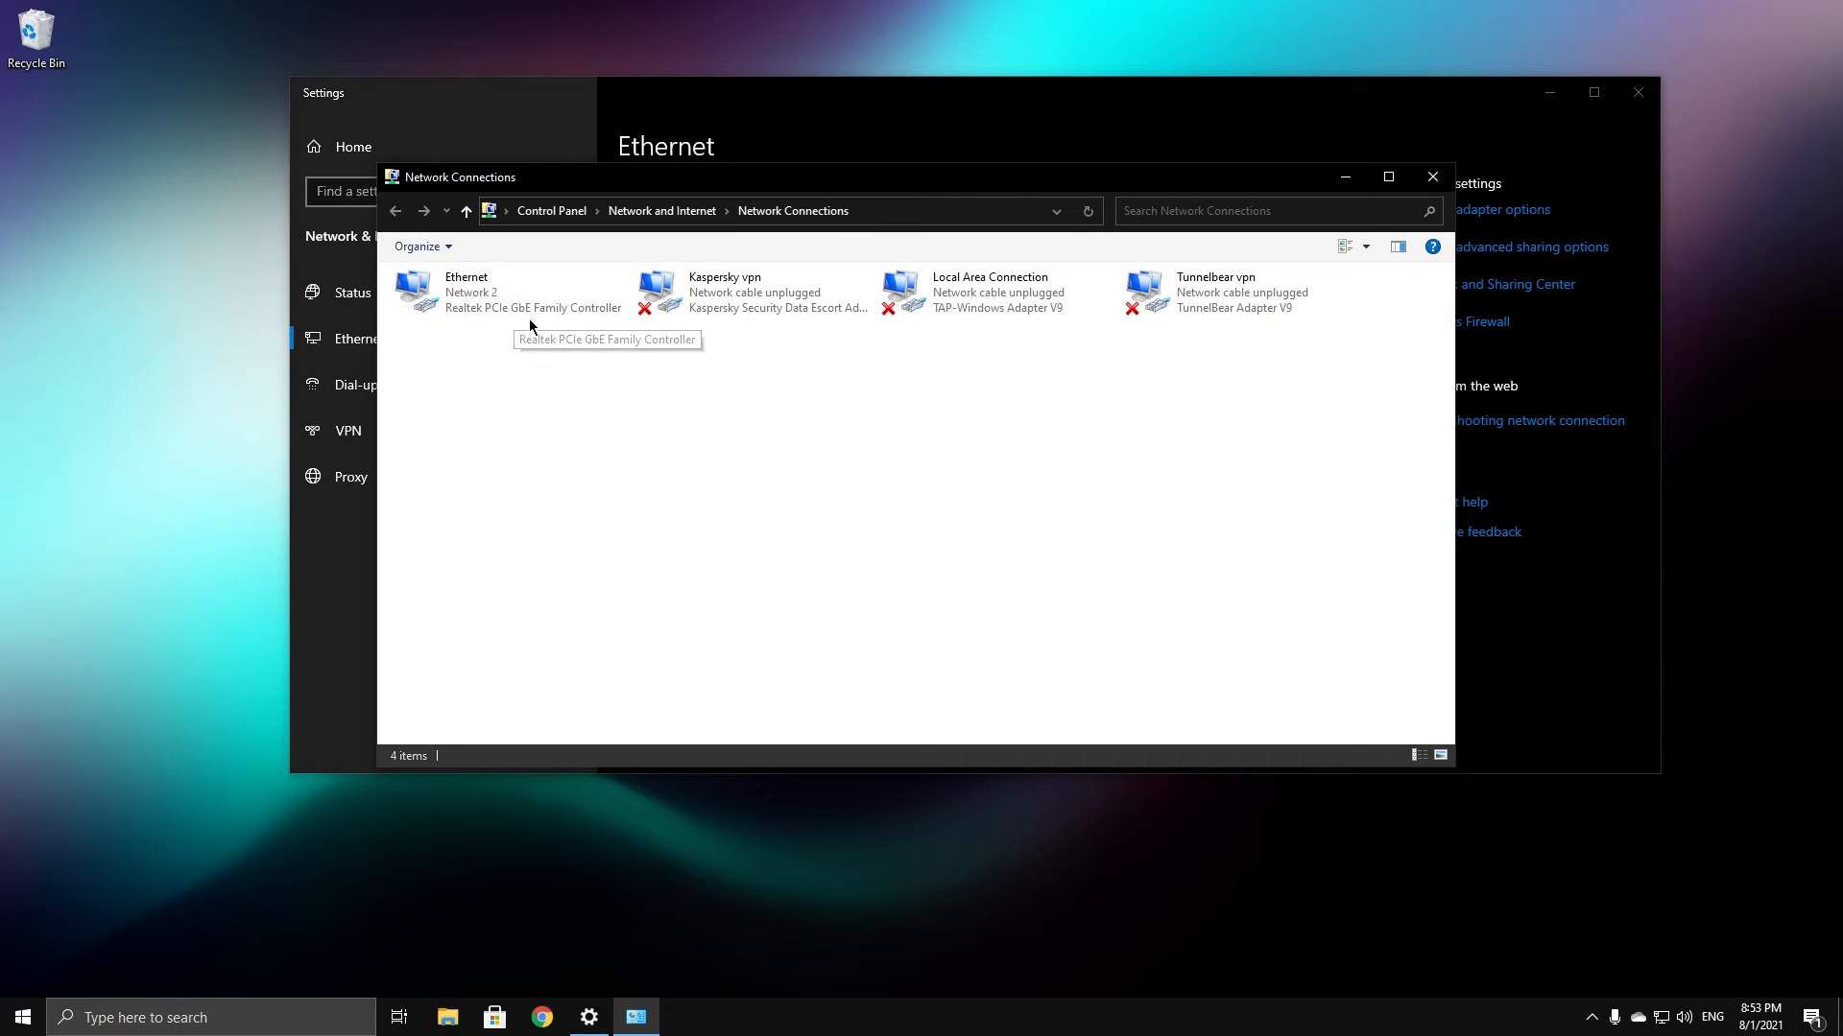
Search Google in a new Chrome window for 'Realtek Lan driver'
{"action": "left_click", "coordinate": [537, 1023]}
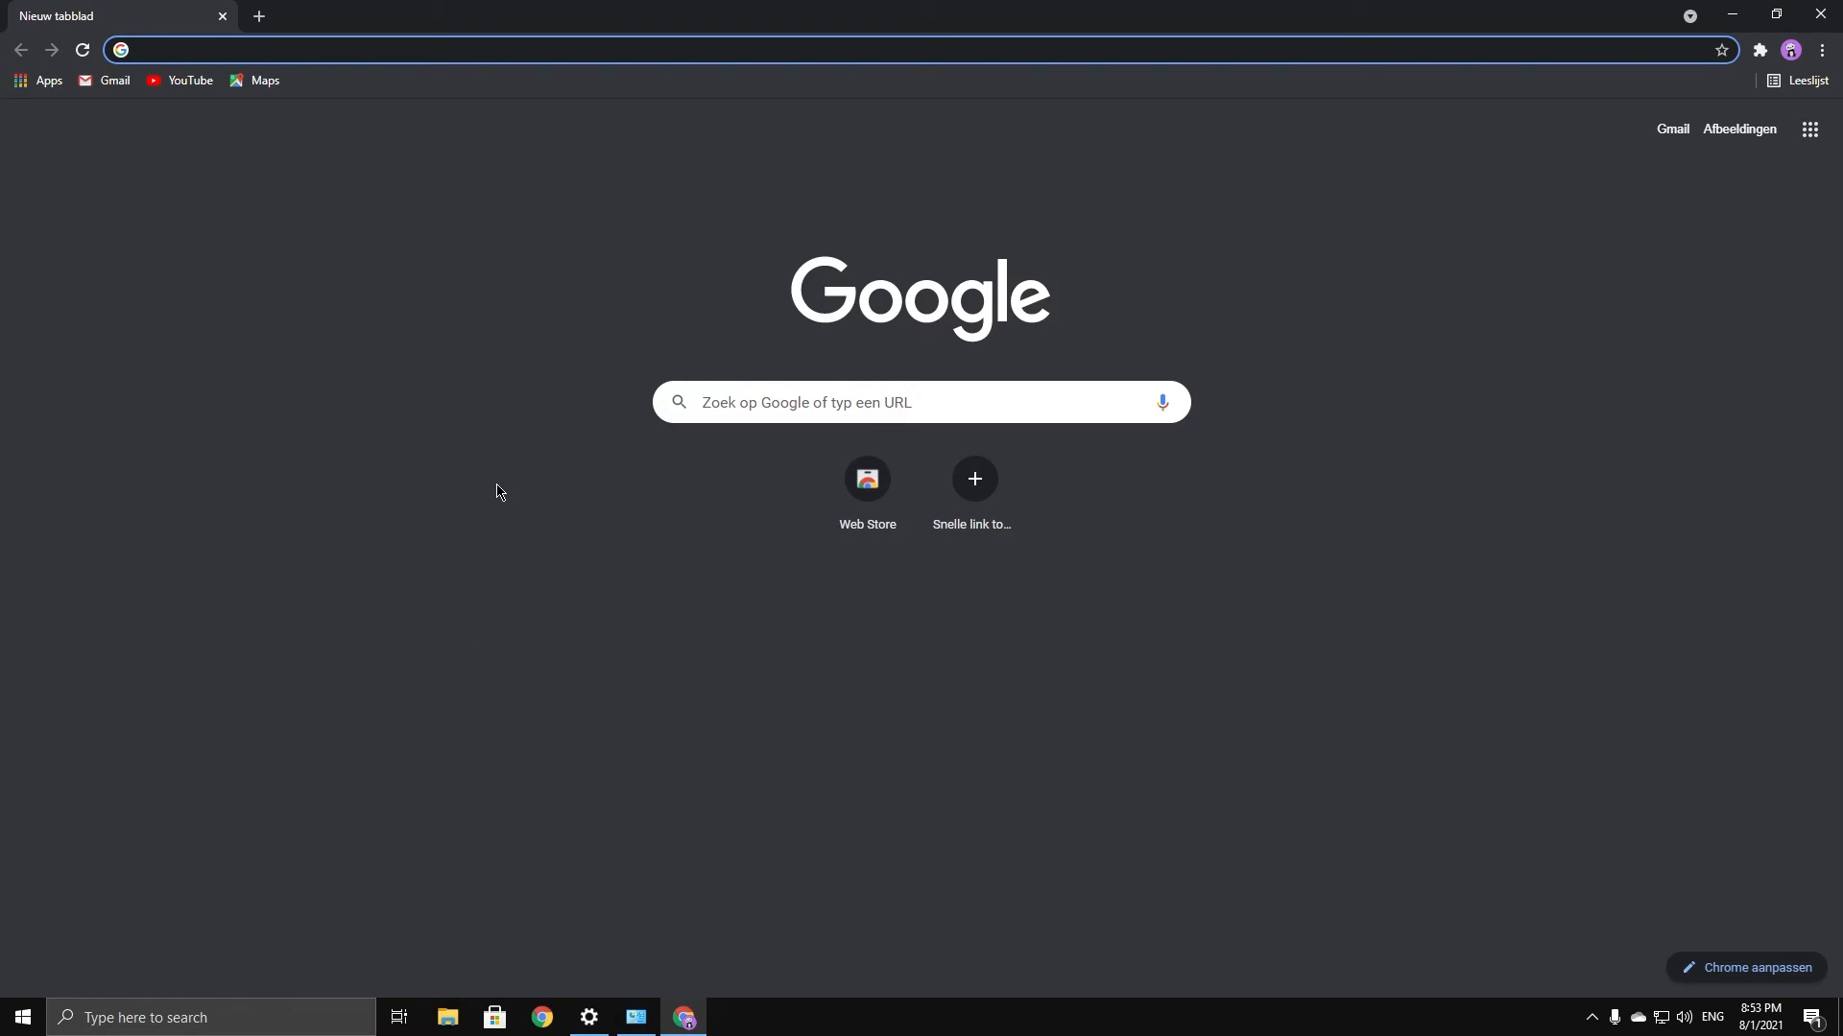
{"action": "type", "text": "Realtek"}
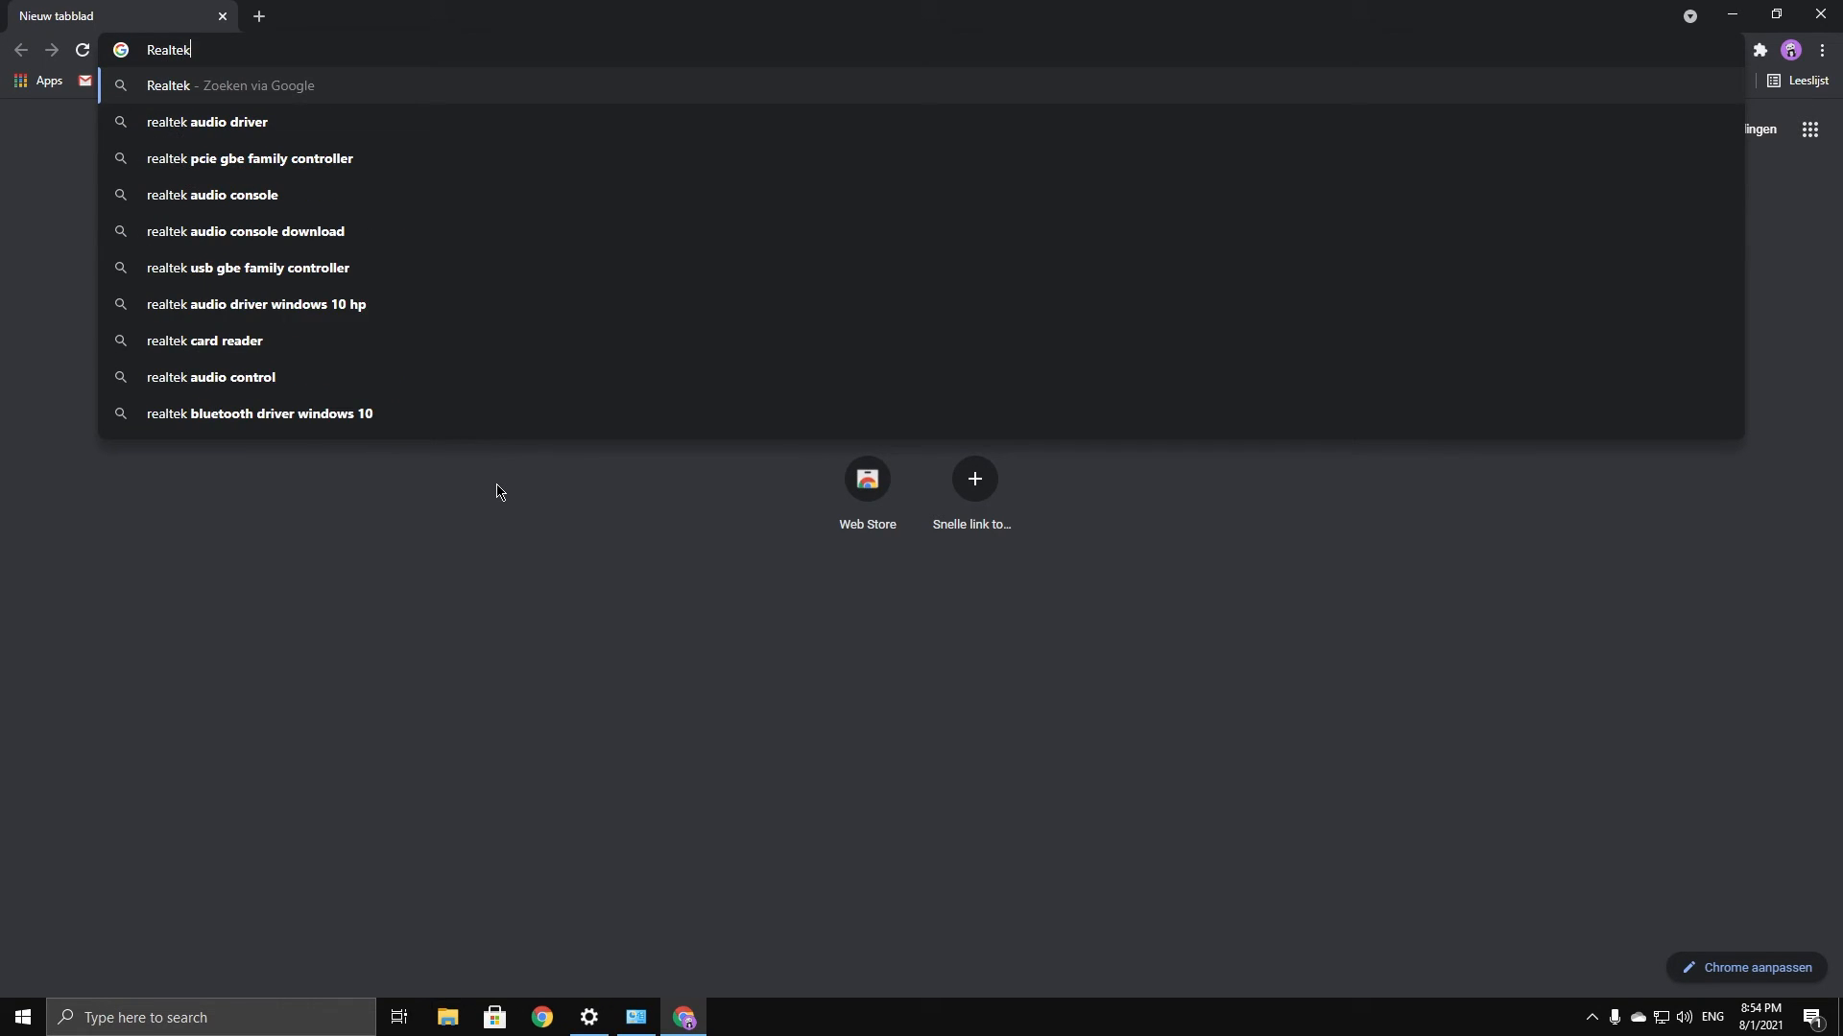
{"action": "type", "text": " Lan driver"}
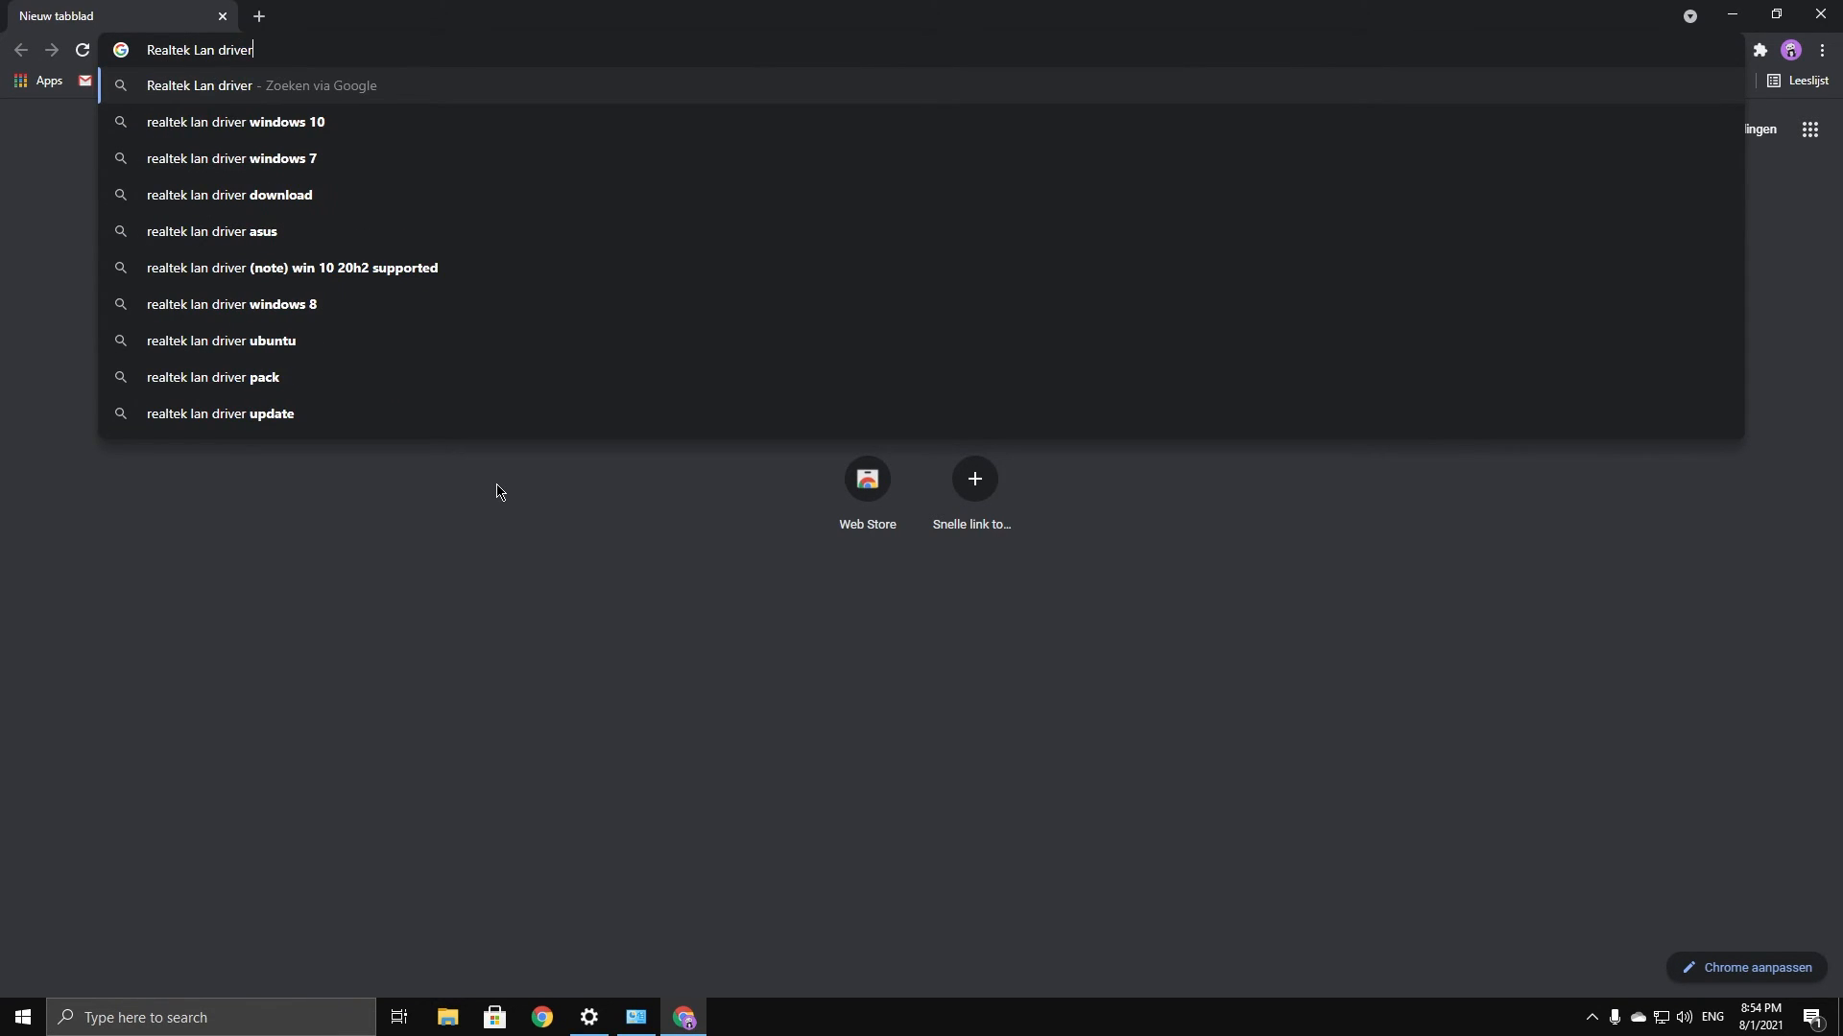
{"action": "key", "text": "Return"}
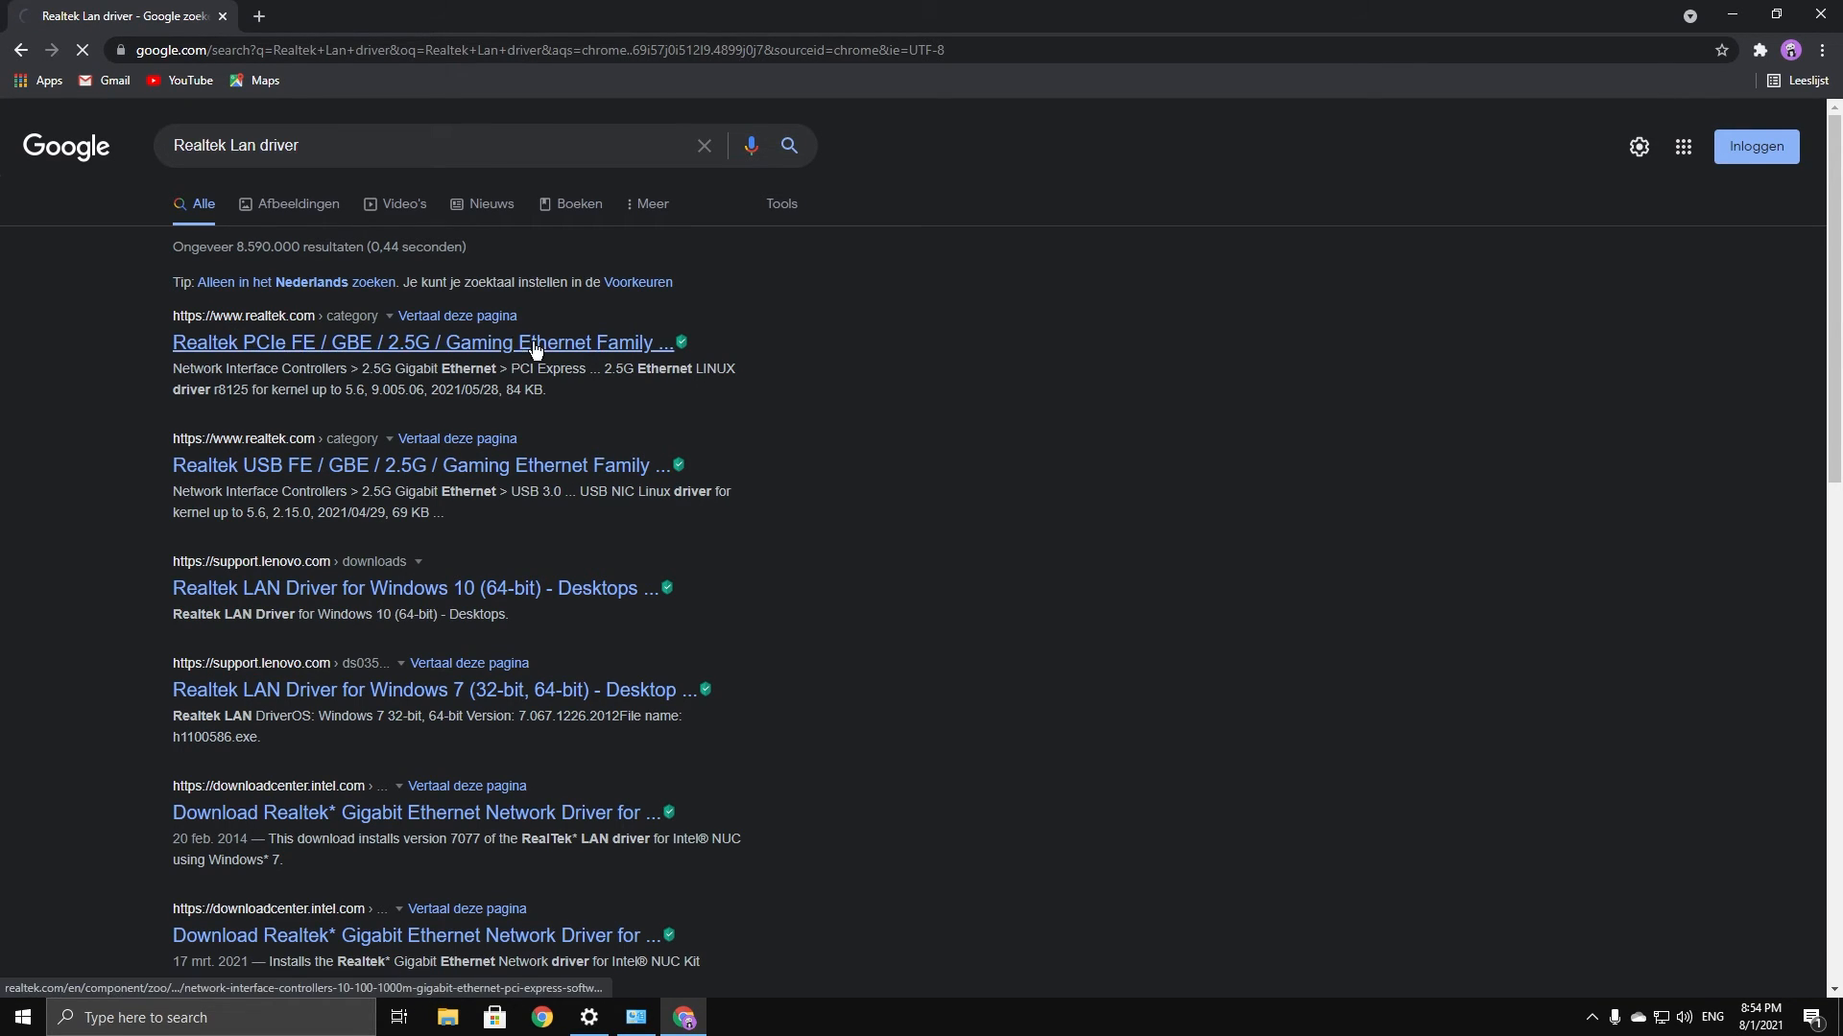
Open the Realtek PCIe GbE result and choose the Win10 Auto Installation Program download
{"action": "left_click", "coordinate": [347, 351]}
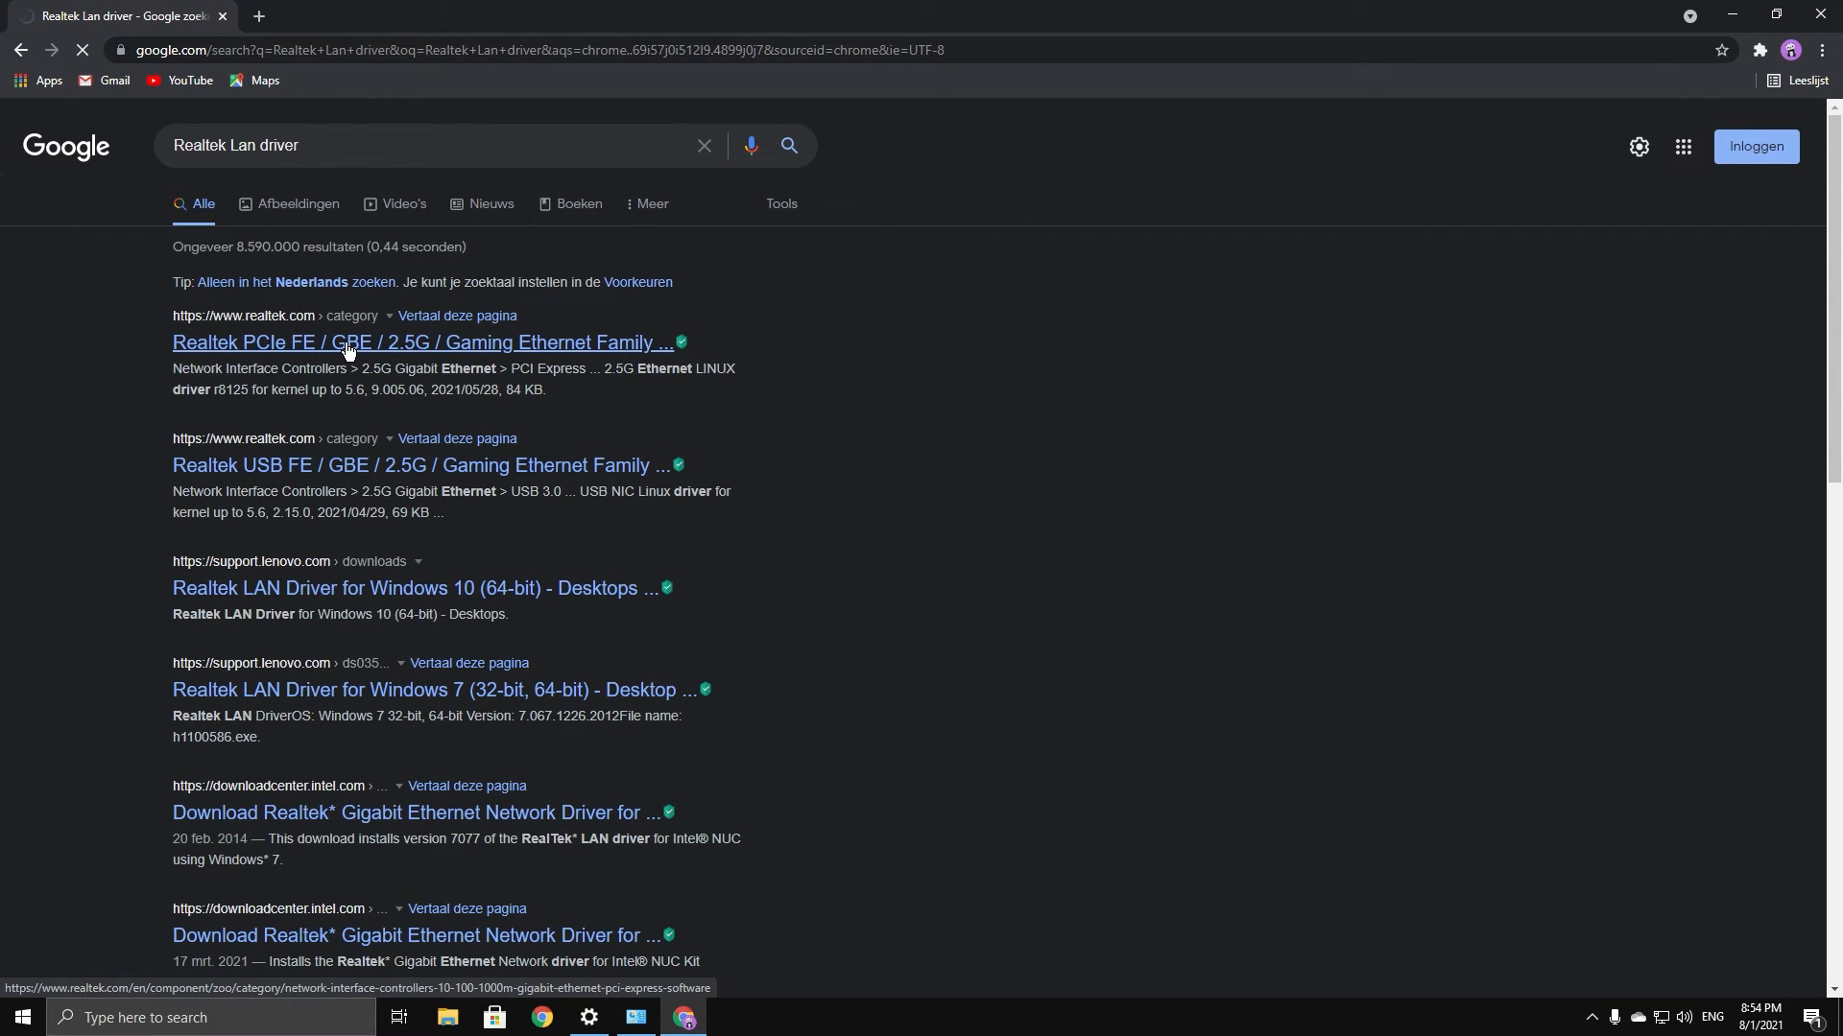
{"action": "scroll", "coordinate": [314, 432], "scroll_direction": "down", "scroll_amount": 4}
{"action": "scroll", "coordinate": [316, 476], "scroll_direction": "down", "scroll_amount": 3}
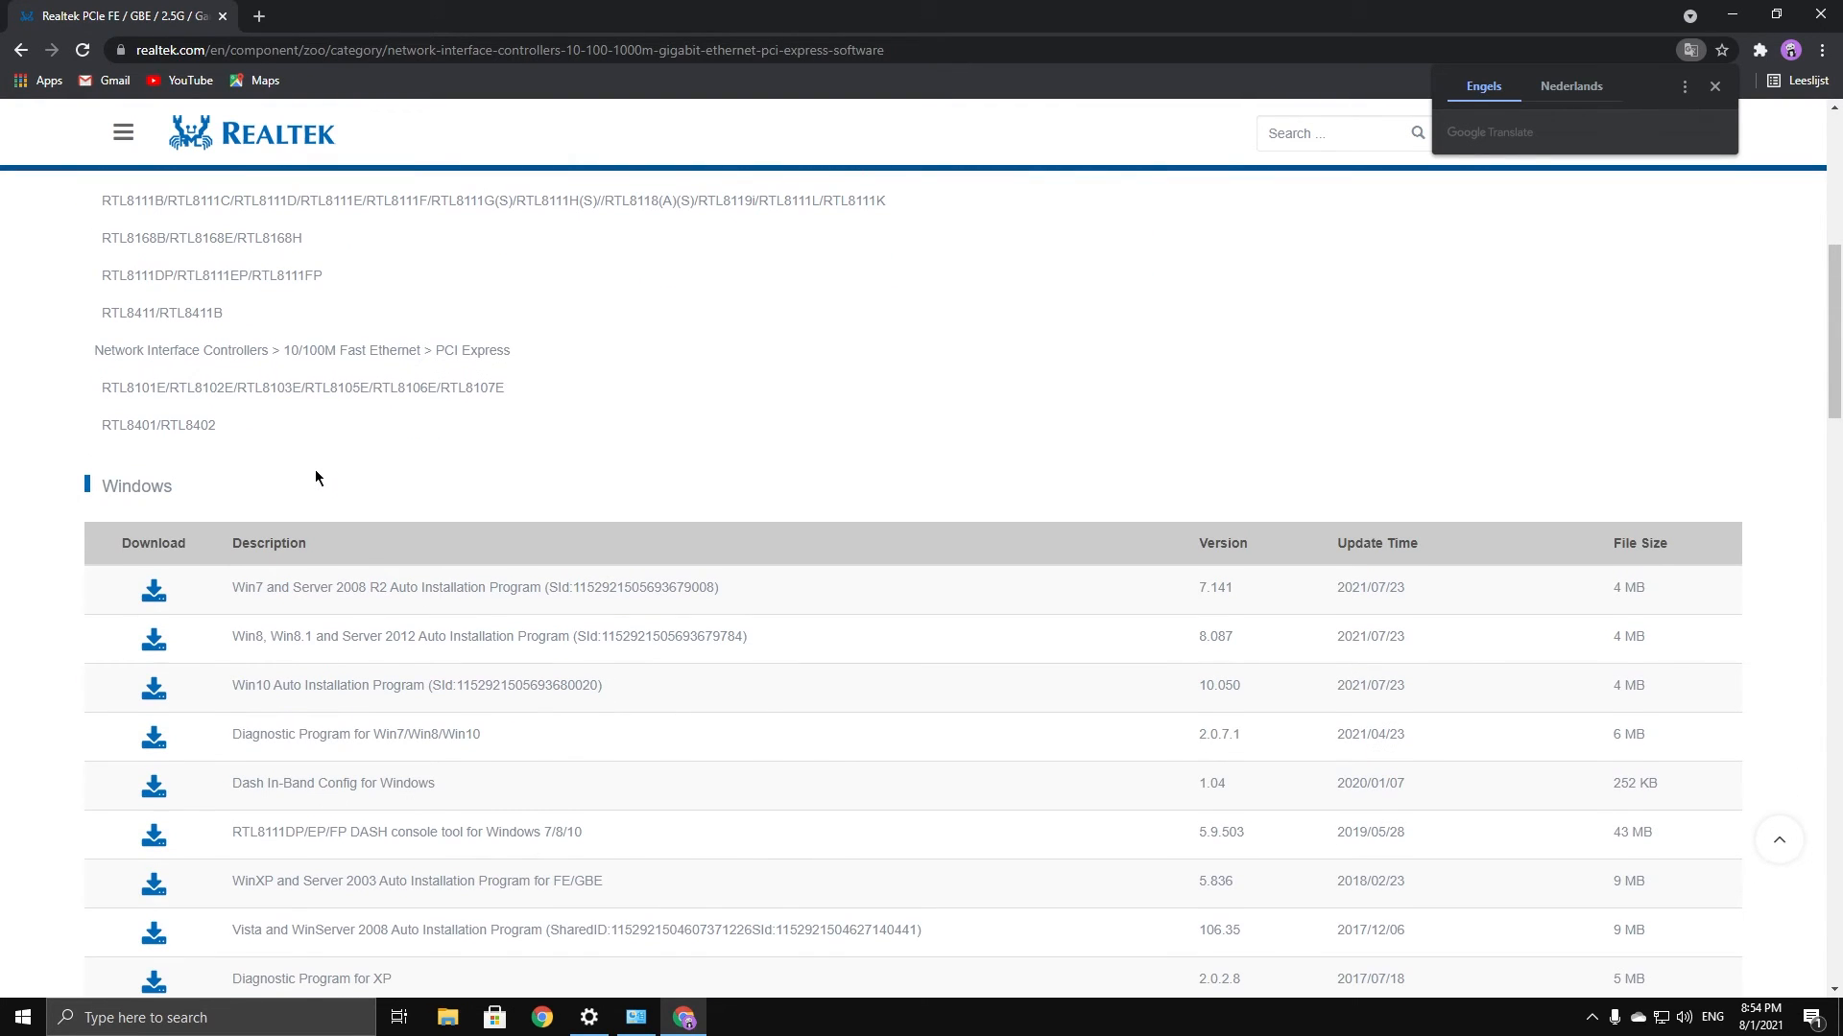
{"action": "scroll", "coordinate": [317, 654], "scroll_direction": "down", "scroll_amount": 2}
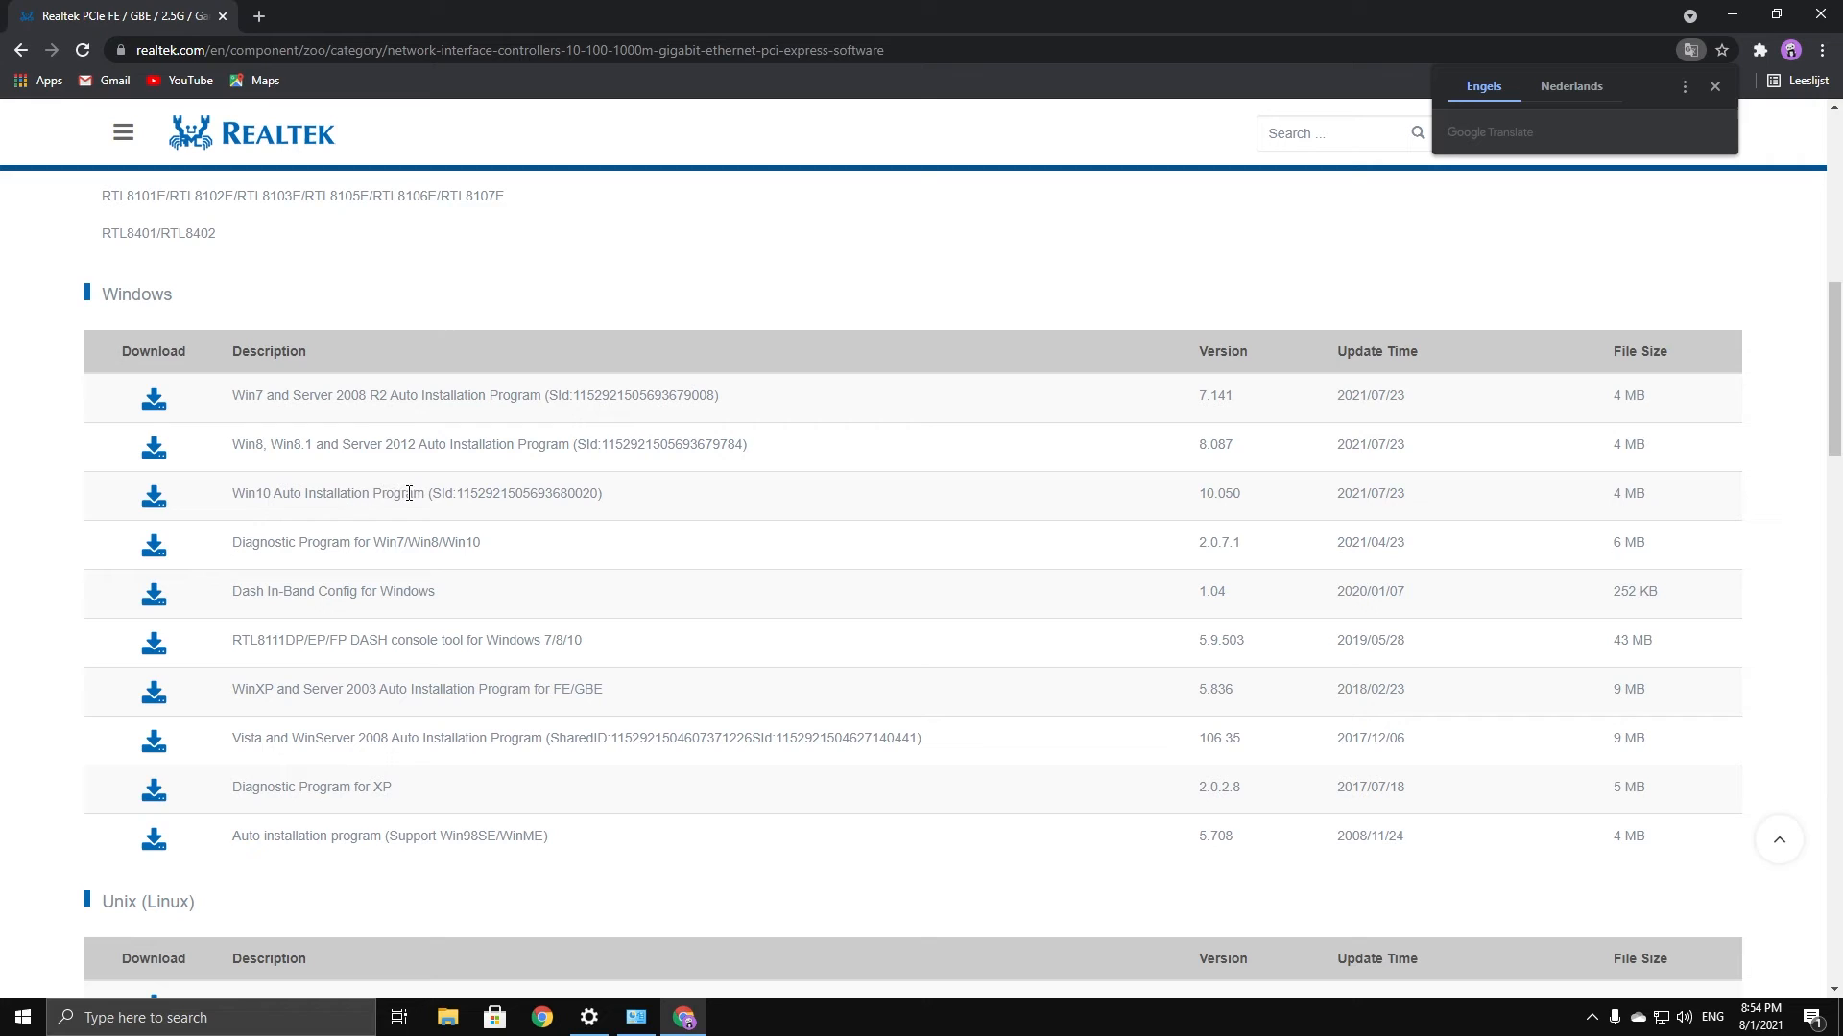
{"action": "left_click", "coordinate": [153, 500]}
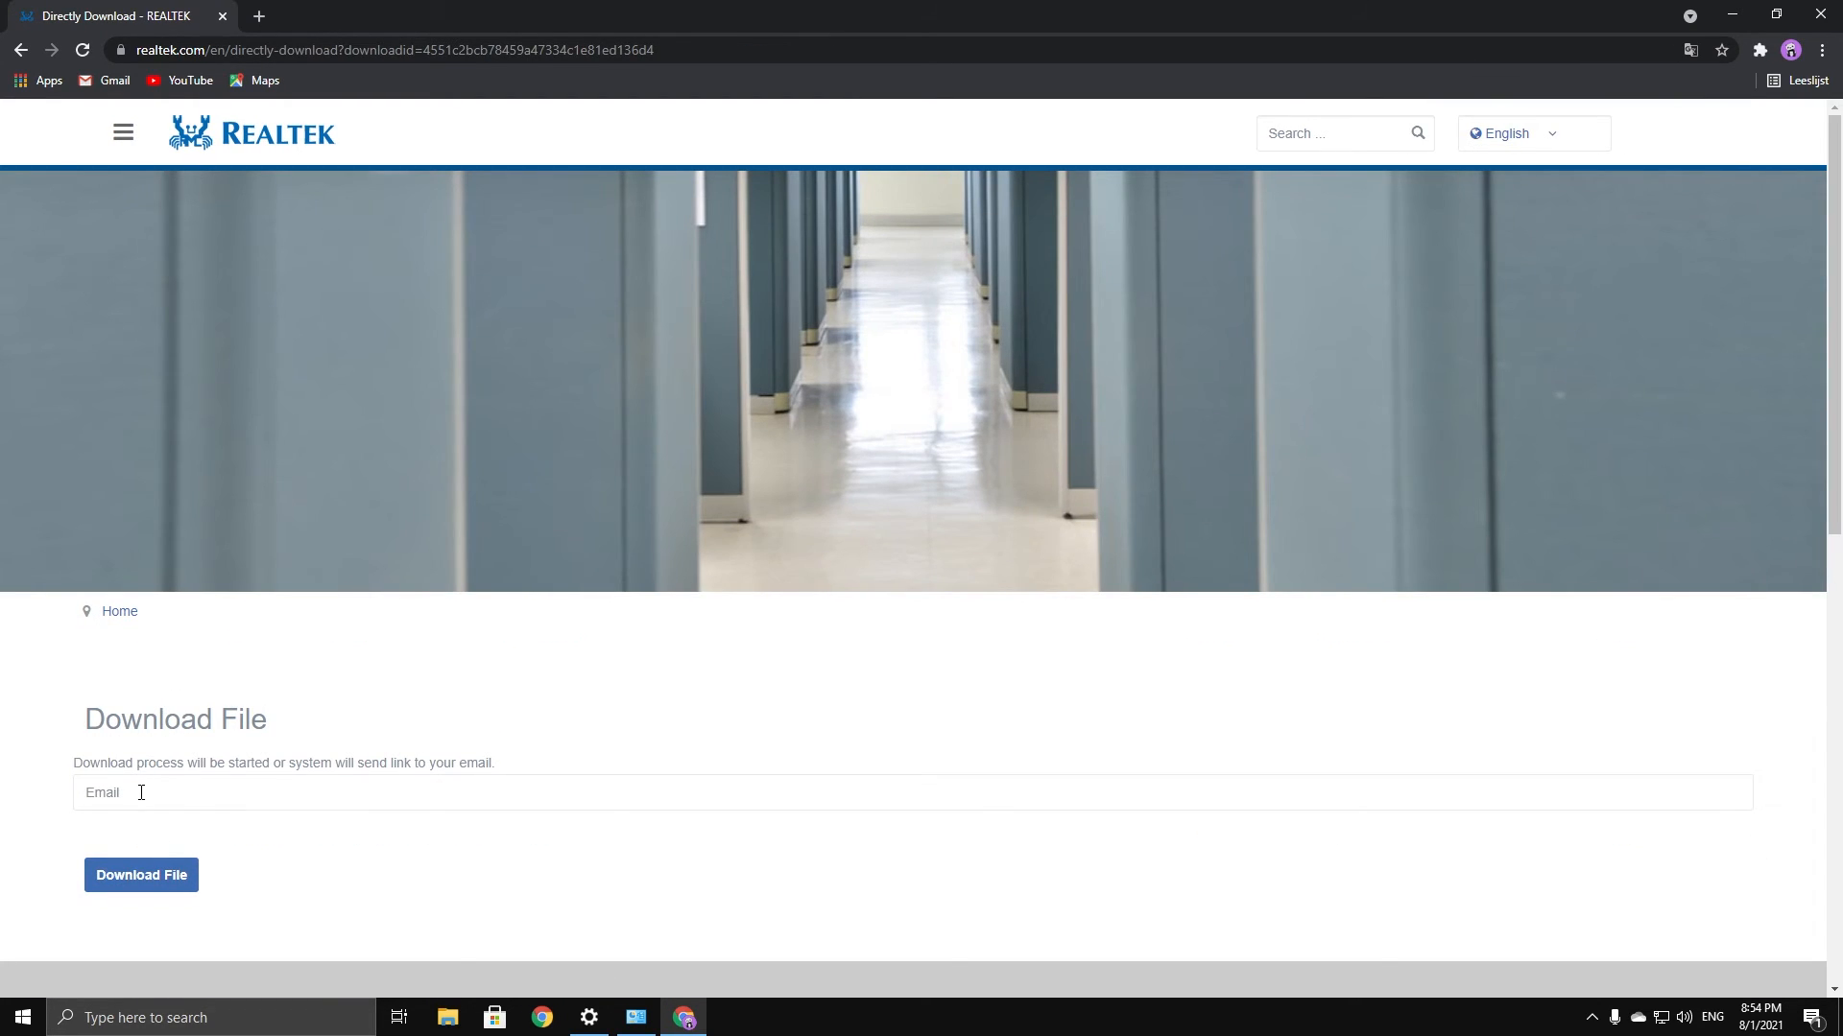
Enter an e-mail address, request the download and answer the captcha to start the zip download
{"action": "scroll", "coordinate": [134, 597], "scroll_direction": "down", "scroll_amount": 2}
{"action": "left_click", "coordinate": [161, 614]}
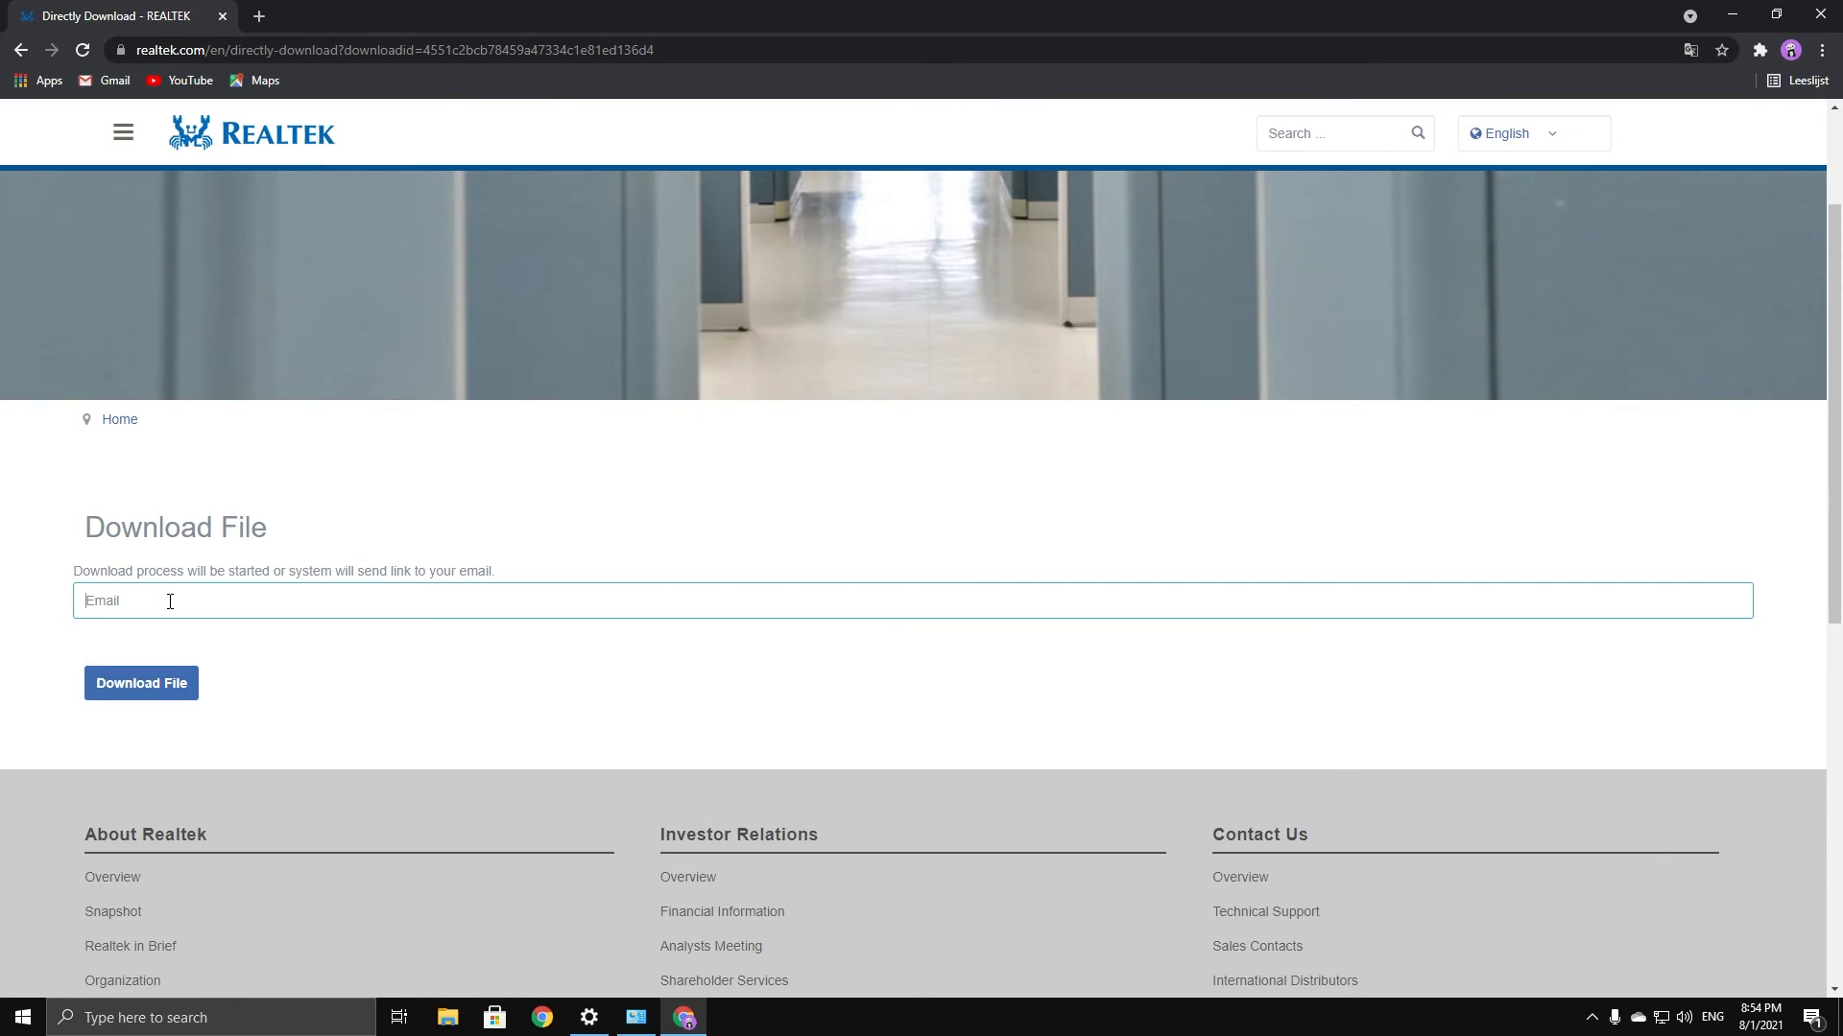
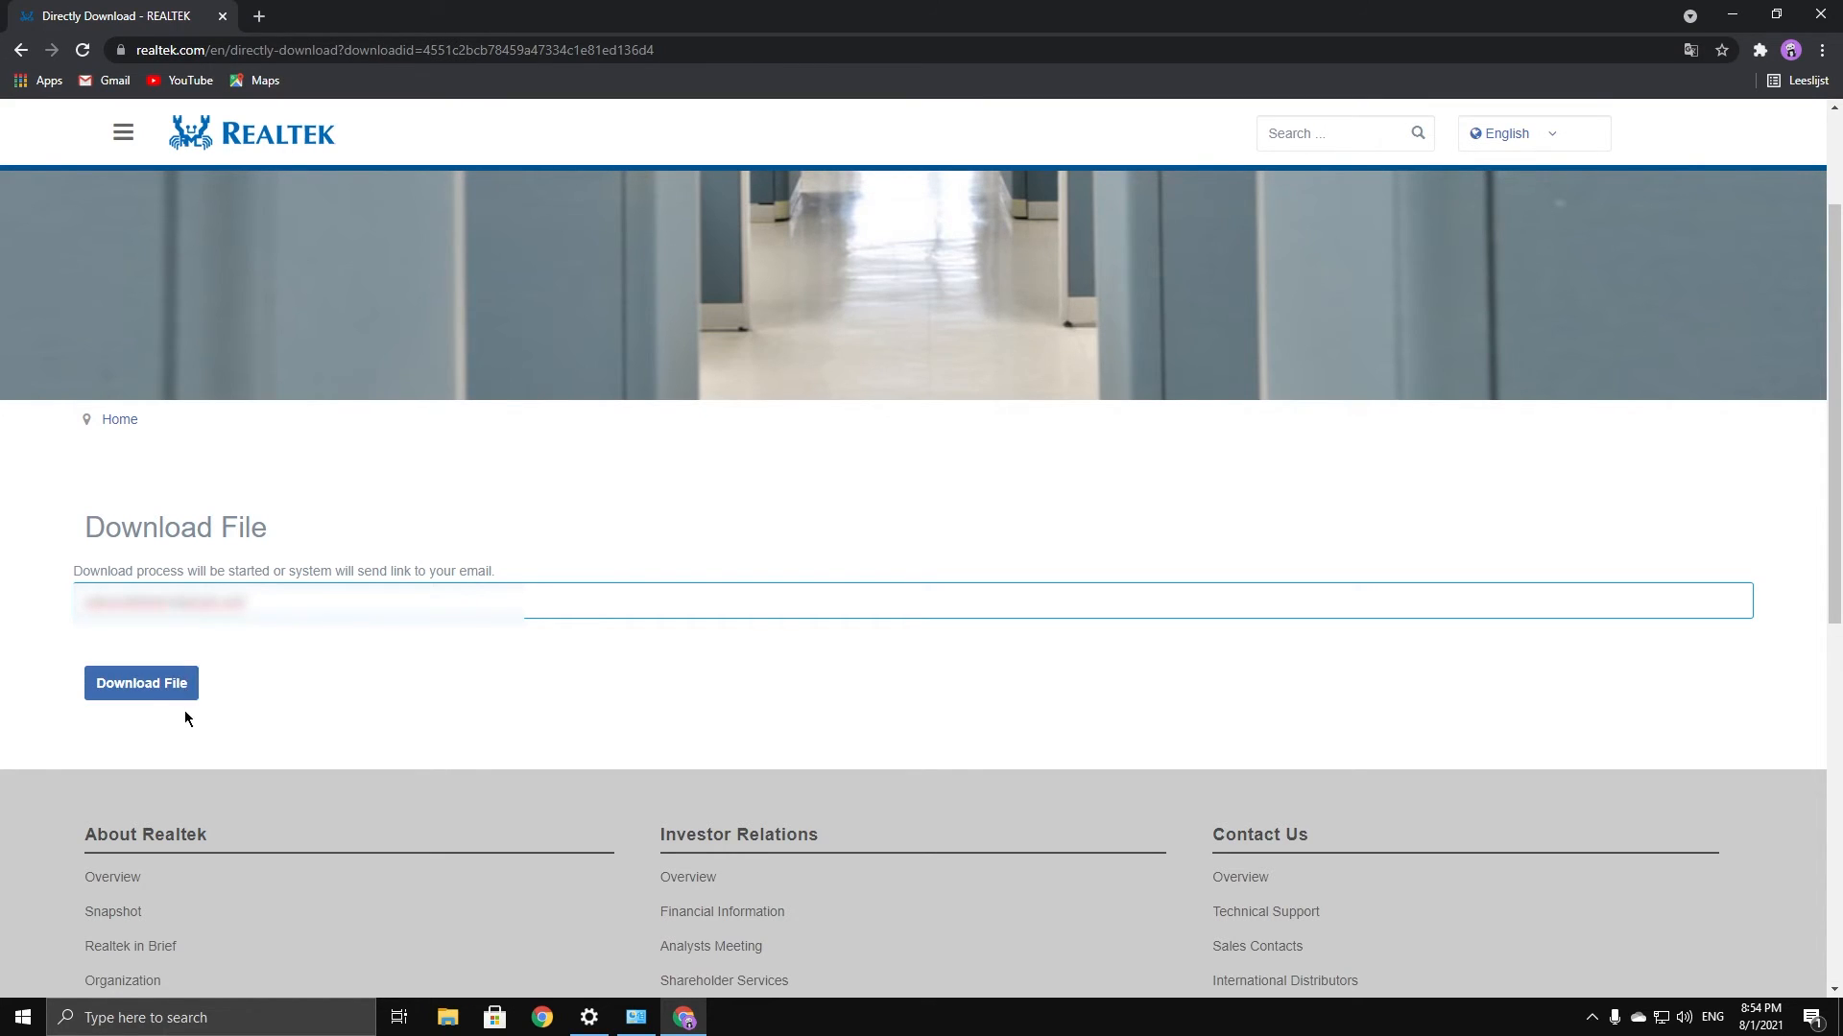
{"action": "left_click", "coordinate": [139, 704]}
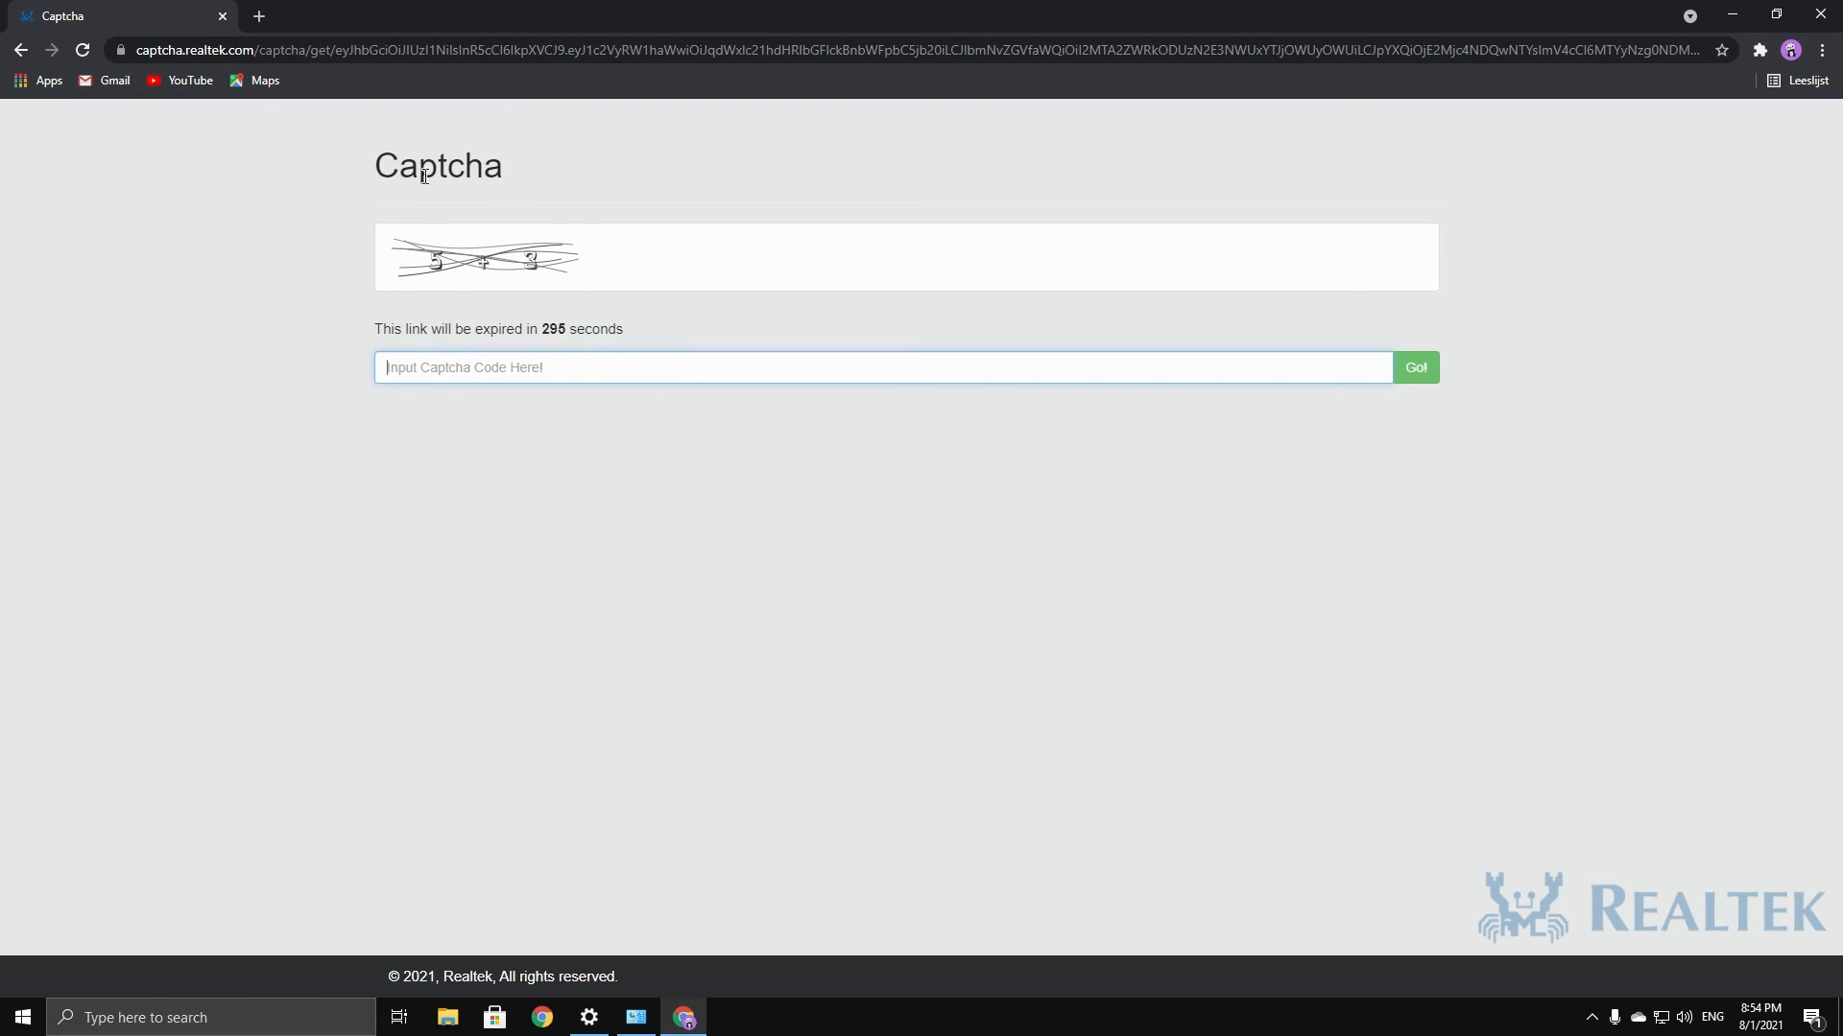
{"action": "type", "text": "8"}
{"action": "key", "text": "Return"}
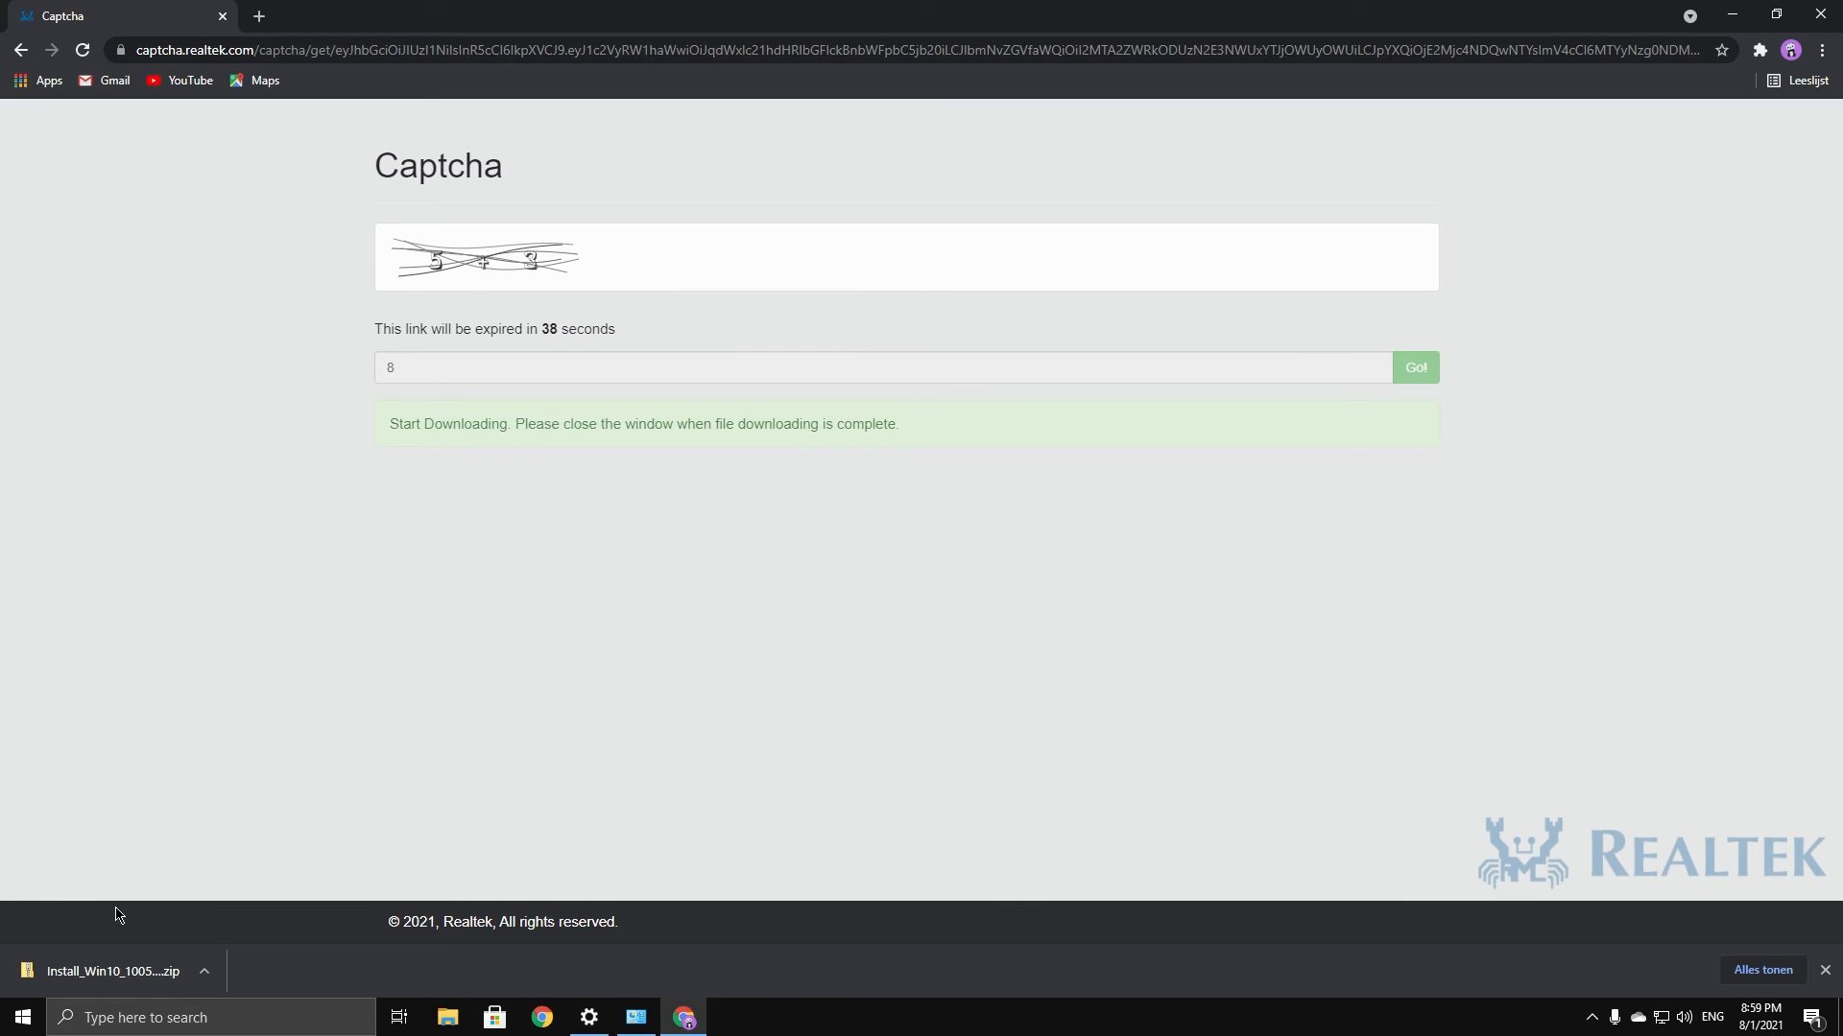
Launch Install_Win10_10050_07202021.exe from the downloaded zip and complete a Repair of the Realtek driver
{"action": "left_click", "coordinate": [67, 974]}
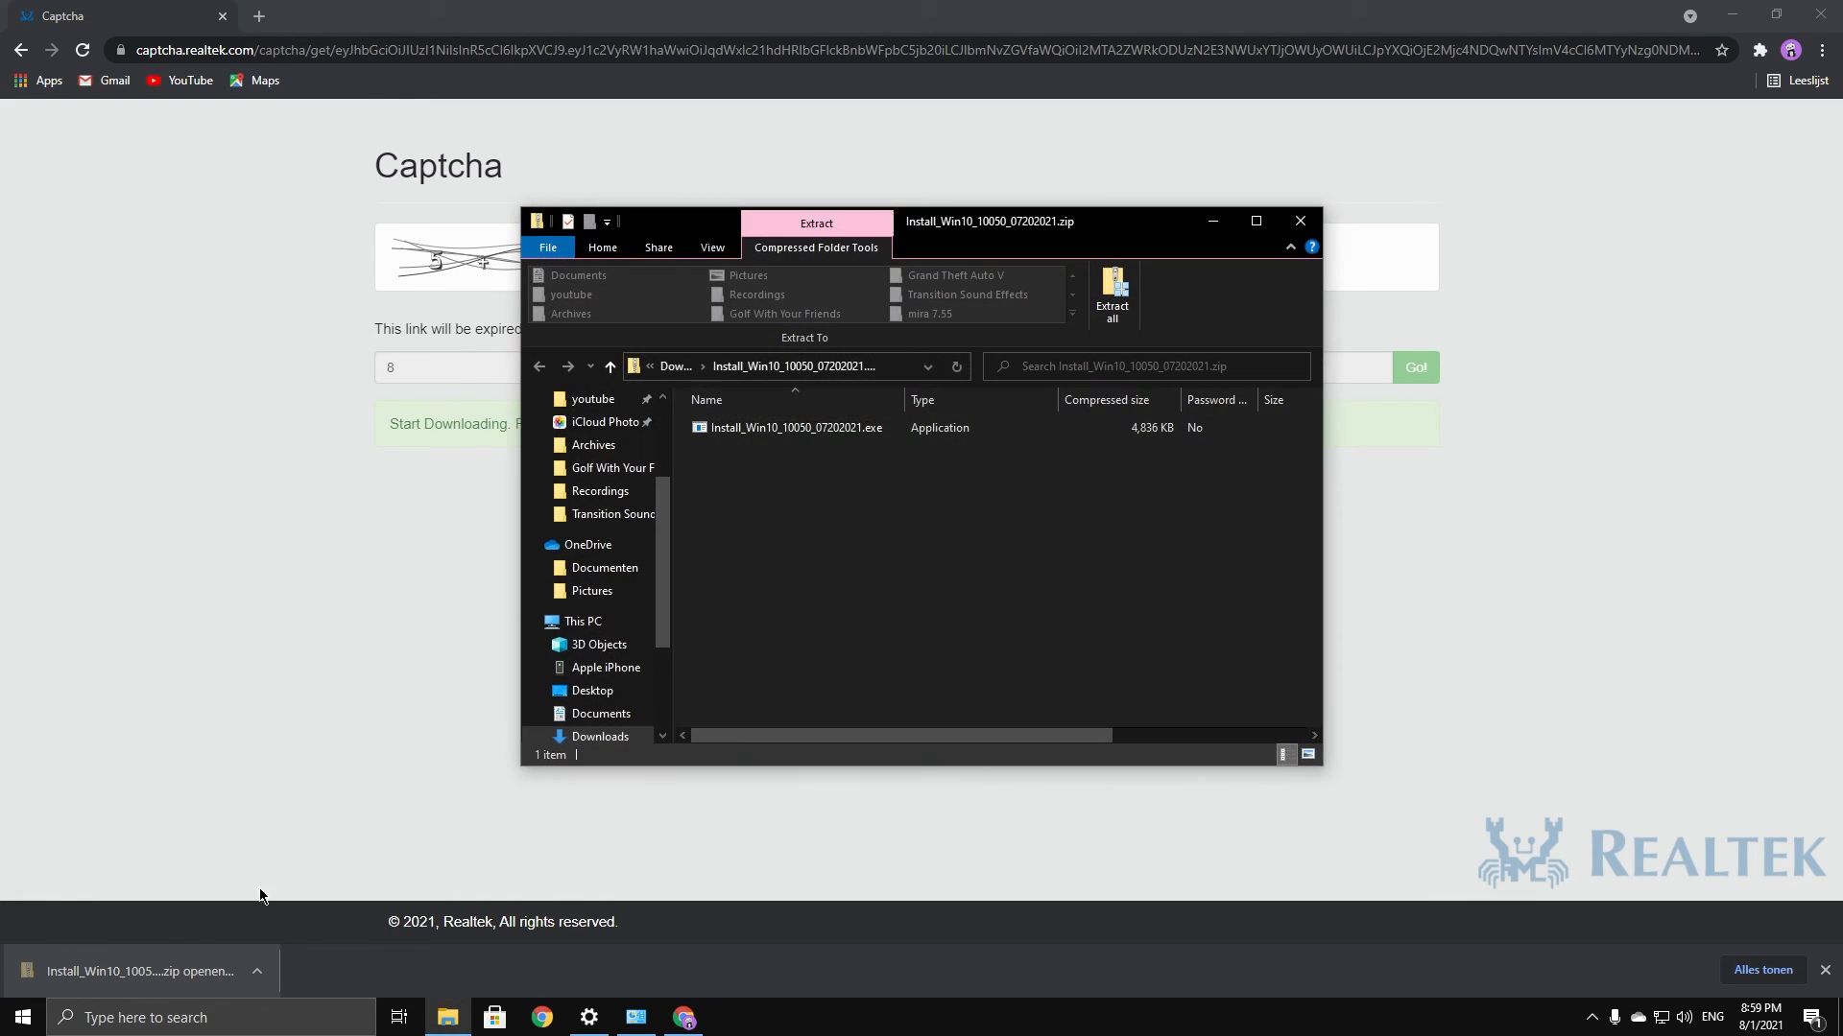
{"action": "left_click", "coordinate": [779, 440]}
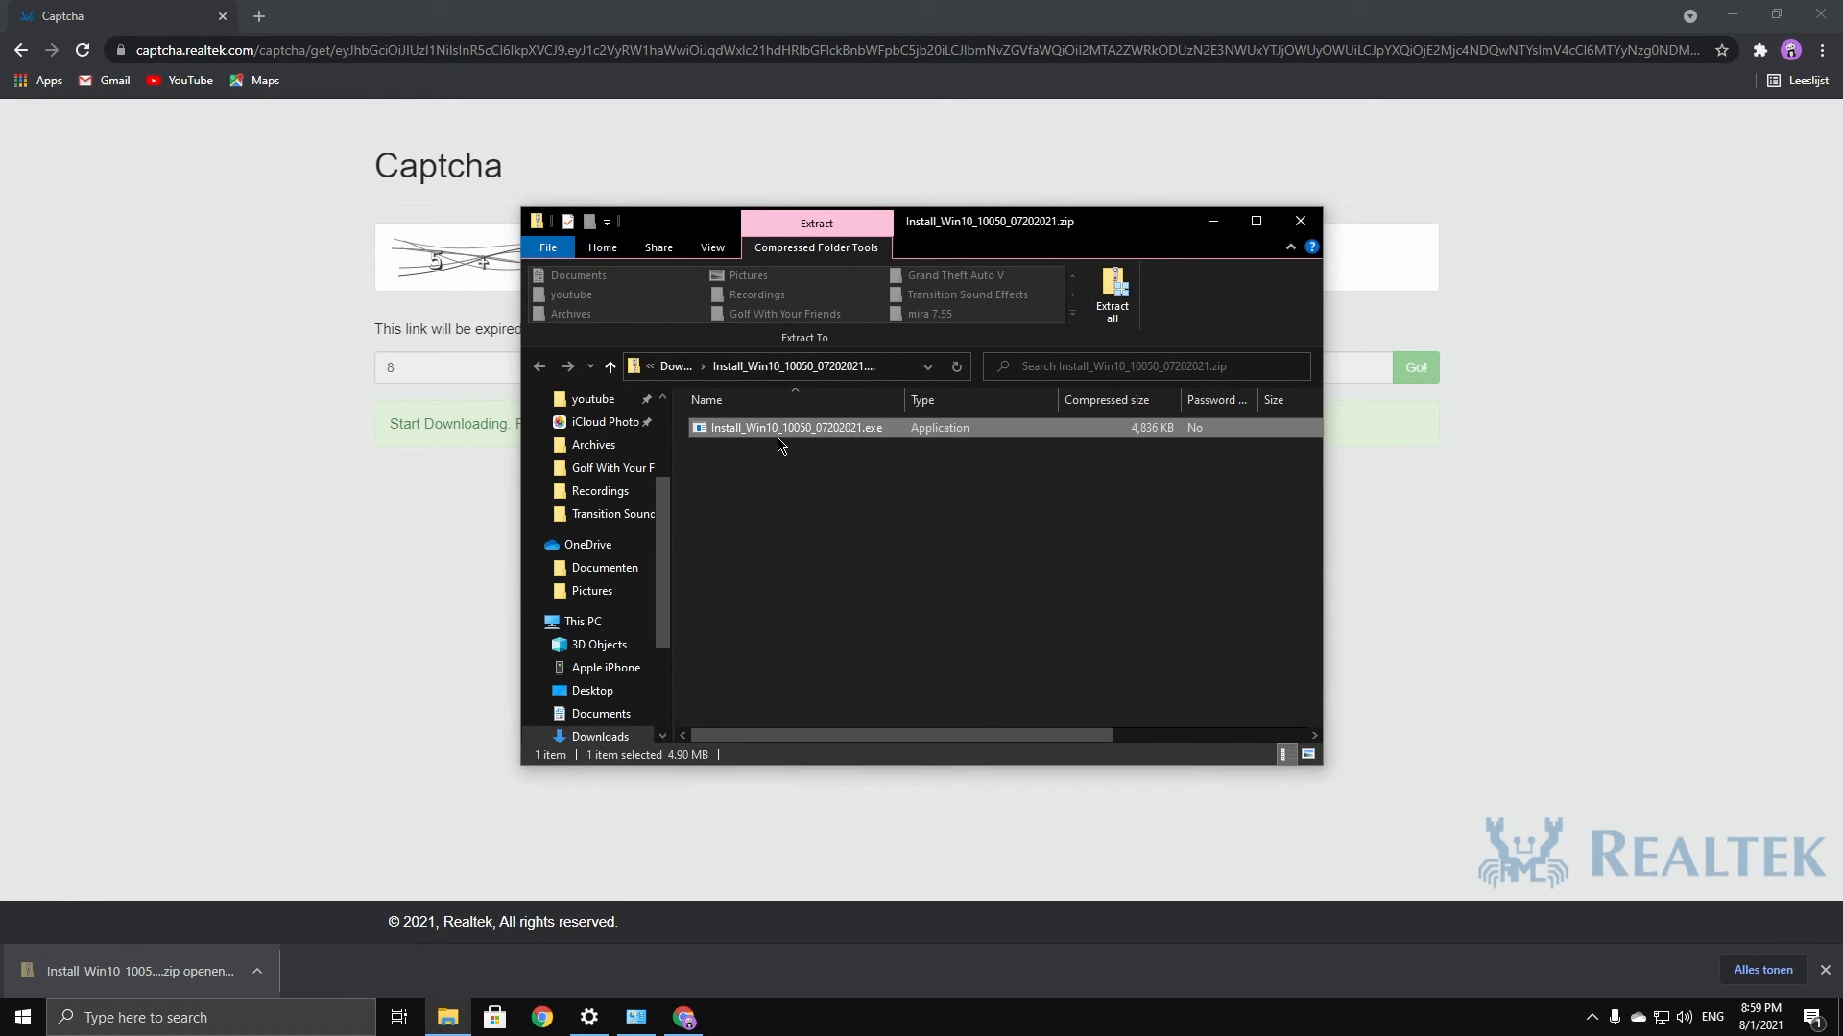
{"action": "double_click", "coordinate": [780, 430]}
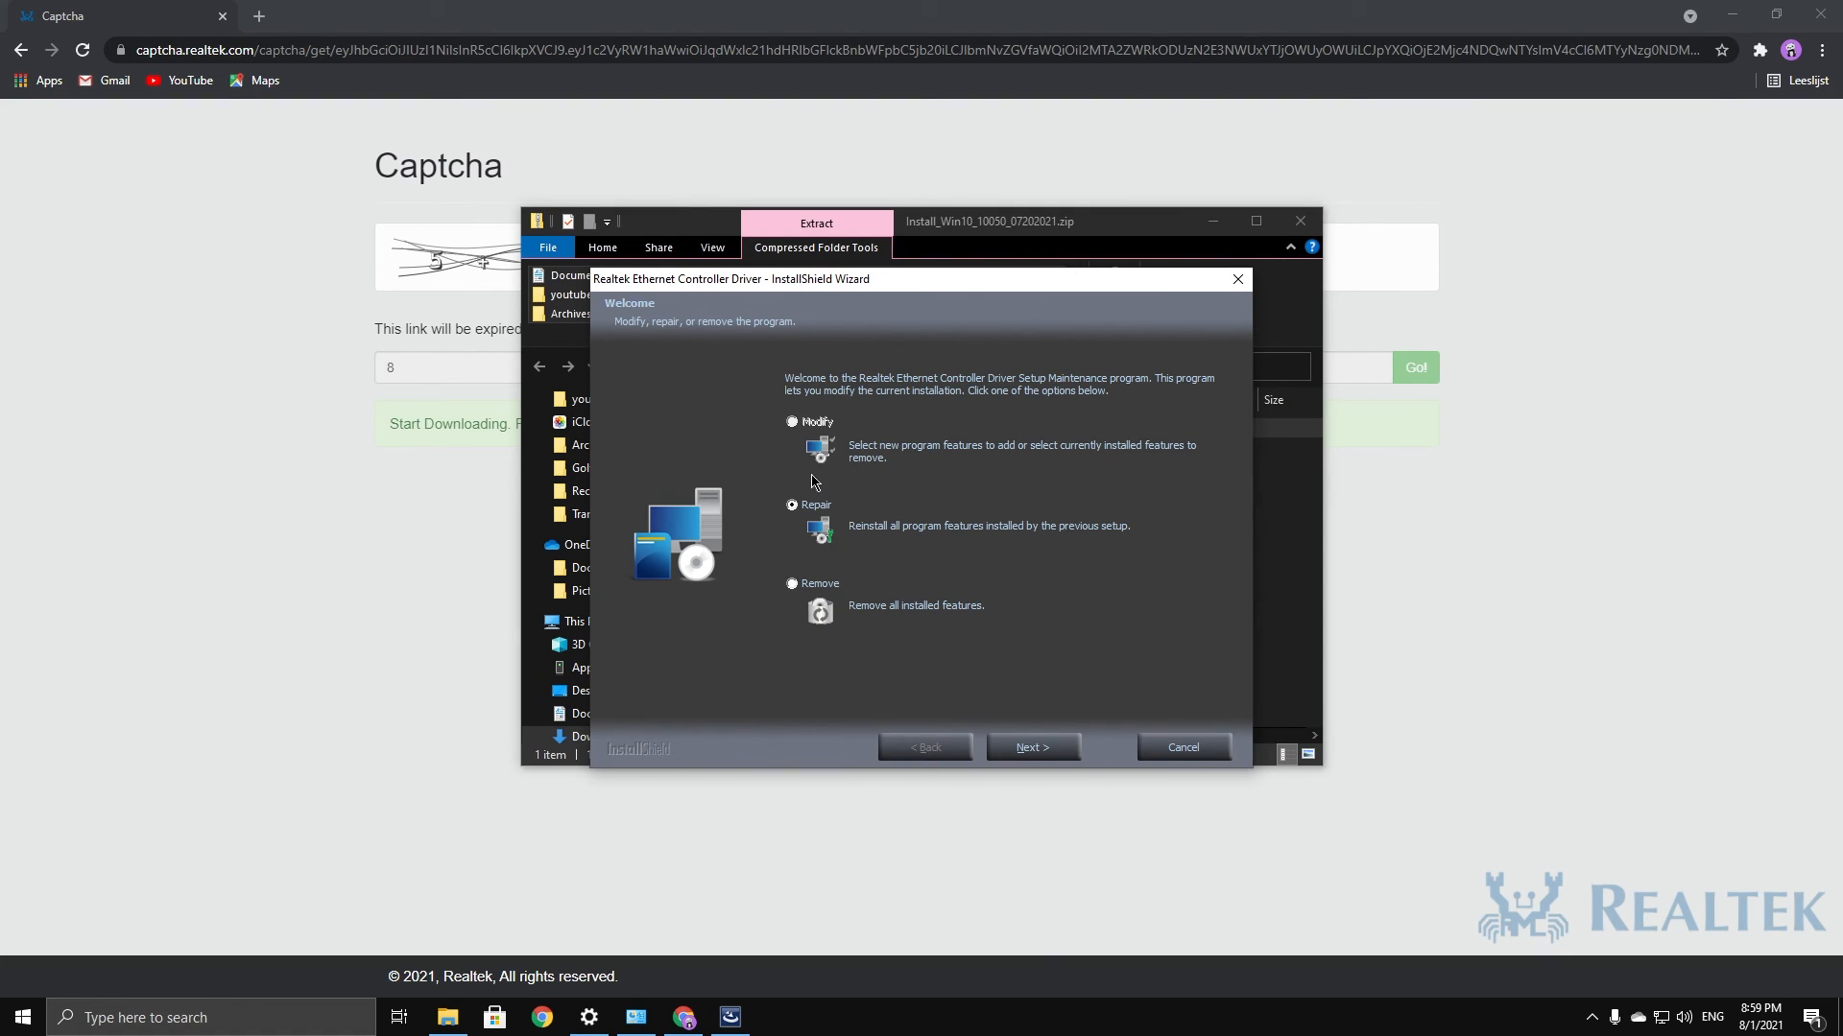
{"action": "left_click", "coordinate": [1054, 755]}
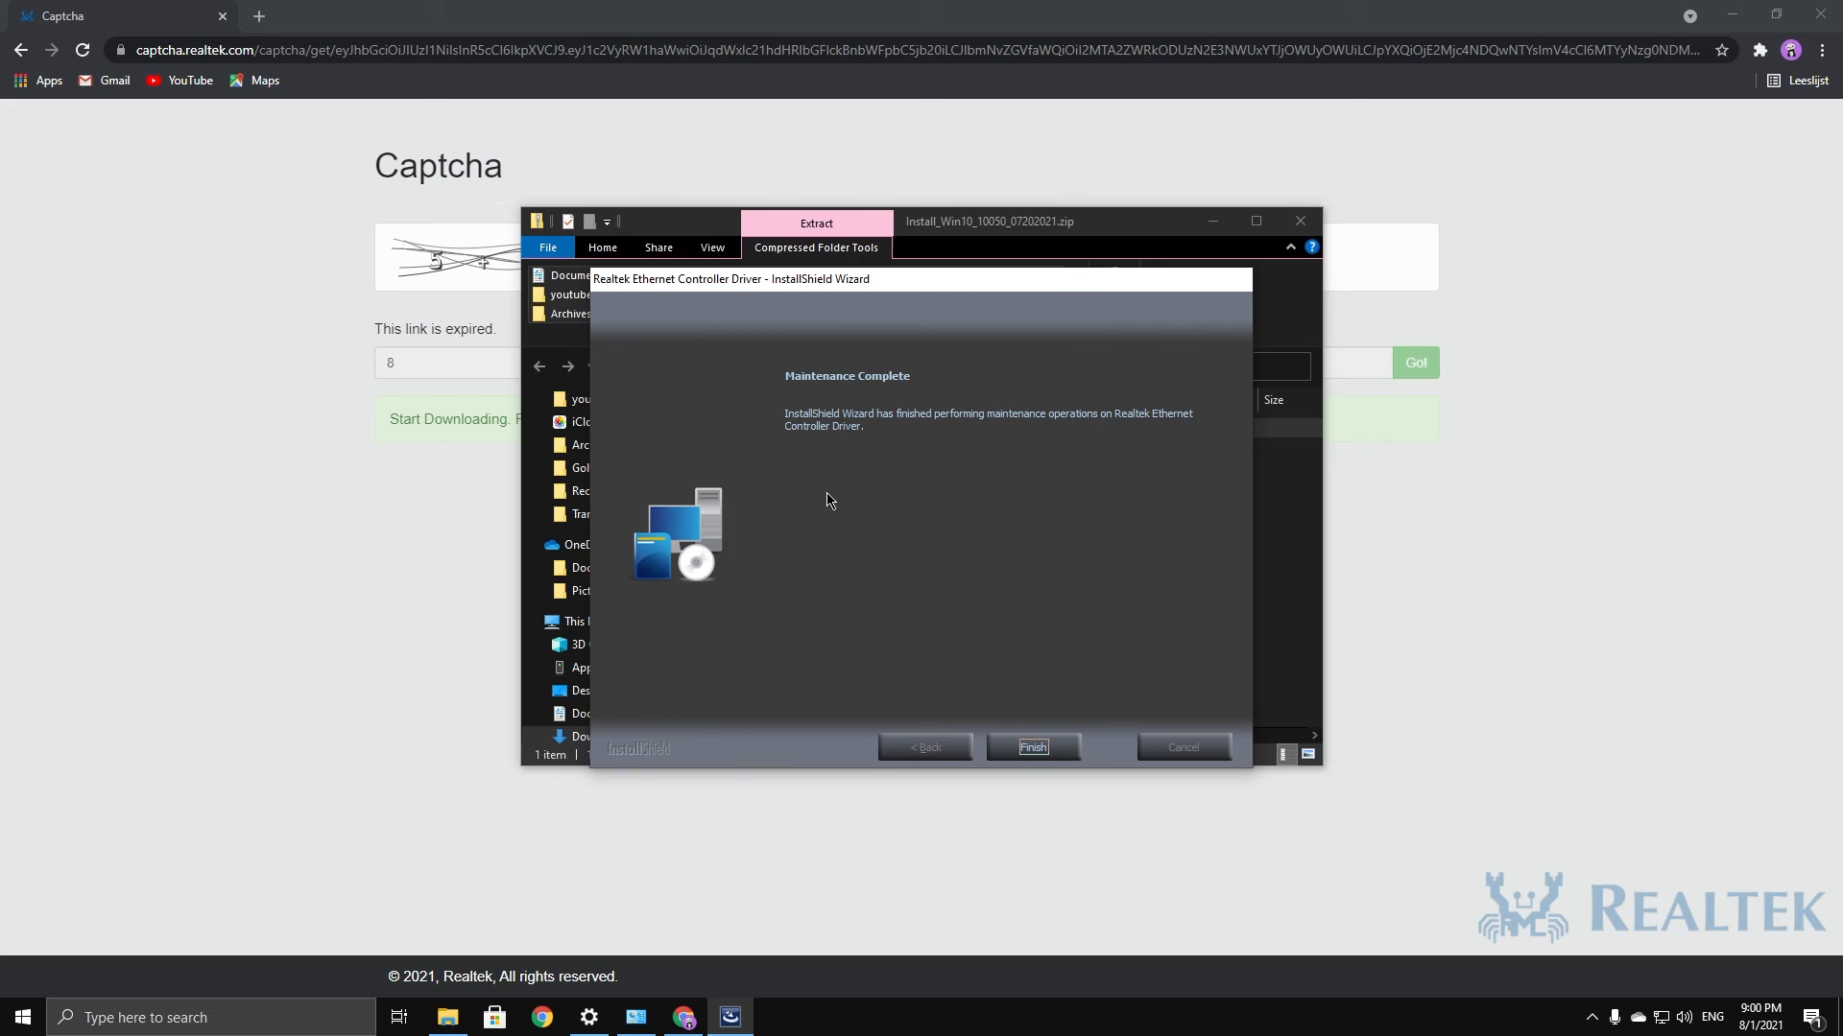
{"action": "left_click", "coordinate": [1033, 748]}
Close the zip window, Chrome, Network Connections and Settings
{"action": "left_click", "coordinate": [1302, 220]}
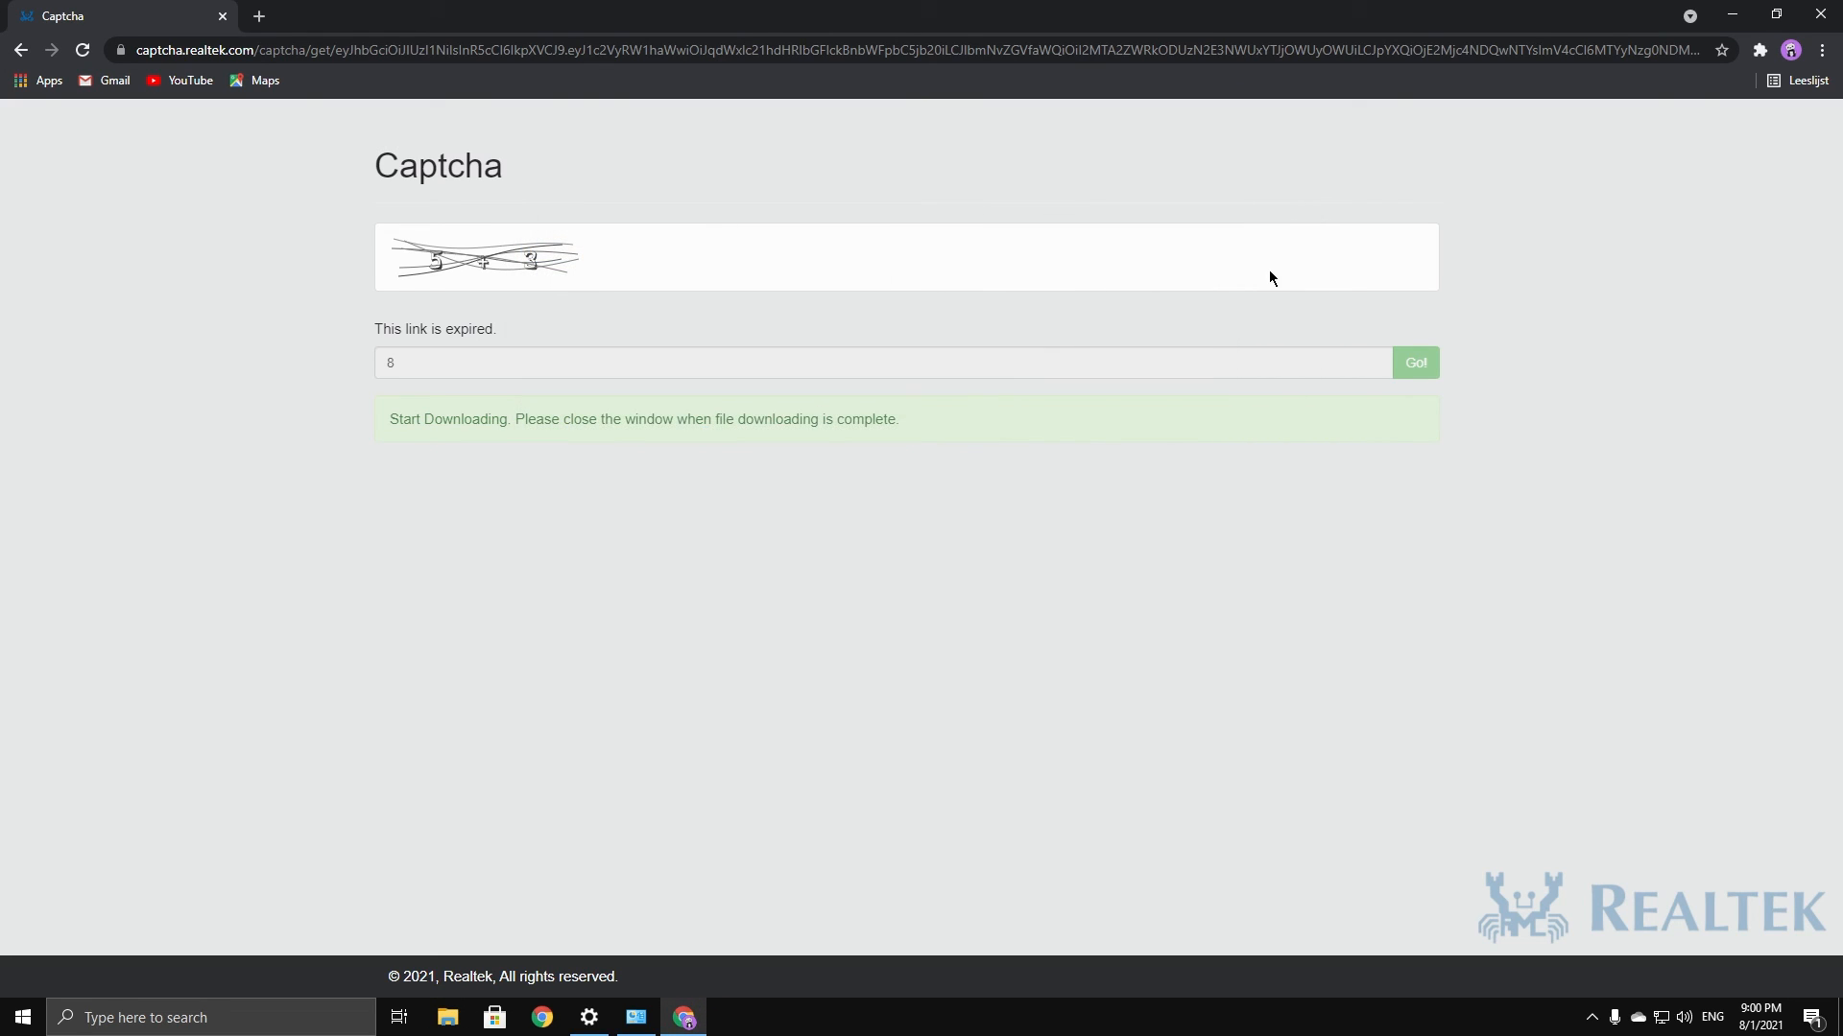
{"action": "left_click", "coordinate": [1821, 14]}
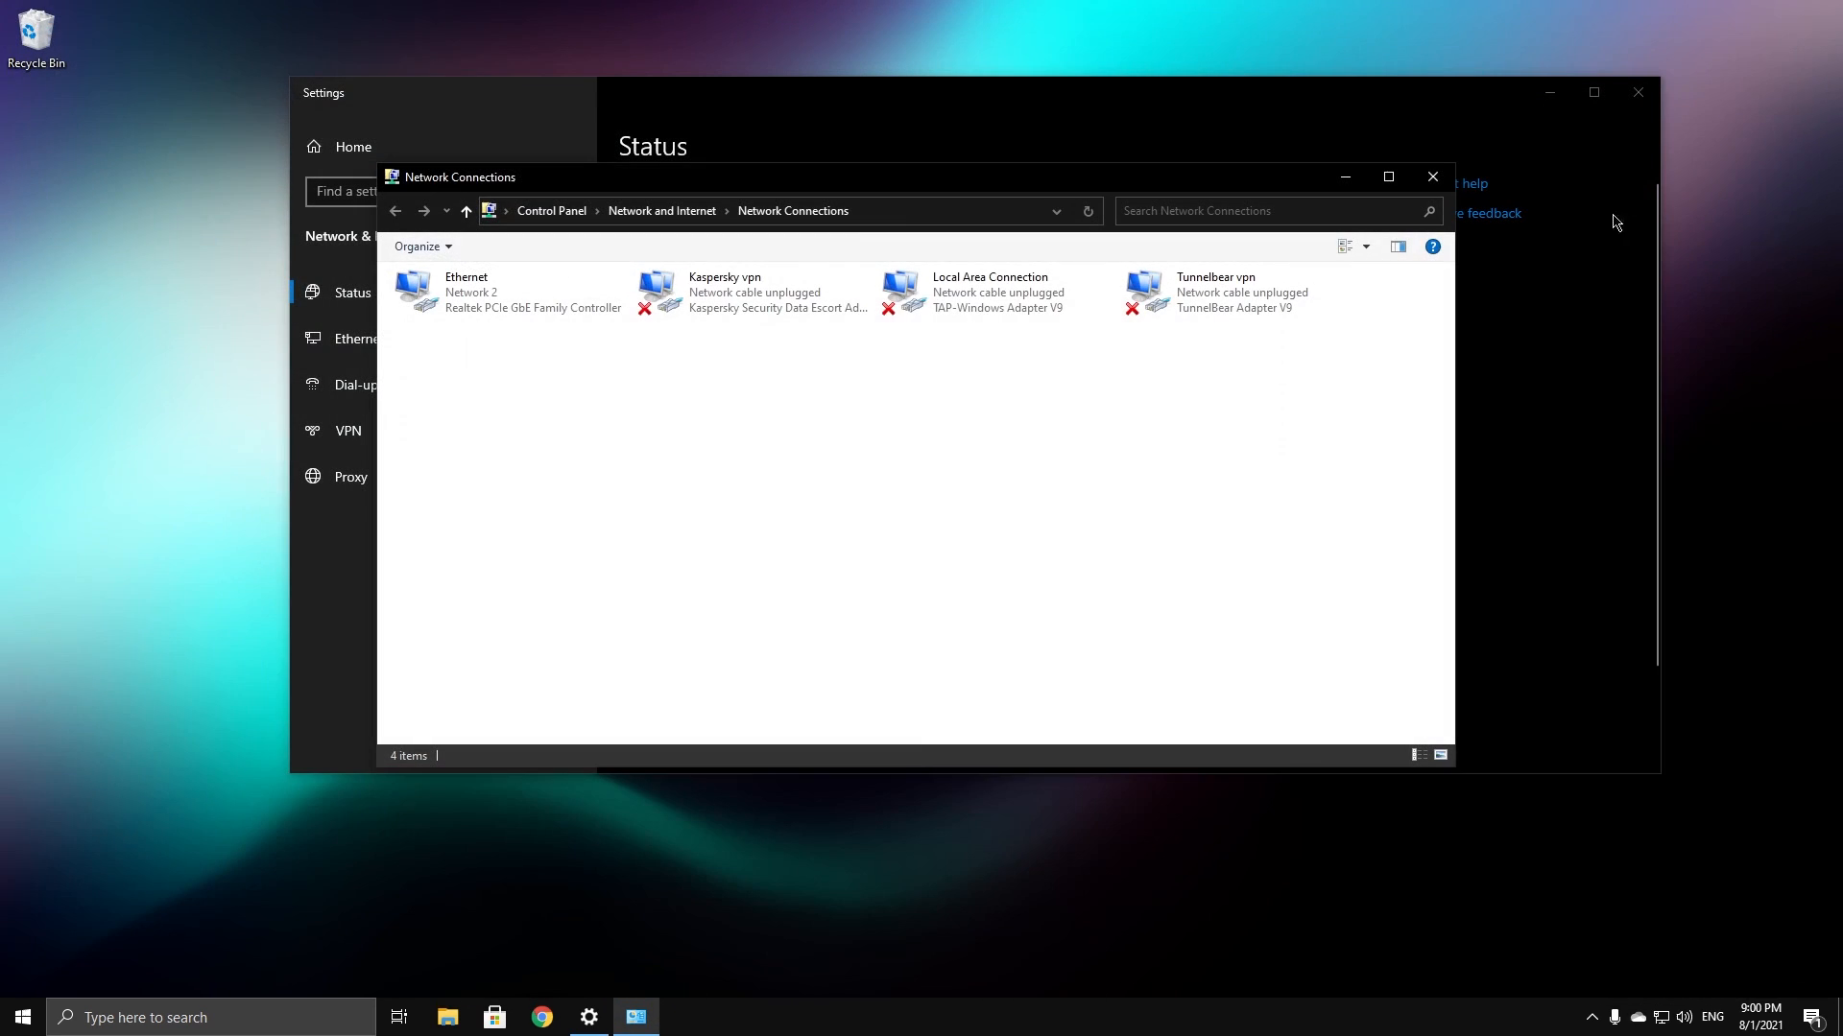
{"action": "left_click", "coordinate": [1433, 178]}
{"action": "left_click", "coordinate": [1637, 92]}
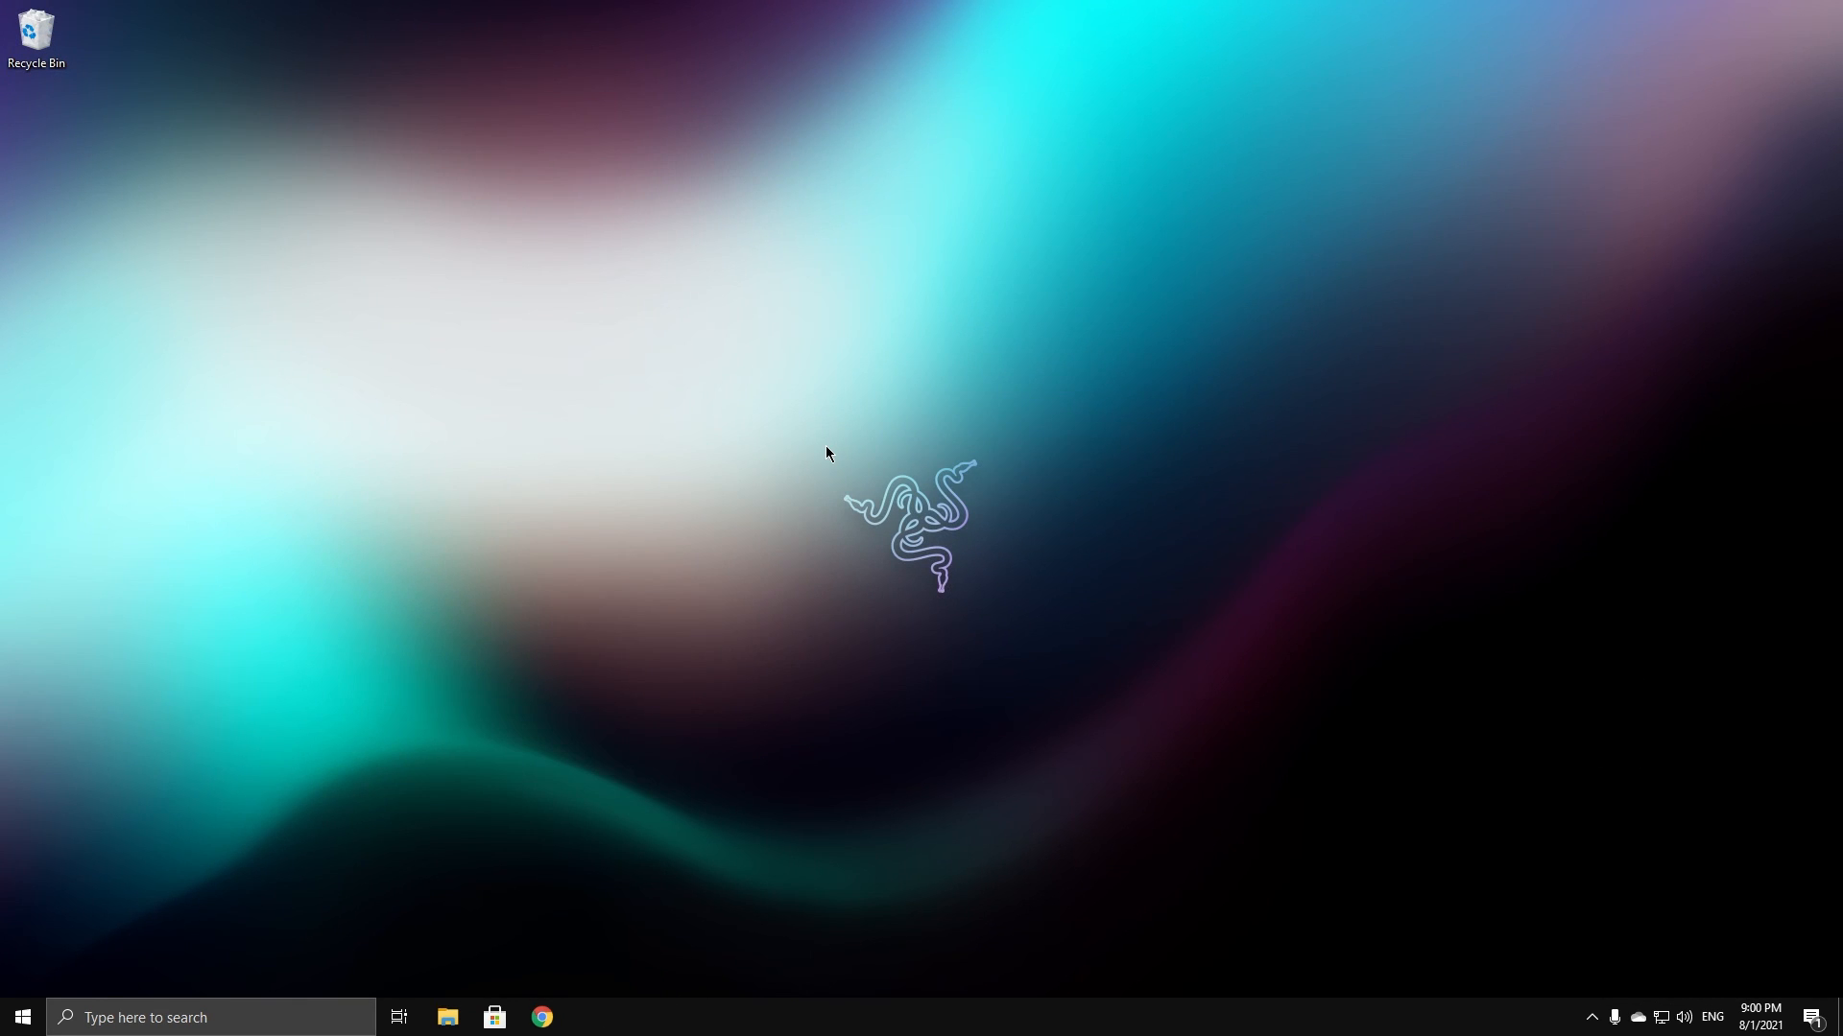